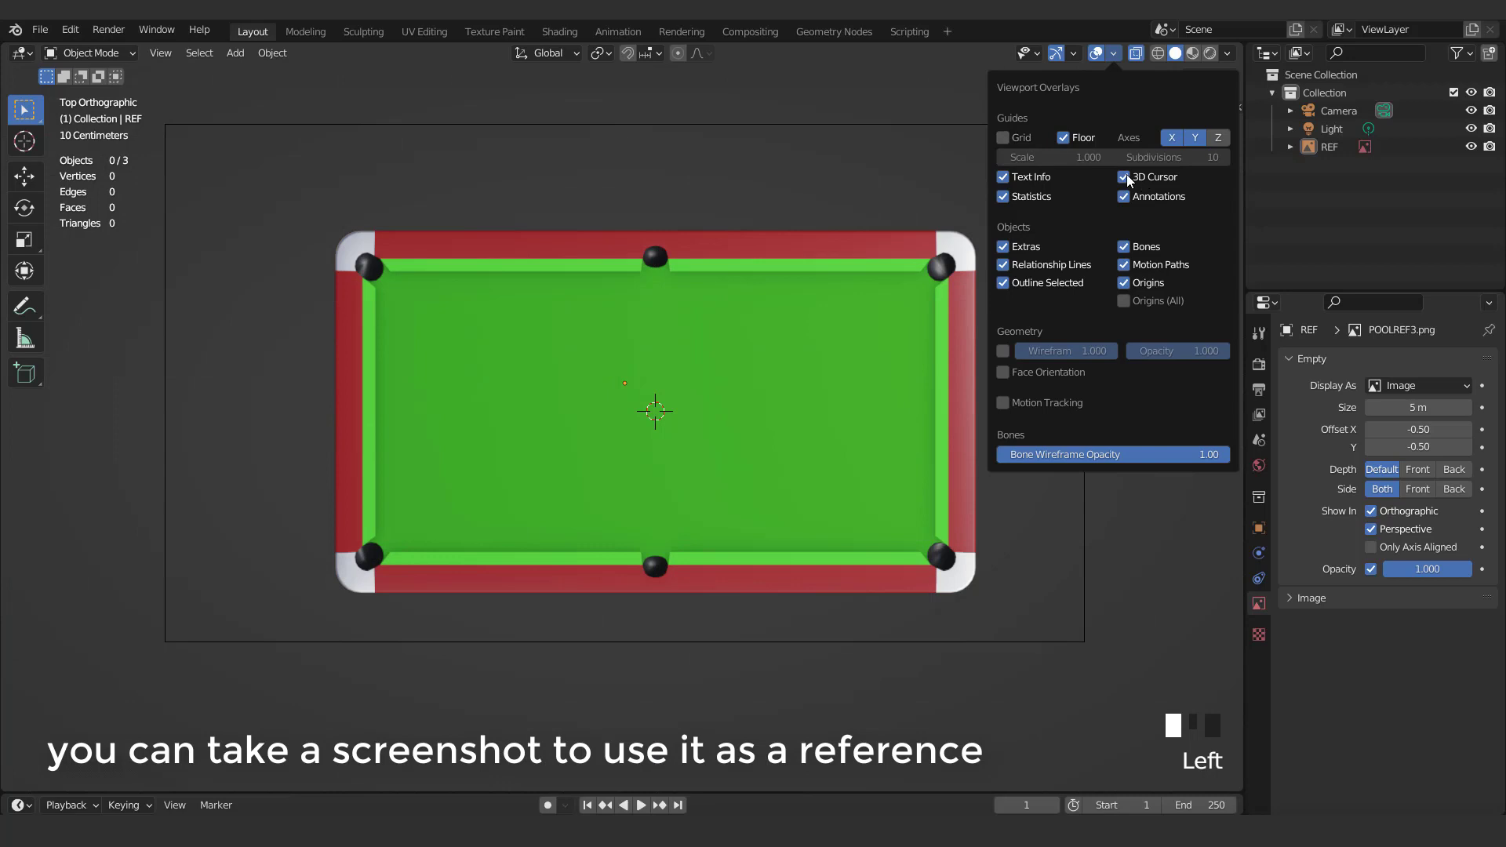
Hide the object origins in the viewport overlays
left_click(1125, 282)
scroll(823, 438, "up", 2)
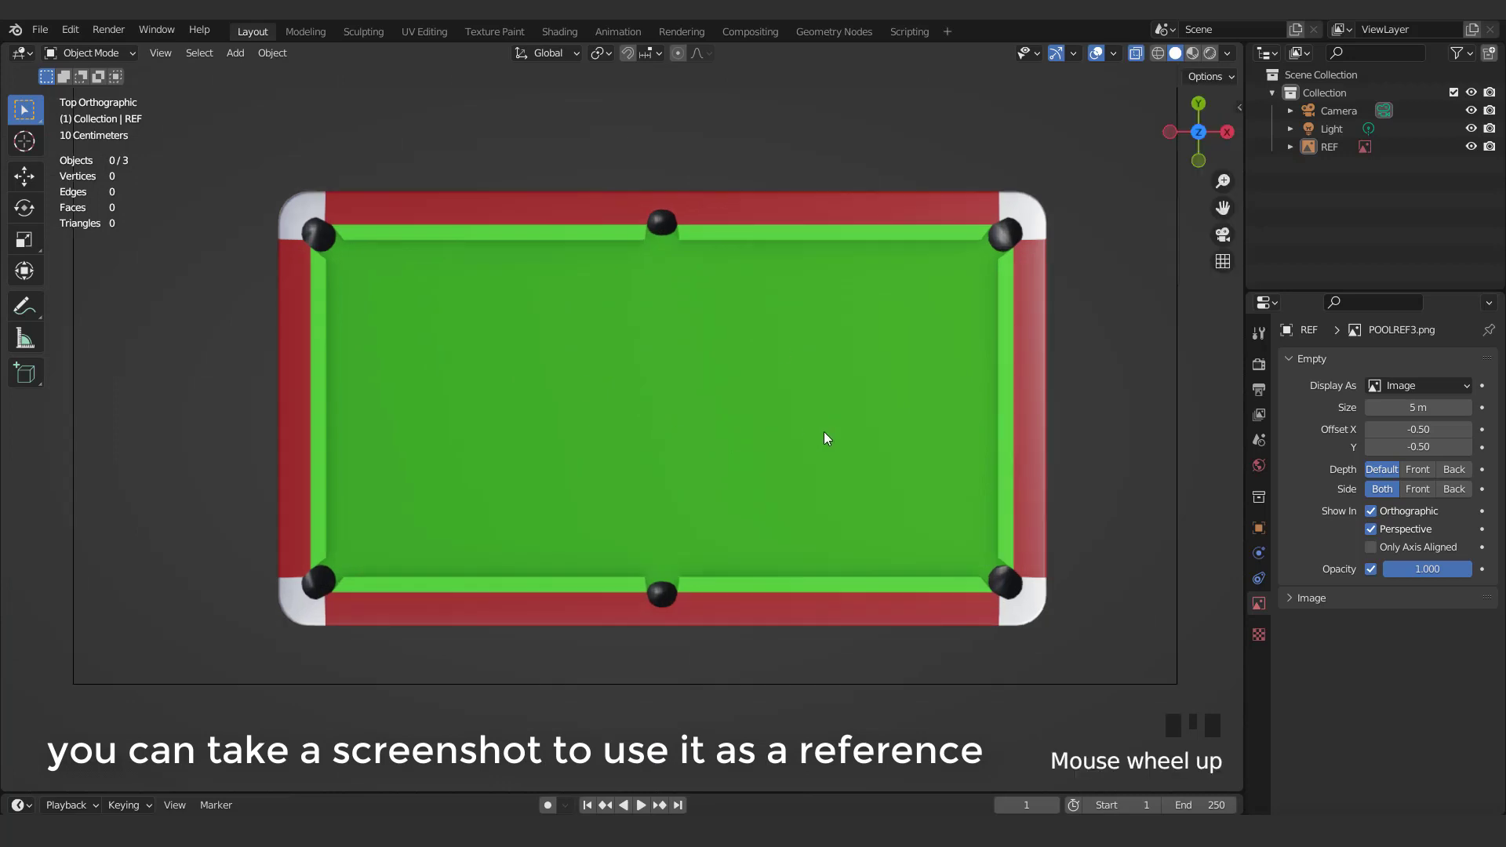
mouse_move(814, 416)
middle_mouse_down("shift")
mouse_move(797, 444)
mouse_move(807, 431)
middle_mouse_up("shift")
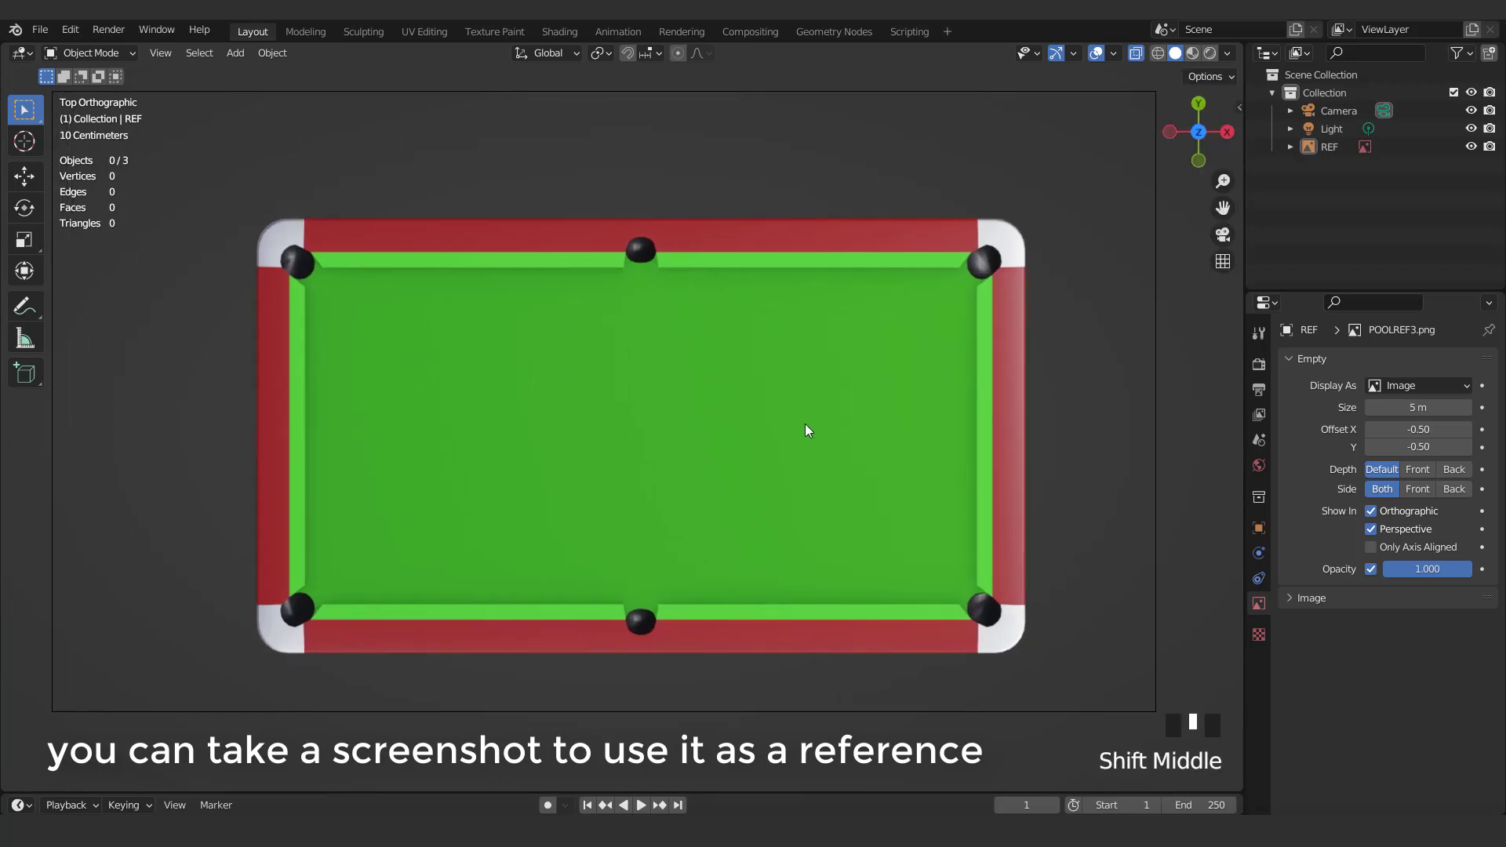
scroll(808, 430, "up", 1)
scroll(809, 430, "down", 2)
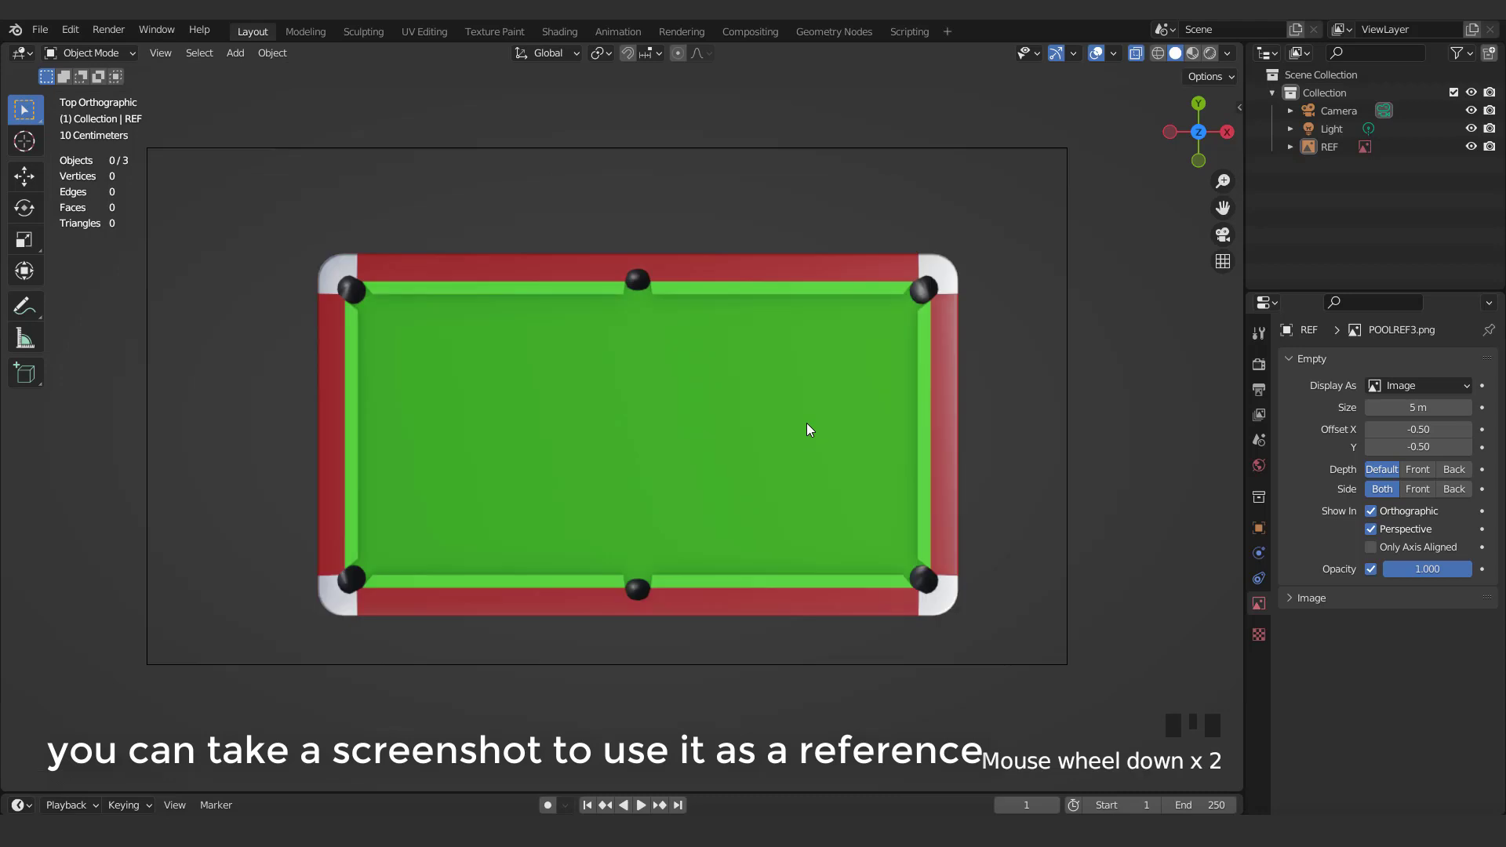
Show the grid in the viewport overlays and lower the reference image's opacity to about 0.319
left_click(1115, 53)
left_click(1004, 142)
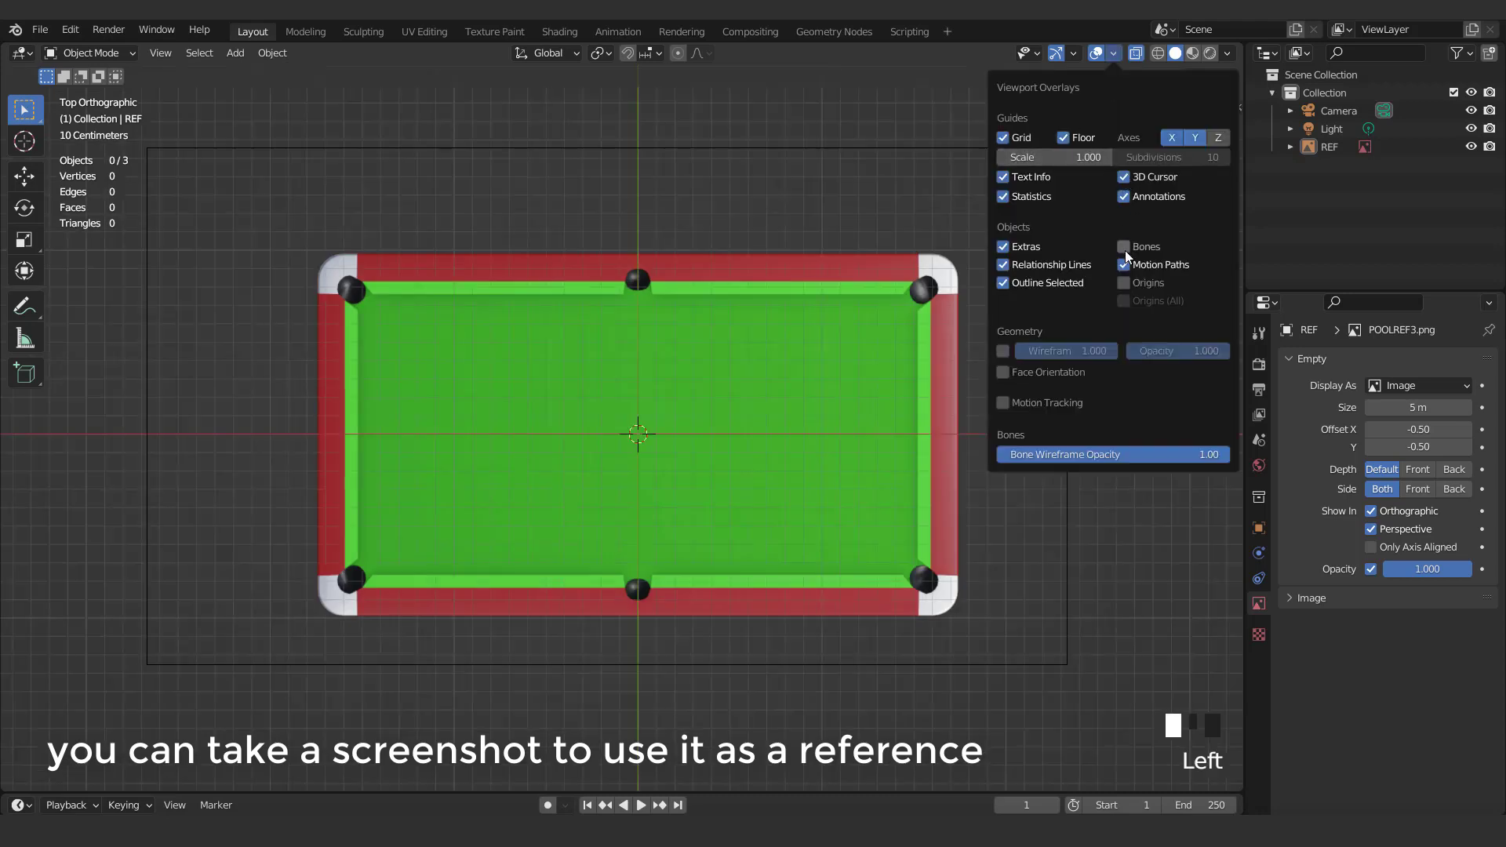
scroll(737, 426, "down", 1)
left_click_drag(1427, 569, 1401, 569)
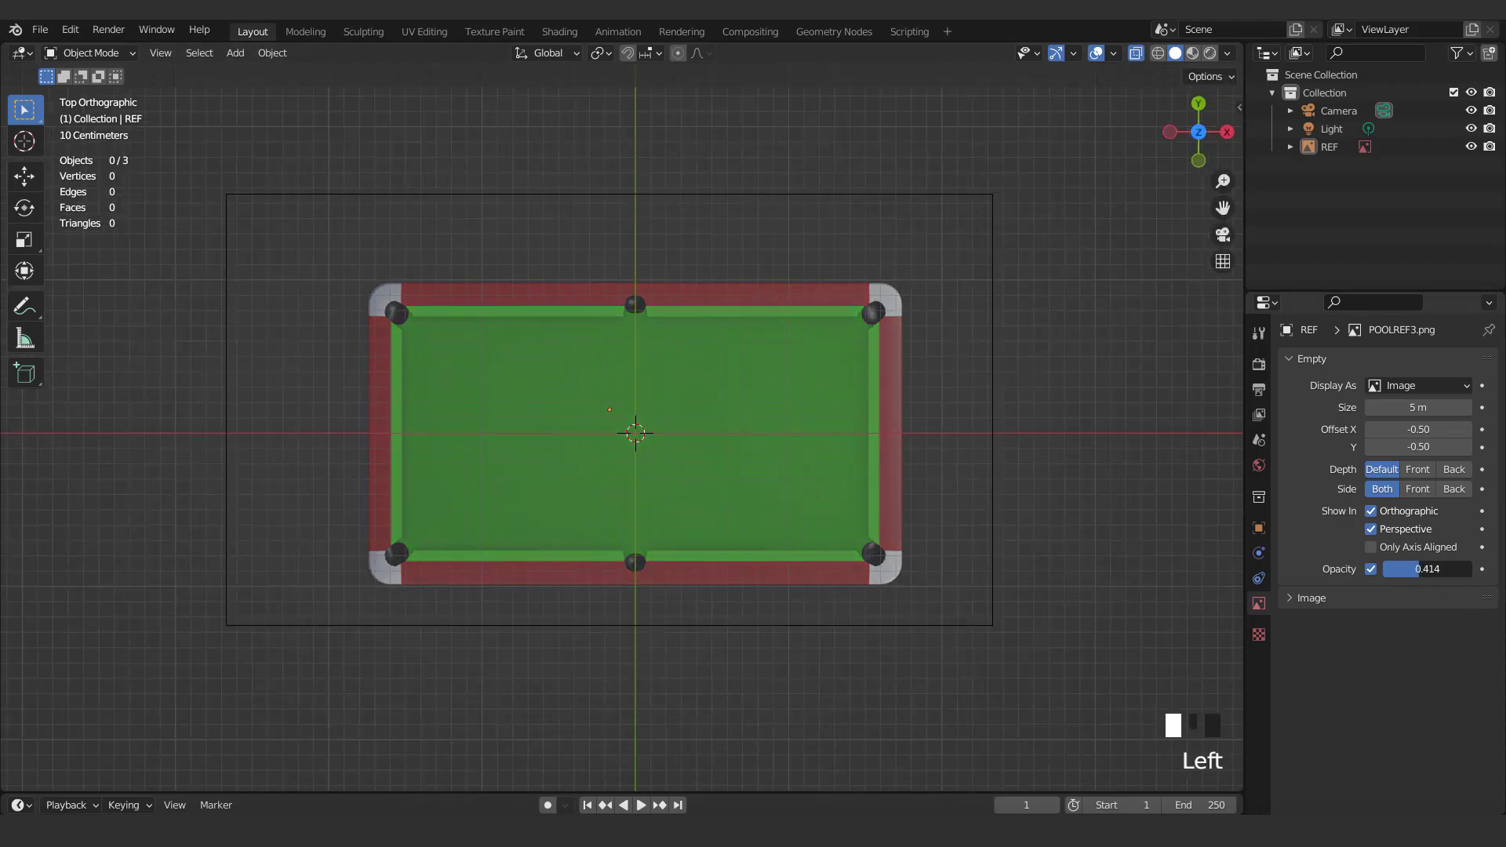
Add a mesh circle with 20 vertices at the centre of the table
scroll(757, 460, "up", 2)
middle_click_drag(758, 460, 655, 441, "shift")
left_click(235, 52)
mouse_move(253, 71)
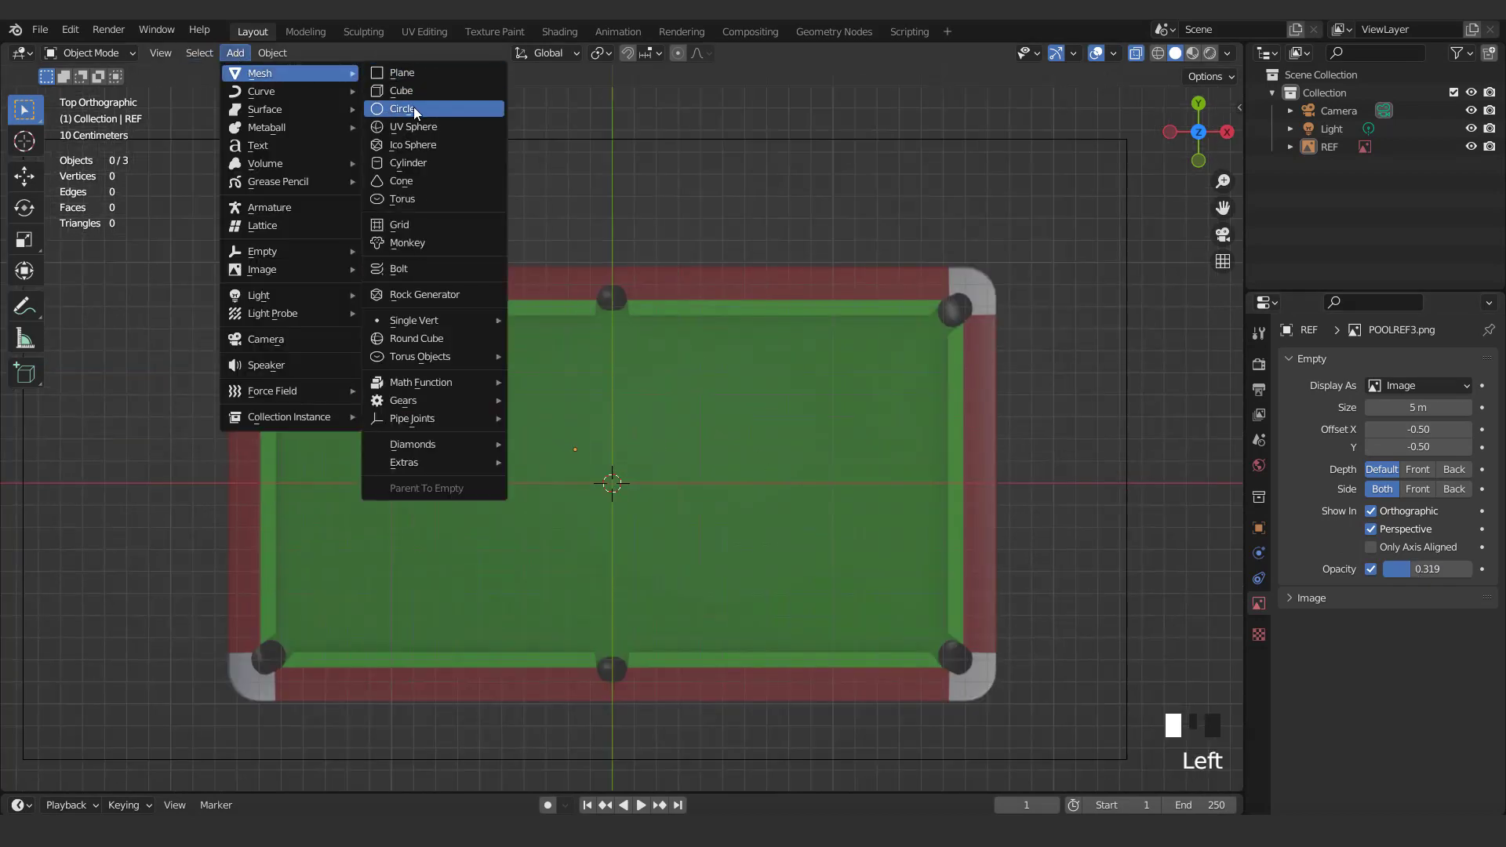
left_click(408, 107)
left_click(229, 581)
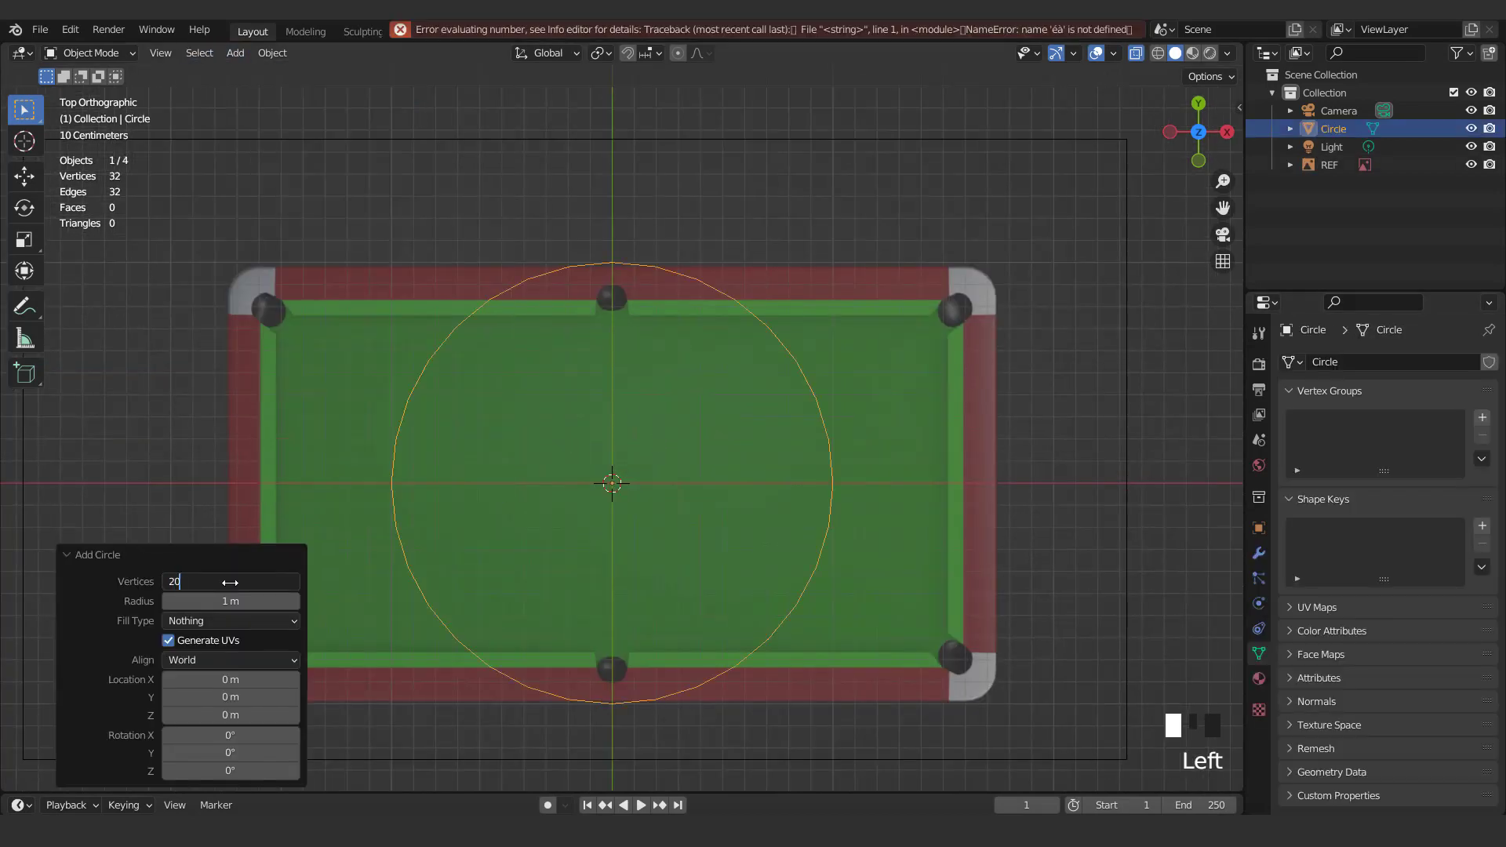
type("20")
key("Return")
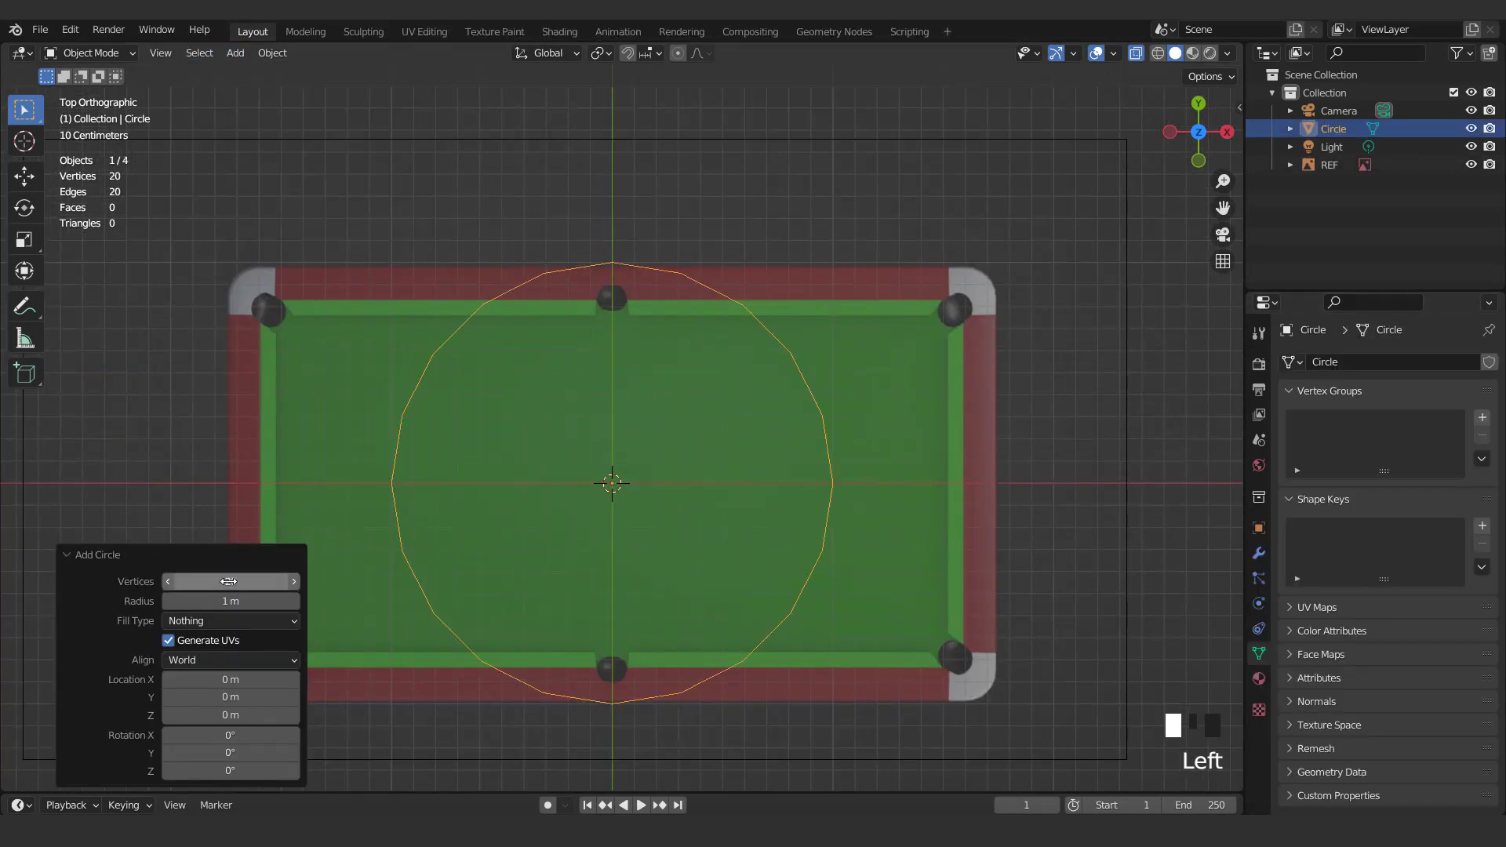
Scale the circle down to a small ring and enter Edit Mode on it
scroll(672, 498, "up", 2)
key("s")
key("s")
key("Tab")
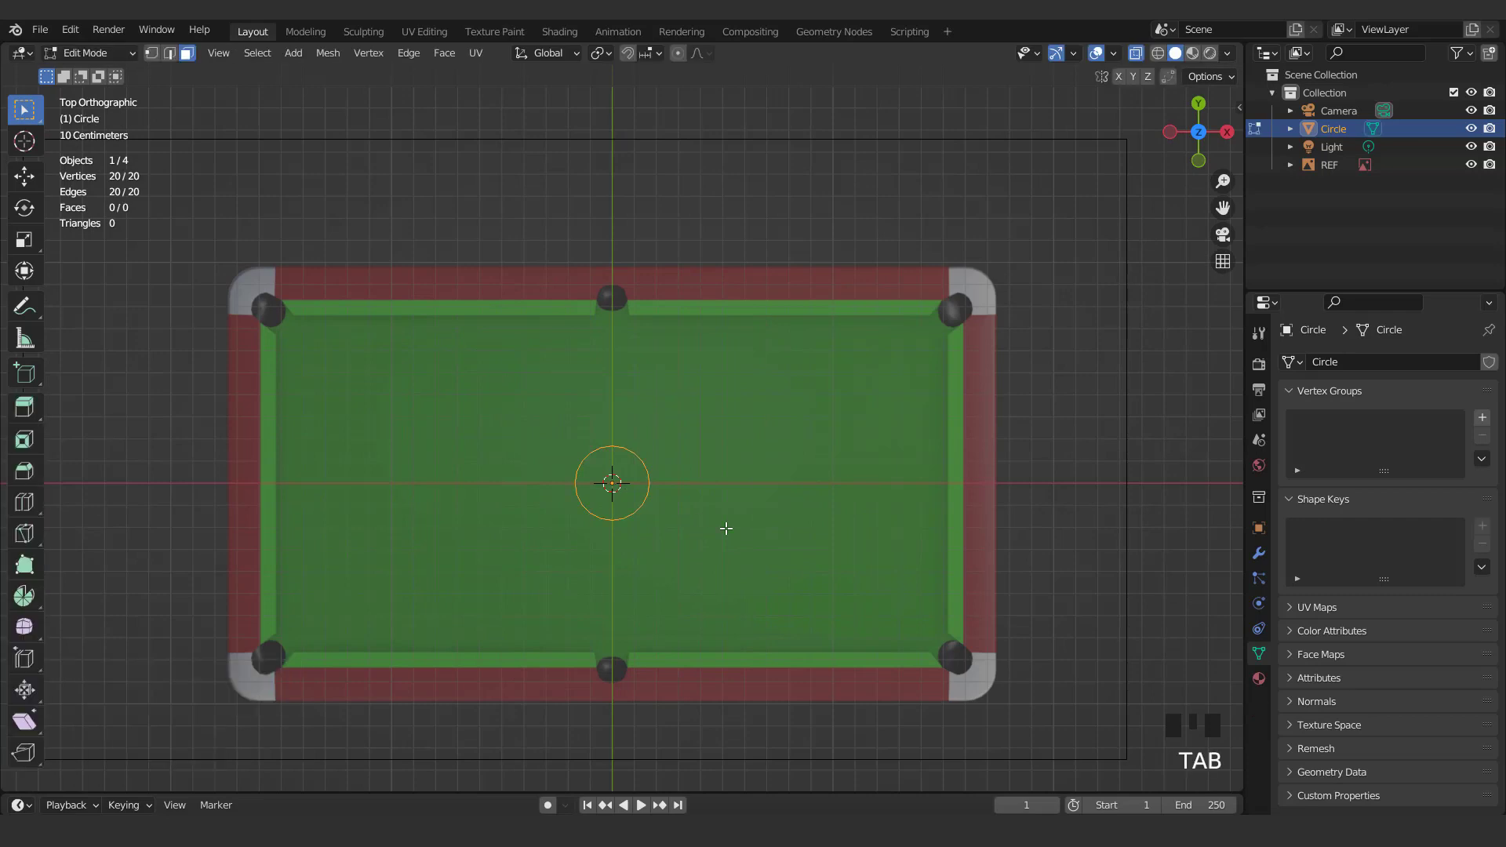
Move the circle about 0.84 m along Y onto the upper middle pocket and duplicate it over the upper right corner pocket
scroll(722, 527, "up", 2)
key("g")
left_click(732, 268)
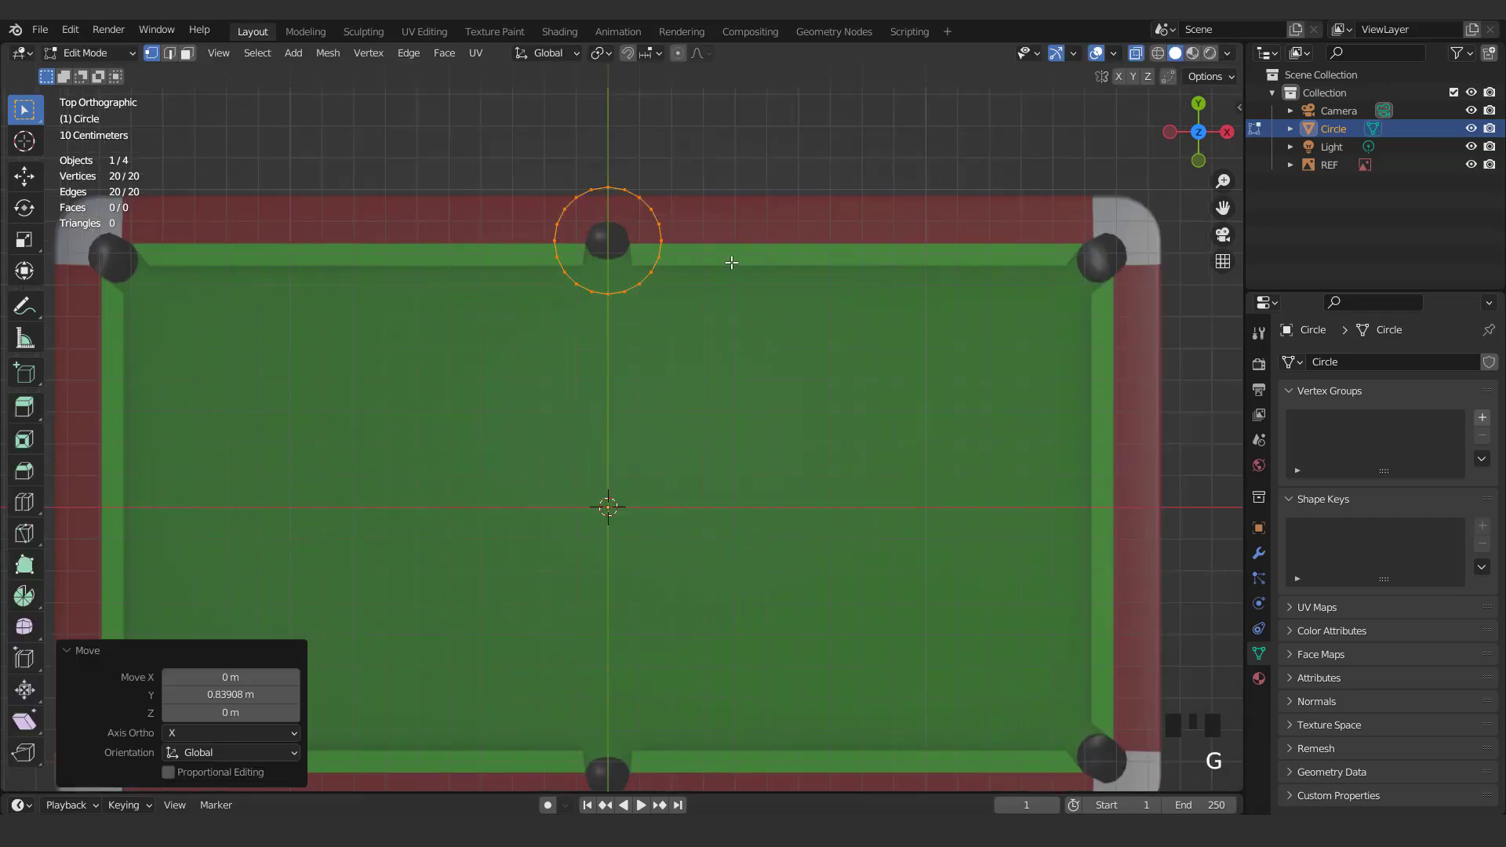
key("shift+d")
left_click(1210, 340)
Select the circle at the upper middle pocket and scale it down to the pocket's height
left_click_drag(461, 148, 706, 339)
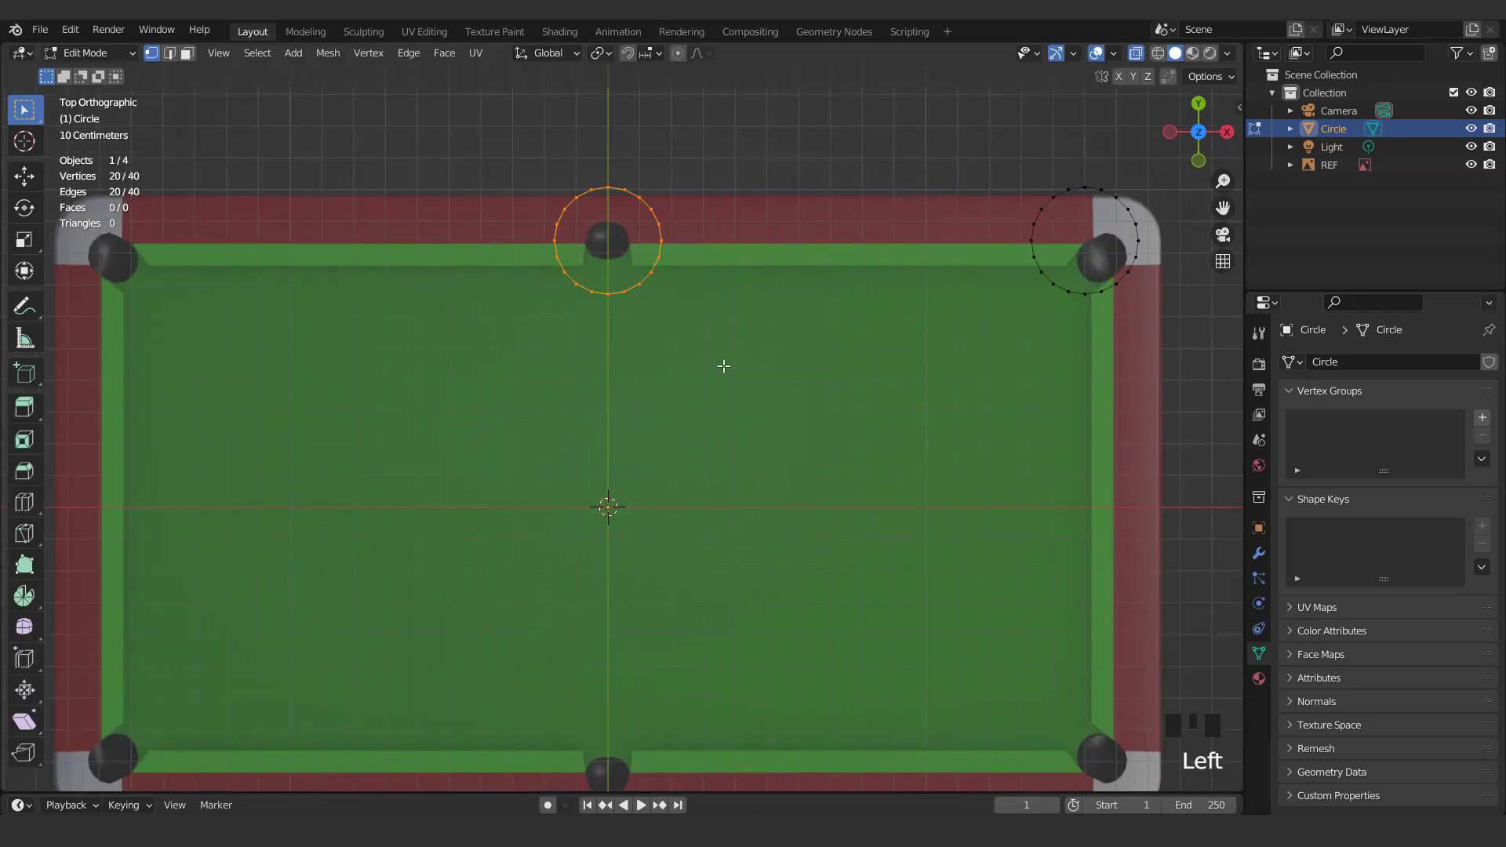
key("KP_Decimal")
key("s")
left_click(816, 524)
key("s")
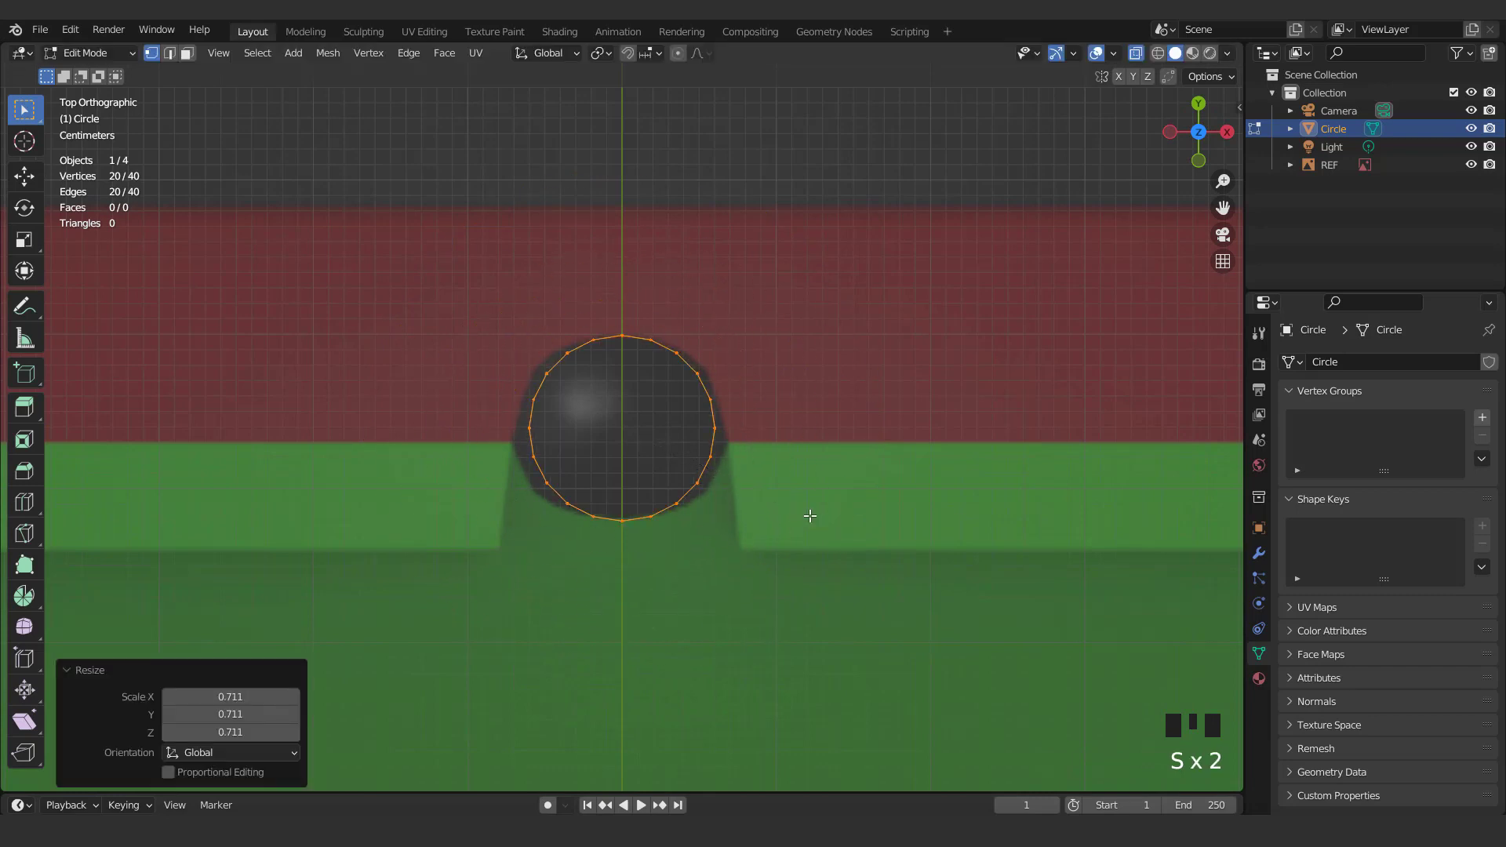
scroll(807, 514, "up", 5)
right_click(806, 510)
Rotate the middle pocket circle about 9.3° and widen it along X to match the pocket's outline
key("g")
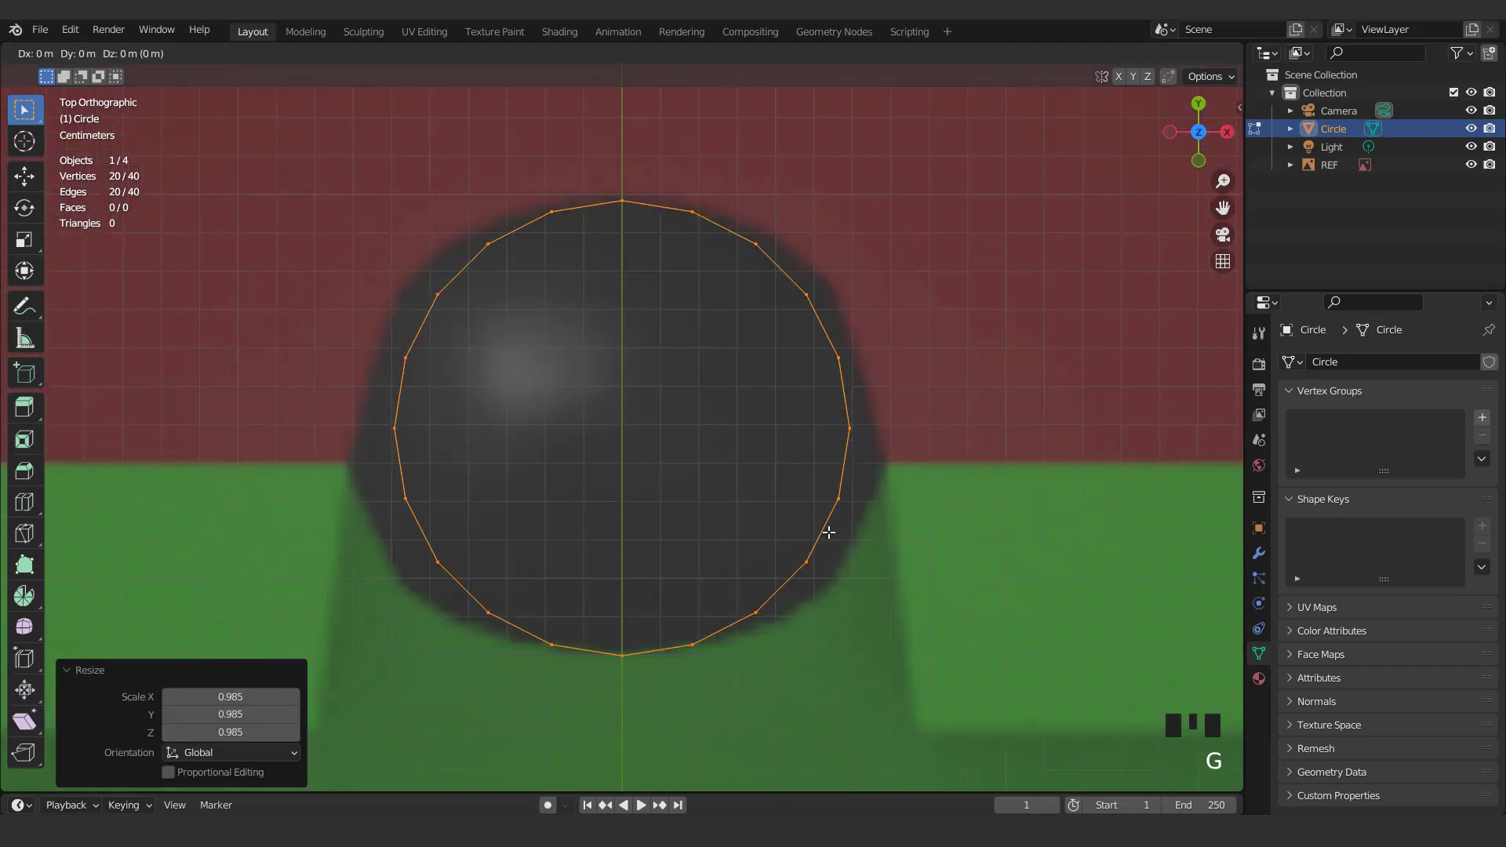
left_click(827, 528)
key("r")
left_click(895, 601)
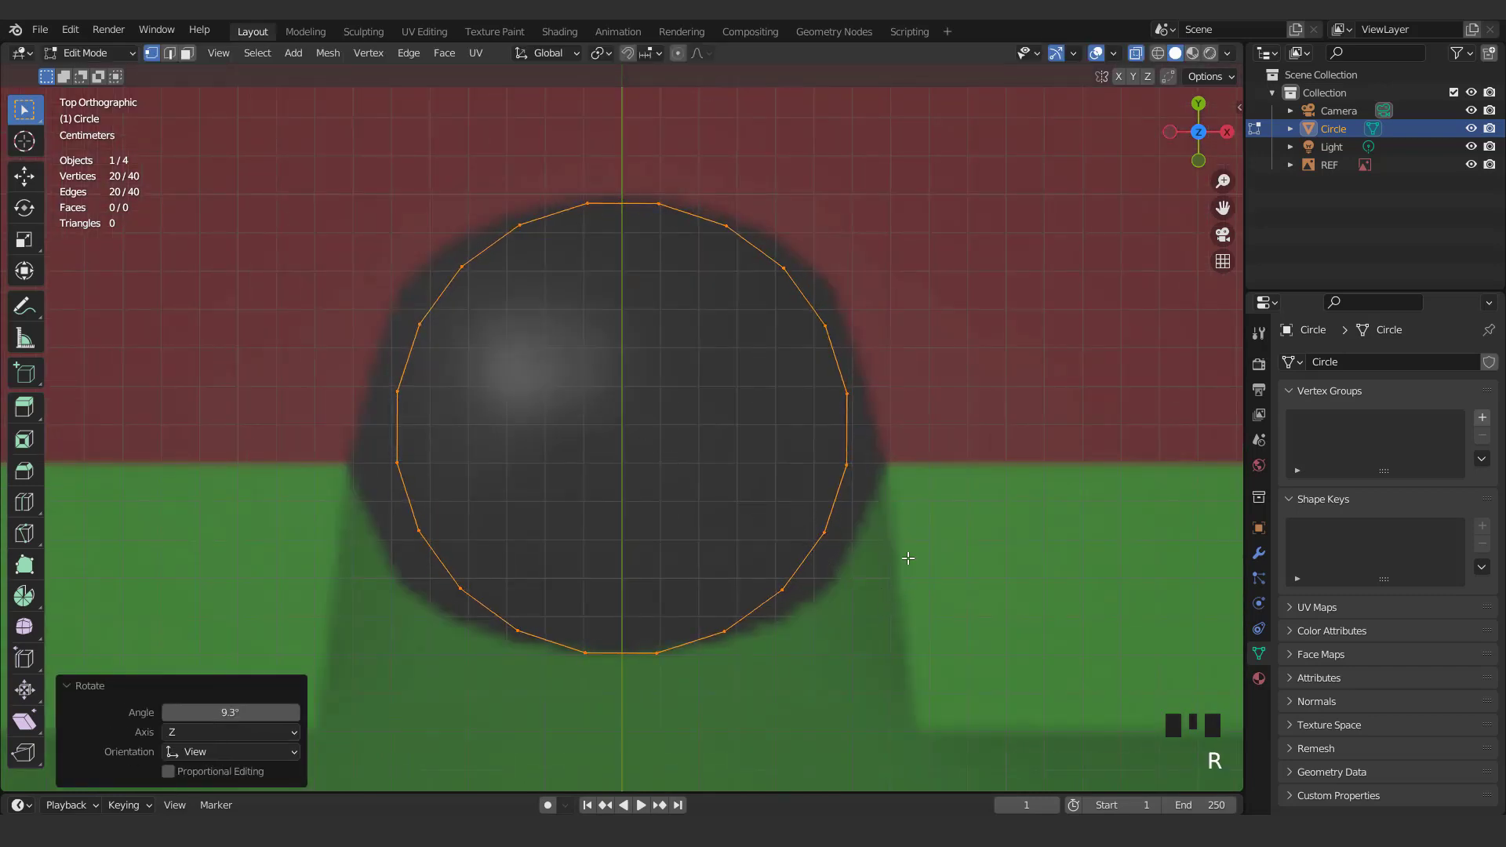
key("s")
key("x")
left_click(965, 554)
Move the circle's upper and lower vertices just left of the centre line about 0.013 m along X
left_click_drag(551, 172, 691, 266)
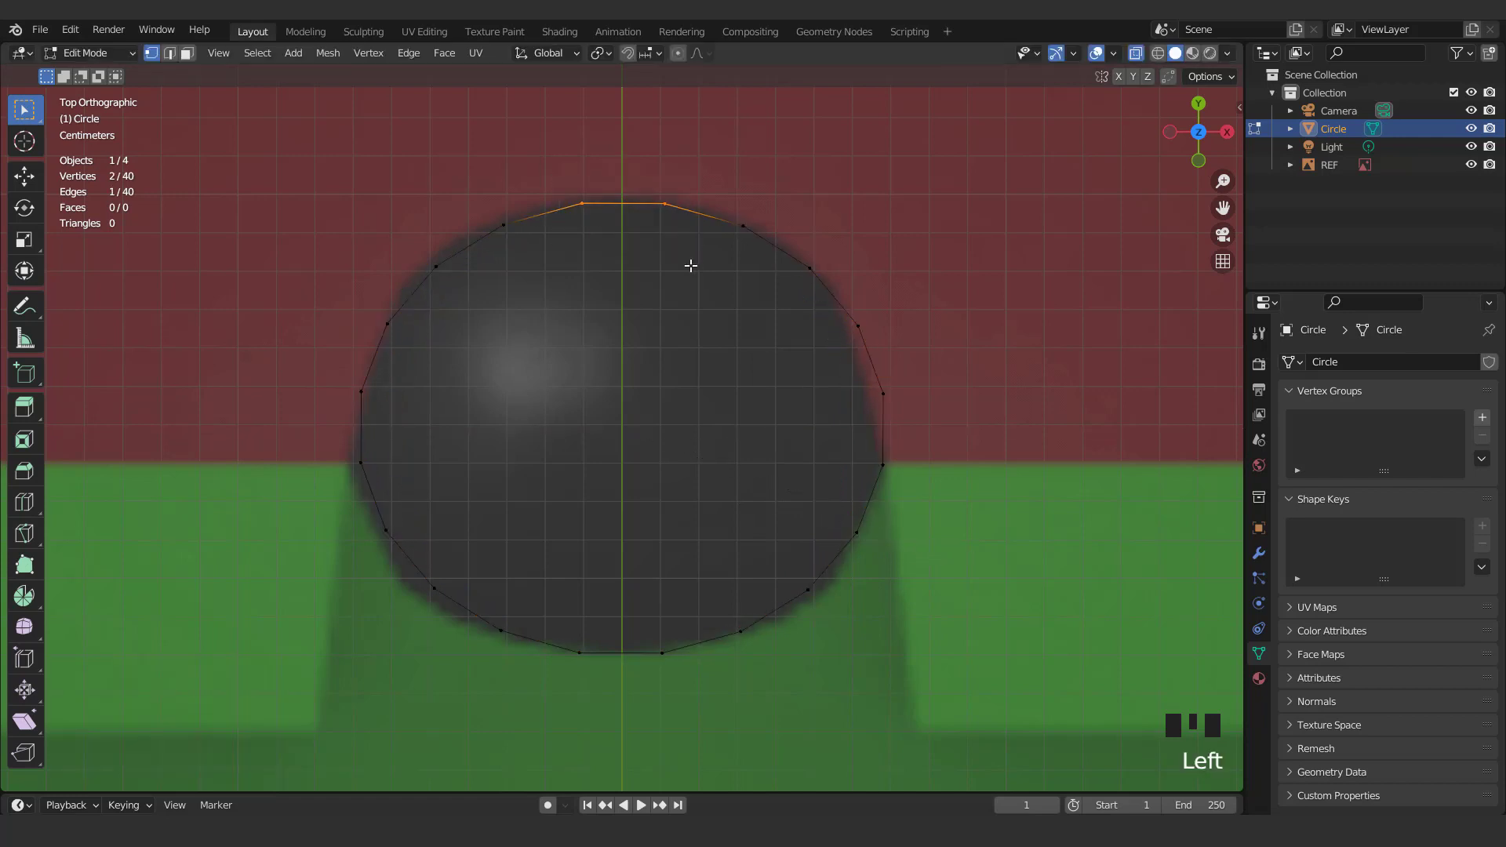
key("g")
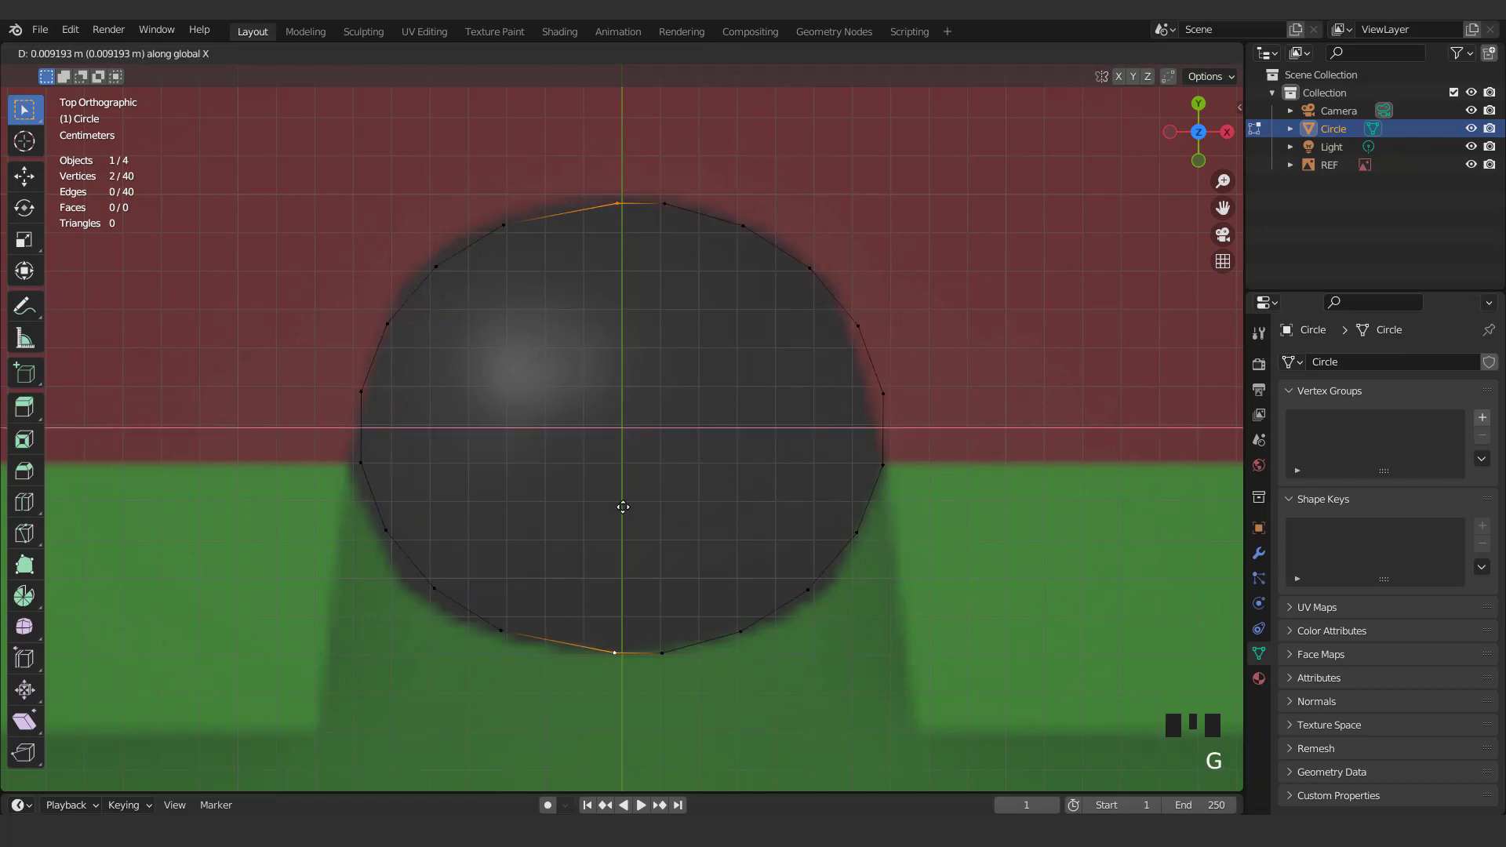
left_click(637, 507)
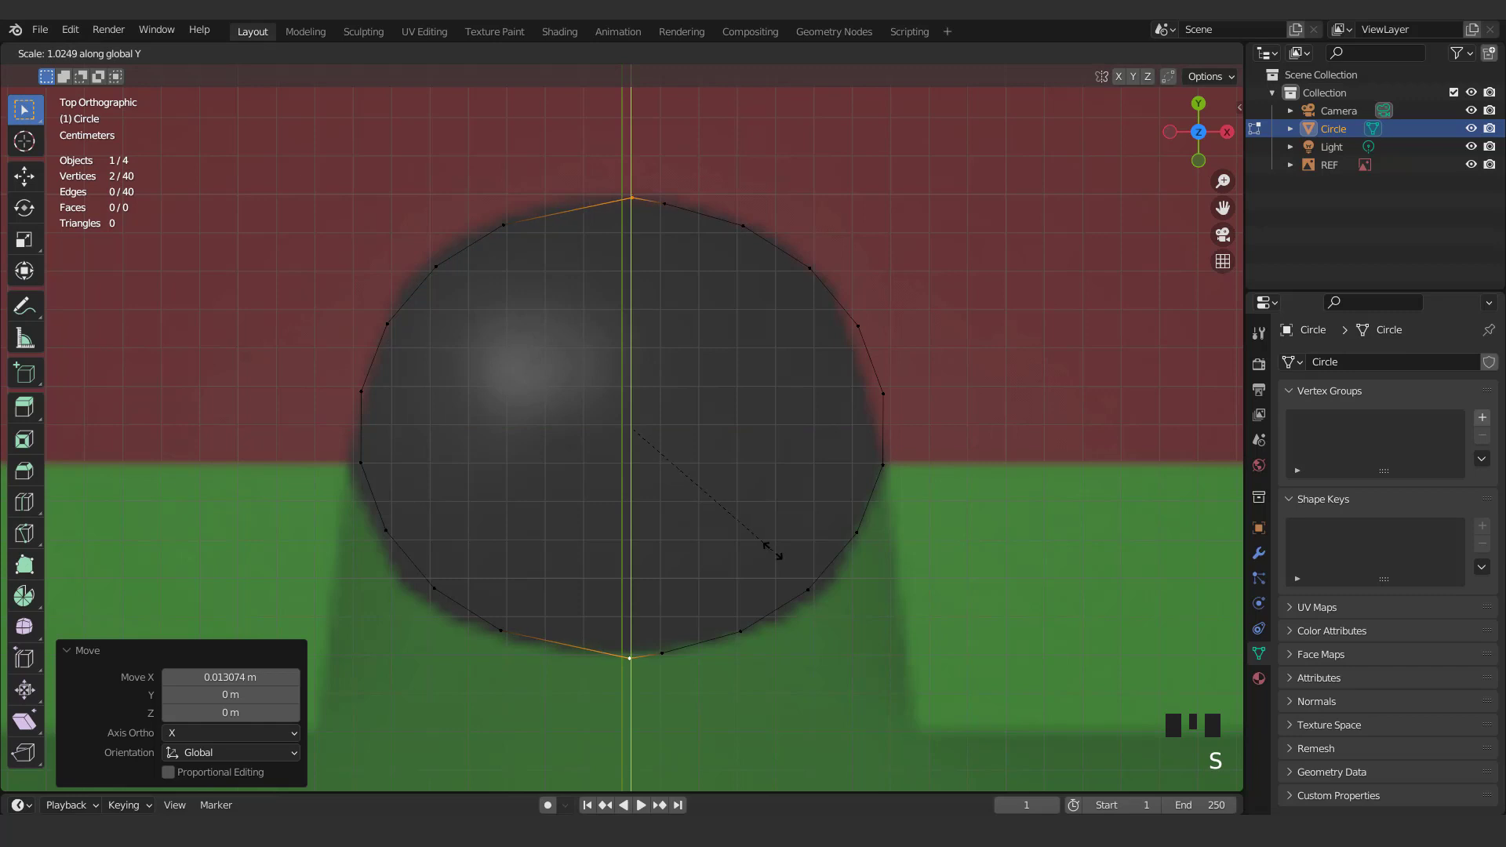
right_click(775, 552)
Delete the vertices of the middle pocket outline's left half
left_click_drag(303, 175, 556, 639)
scroll(481, 474, "down", 2)
key("x")
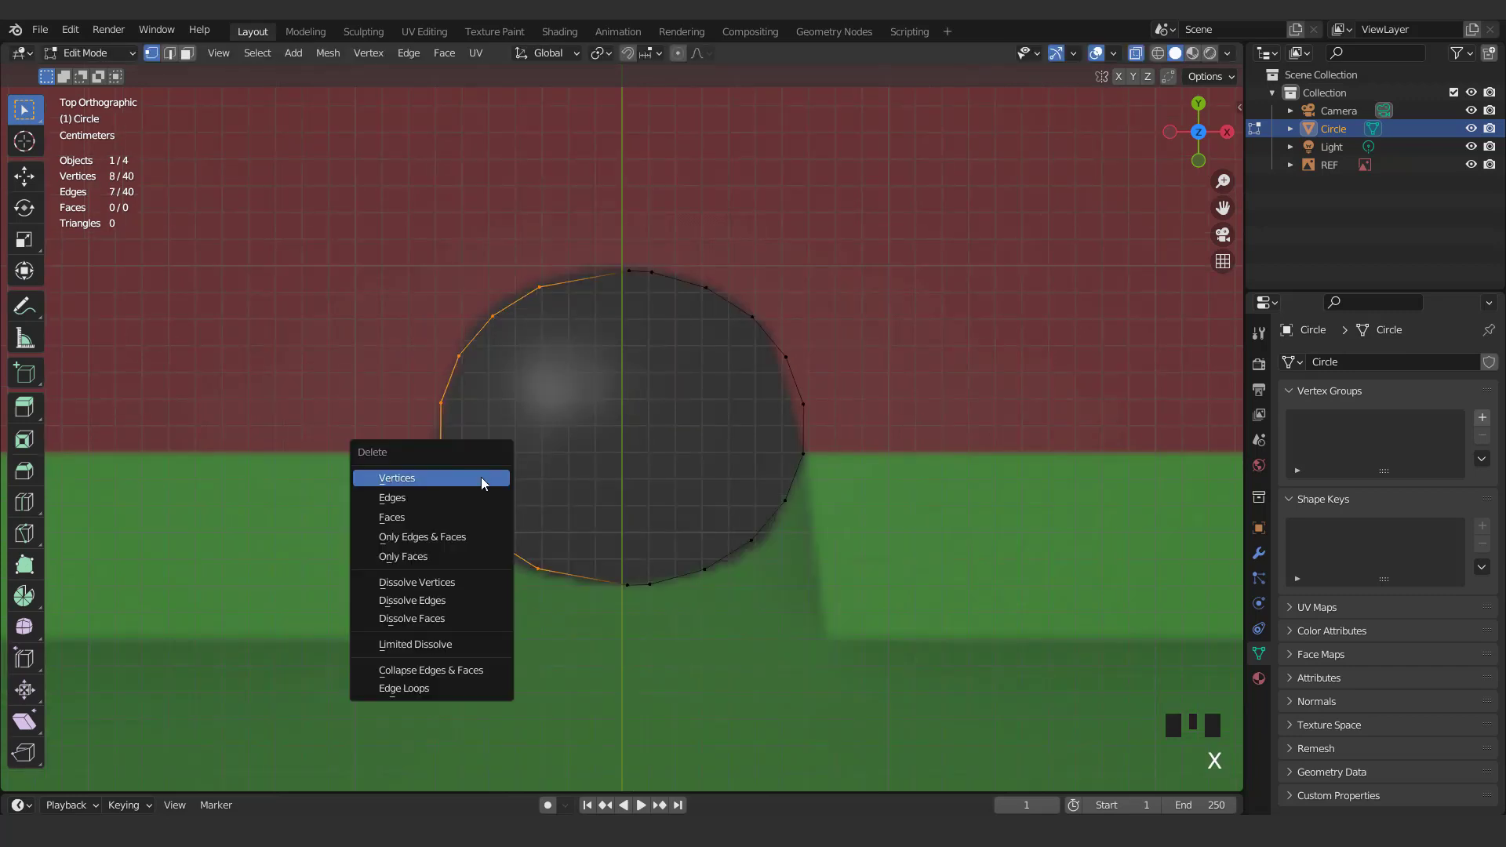
left_click(481, 483)
Select the duplicated circle around the upper right corner pocket
scroll(740, 464, "down", 7)
middle_click_drag(838, 479, 398, 499, "shift")
left_click_drag(688, 353, 851, 529)
middle_click_drag(787, 521, 743, 542, "shift")
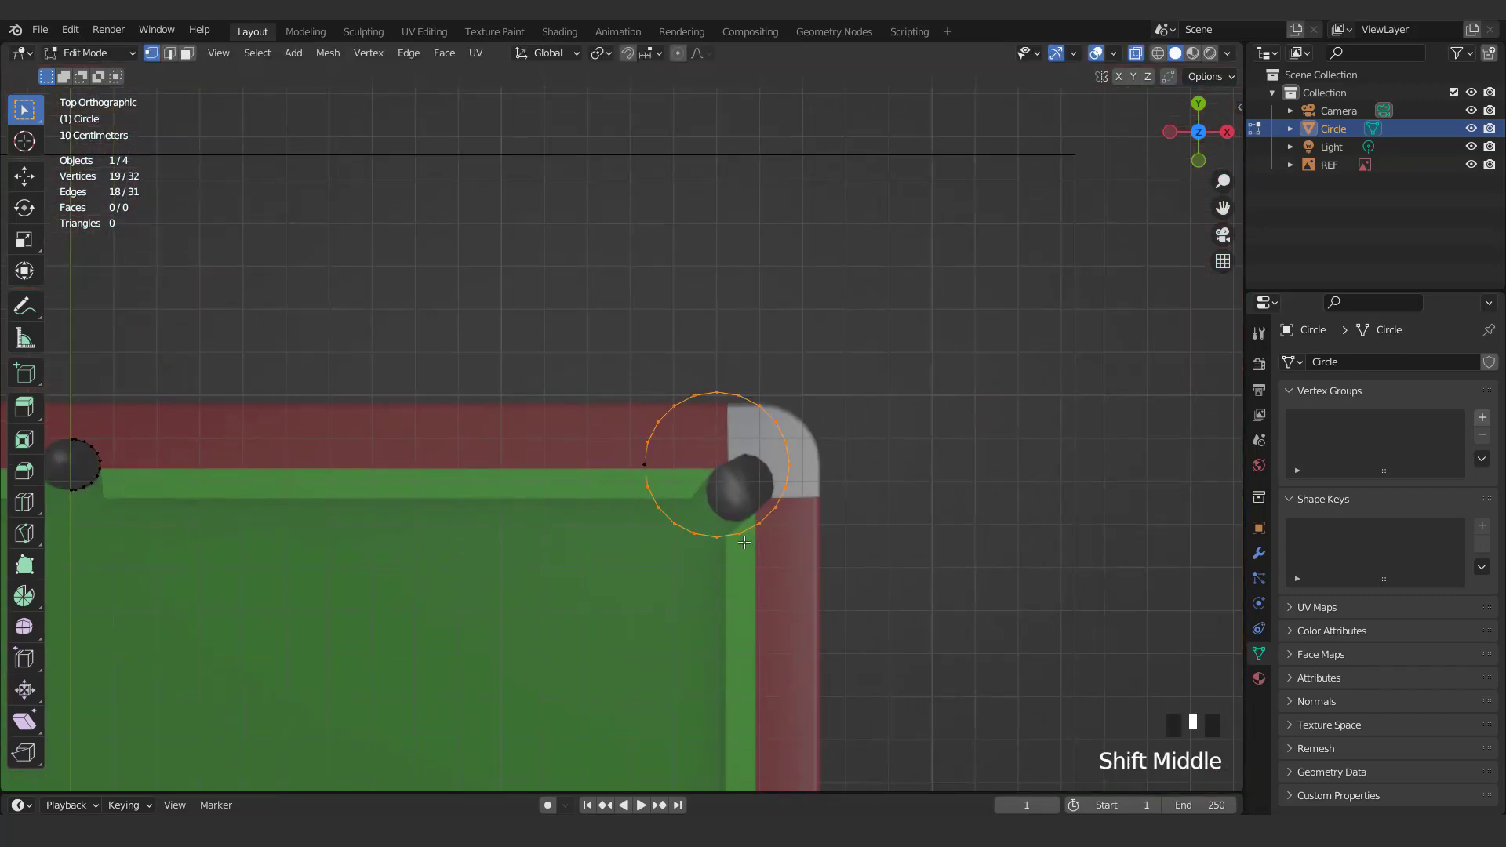
Try to scale down the selected part of the corner pocket circle, and undo it
scroll(744, 543, "up", 3)
key("s")
left_click(722, 605)
key("ctrl+z")
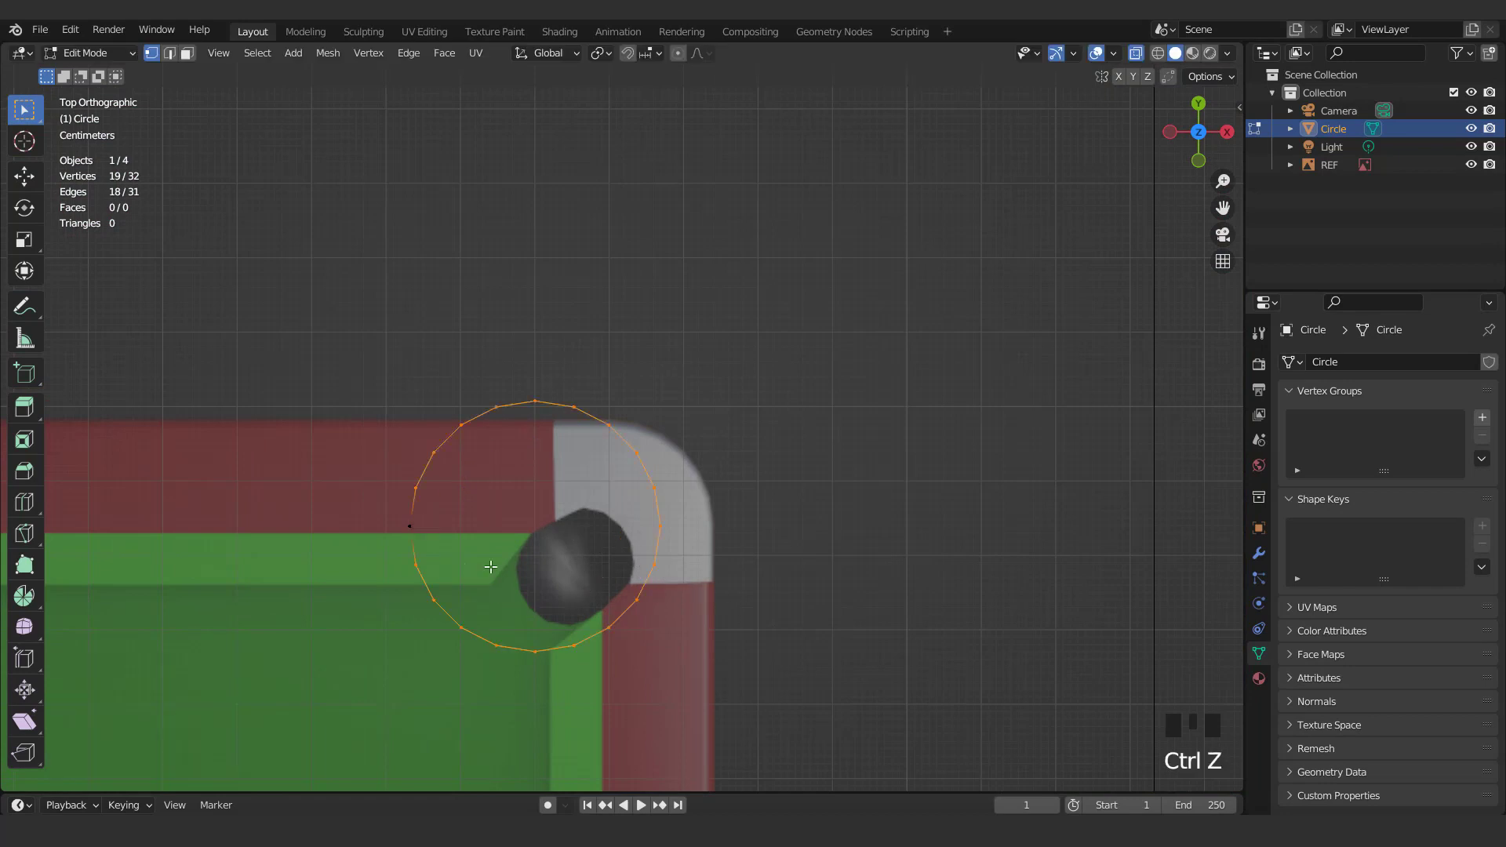
Add the missing left vertex to the selection and scale the whole corner circle down towards the pocket's size
left_click(417, 526, "shift")
scroll(679, 605, "up", 2)
key("s")
left_click(628, 627)
middle_click_drag(658, 658, 793, 481, "shift")
key("s")
left_click(691, 293)
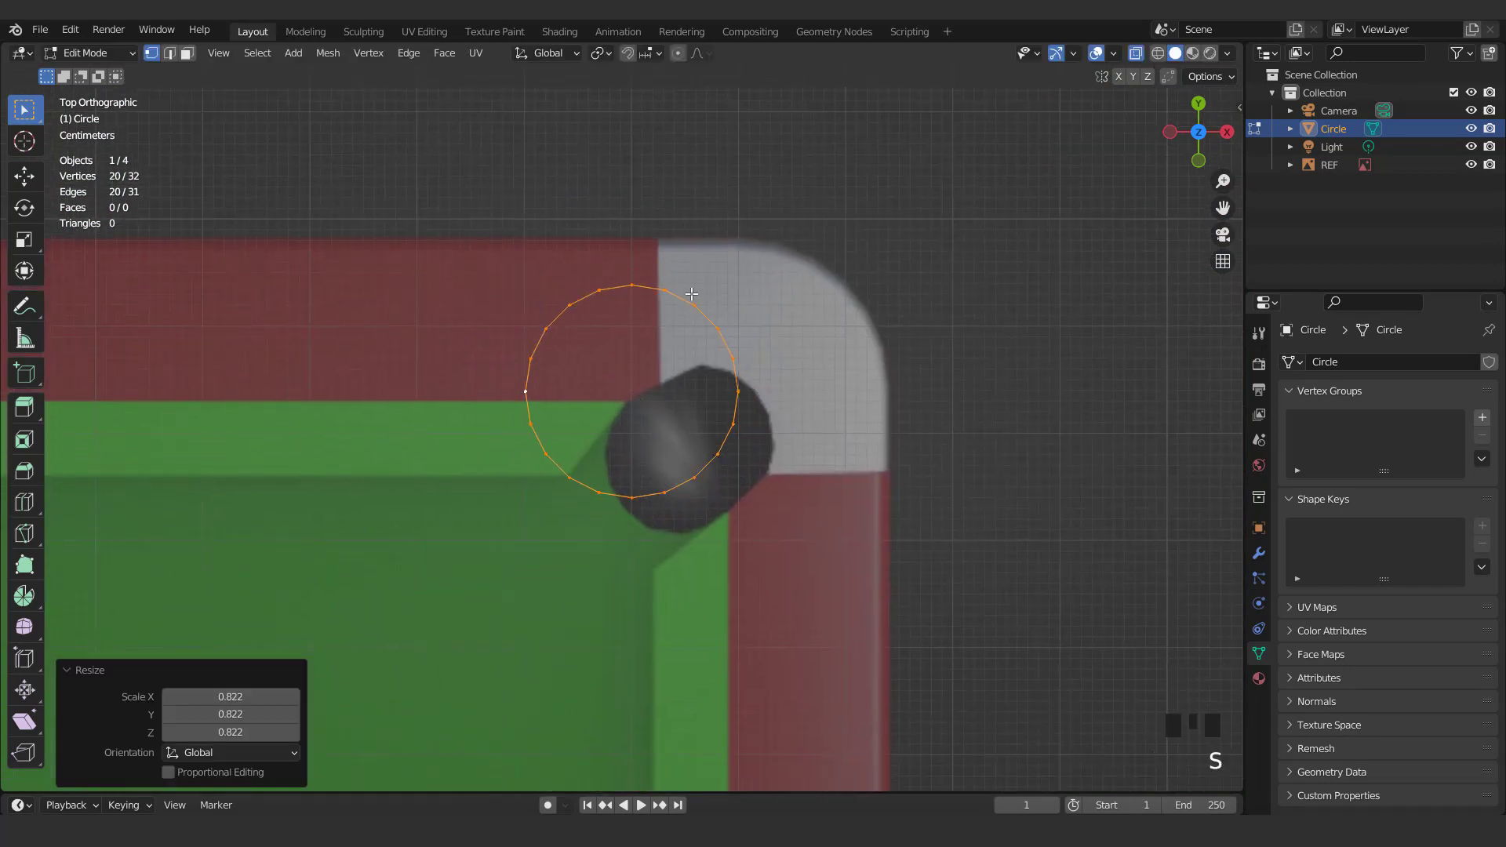
Split the corner circle's uppermost and lowermost vertices in two and move its right half about 0.049 m along X
left_click(631, 285)
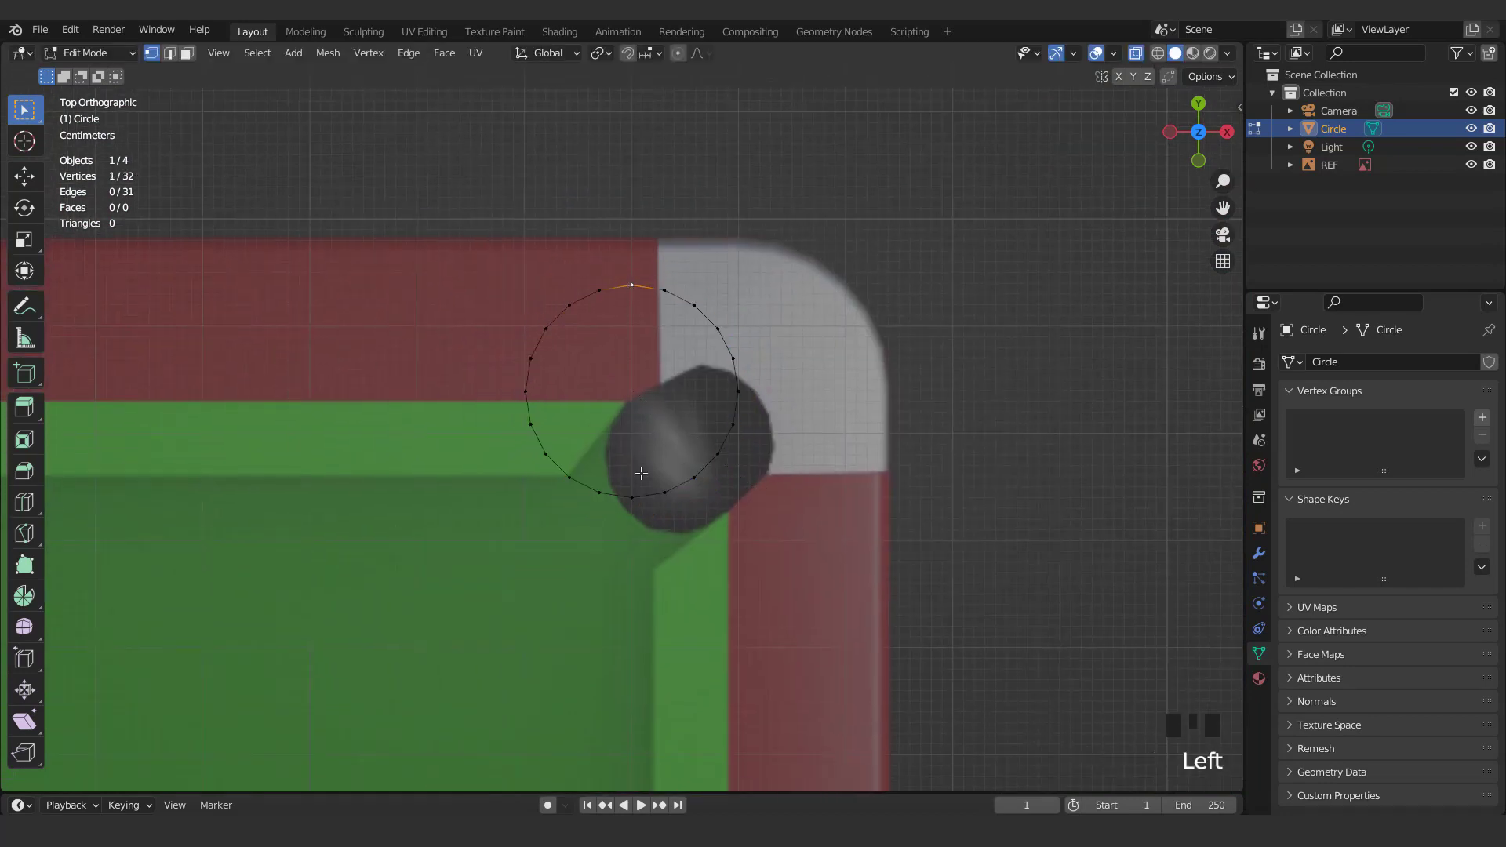
left_click(822, 525)
left_click_drag(631, 267, 787, 507)
key("g")
left_click(841, 506)
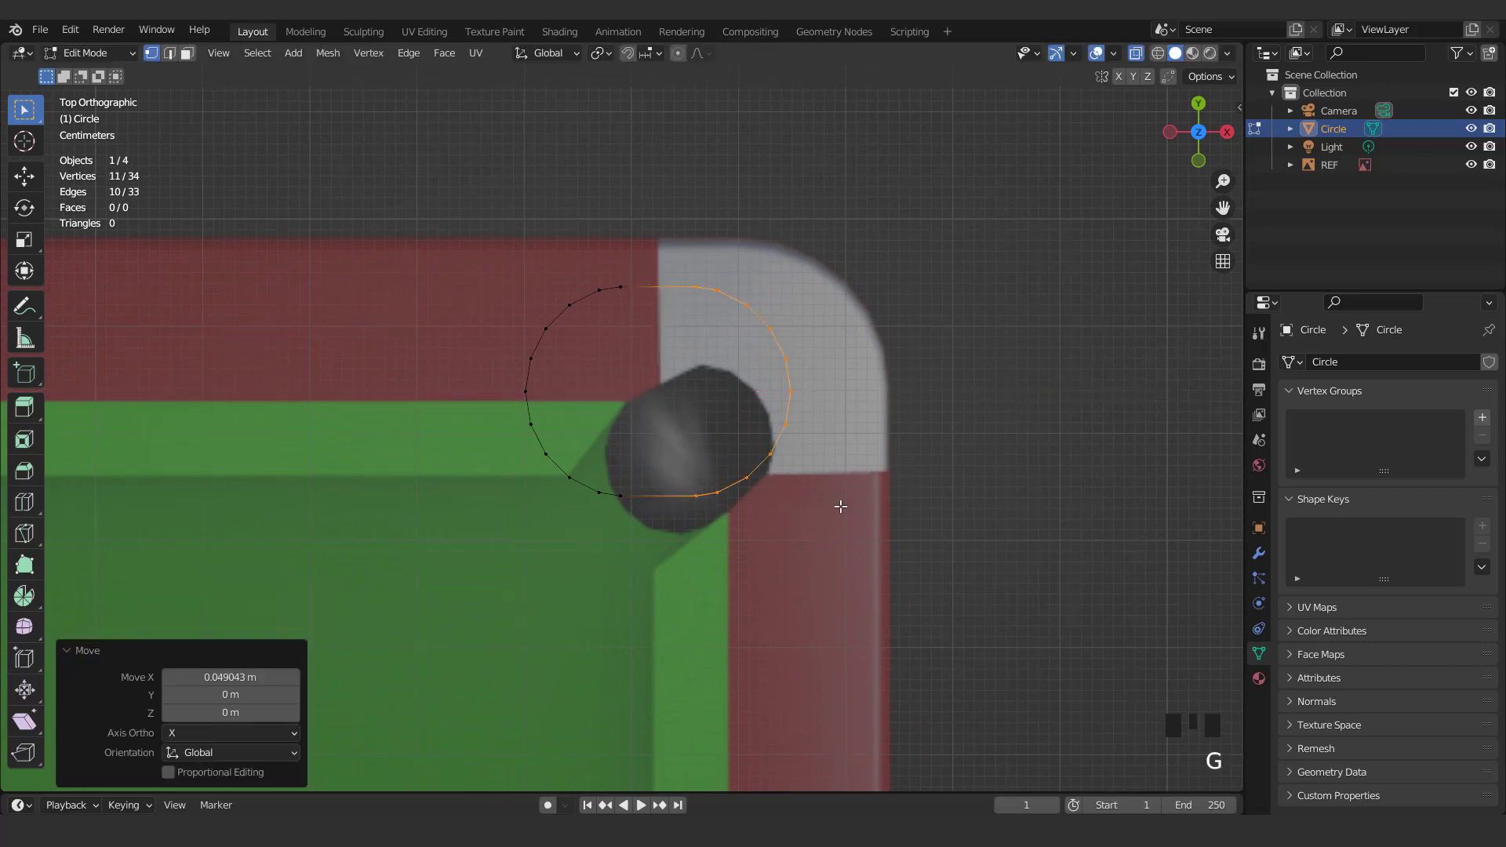
Scale the whole oblong to about 0.69 and move it about 0.025 m in X and -0.048 m in Y onto the corner pocket
left_click(840, 565, "shift")
scroll(840, 565, "up", 4)
key("s")
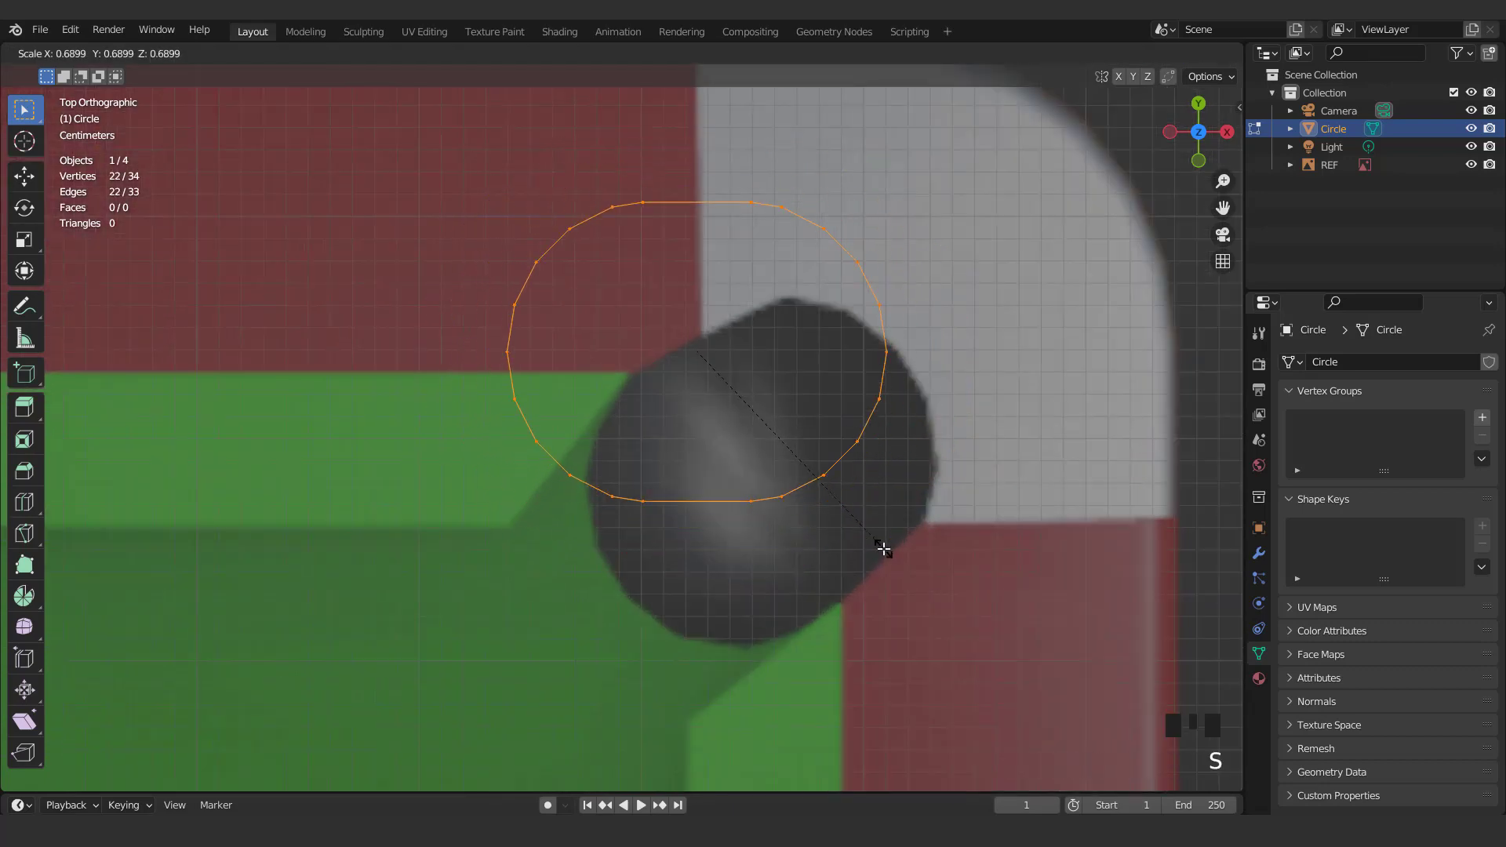
left_click(881, 547)
key("g")
left_click(931, 661)
Rotate the oblong about -34.7° and scale it to 0.963, aligning it with the corner pocket's outline
key("r")
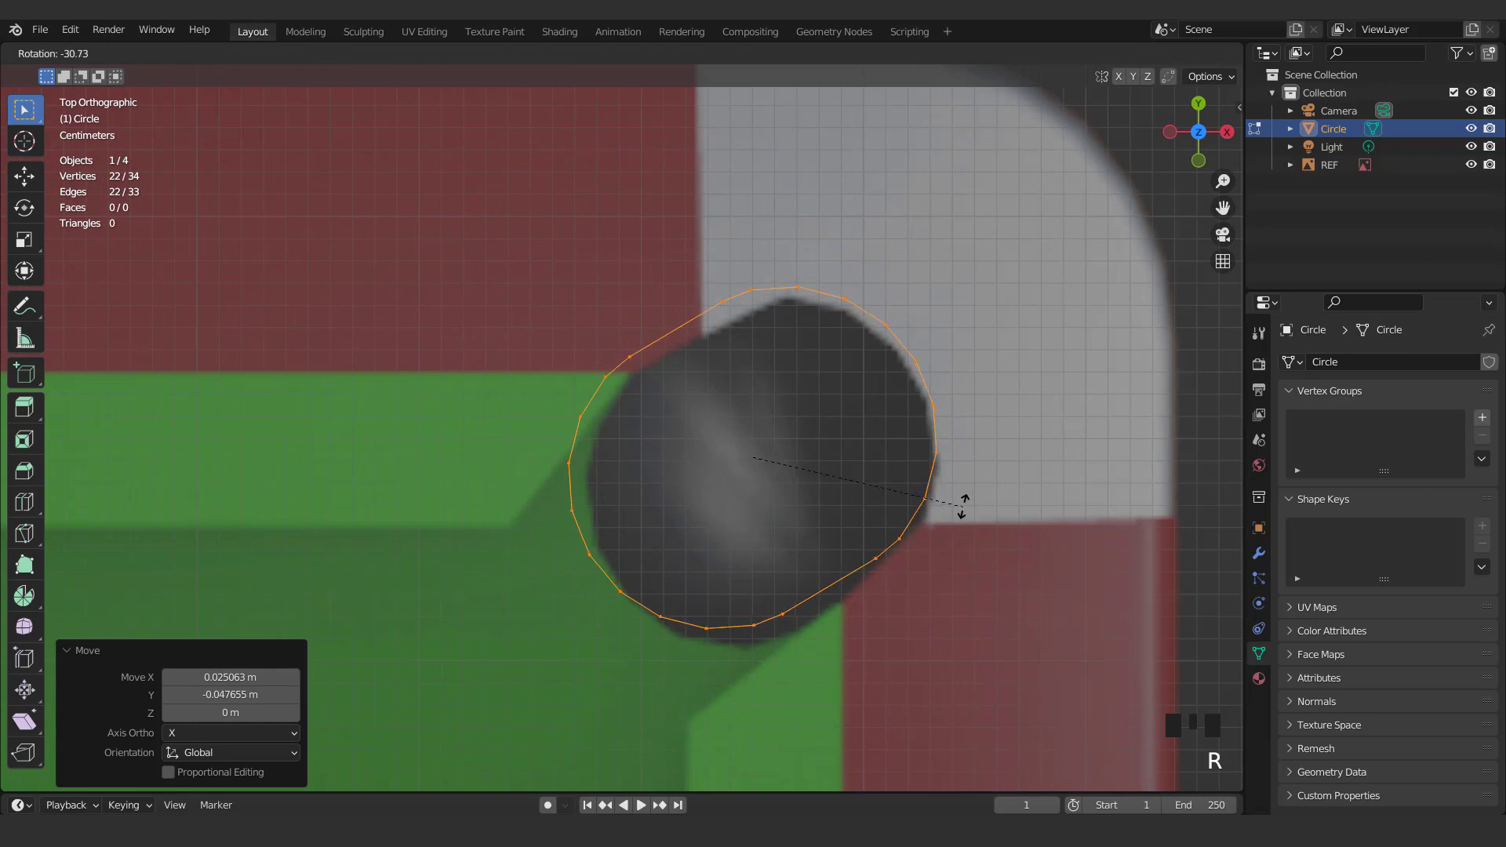
left_click(956, 488)
key("g")
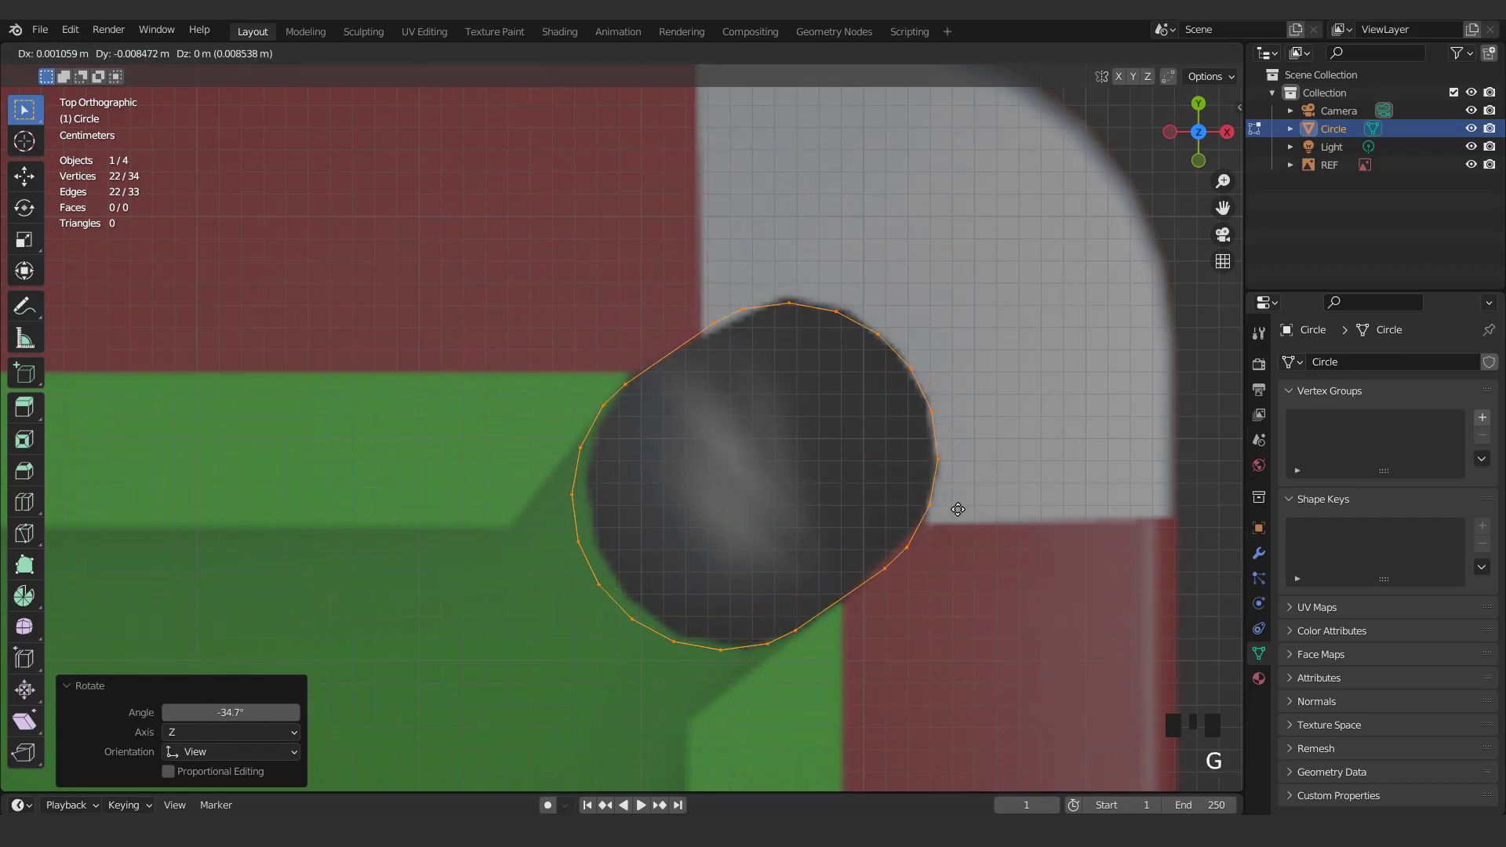
left_click(964, 507)
key("s")
left_click(1054, 567)
Move the pocket outline's two lower right vertices to where the red rail meets the green cushion and the white cap
scroll(1053, 567, "up", 1)
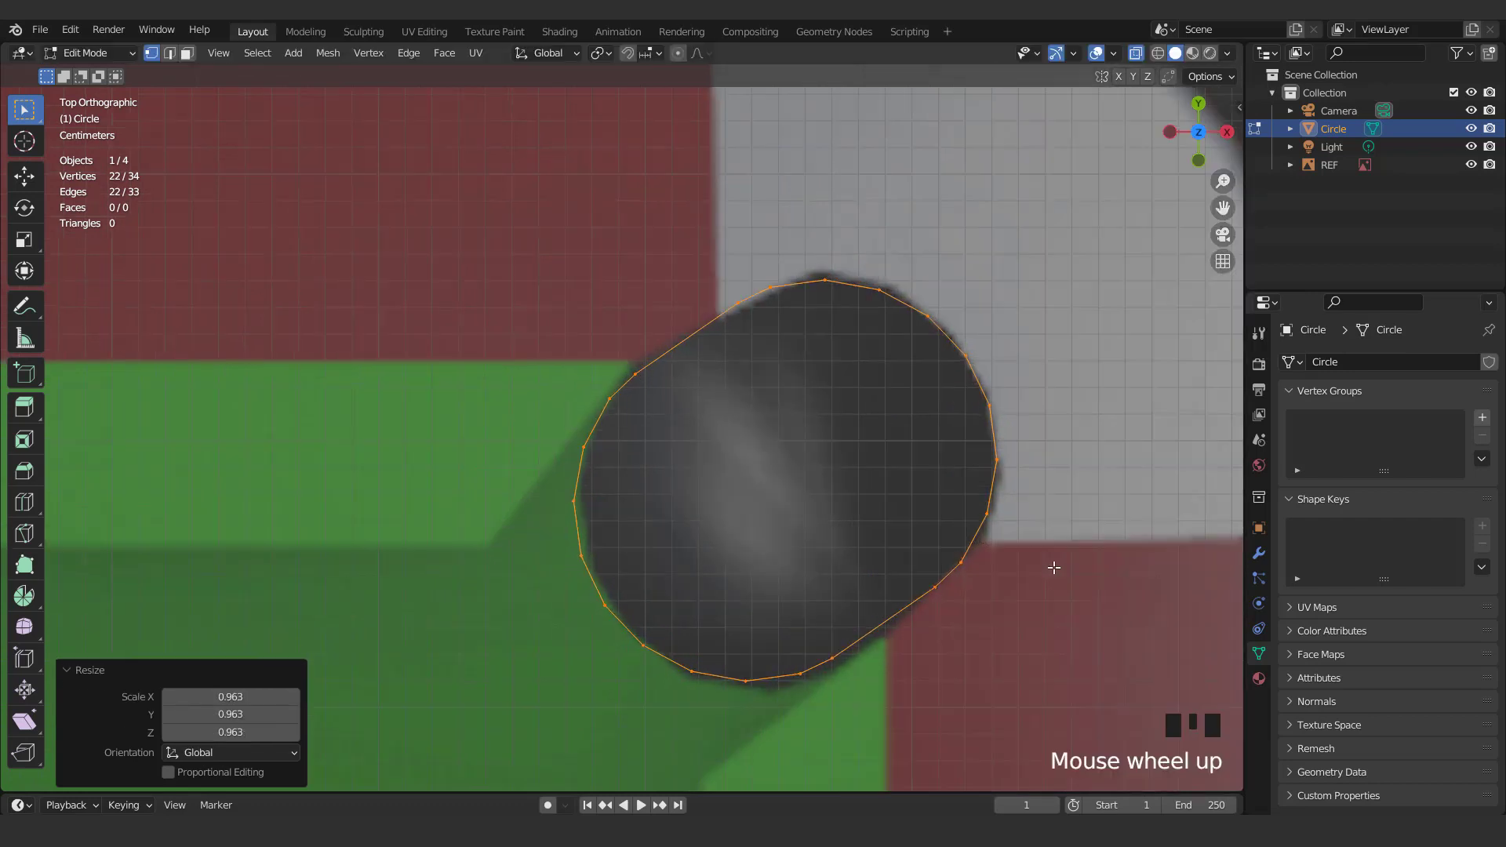
left_click(1055, 568)
left_click(1002, 588)
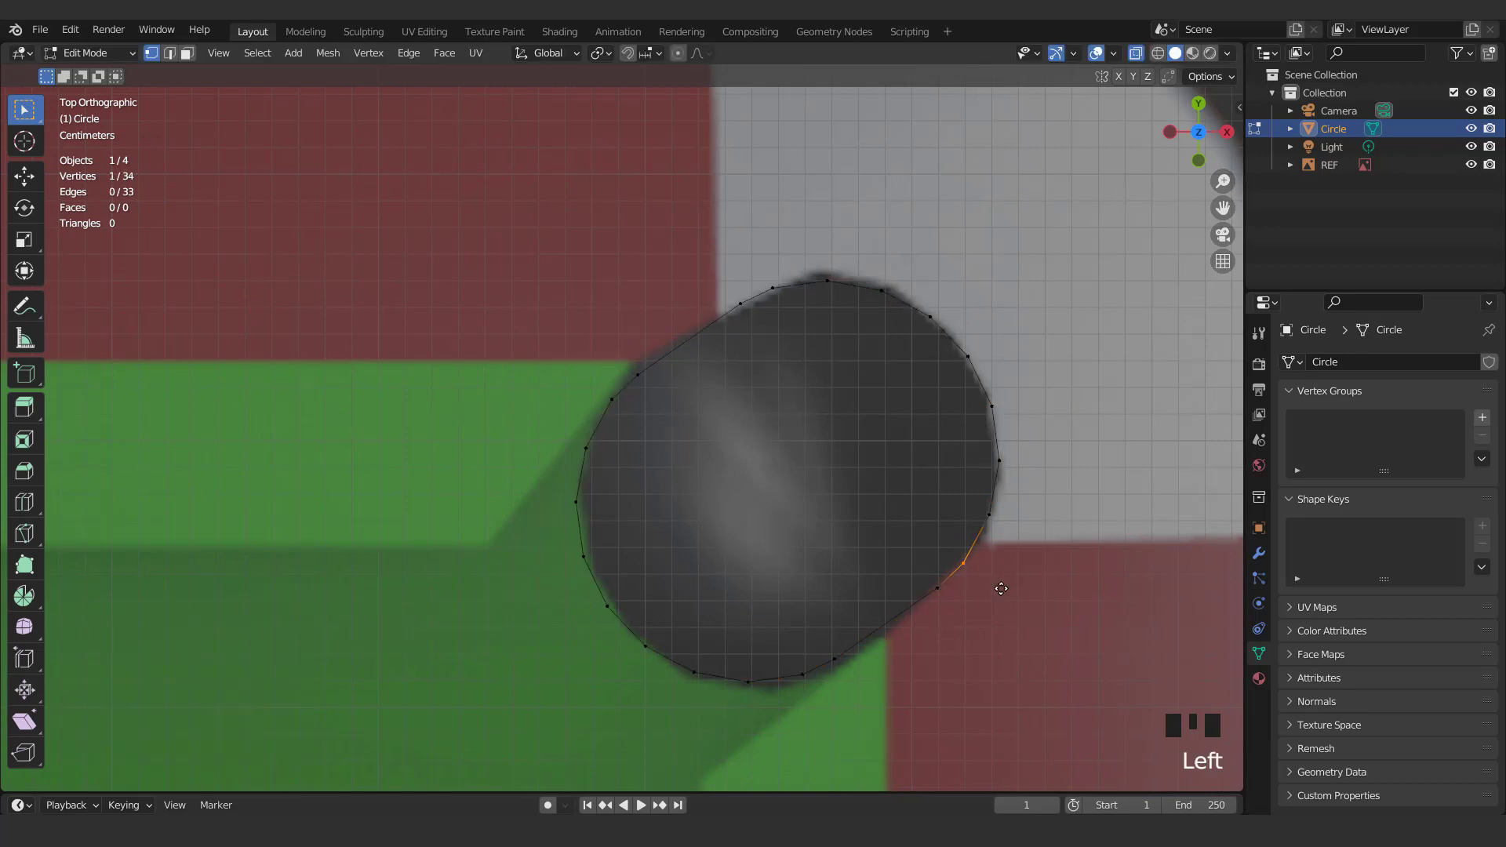
left_click(1020, 571)
left_click(960, 640)
key("g")
left_click(881, 639)
left_click_drag(973, 530, 1004, 565)
key("g")
left_click(1001, 563)
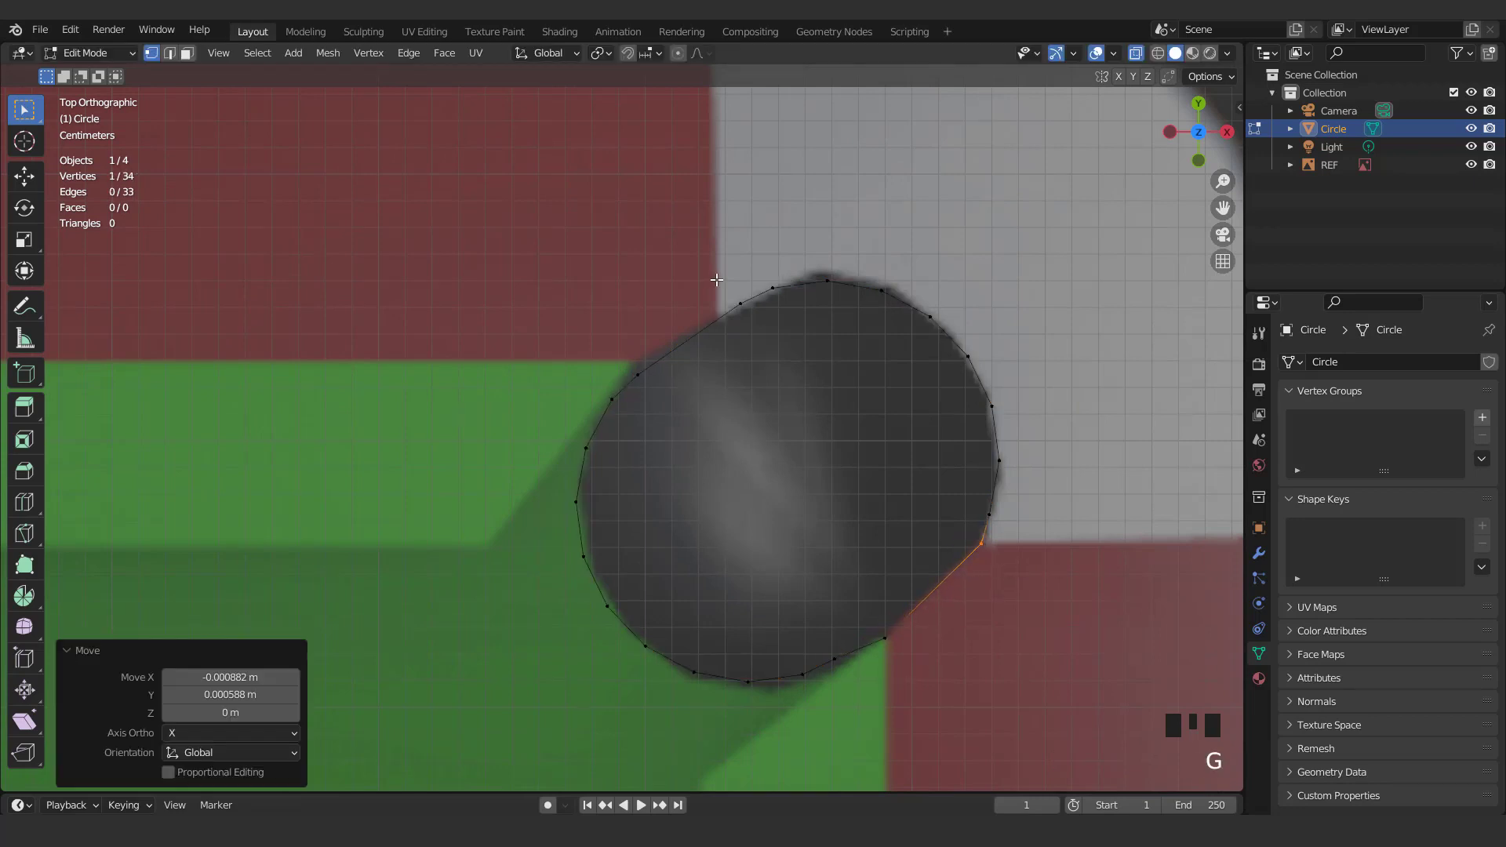
Align the outline's upper left vertex with the white cap's edge and duplicate the upper right arc about 0.087 m in X and 0.099 m in Y
key("g")
left_click_drag(717, 281, 964, 479)
left_click(761, 363)
scroll(796, 390, "down", 2)
key("shift+d")
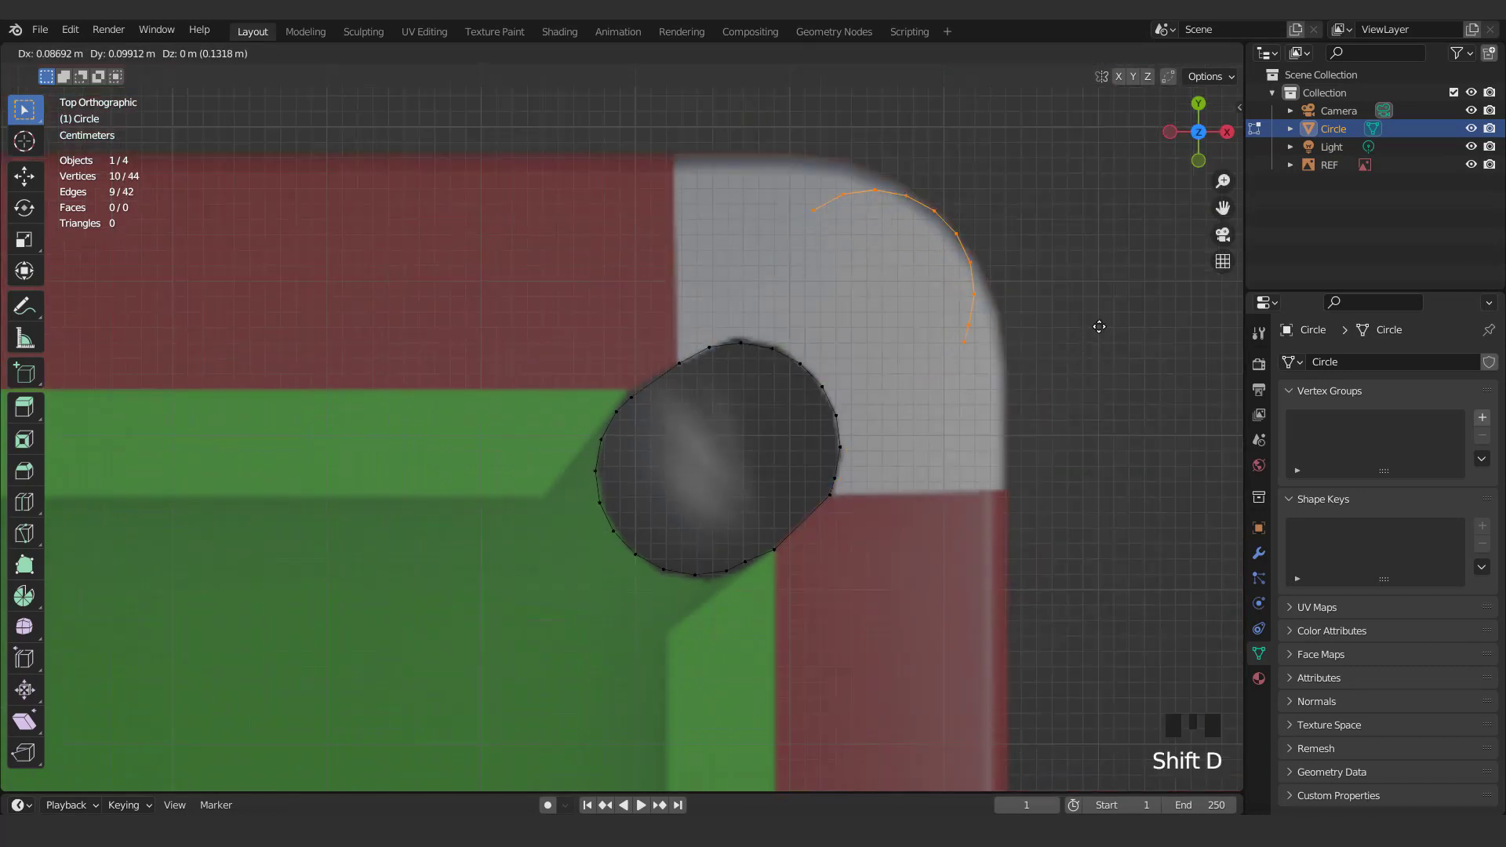
left_click(1098, 326)
Raise the upper vertices of the duplicated arc to follow the white cap's outer edge
left_click_drag(871, 242, 880, 249)
key("g")
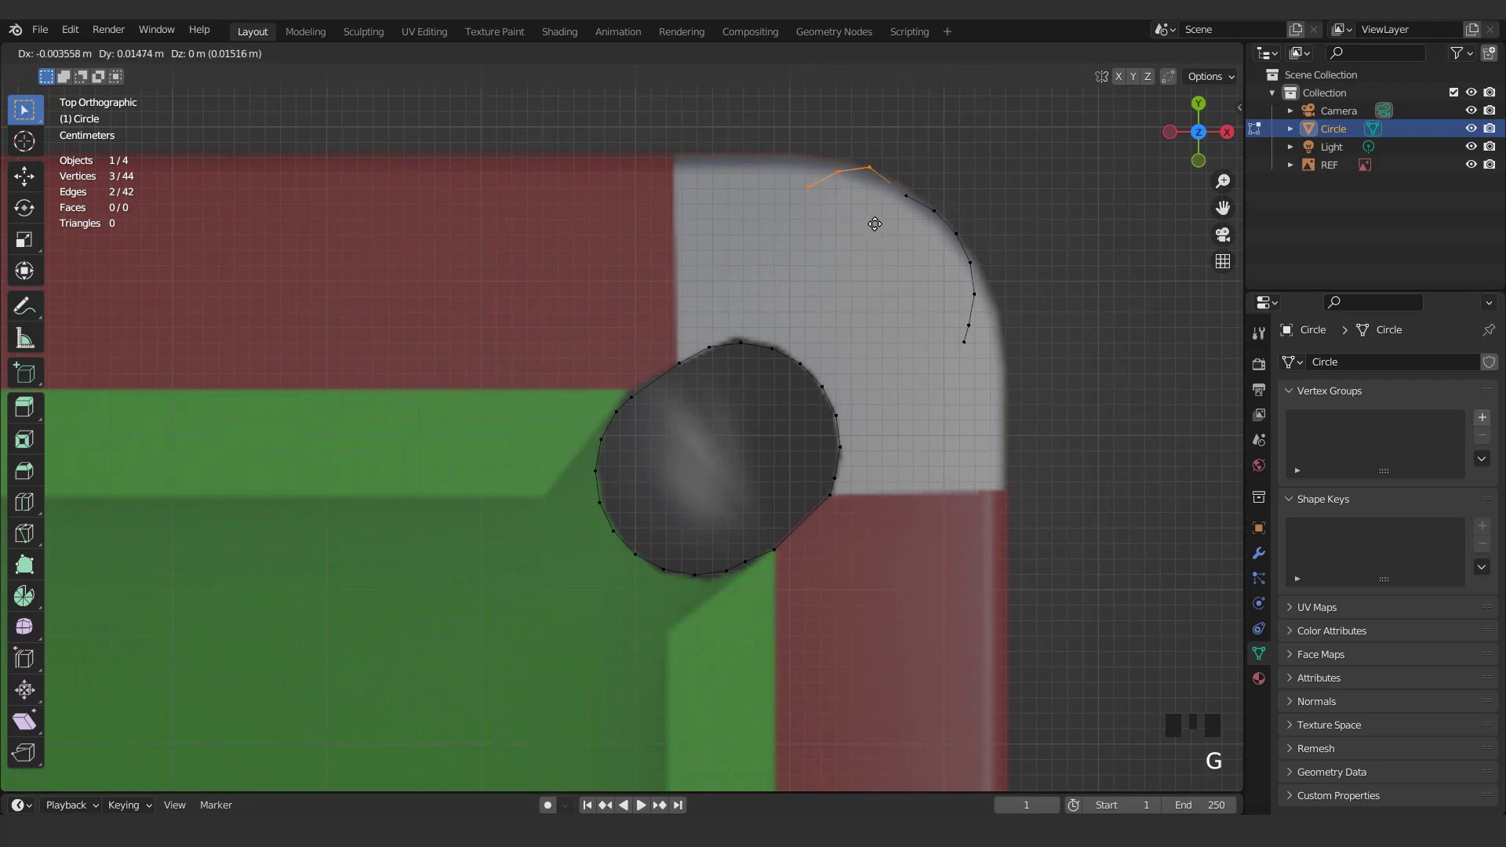
left_click(873, 225)
left_click_drag(781, 134, 845, 211)
key("g")
left_click(821, 199)
Move the arc's end vertex to the white cap's upper left corner and flatten the top segment by scaling it to 0 along Y
left_click(797, 188)
key("g")
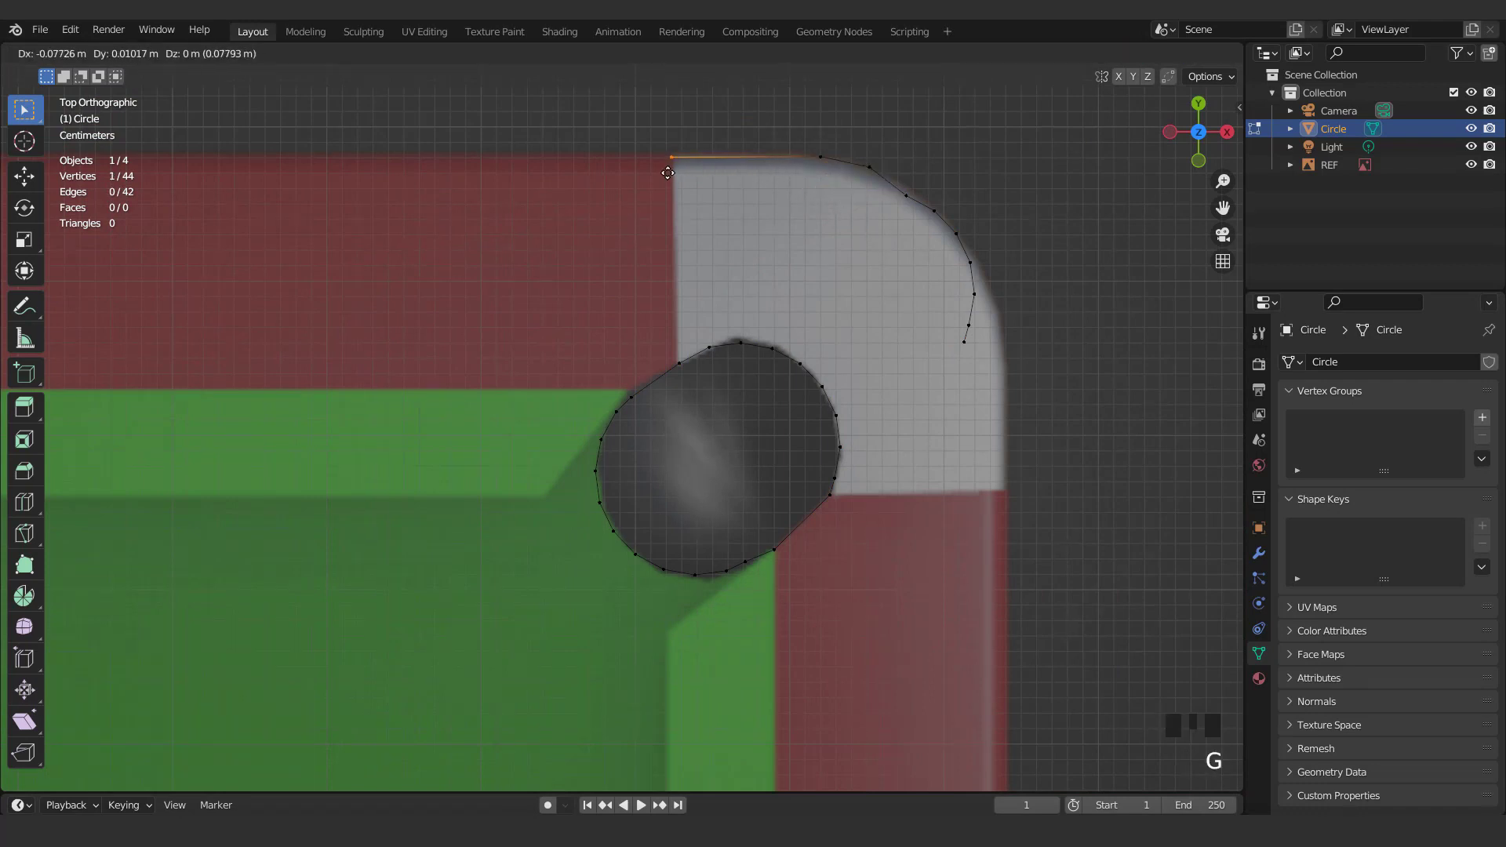
left_click(670, 172)
left_click_drag(669, 131, 847, 192)
key("s")
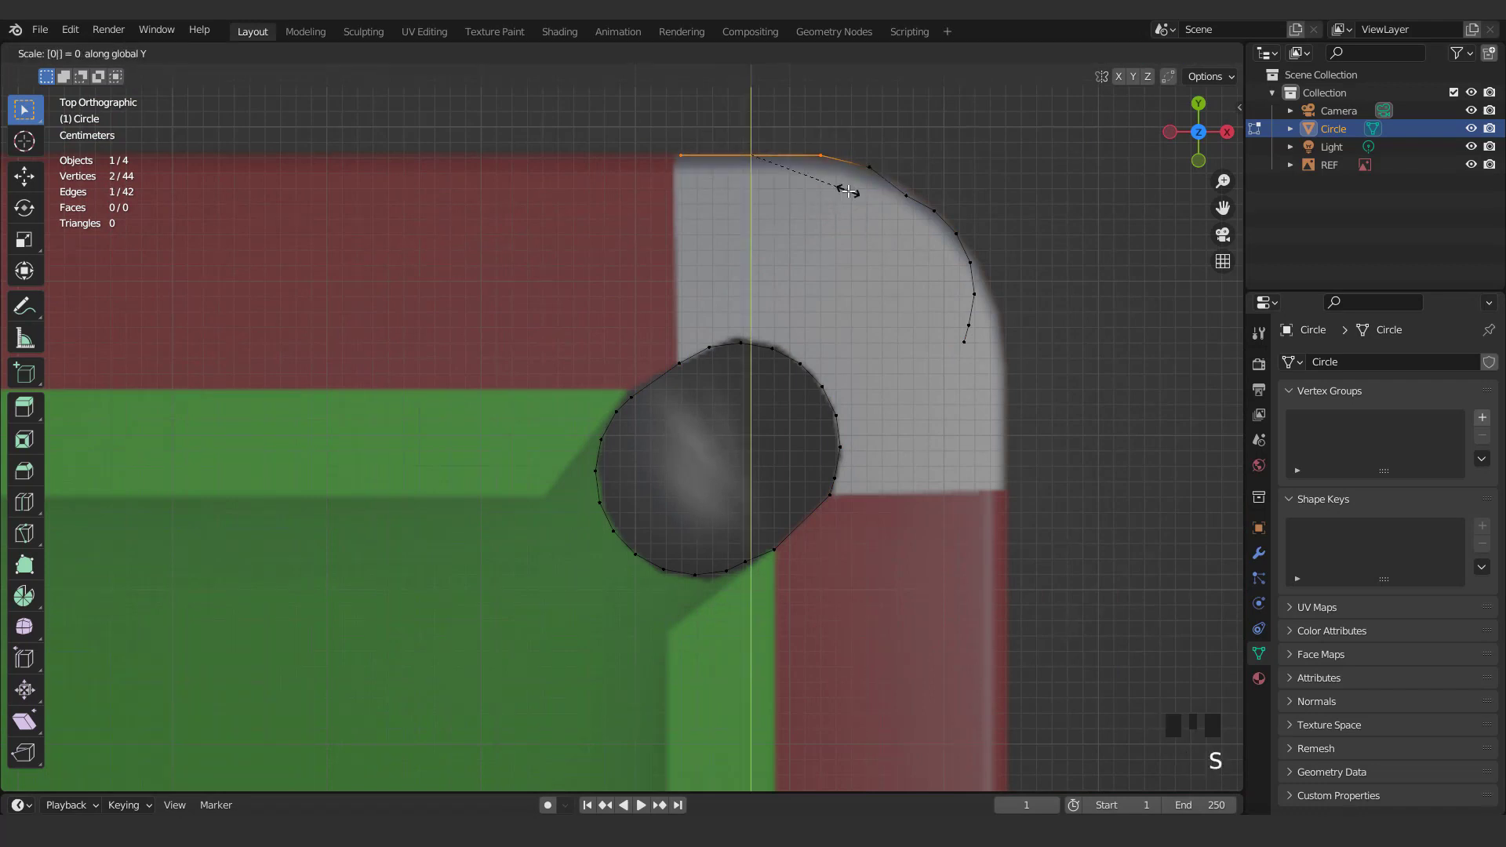
left_click(848, 191)
Move the arc's upper vertex onto the white cap's rounded edge and its end vertex to the cap's lower right corner
left_click(902, 192)
middle_click_drag(979, 218, 821, 390, "shift")
scroll(820, 389, "up", 3)
key("g")
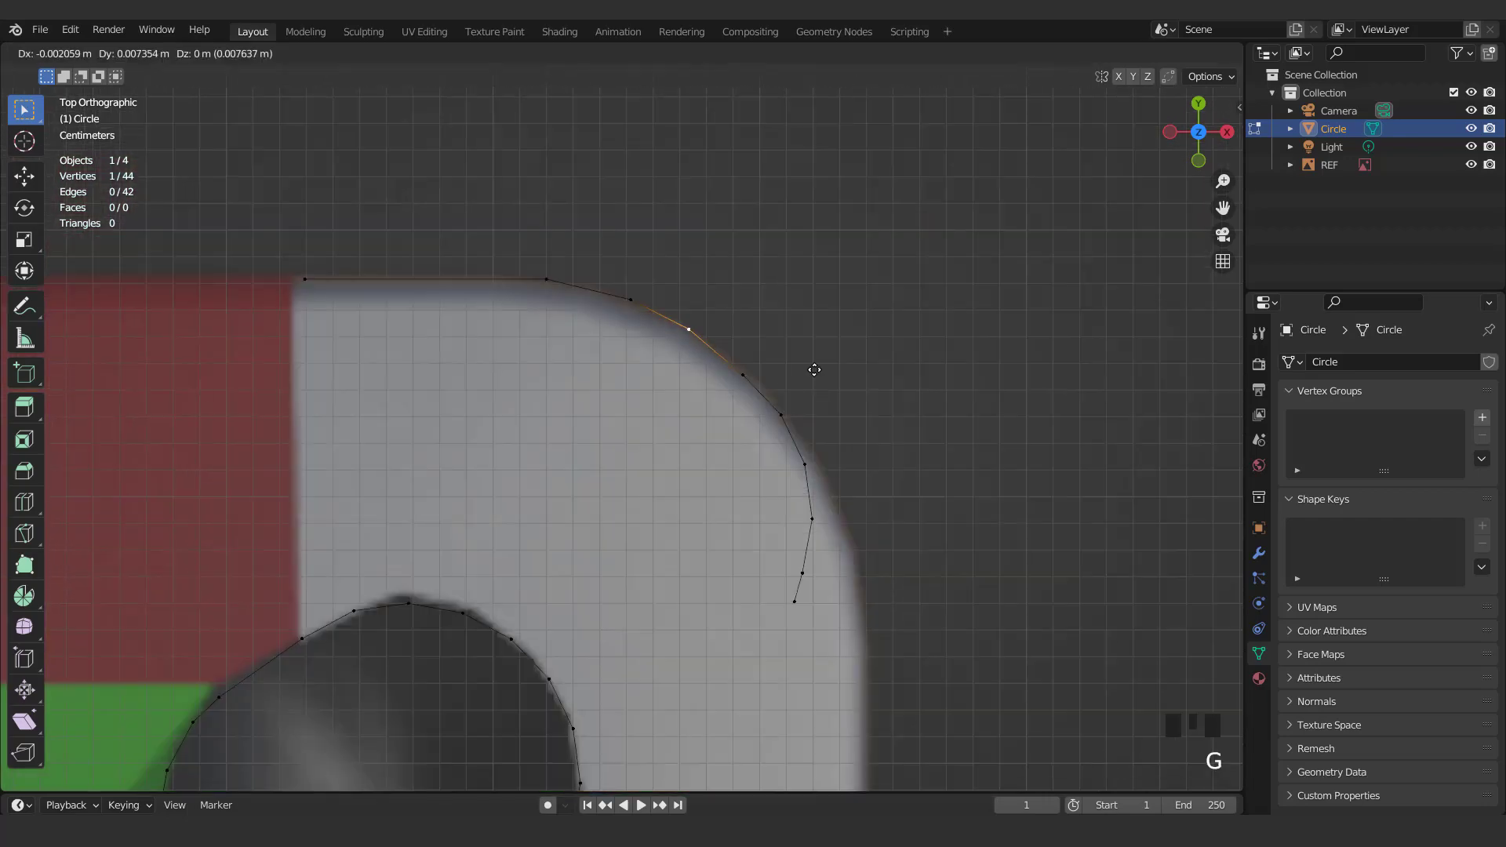
left_click(814, 369)
left_click(785, 570)
scroll(760, 457, "up", 2)
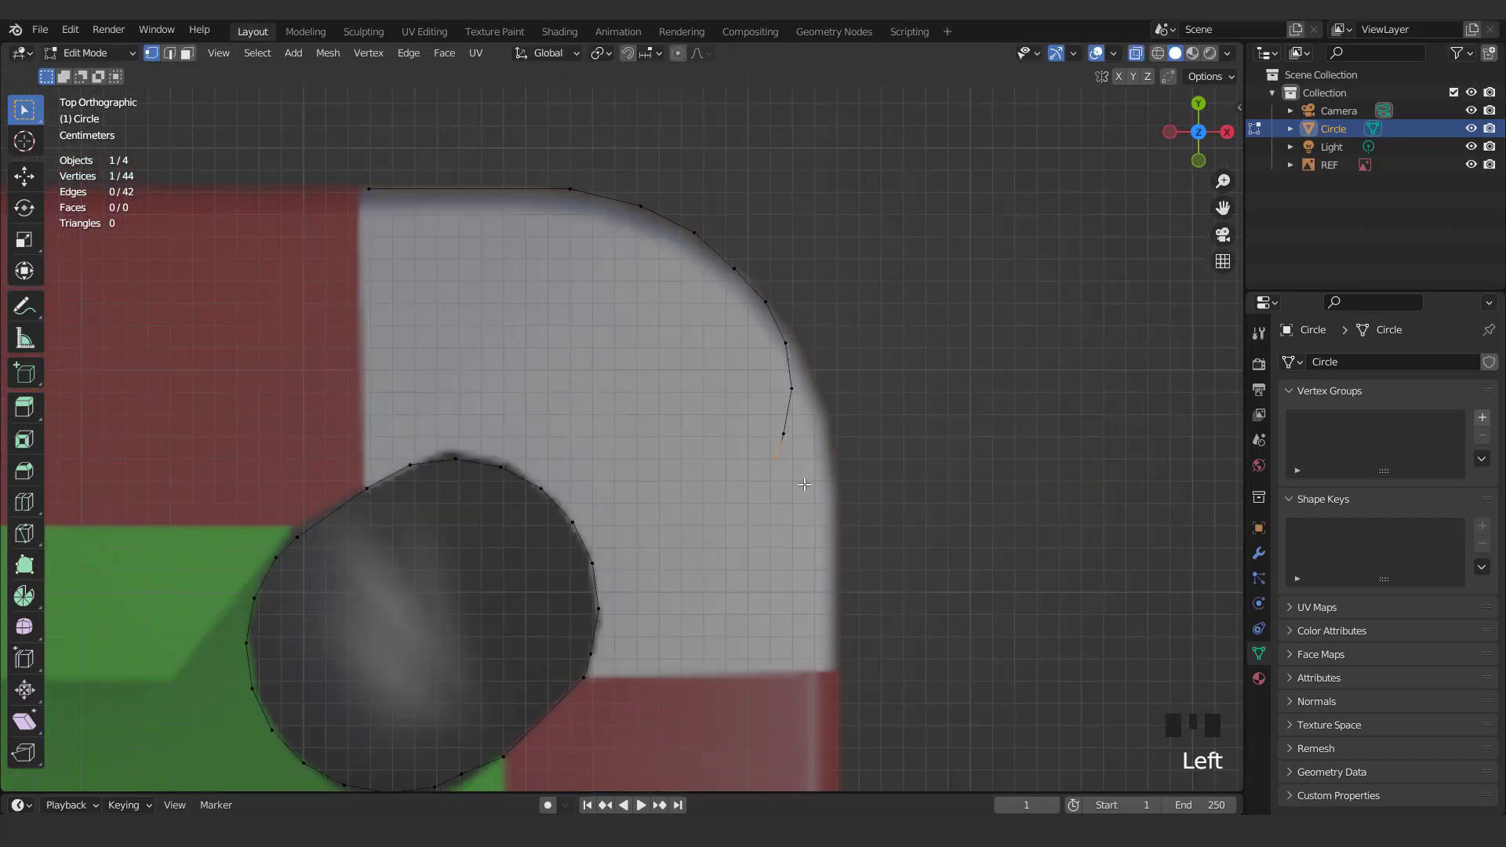
key("g")
left_click(858, 697)
Move the arc's three remaining lower vertices outward to follow the white cap's rounded right edge
left_click(781, 433)
key("g")
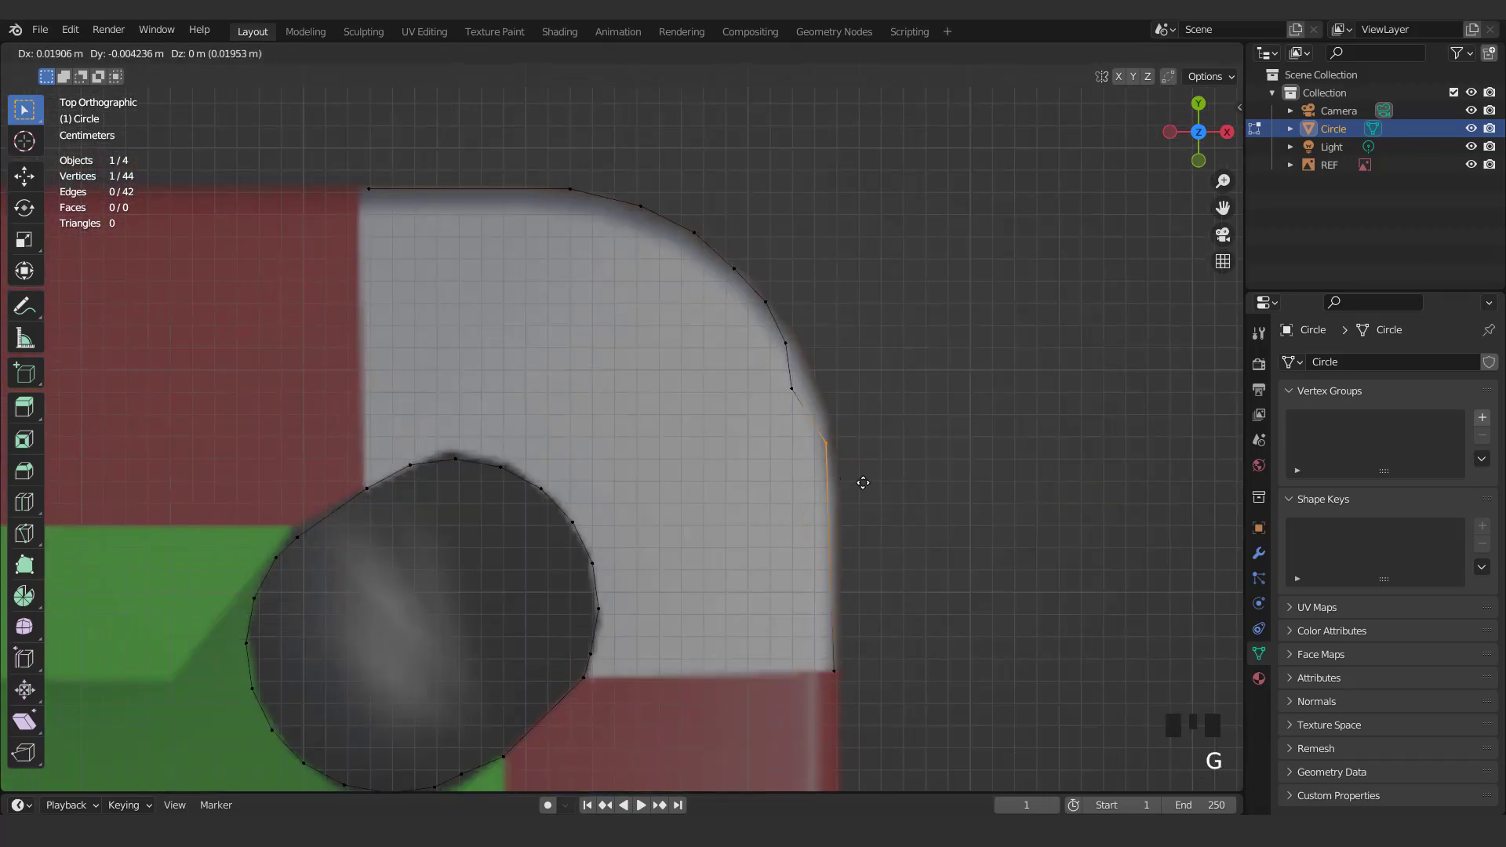
left_click(830, 403)
scroll(866, 365, "up", 2)
key("g")
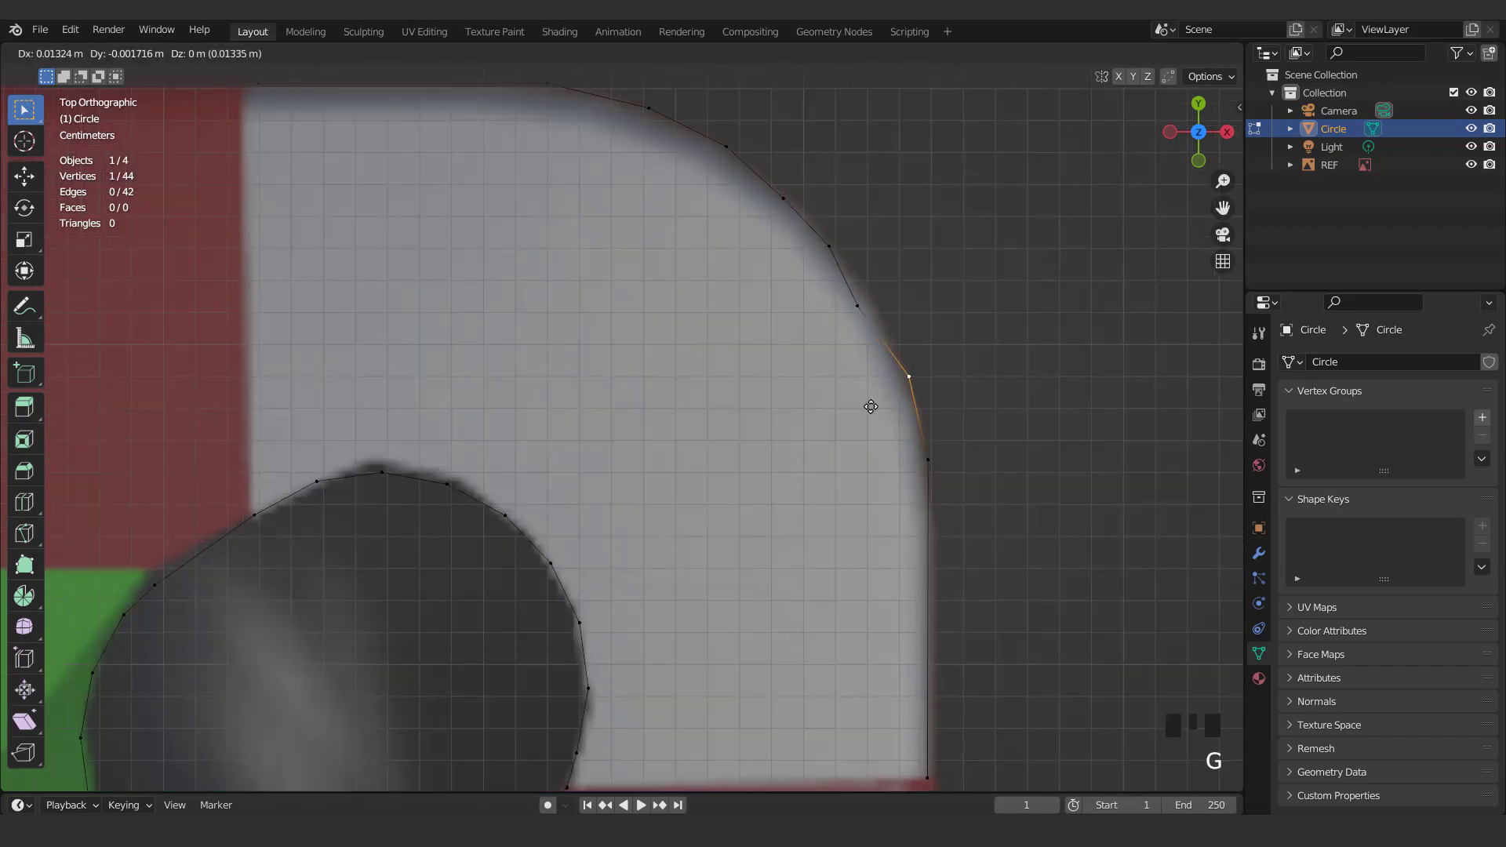
left_click(831, 290)
key("g")
left_click(840, 337)
scroll(838, 345, "down", 2)
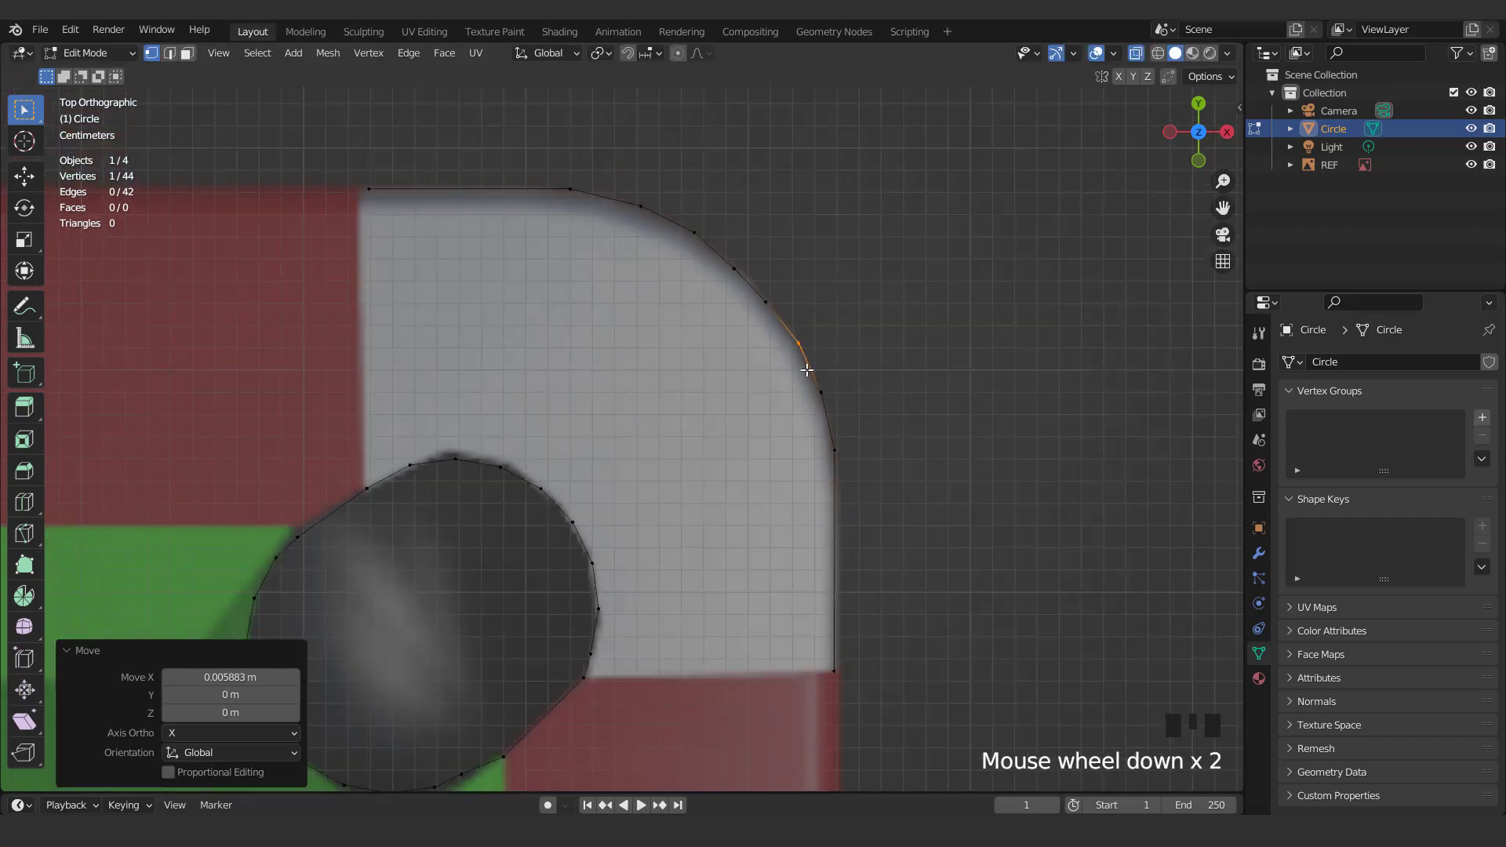
Shift the cap outline's straight right segment about 0.0006 m along X to match the reference edge
scroll(811, 376, "up", 1)
left_click_drag(868, 437, 927, 737)
key("g")
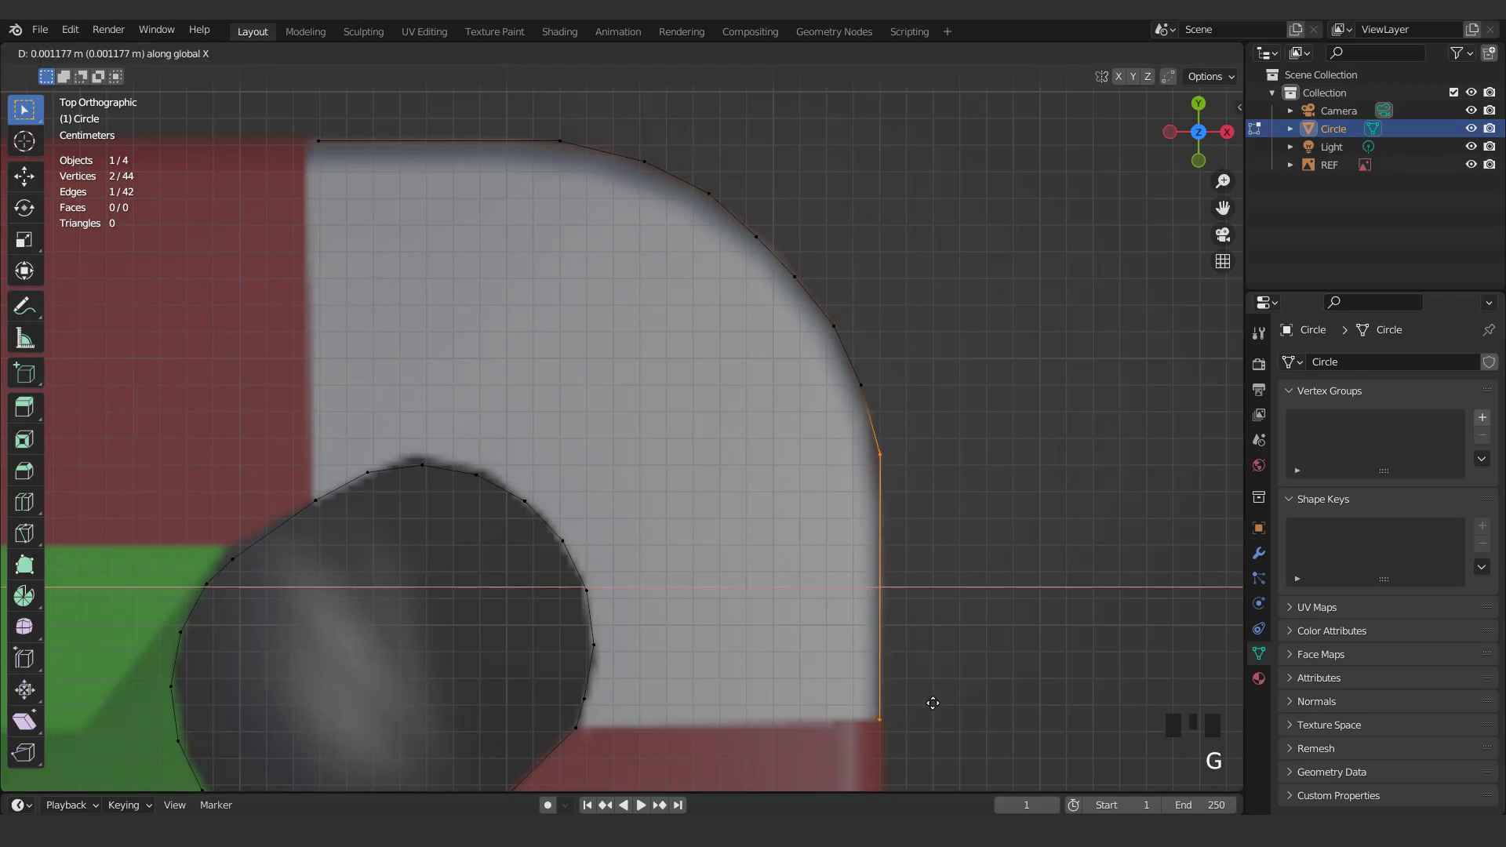
left_click(929, 703)
scroll(822, 583, "down", 2)
middle_click_drag(821, 583, 760, 491, "shift")
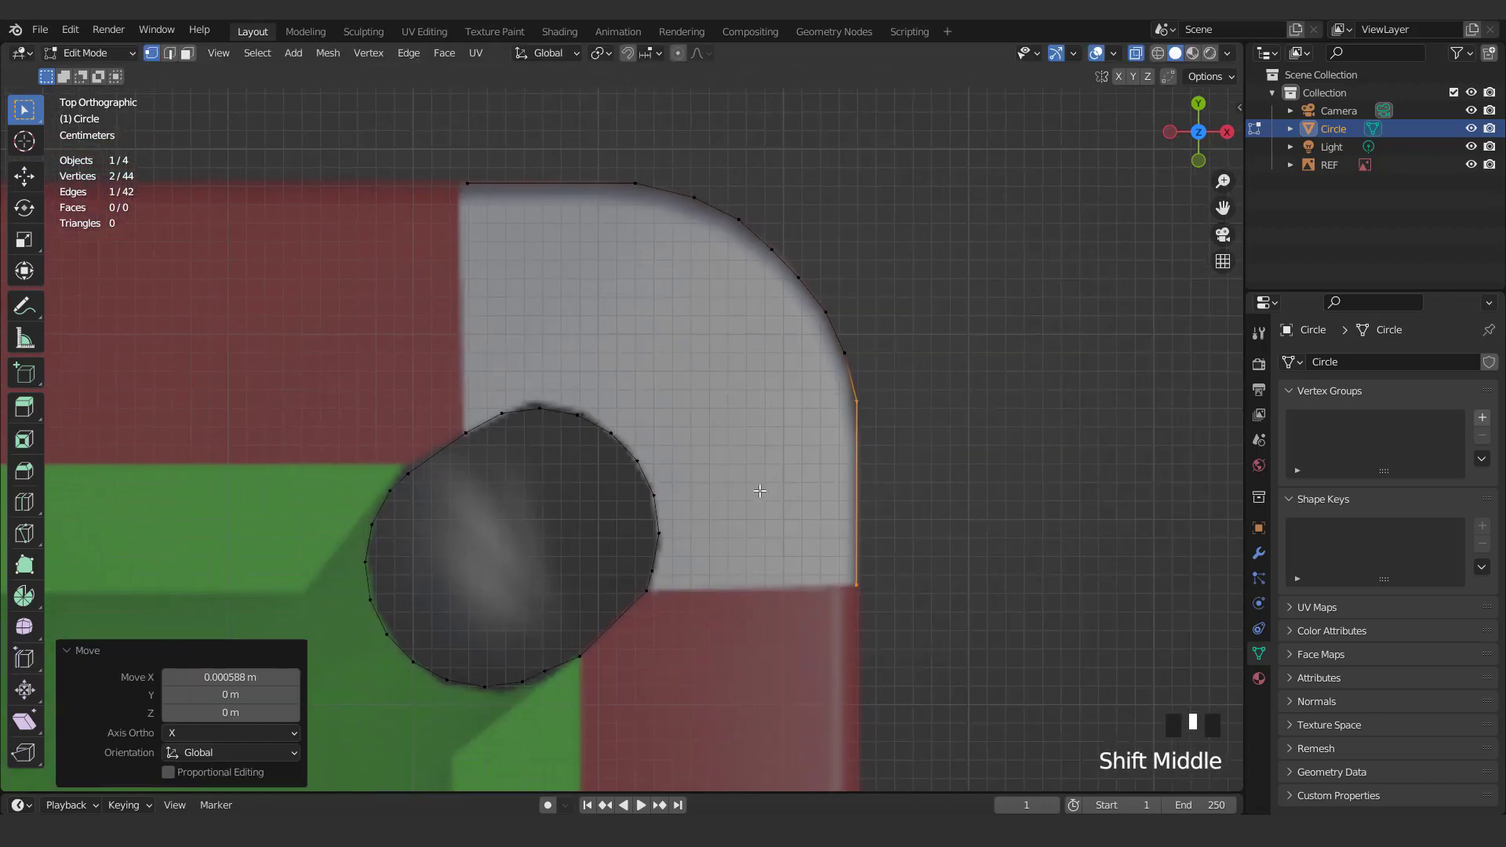
Bridge the cap's outer outline to the corner pocket's upper right arc with Bridge Edge Loops
key("ctrl+KP_Add")
left_click_drag(653, 459, 673, 620, "shift")
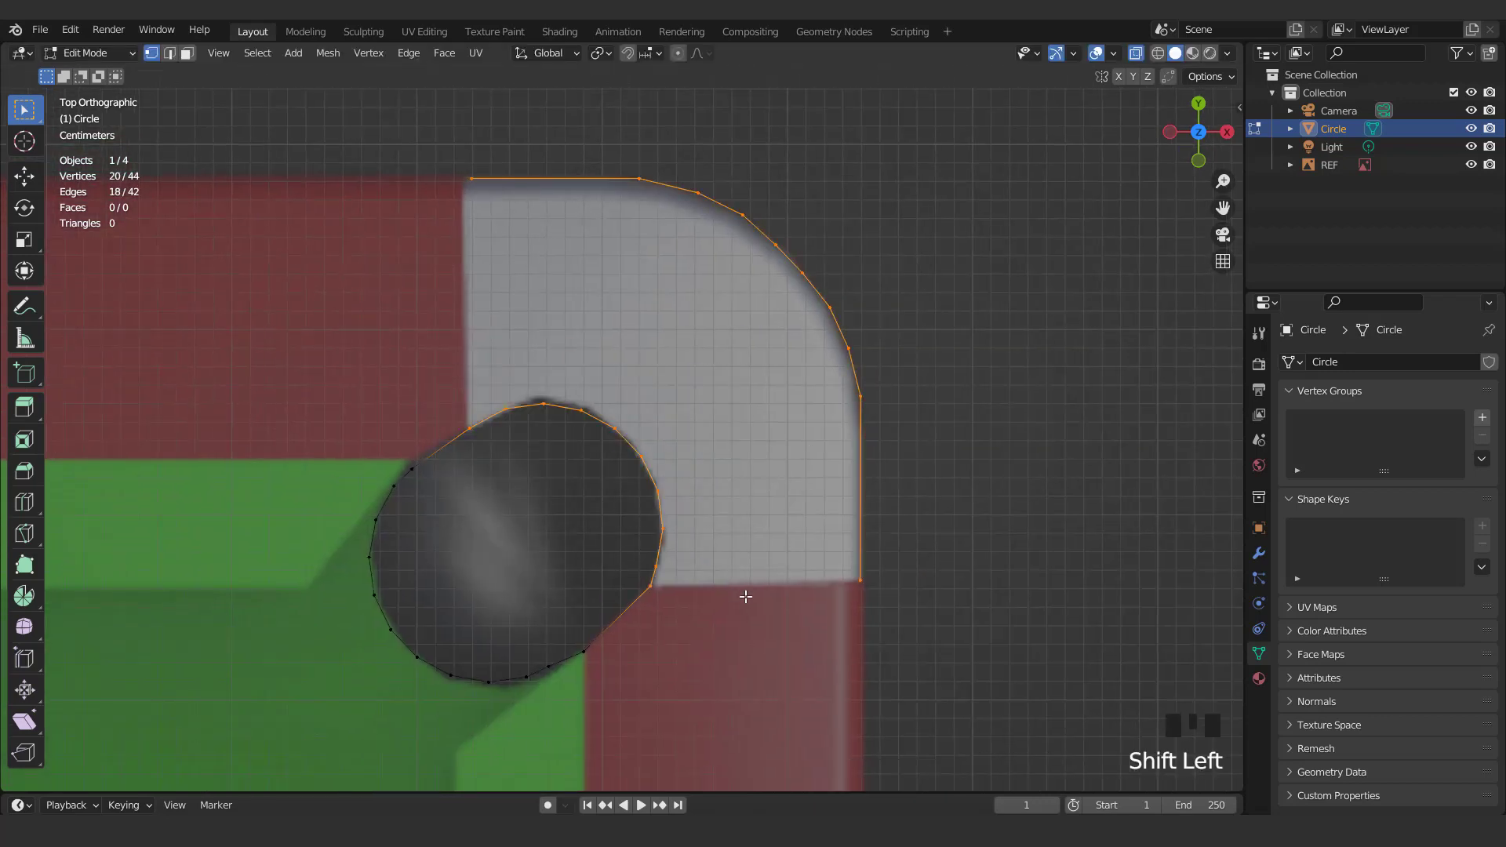
key("2")
right_click(745, 596)
left_click(854, 316)
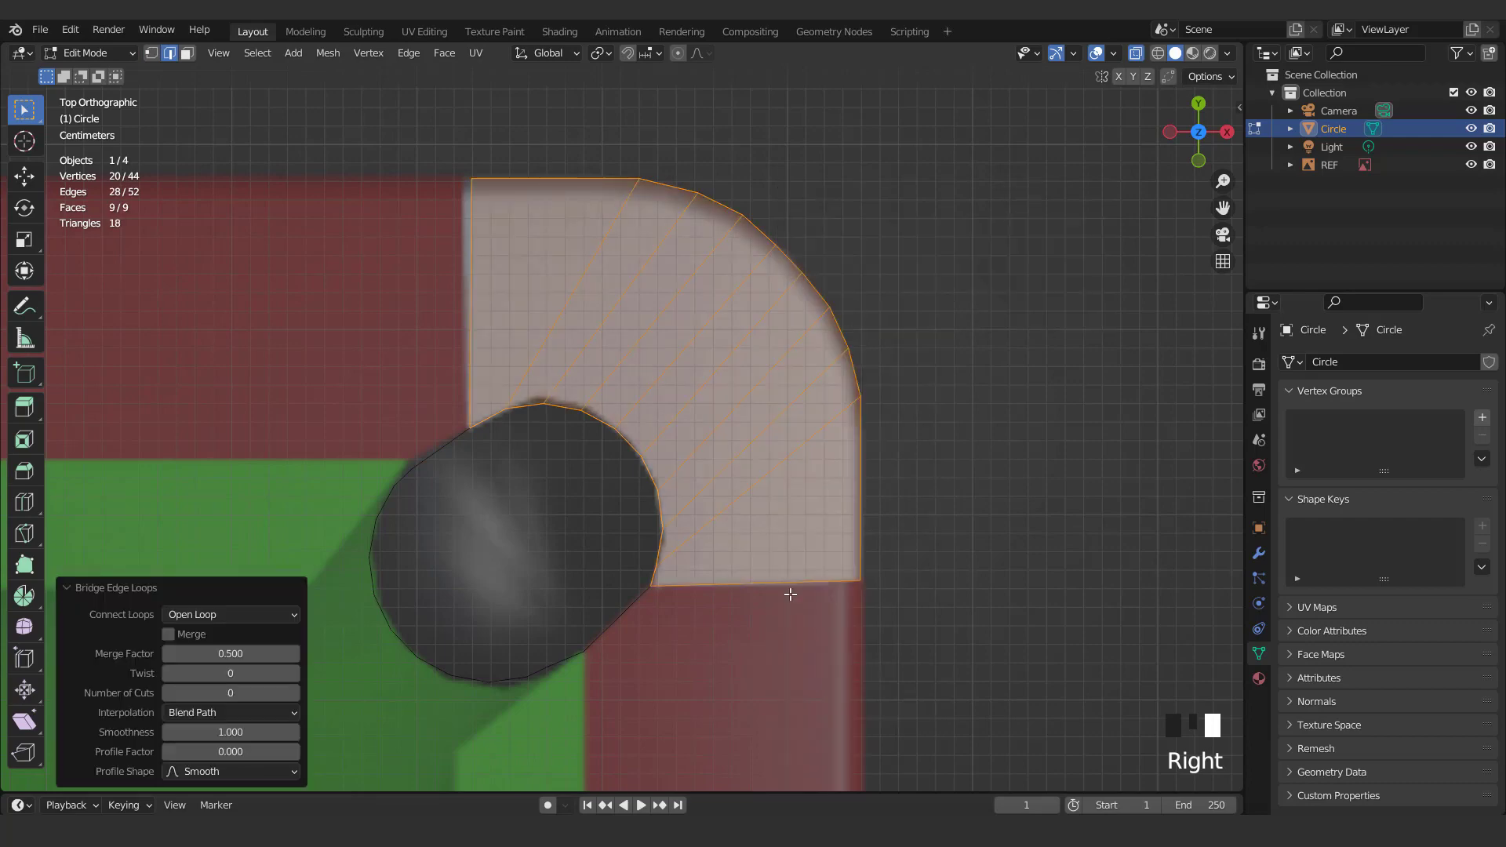
Flatten the cap's bottom edge by scaling it to 0 along Y
left_click(855, 591)
key("s")
key("y")
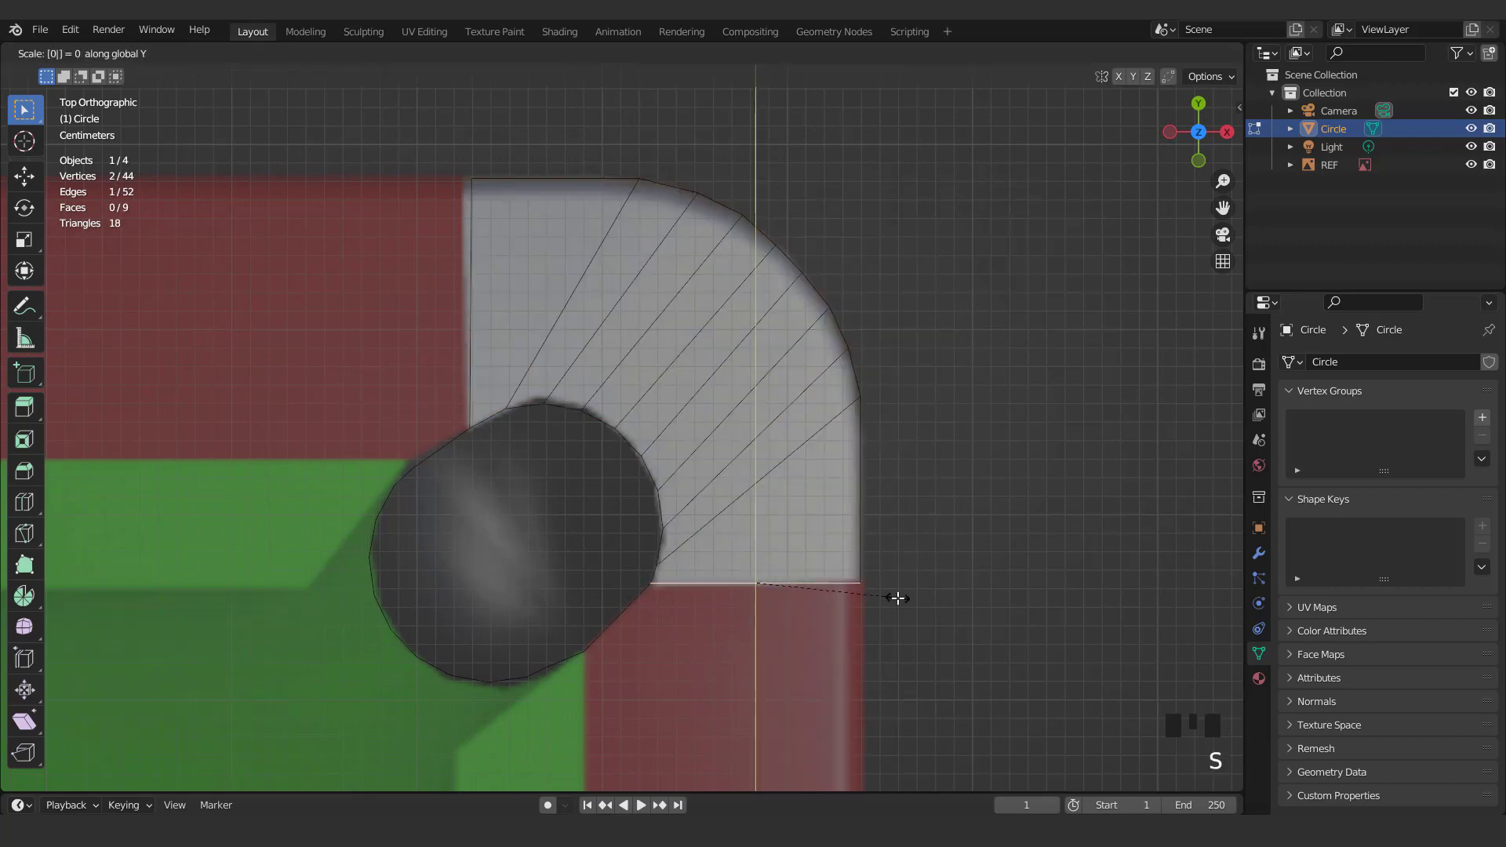
key("Return")
scroll(898, 598, "up", 2)
scroll(898, 598, "down", 3)
Move the cap's left edge about 0.004 m in negative X and realign its lower vertex with the pocket and red rail
left_click(499, 329)
scroll(659, 427, "up", 2)
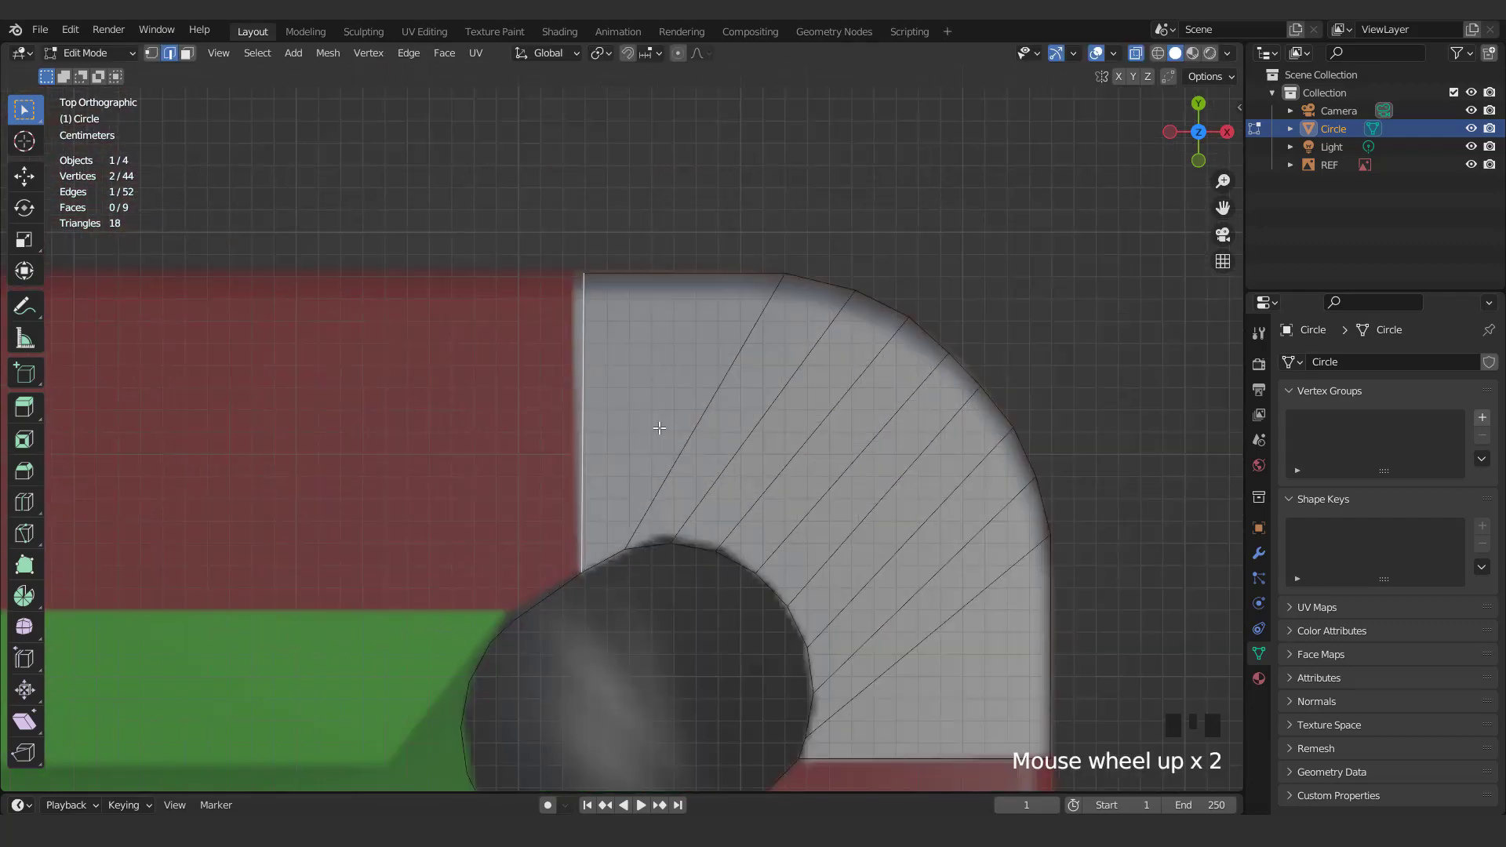
key("g")
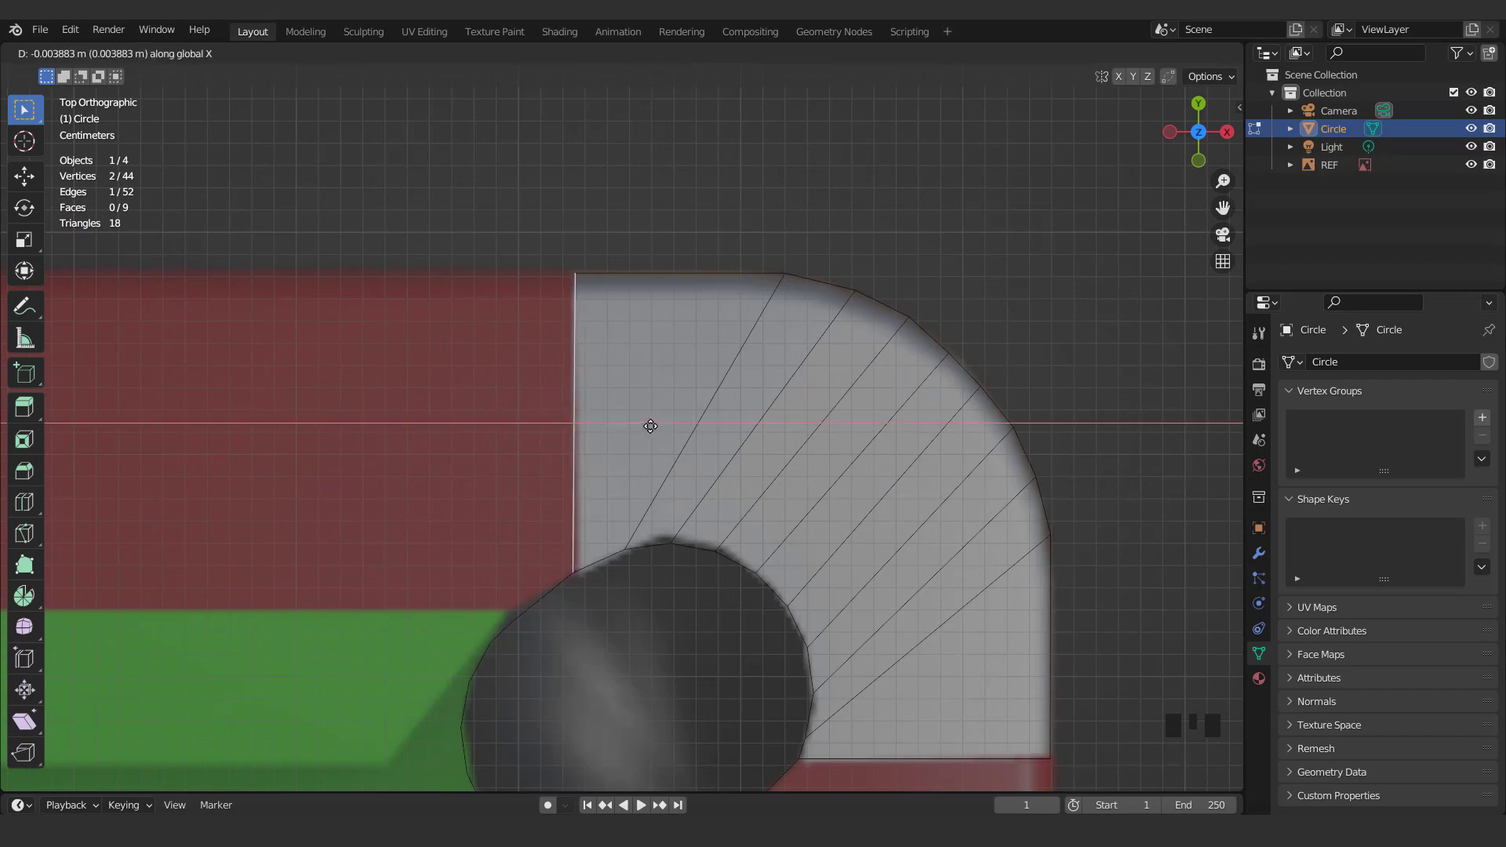
key("Escape")
key("1")
scroll(586, 590, "up", 3)
key("g")
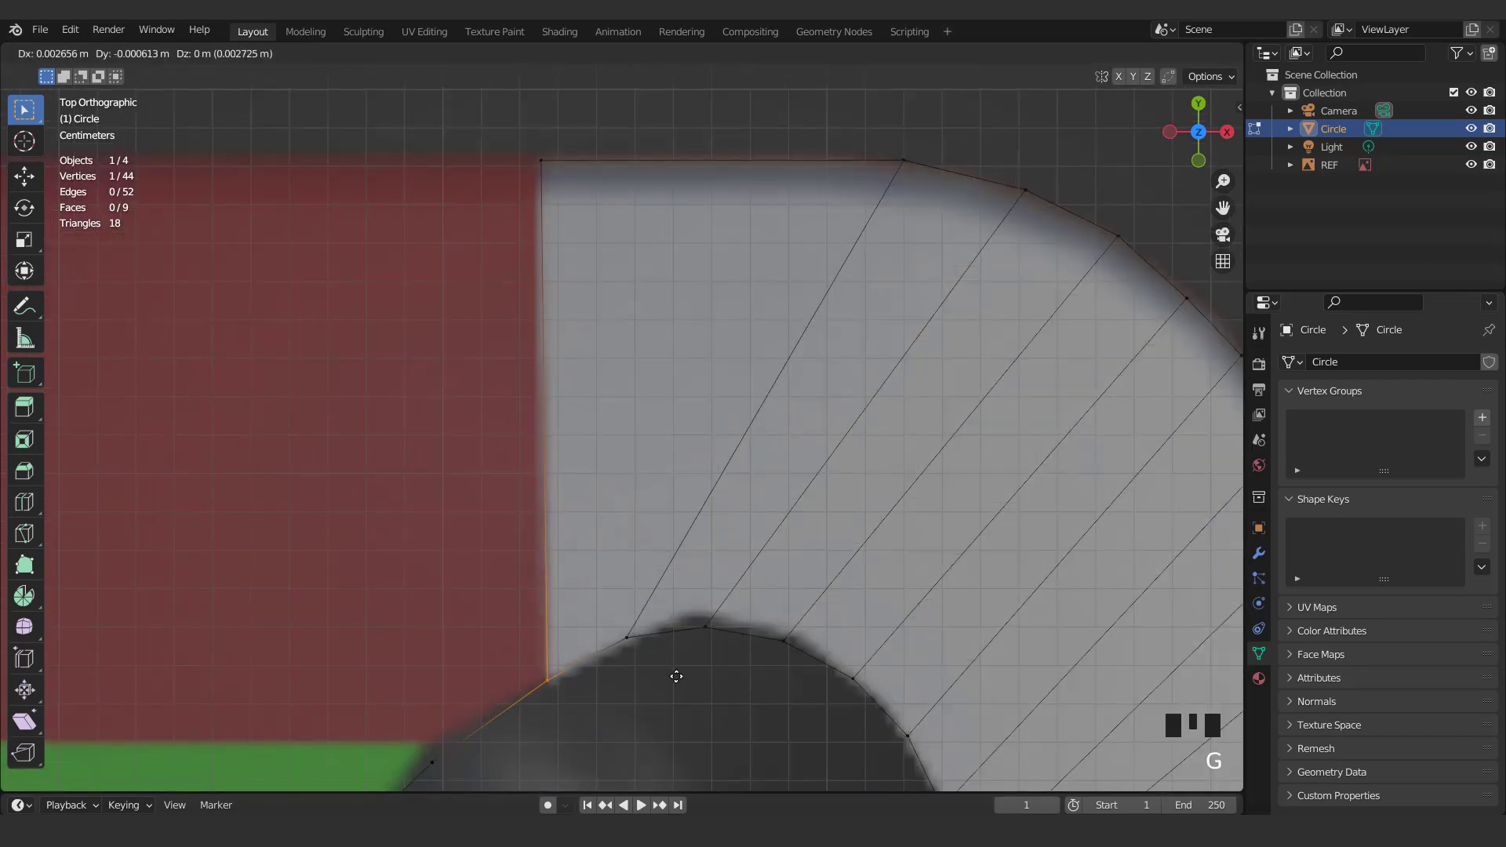
left_click(625, 615)
Return to Object Mode and apply the Circle object's location, rotation and scale
scroll(626, 606, "down", 10)
middle_click_drag(625, 605, 717, 461, "shift")
scroll(717, 461, "down", 3)
key("Tab")
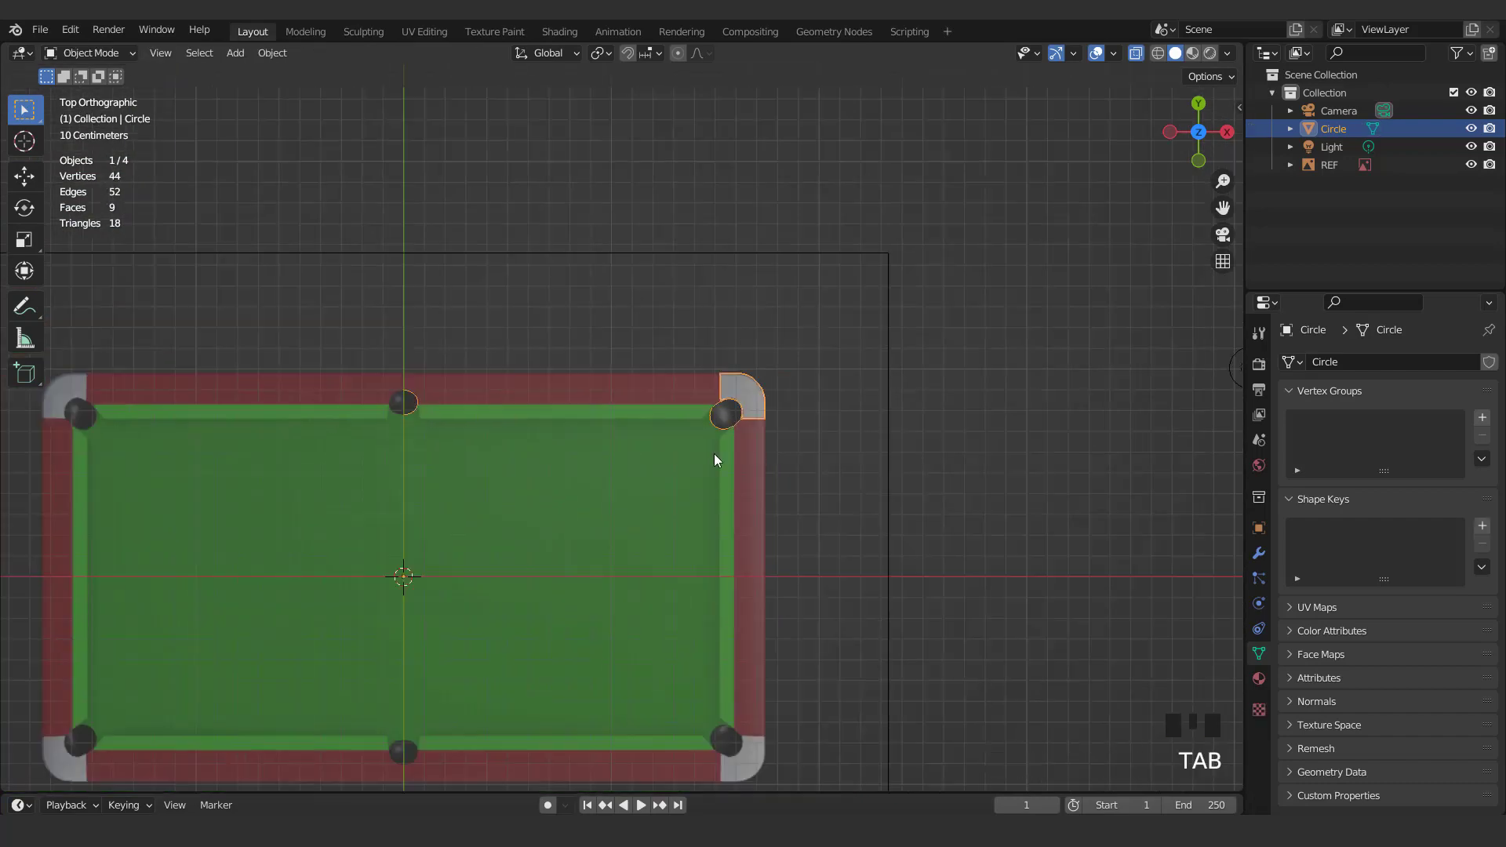
scroll(717, 461, "up", 4)
key("ctrl+a")
left_click(651, 513)
Add a Mirror modifier to the Circle object on the X and Y axes with Clipping enabled
left_click(1259, 553)
left_click(1365, 361)
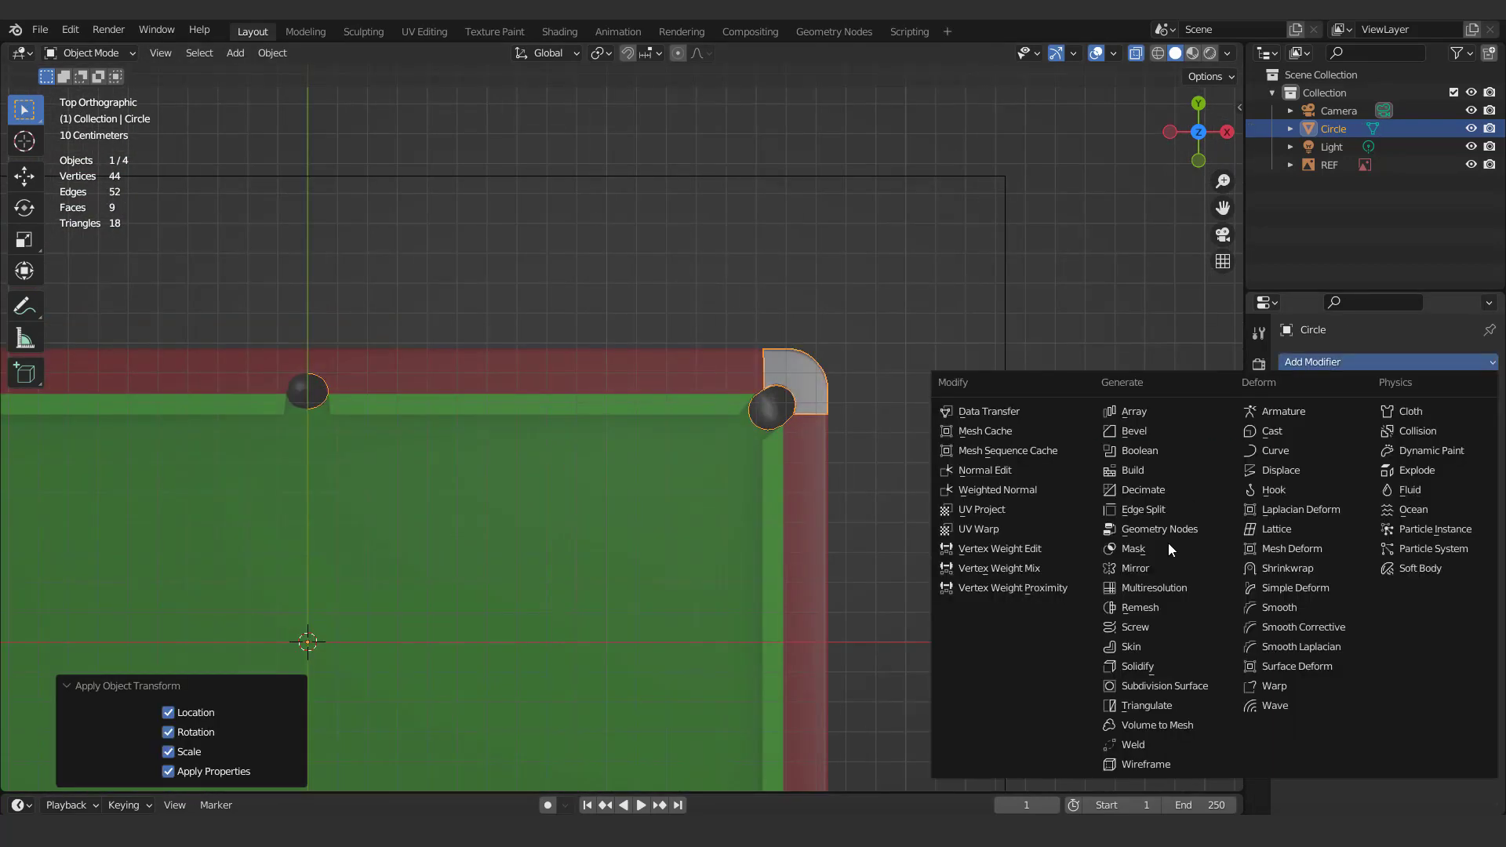
left_click(1141, 569)
scroll(714, 478, "down", 6)
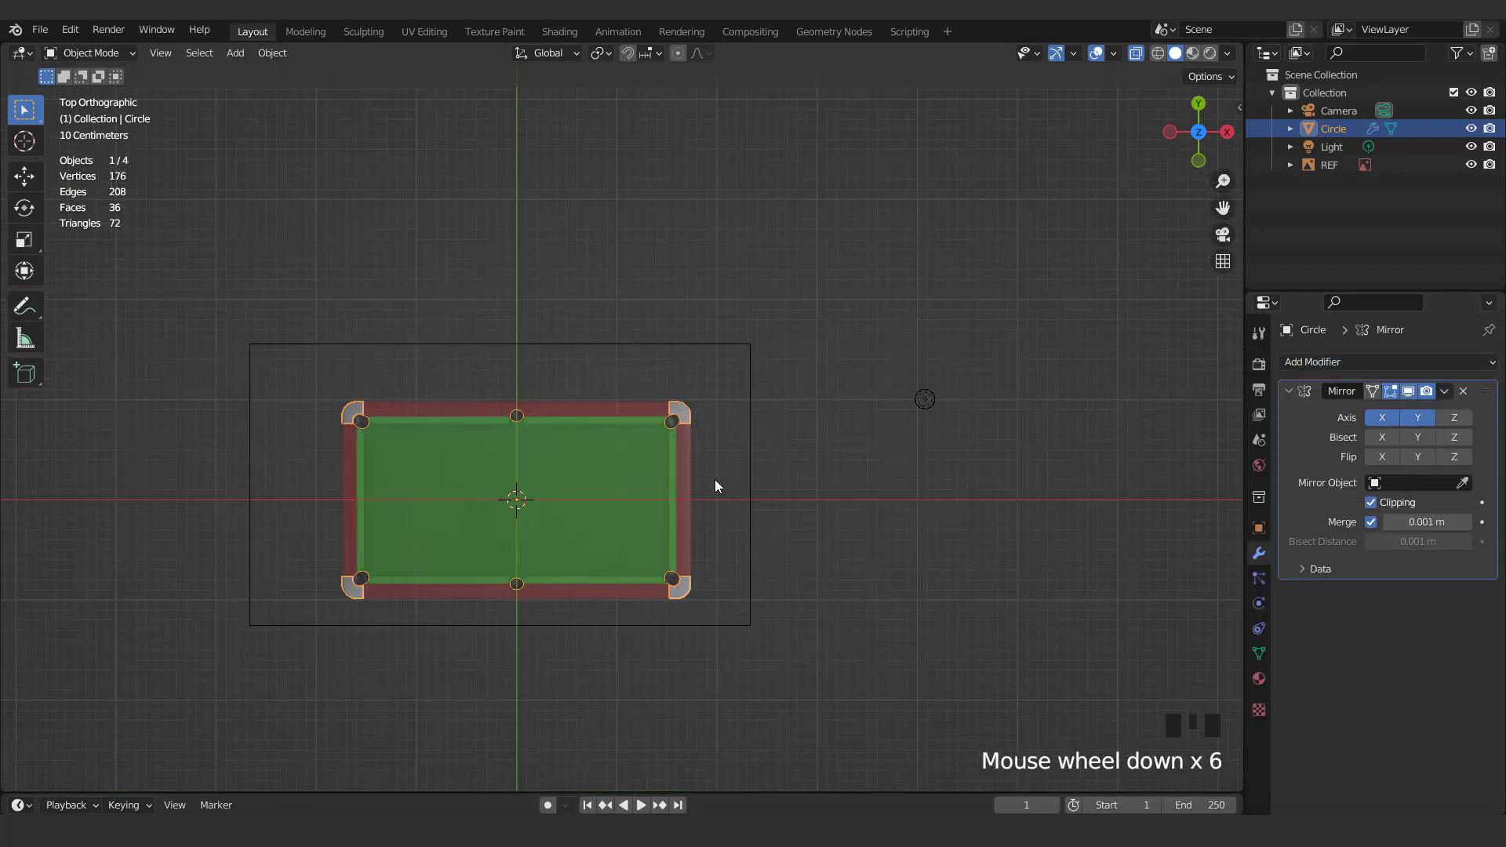
Reopen the Circle mesh in Edit Mode at the upper middle pocket
scroll(661, 464, "up", 3)
key("Tab")
scroll(660, 465, "up", 2)
scroll(548, 490, "up", 3)
middle_click_drag(548, 587, 663, 350, "shift")
scroll(663, 350, "up", 4)
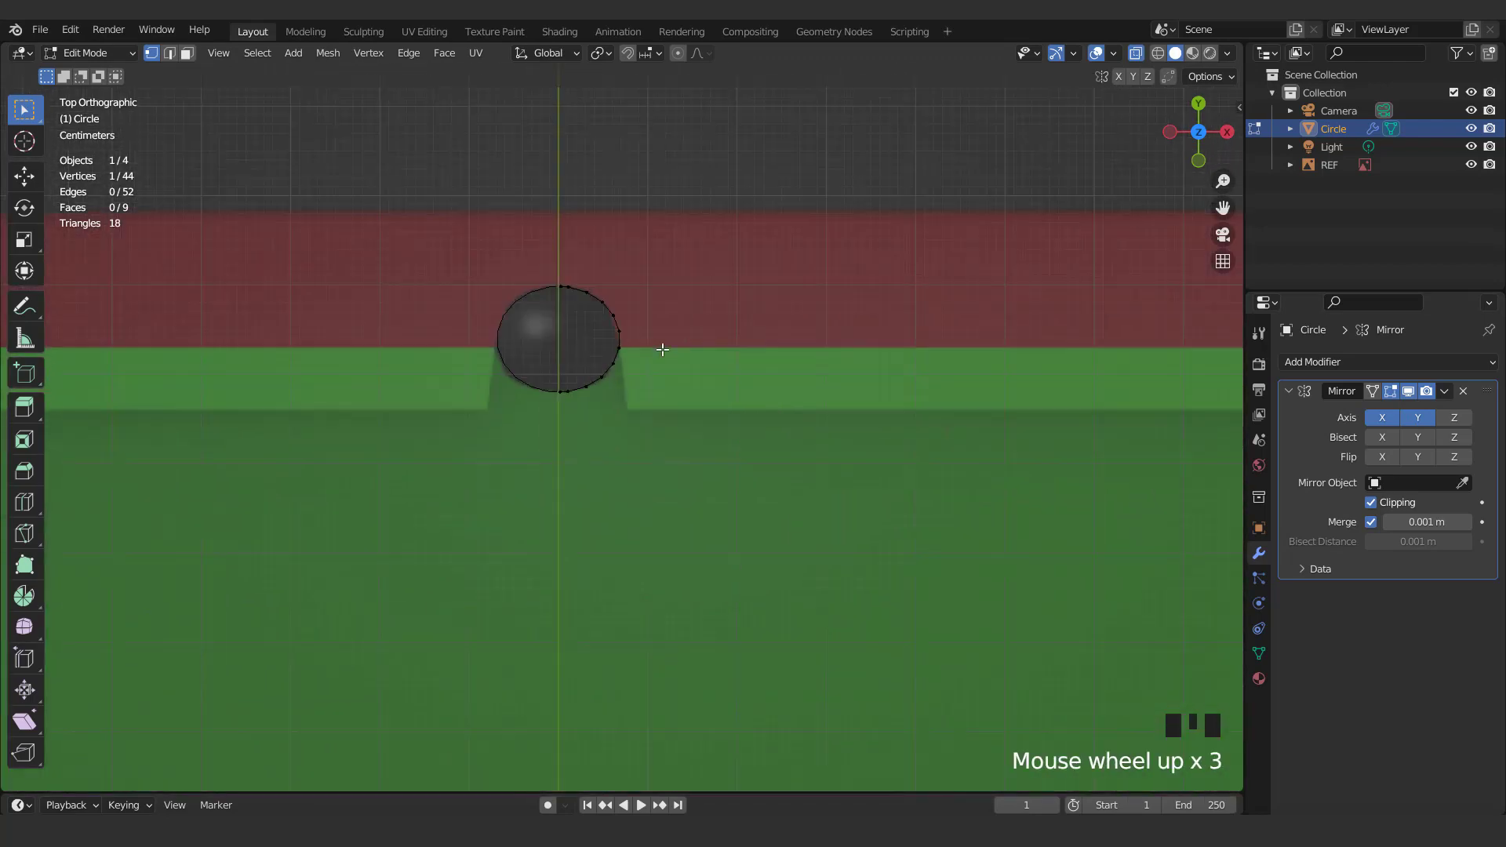
Try to extrude the upper middle pocket's top arc along Y toward the red rail's outer edge
left_click_drag(642, 304, 662, 332)
key("e")
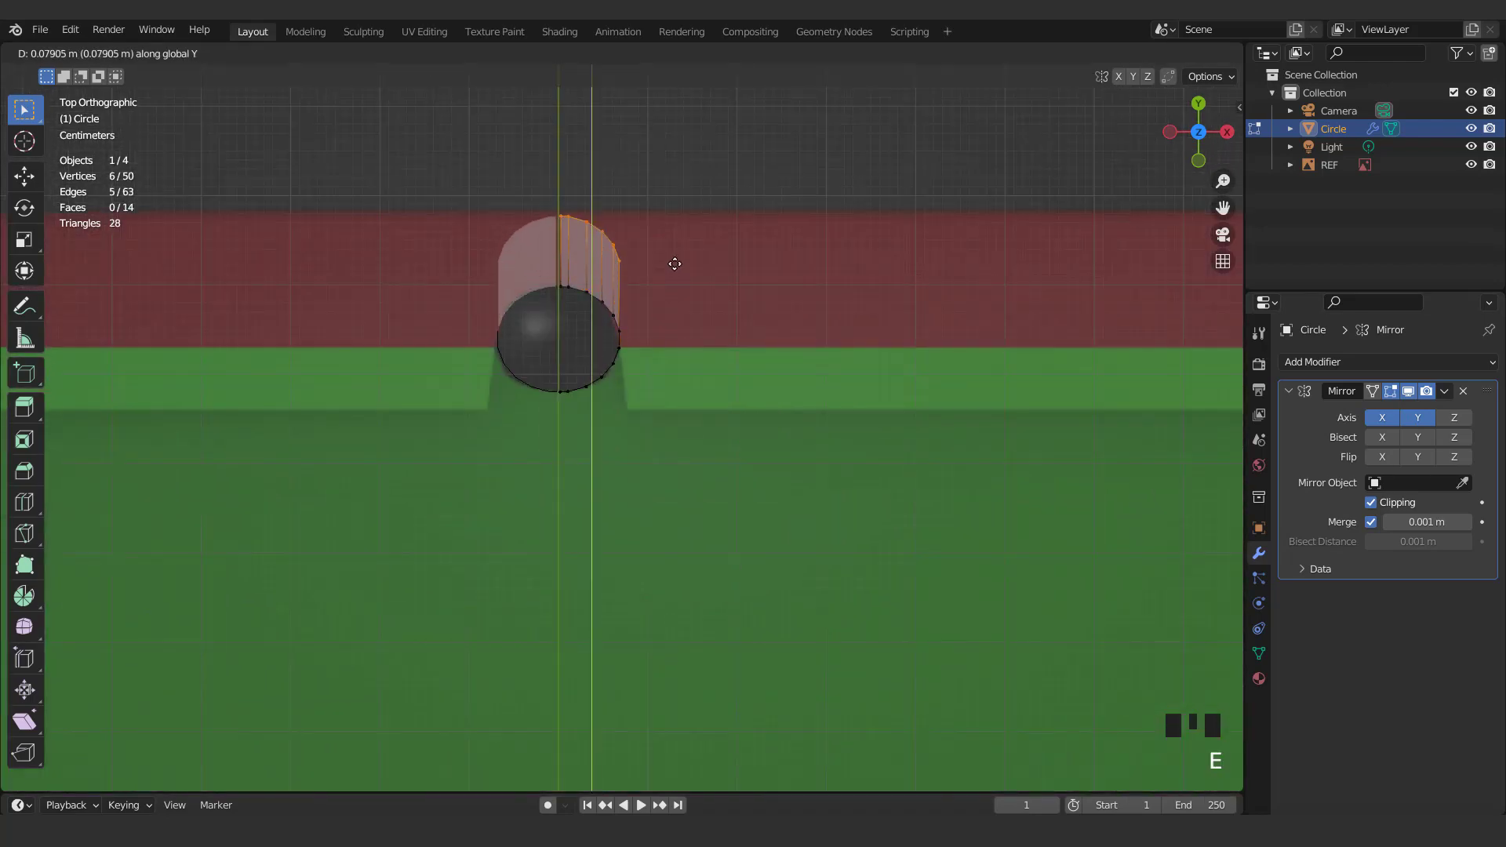
left_click(675, 261)
scroll(699, 290, "up", 2)
key("ctrl+z")
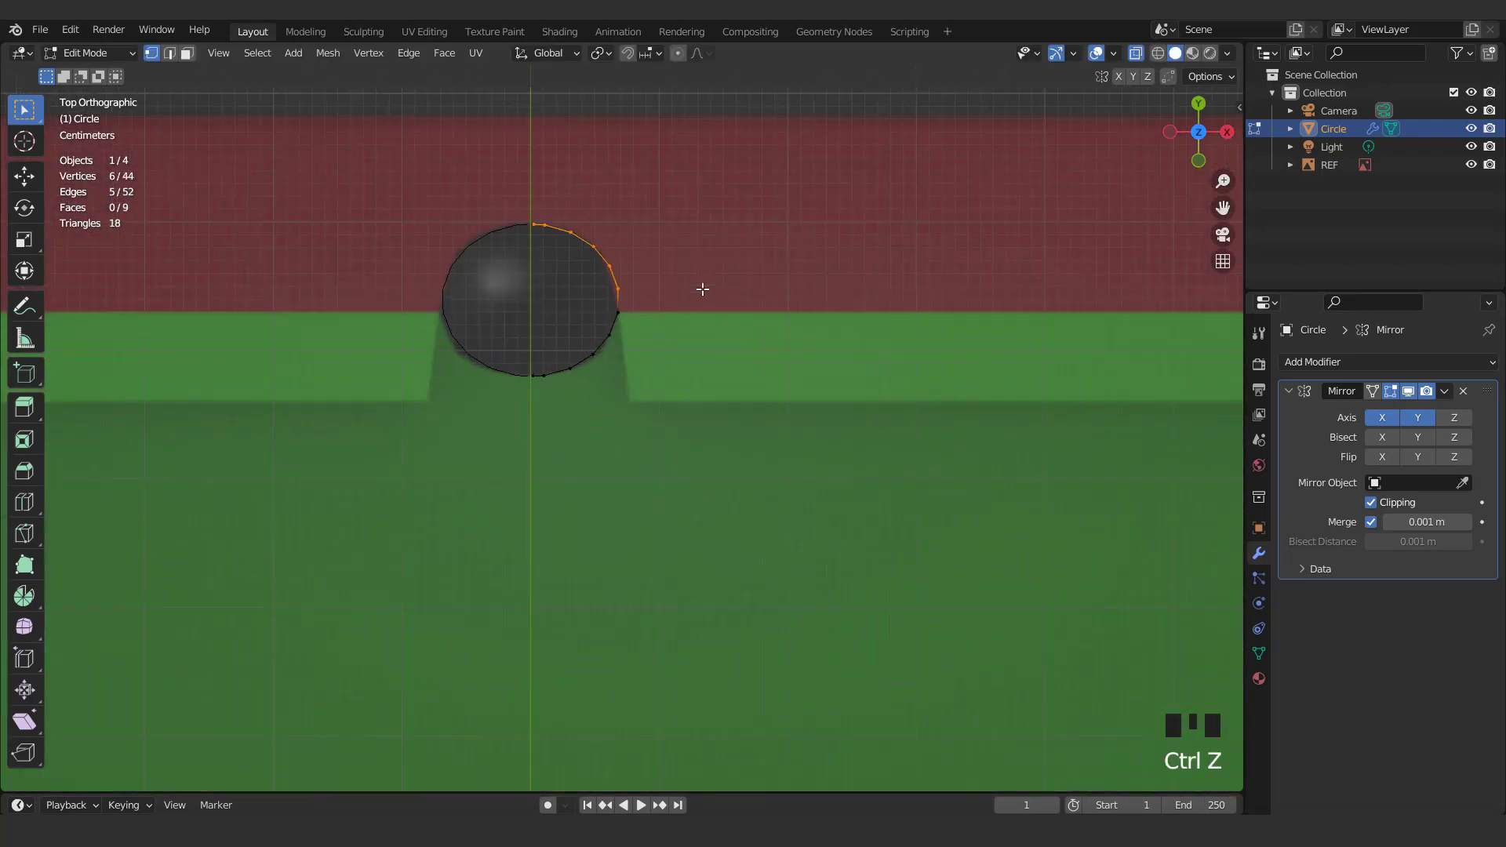
Move the middle pocket's top and bottom end vertices onto the mirror centre line
scroll(702, 289, "up", 2)
middle_click_drag(702, 290, 788, 362, "shift")
left_click_drag(506, 192, 578, 530)
key("g")
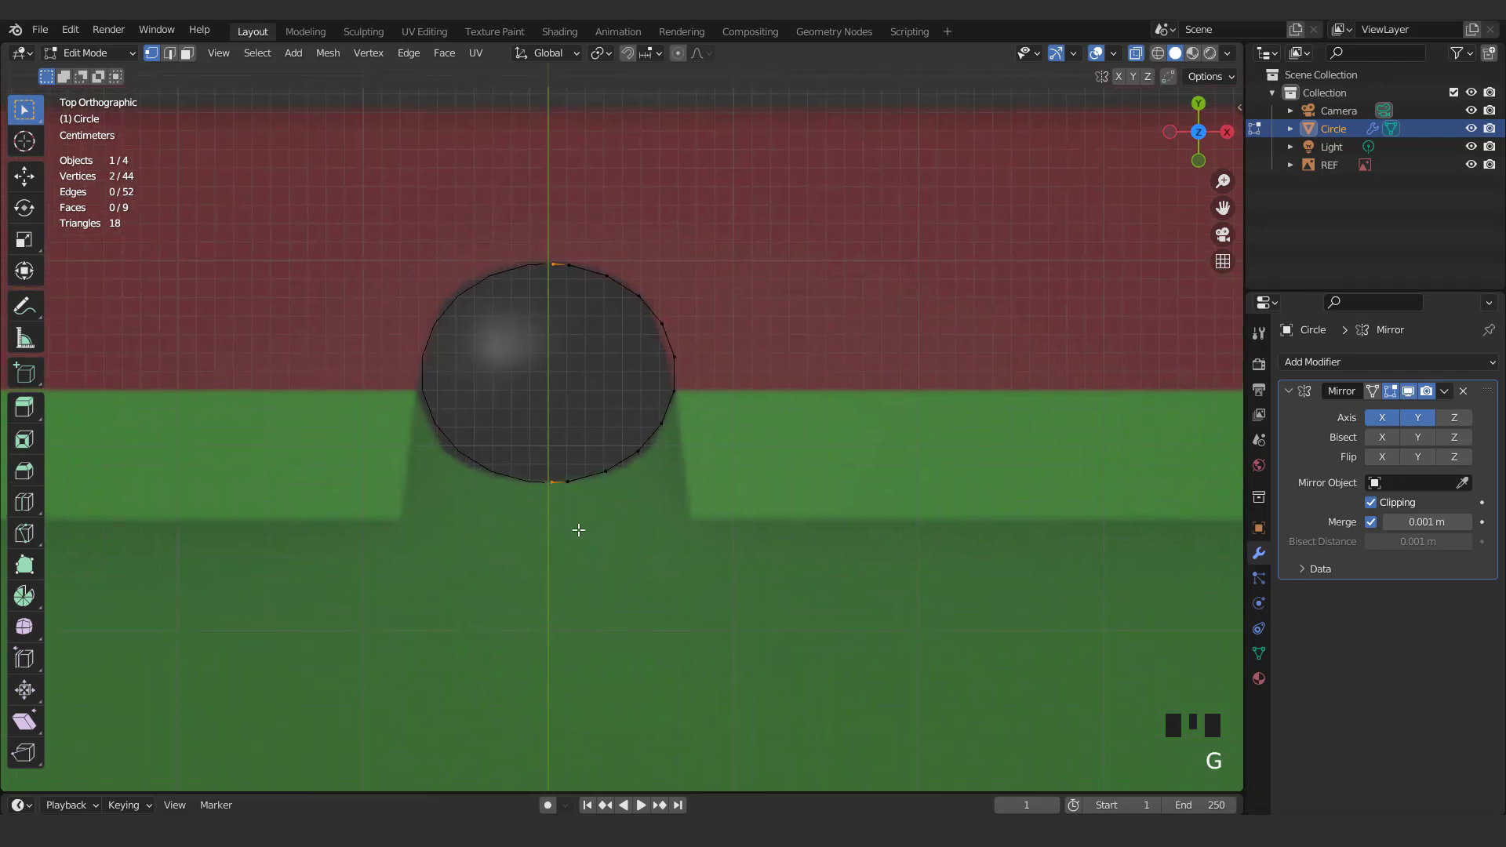
left_click(552, 527)
Extrude the middle pocket's top arc along Y to the red rail's outer edge, flattening it with a Y scale of 0
left_click_drag(540, 253, 716, 360)
key("e")
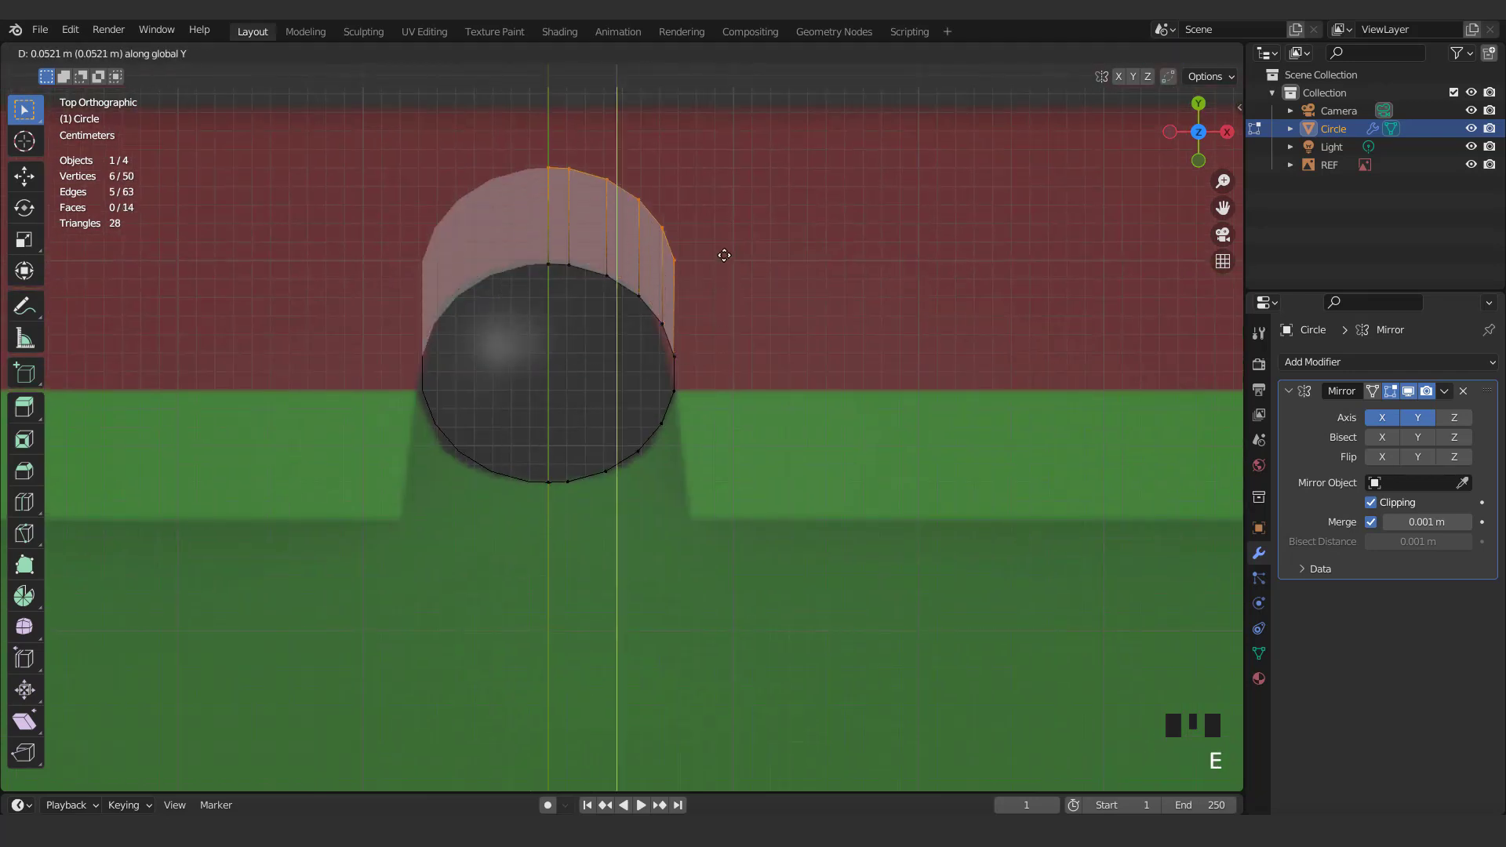
left_click(727, 221)
key("s")
key("y")
key("0")
key("Return")
key("g")
key("y")
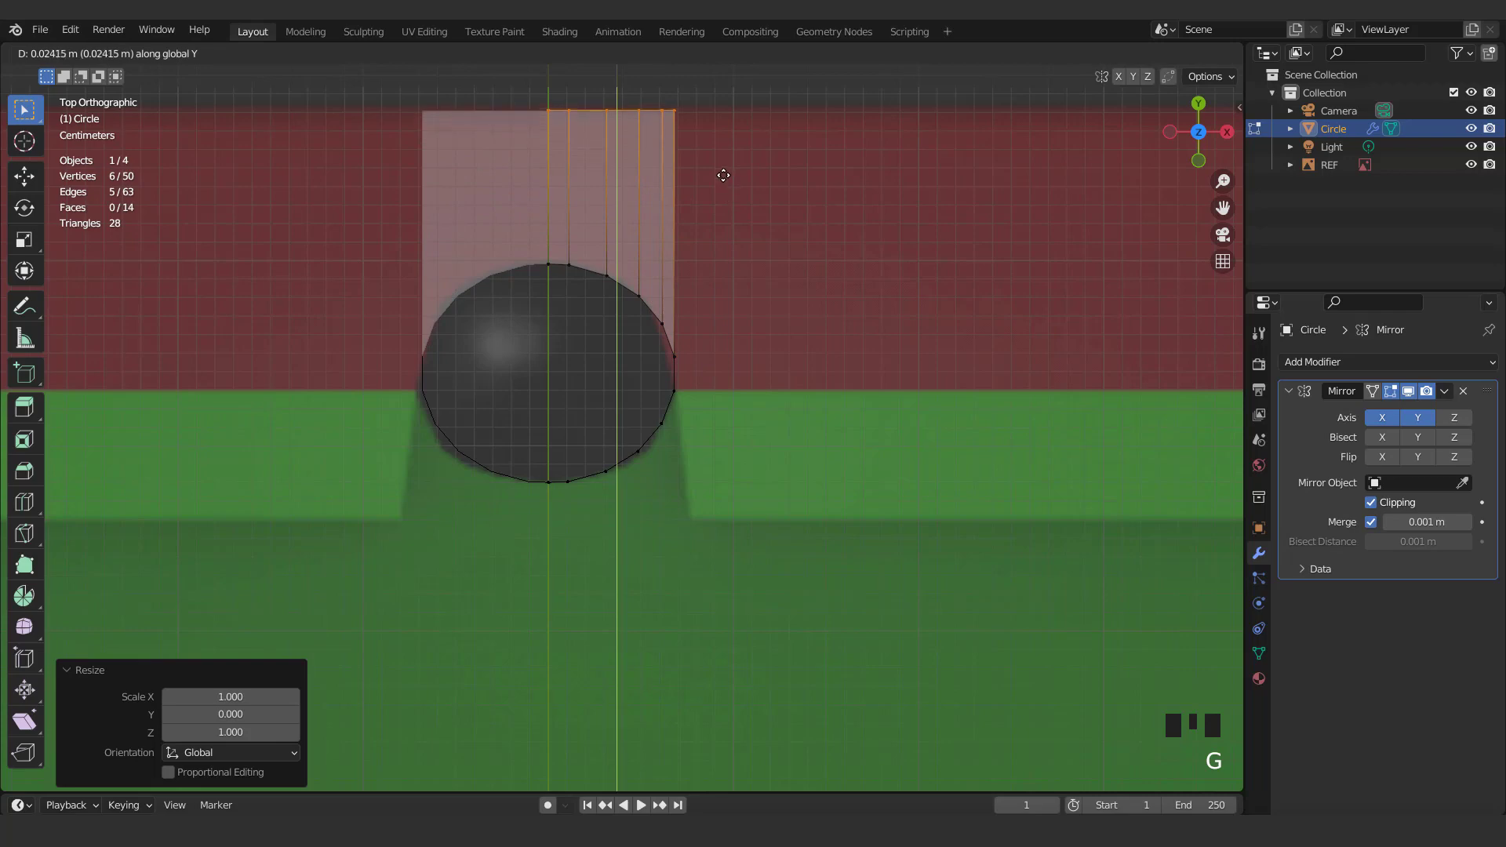
left_click(723, 173)
Align the middle extrusion's top vertices with the corner cap's two top vertices by scaling them to 0 along Y
scroll(843, 310, "down", 6)
middle_click_drag(841, 309, 598, 339, "shift")
scroll(902, 368, "up", 1)
left_click(889, 361, "shift")
left_click(929, 362, "shift")
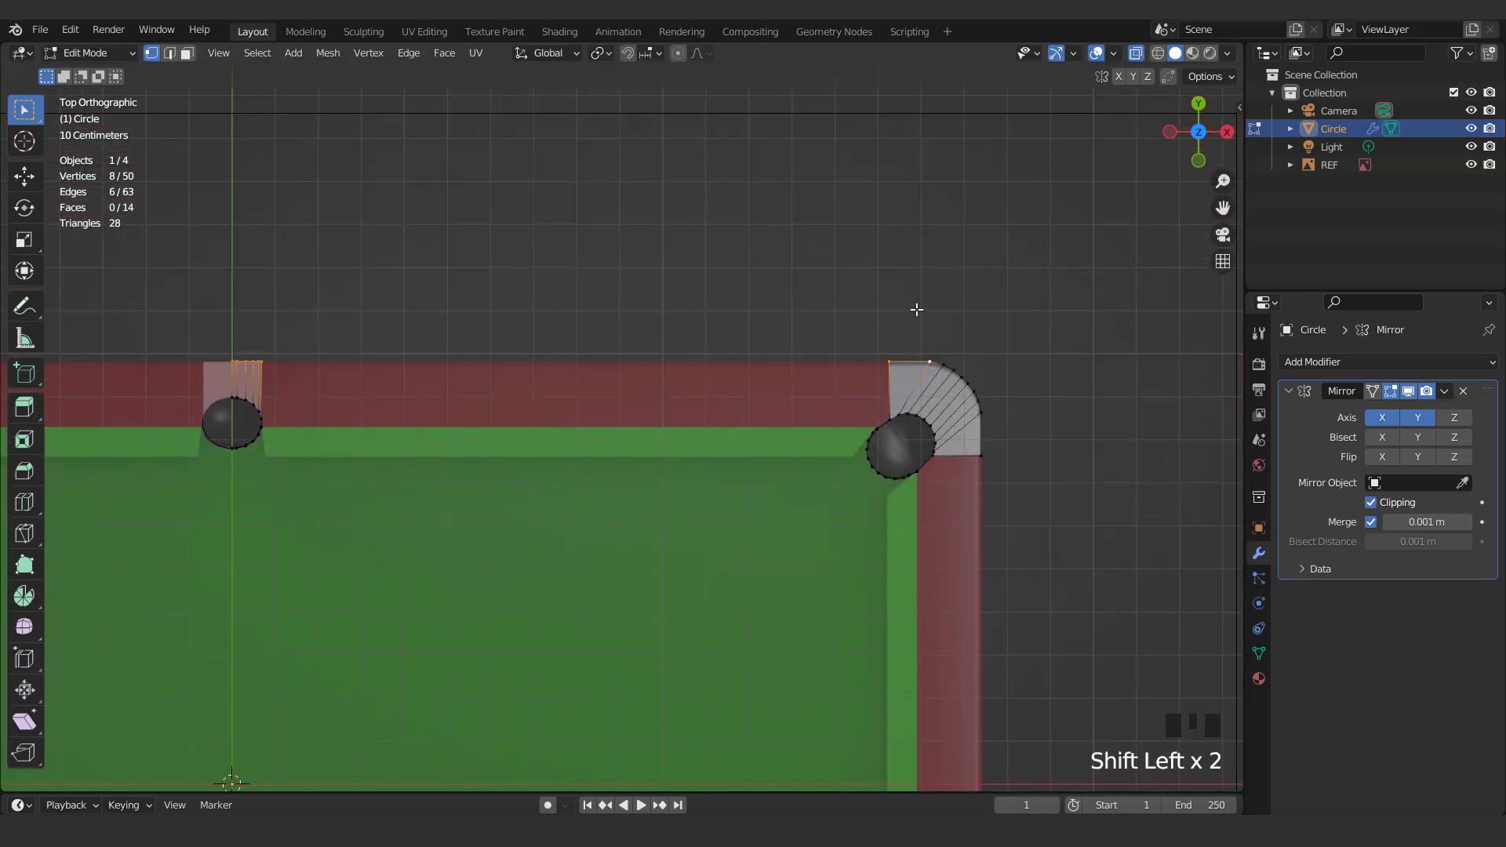
key("s")
key("0")
left_click(622, 479)
Move the corner pocket's upper left vertex to where the red rail meets the green cushion
scroll(622, 479, "down", 3)
middle_click_drag(622, 480, 487, 417, "shift")
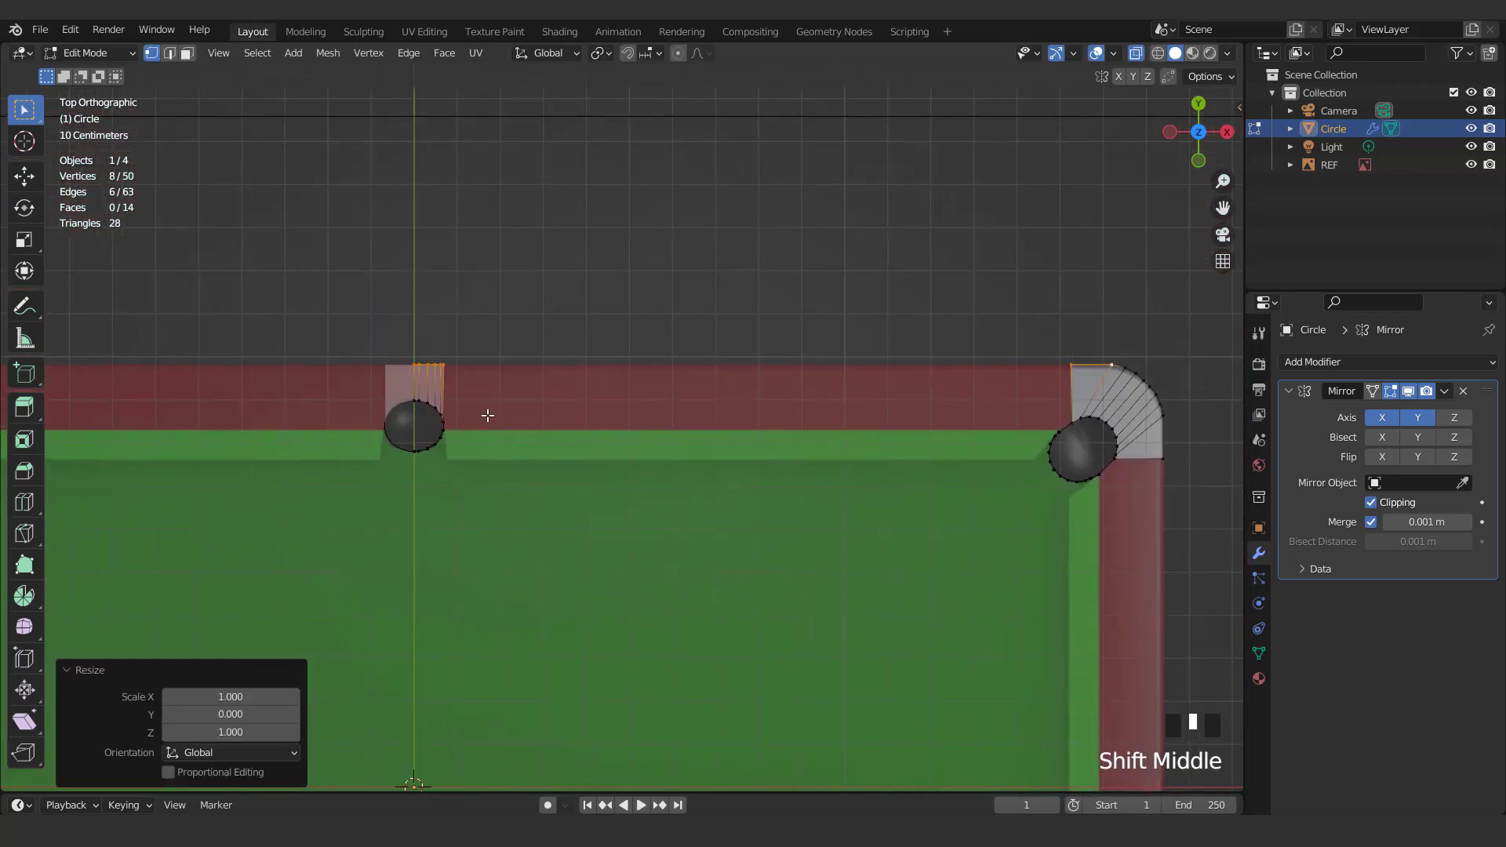
scroll(540, 480, "up", 4)
left_click(493, 491)
scroll(493, 532, "up", 3)
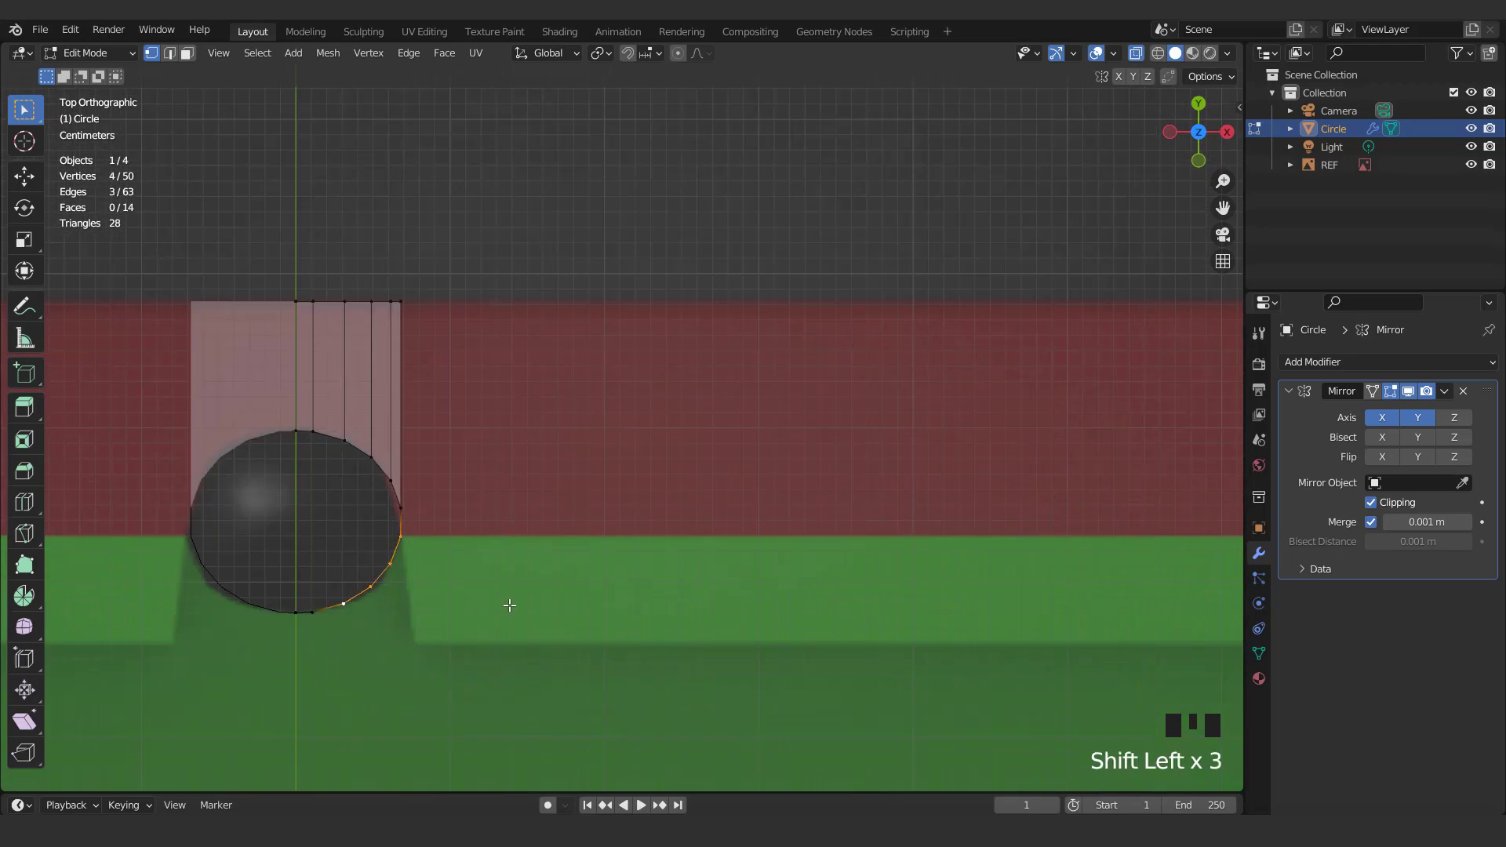
middle_click_drag(509, 606, 404, 588, "shift")
scroll(812, 575, "up", 2)
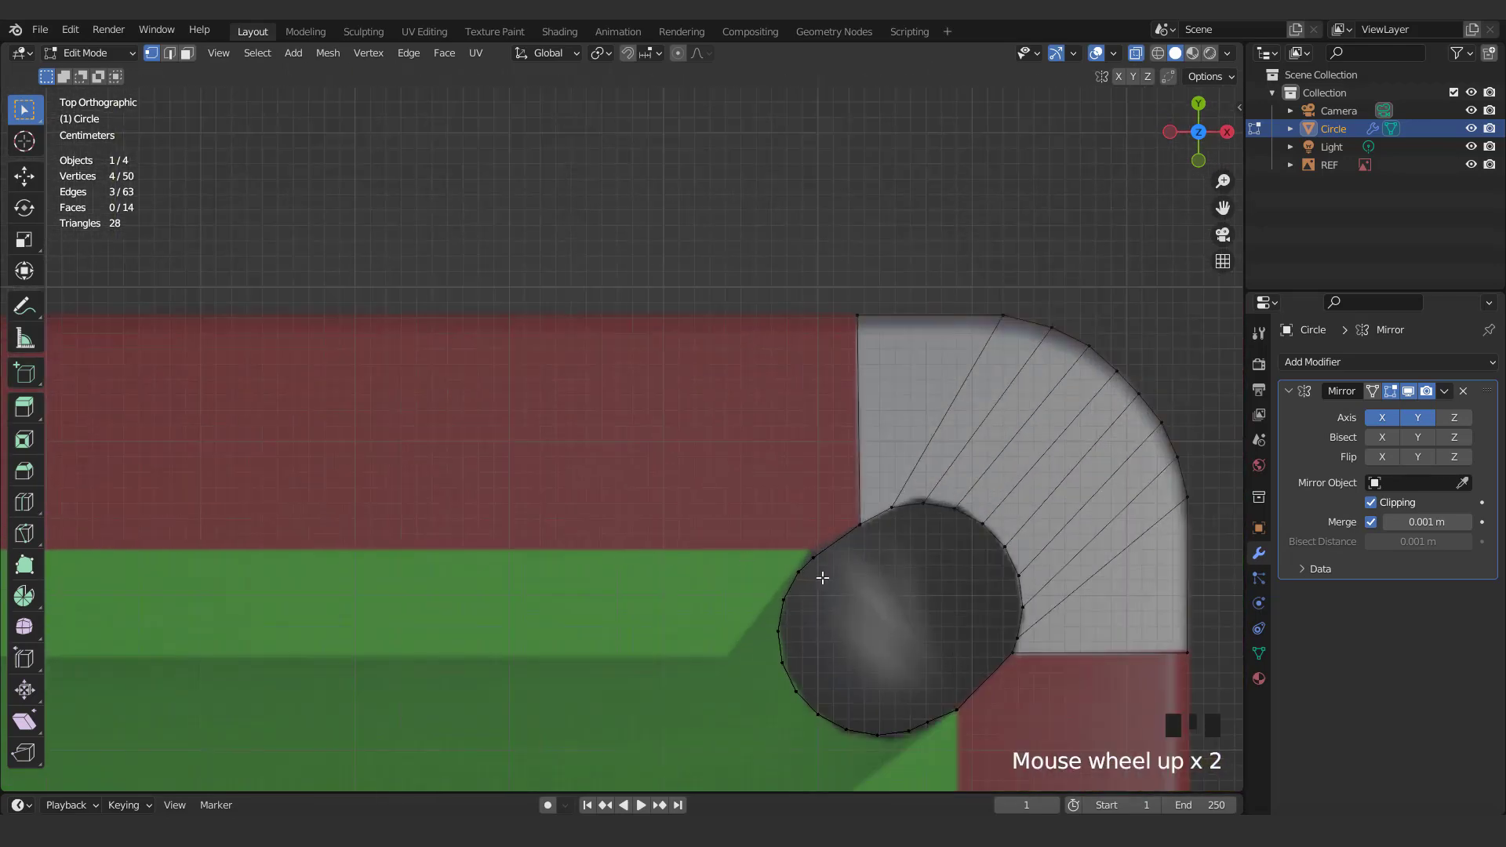
scroll(847, 585, "up", 1)
key("g")
Bridge the corner pocket's left edges to the middle pocket's lower right edges with Bridge Edge Loops
left_click(816, 628, "shift")
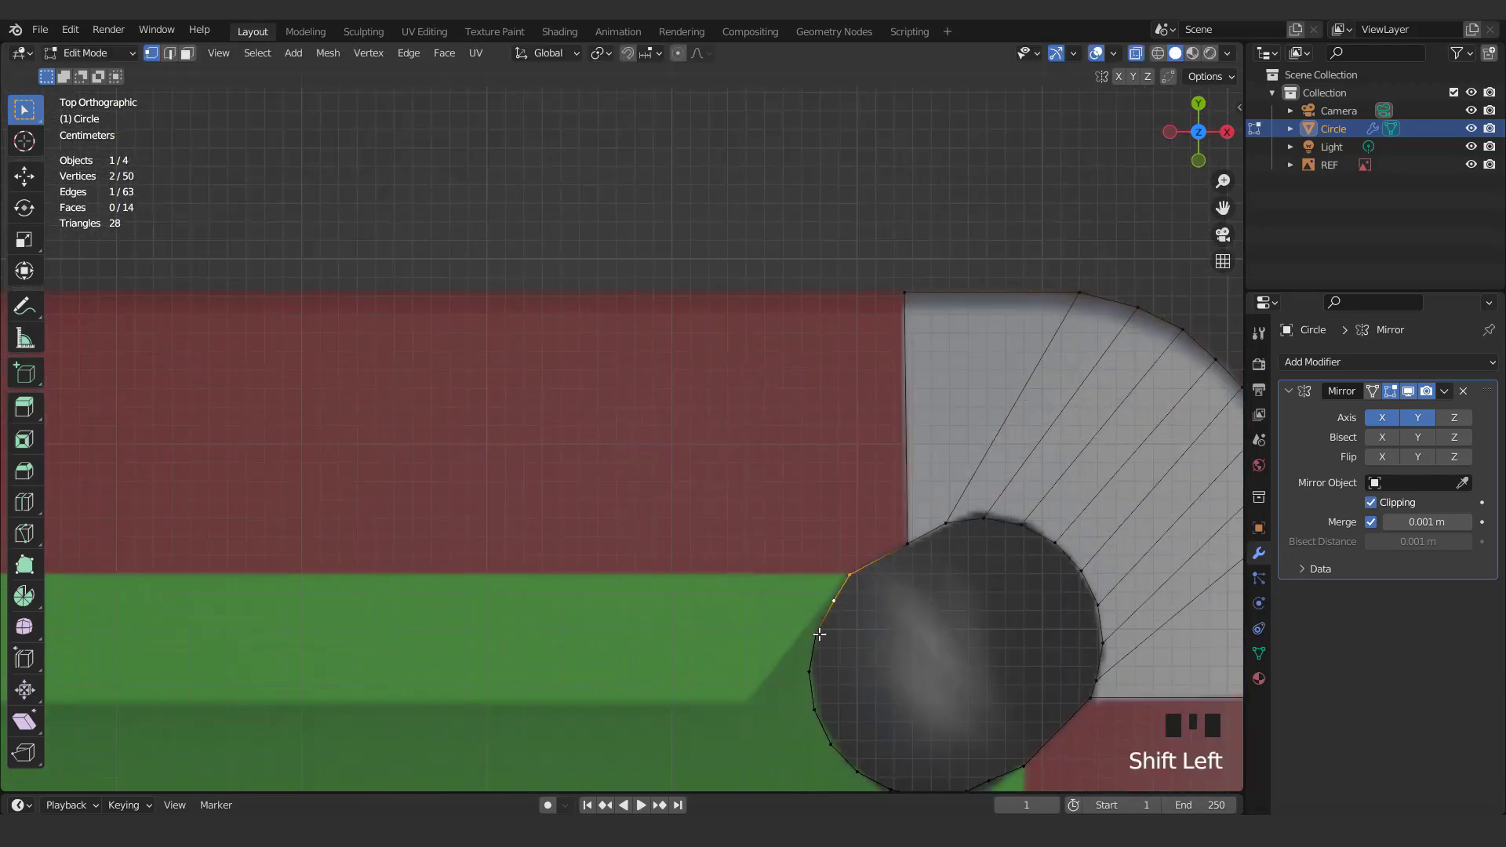
scroll(696, 645, "down", 3)
middle_click_drag(696, 645, 643, 576, "shift")
middle_click_drag(643, 576, 562, 506, "shift")
scroll(561, 506, "up", 2)
left_click(679, 499, "shift")
left_click(663, 534, "shift")
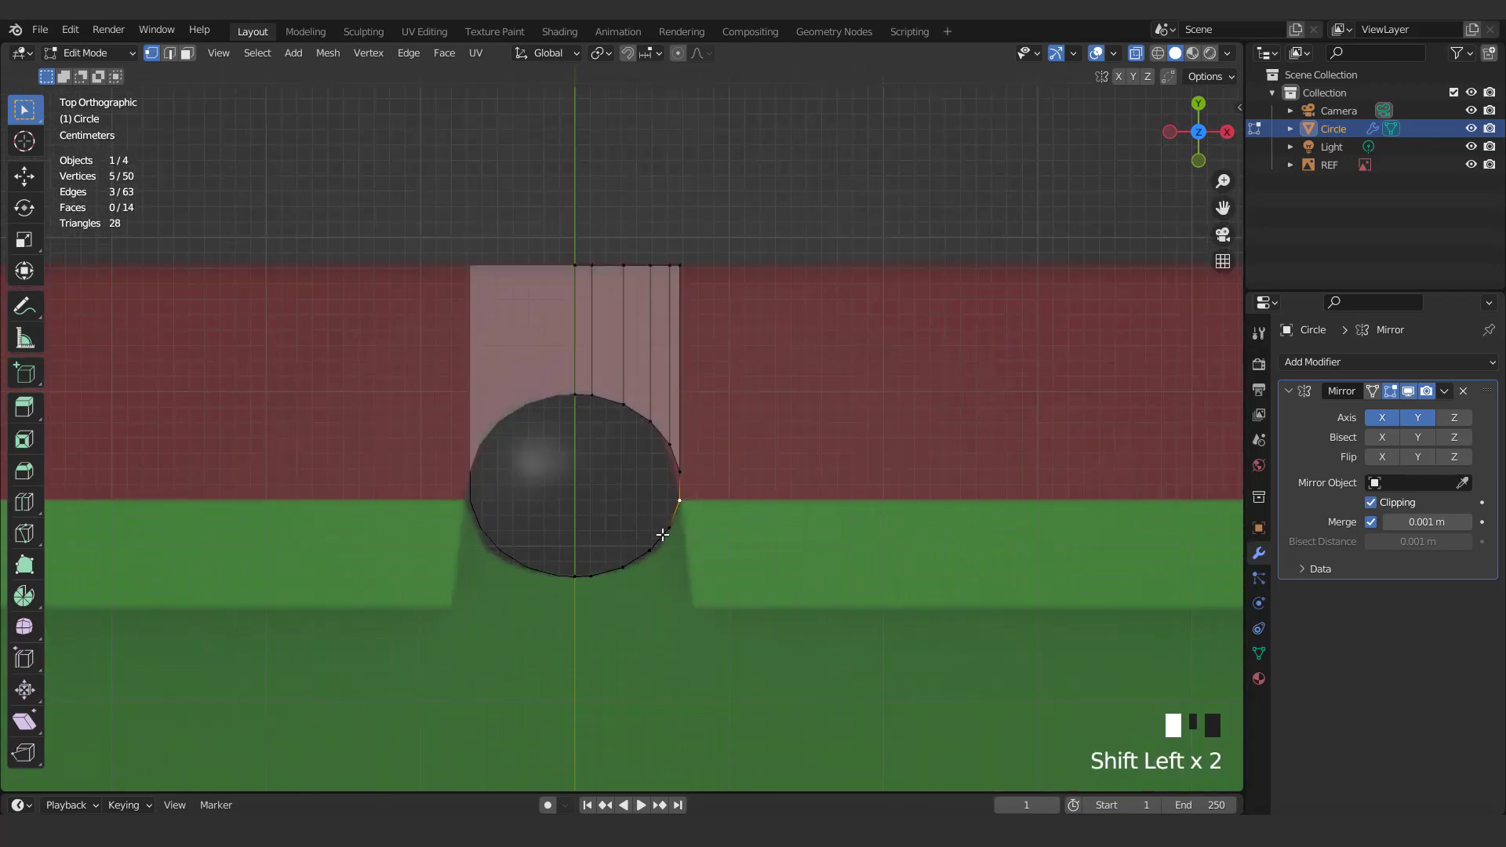
right_click(782, 445)
left_click(772, 338)
scroll(772, 339, "down", 3)
scroll(566, 498, "up", 3)
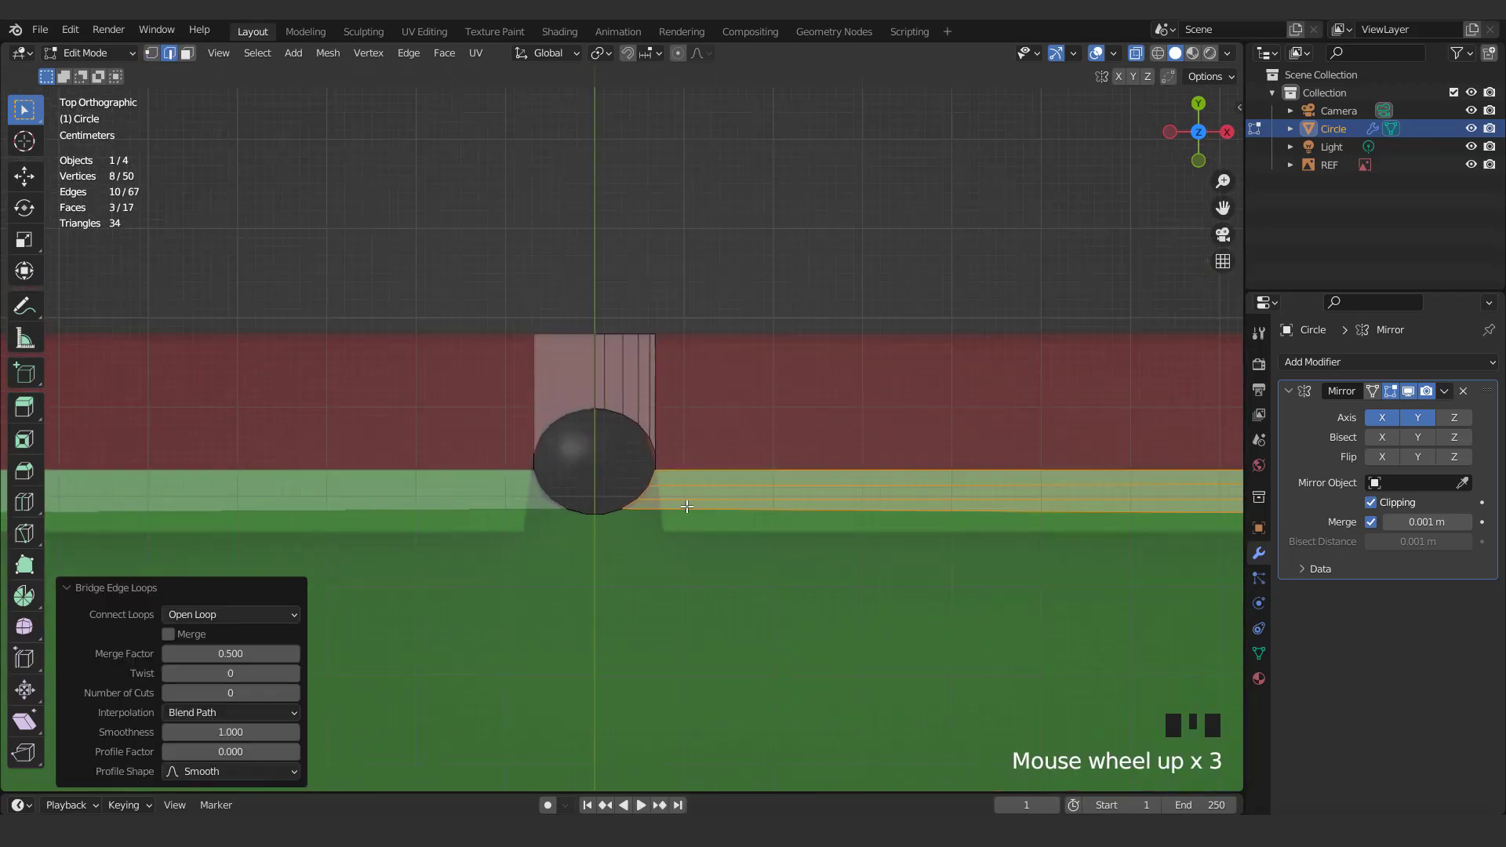
Extrude the middle pocket's bottom edges about 0.846 m in negative Y to the table's horizontal centre line
key("1")
left_click_drag(625, 566, 625, 565)
scroll(625, 566, "down", 6)
middle_click_drag(625, 565, 634, 424, "shift")
key("e")
key("y")
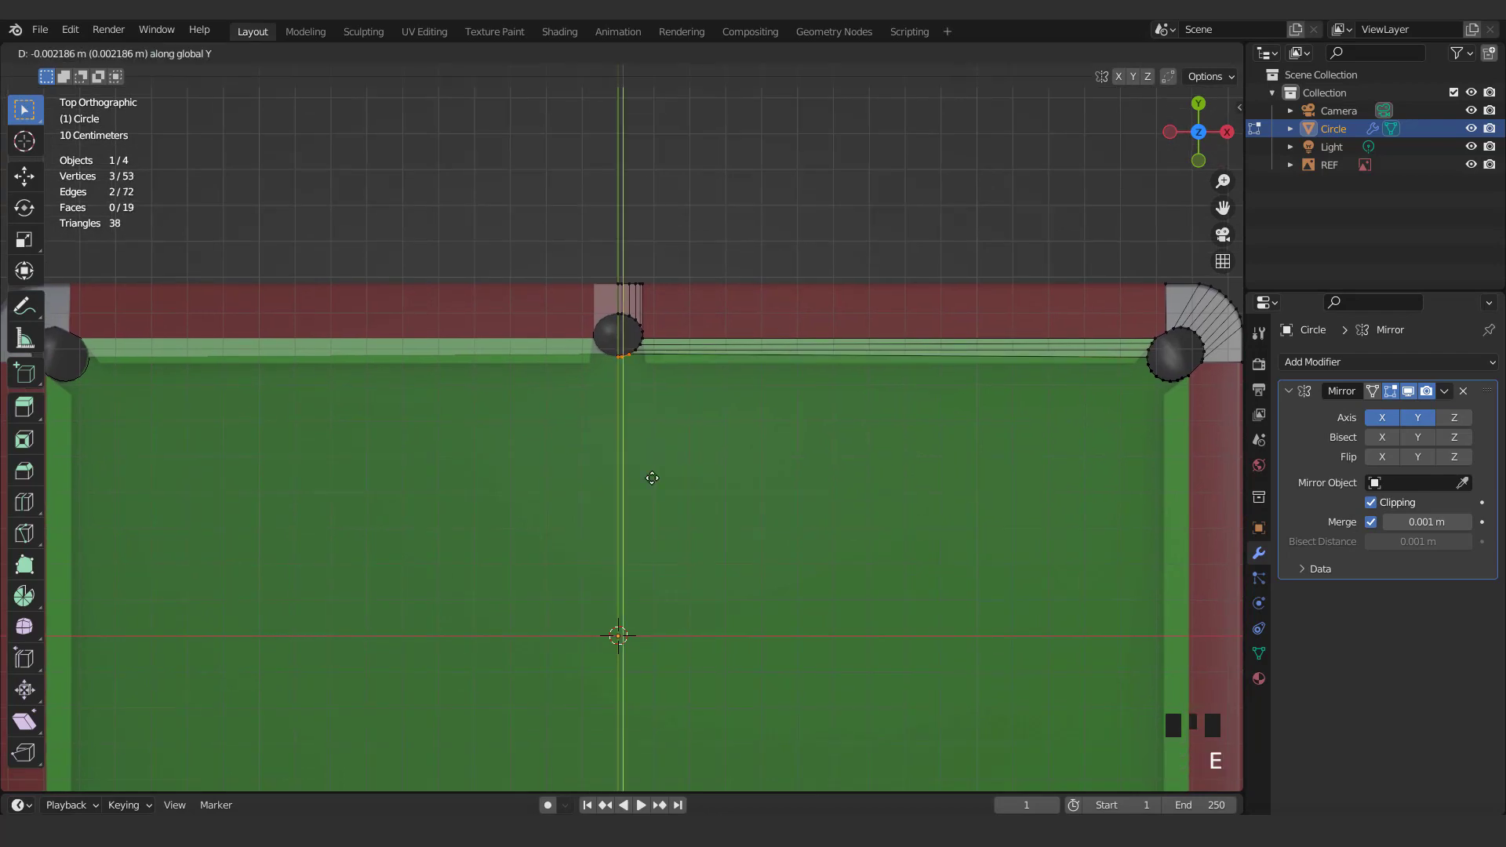
left_click(669, 659)
Extrude the corner pocket's lower edges and the cap's lower right vertex about 1.086 m in negative Y to the centre line
middle_click_drag(910, 546, 908, 546, "shift")
scroll(689, 440, "up", 3)
left_click(689, 440)
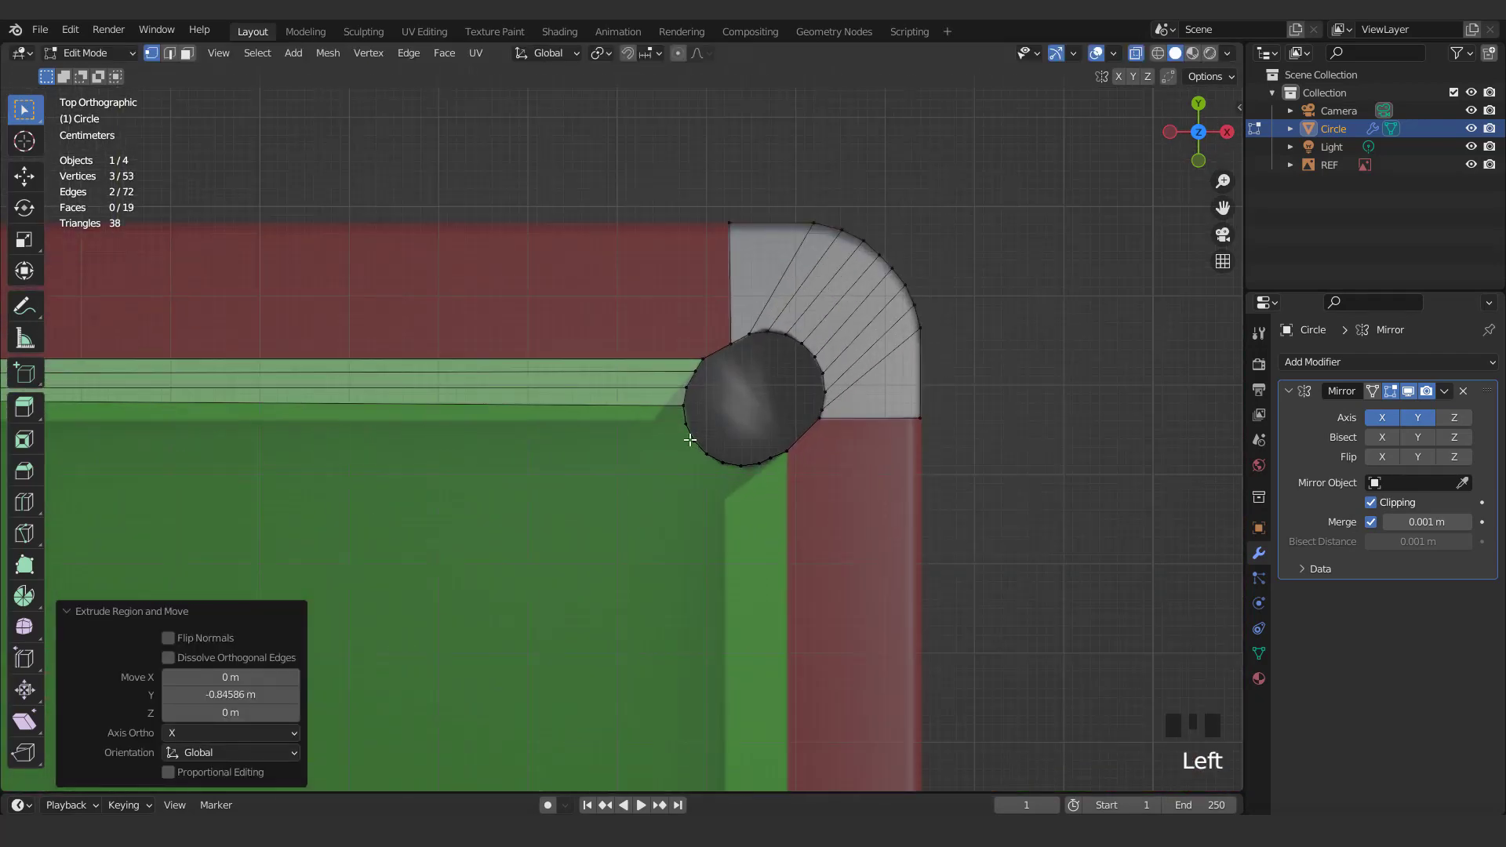
left_click_drag(778, 530, 778, 530)
scroll(884, 507, "down", 3)
middle_click_drag(884, 508, 767, 413, "shift")
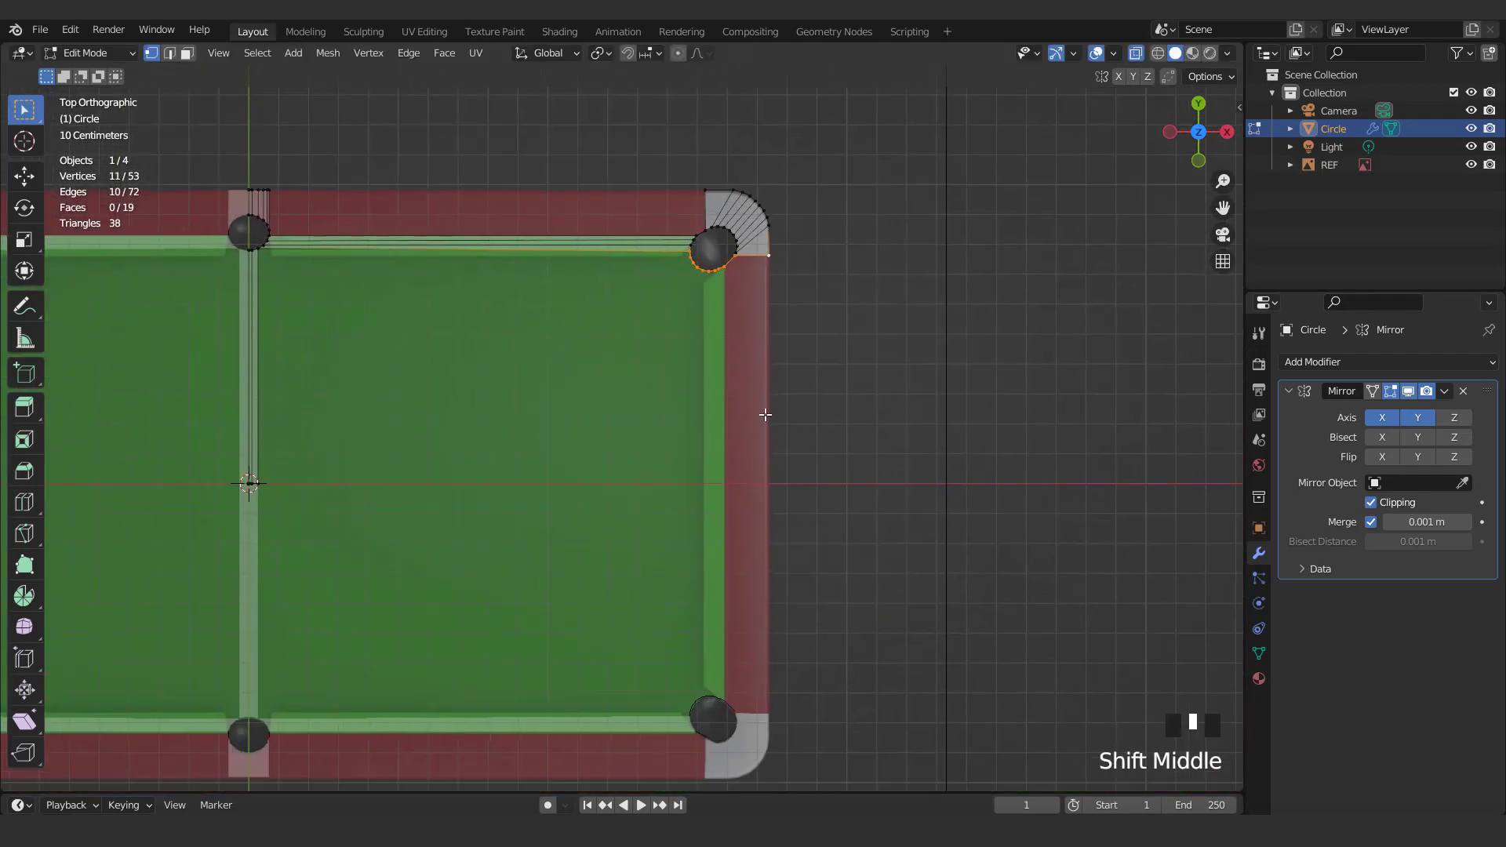
key("e")
left_click(758, 704)
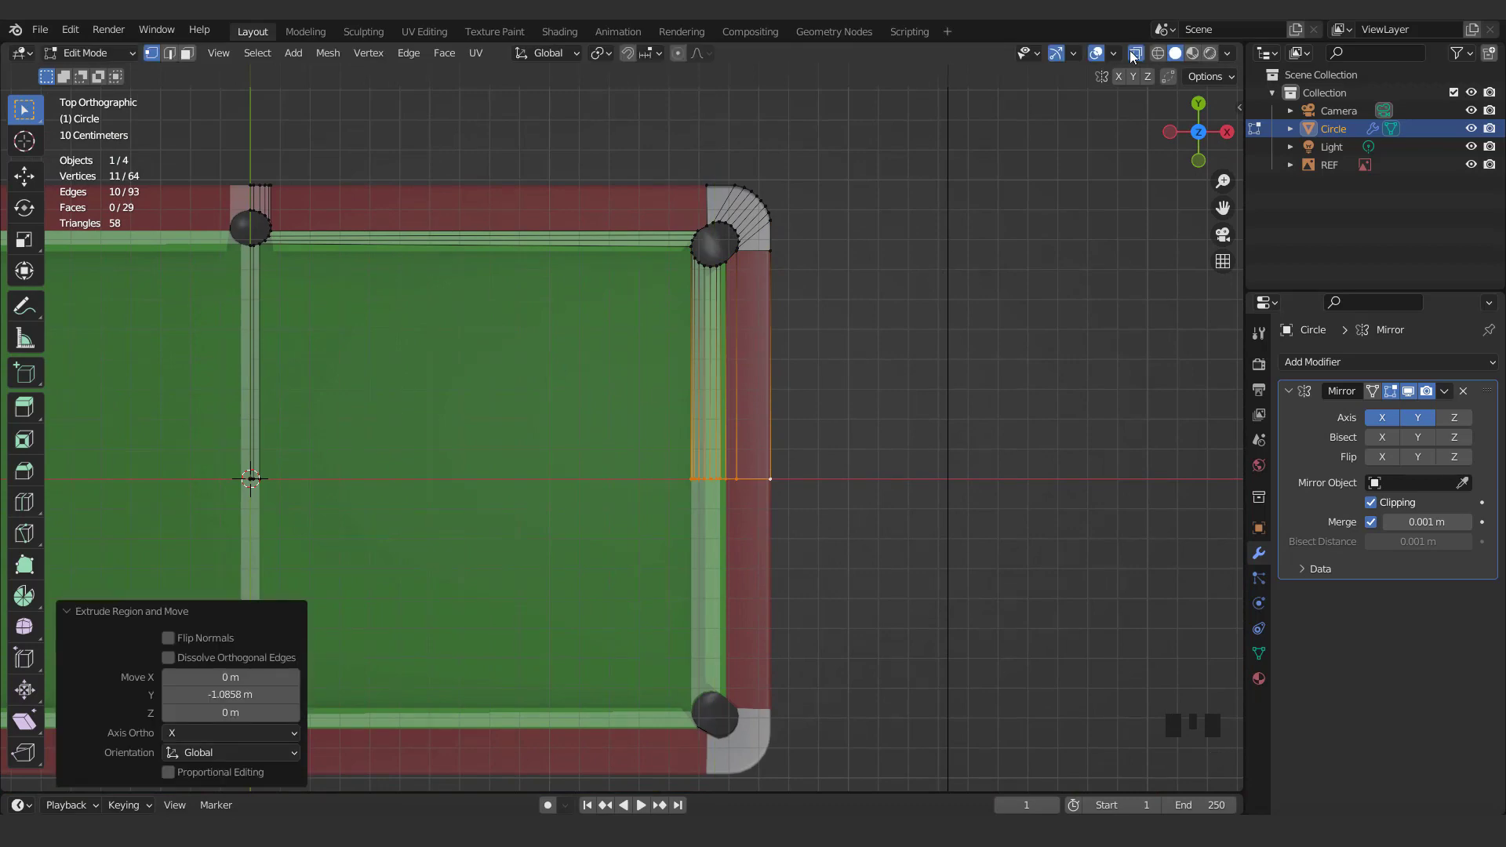
Switch the active selection tool to Tweak
left_click(1134, 54)
left_click(1134, 53)
scroll(656, 272, "up", 1)
key("w")
right_click(676, 294)
left_click(17, 118)
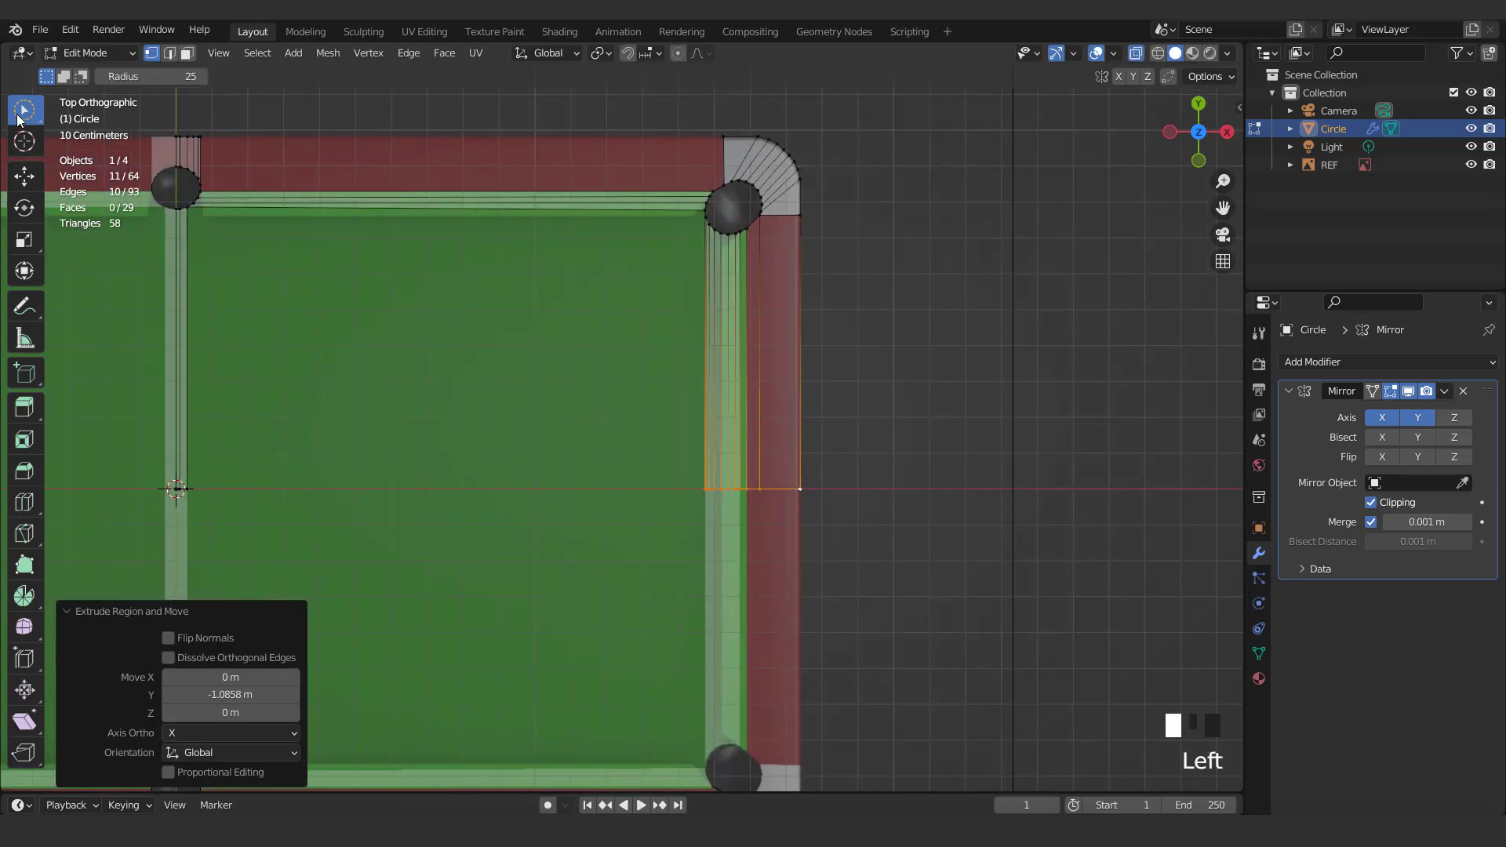
left_click(22, 117)
scroll(629, 259, "down", 3)
middle_click_drag(629, 259, 737, 515, "shift")
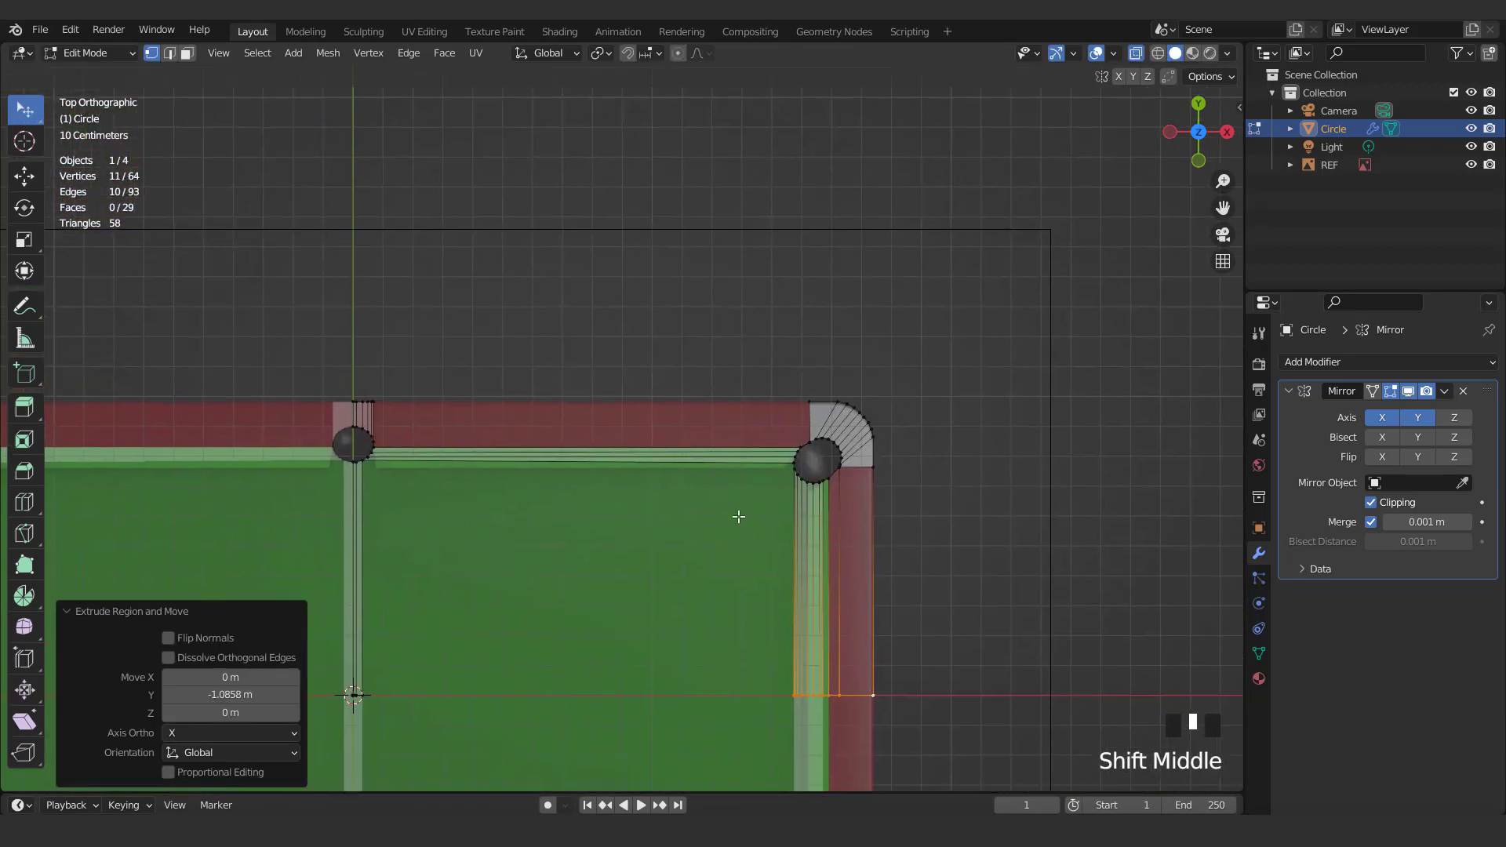
Fill the top rail face between the corner cap's left edge and the middle cap, plus the thin gap face between the pockets
scroll(743, 515, "up", 2)
key("2")
left_click(883, 410)
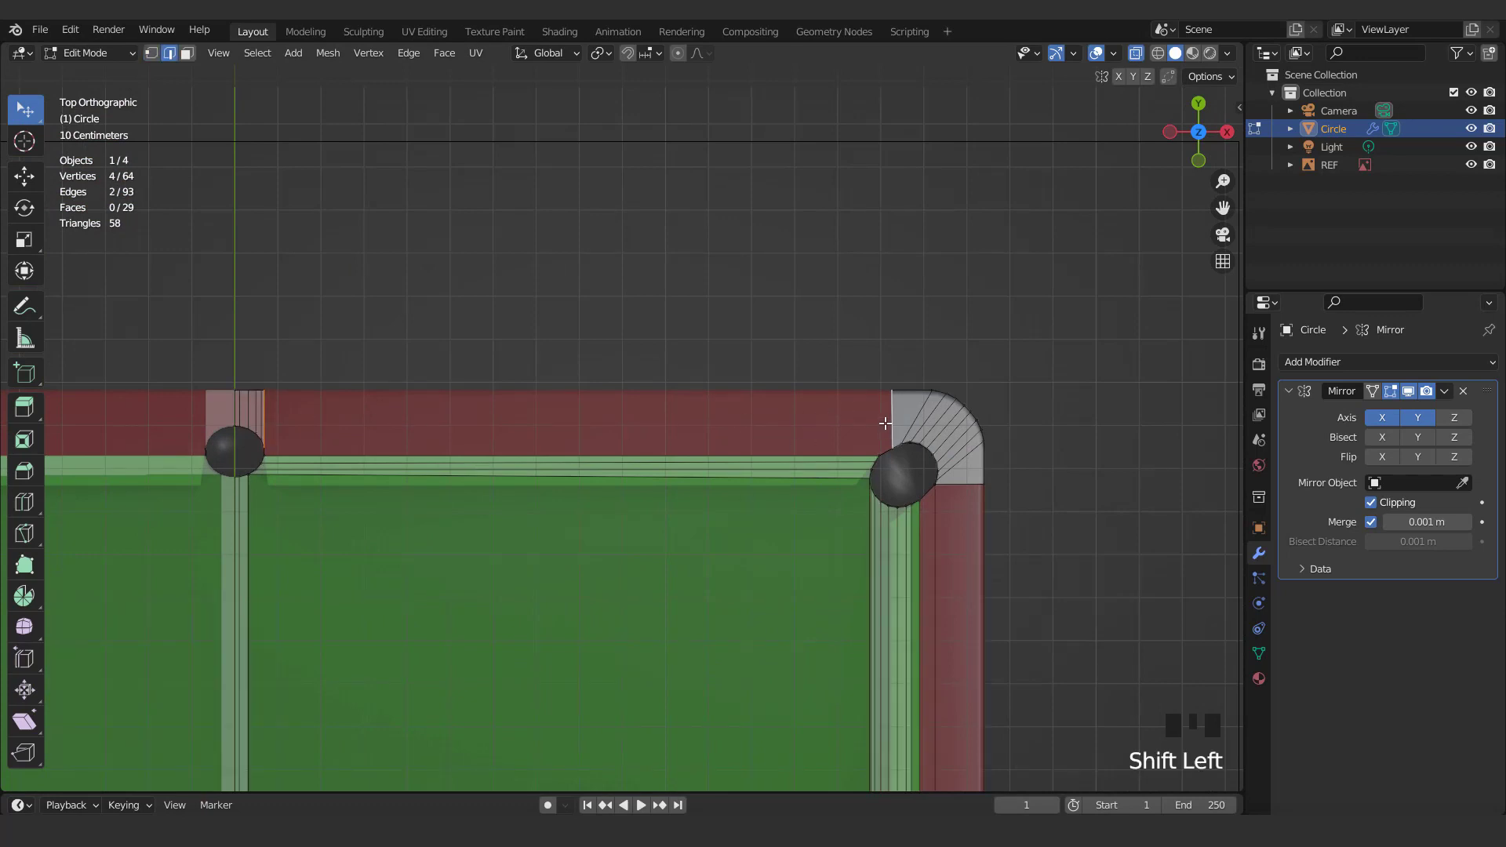
scroll(733, 471, "up", 3)
left_click(709, 461, "shift")
key("f")
scroll(781, 526, "down", 5)
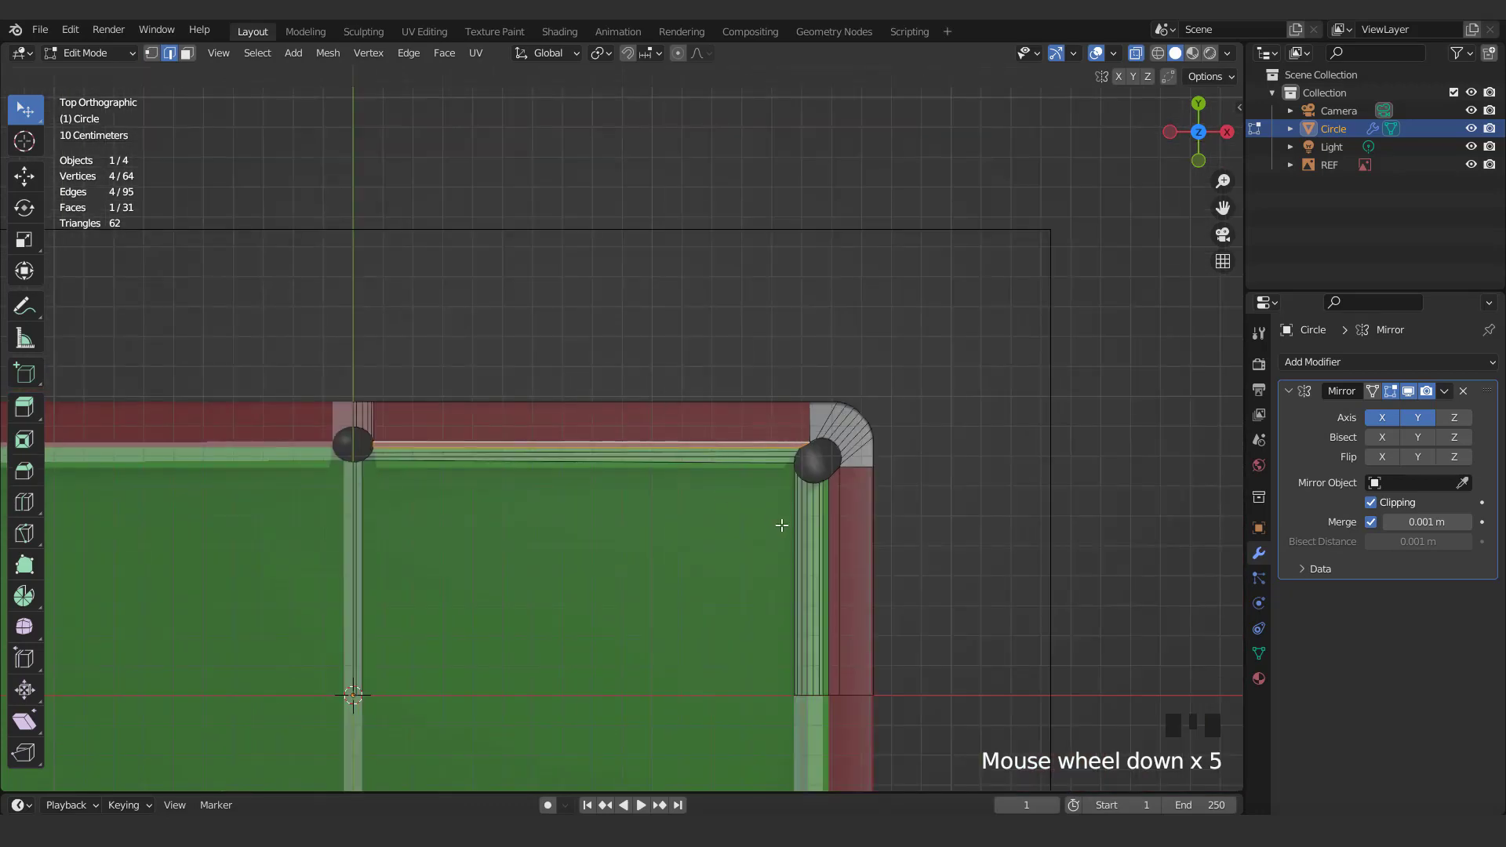
Fill the large playfield face between the middle pocket's centre strip and the corner pocket's vertical strip
scroll(1048, 564, "up", 5)
key("ctrl+z")
scroll(360, 538, "down", 3)
scroll(599, 447, "up", 3)
scroll(661, 490, "down", 2)
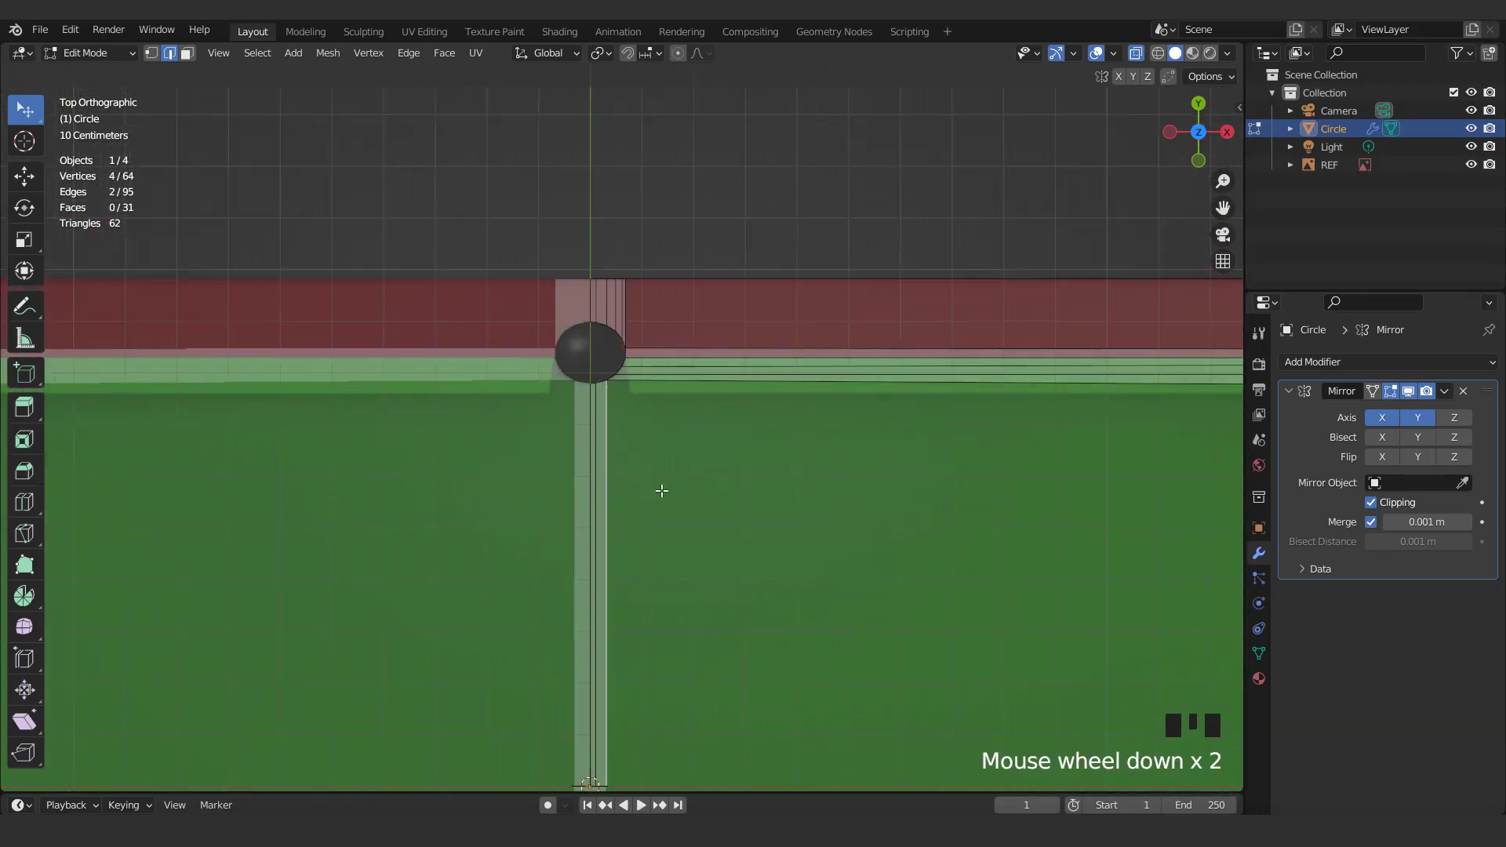
scroll(661, 490, "down", 5)
Select all faces of the table surface, turn off X-ray and display face orientation
key("a")
key("3")
left_click(1113, 54)
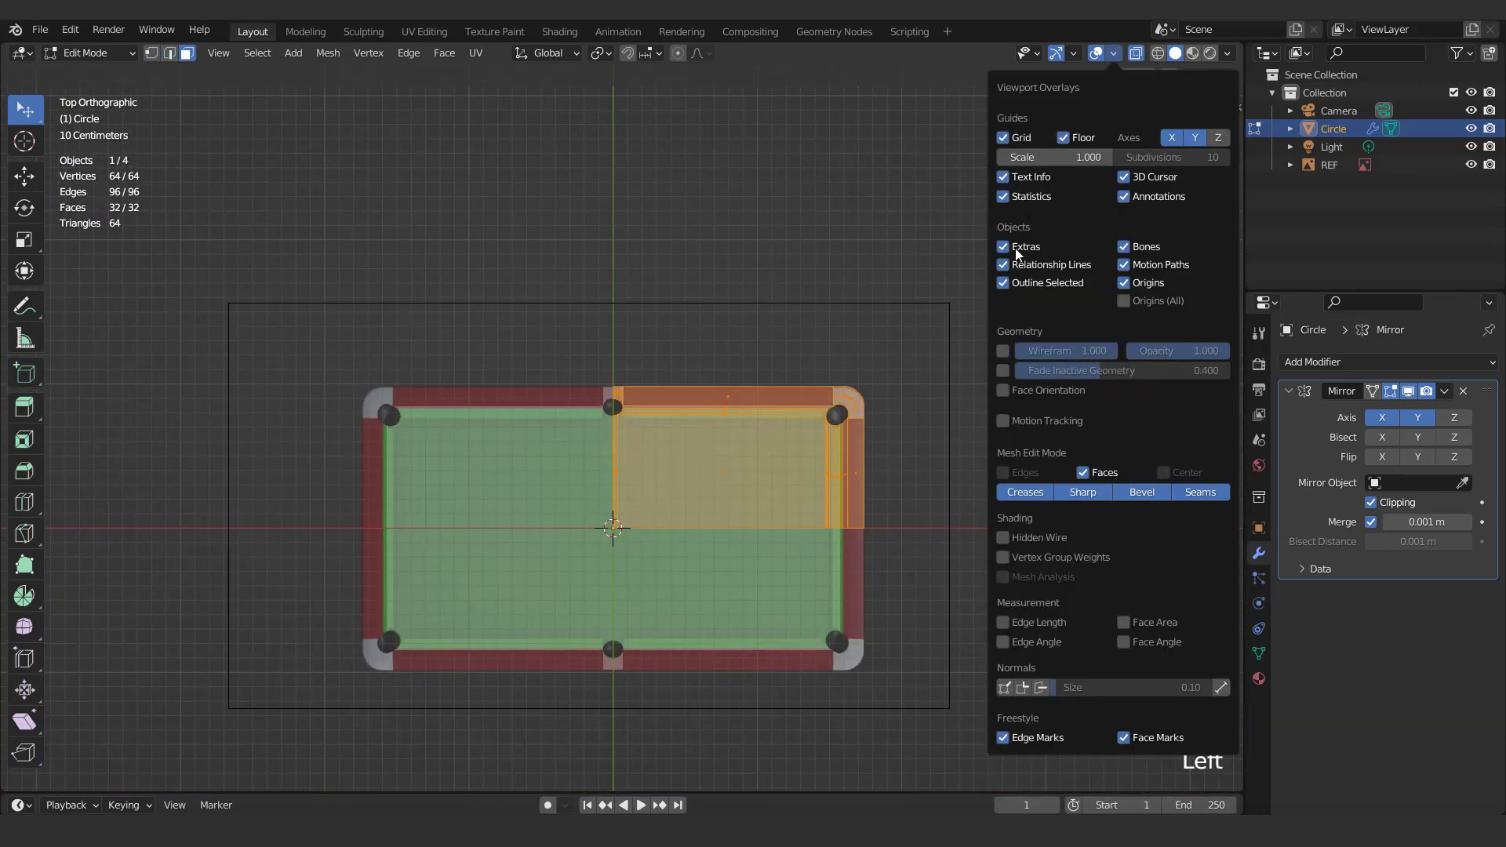
scroll(897, 360, "up", 2)
middle_click_drag(897, 360, 830, 326, "shift")
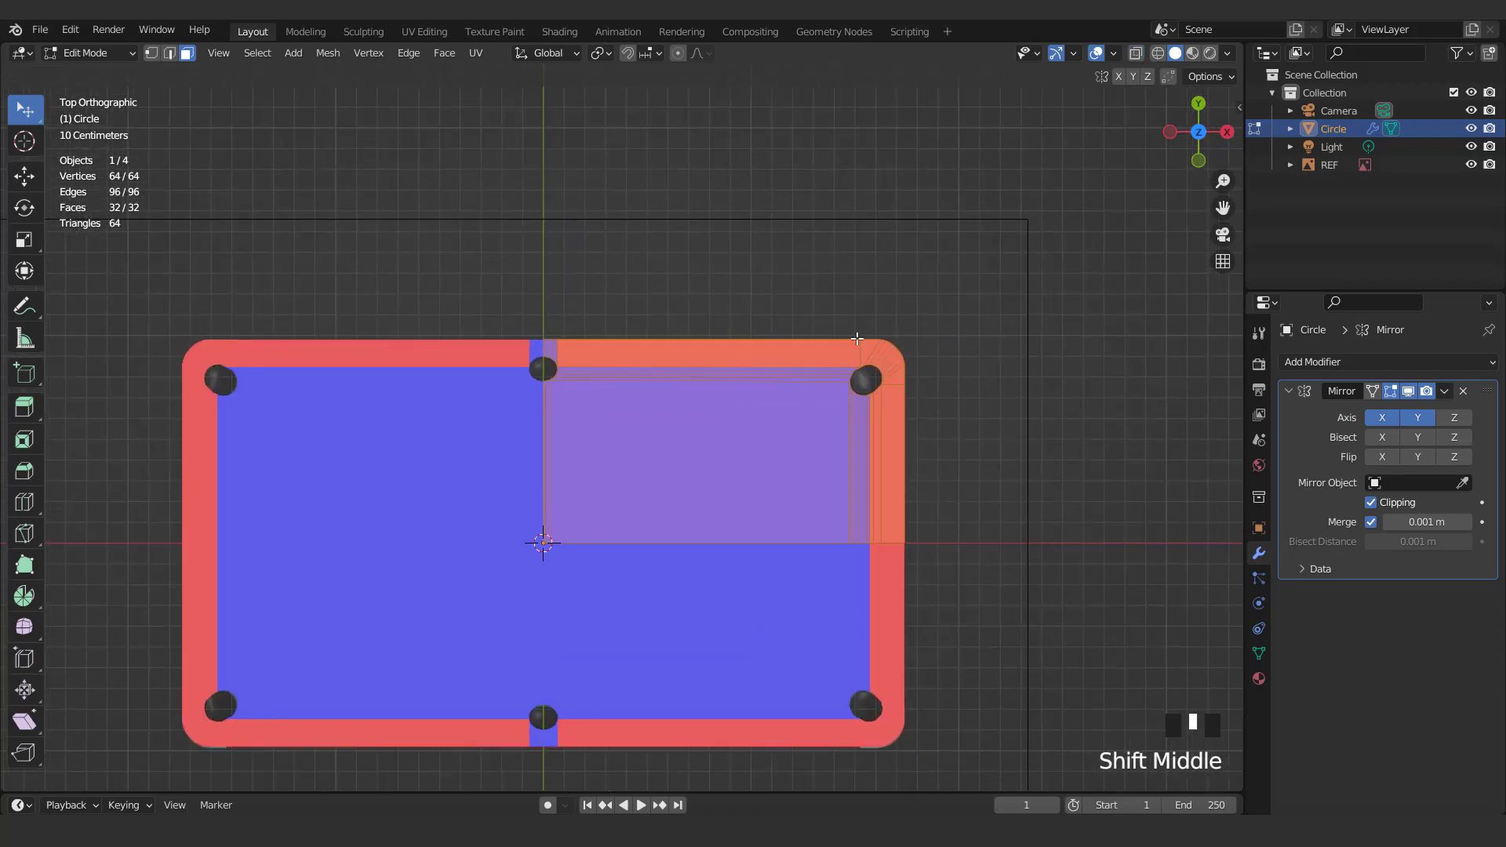
Recalculate the normals of all selected faces with Inside enabled and hide the face orientation display
key("shift+n")
left_click(168, 772)
scroll(596, 470, "down", 3)
left_click(1114, 53)
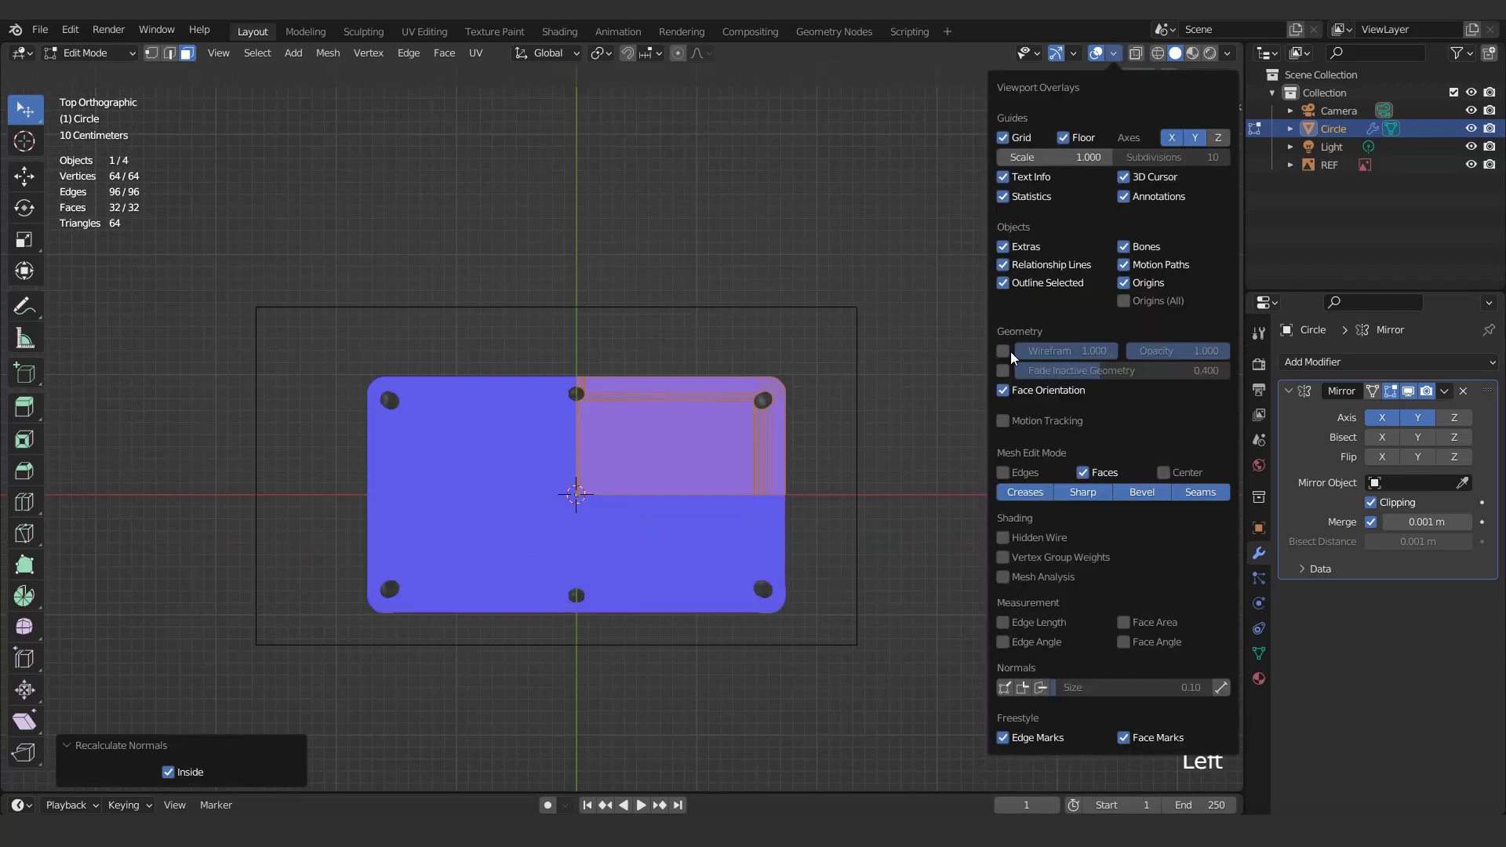
left_click(1010, 351)
Duplicate the rim edges of the corner and middle pocket holes in place and separate them into a new object
scroll(693, 437, "up", 3)
middle_click_drag(694, 437, 346, 460, "shift")
scroll(346, 461, "up", 3)
key("2")
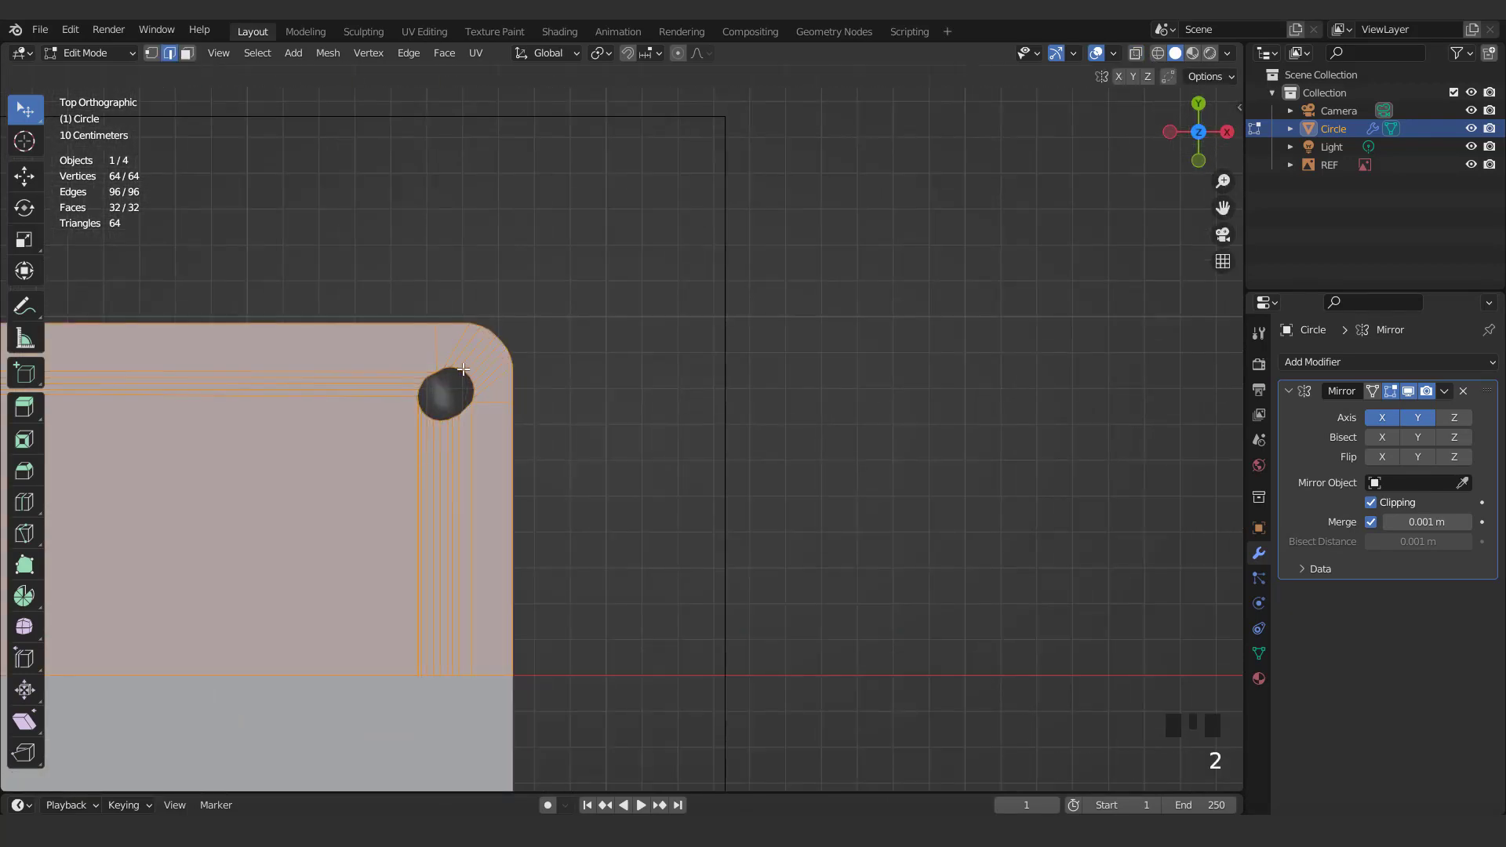
left_click(426, 412, "alt")
scroll(426, 412, "down", 4)
middle_click_drag(426, 412, 697, 451, "shift")
scroll(470, 438, "up", 4)
scroll(471, 440, "down", 4)
middle_click_drag(538, 581, 735, 488)
scroll(609, 356, "up", 2)
key("shift+d")
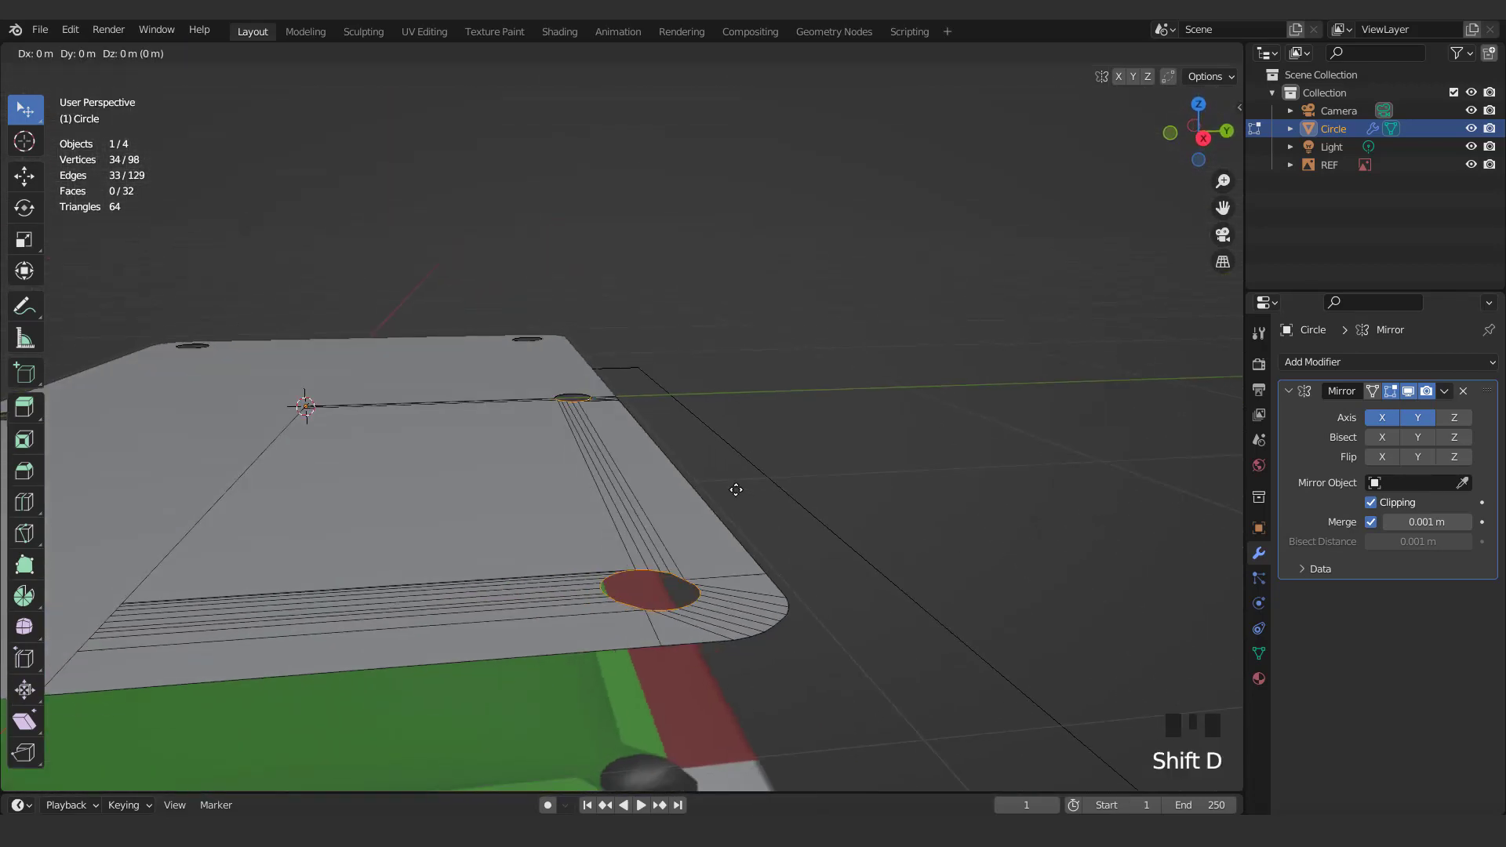
right_click(735, 488)
key("p")
left_click(736, 489)
key("Tab")
Extrude the separated pocket rims downward and fill their bottoms to form closed pocket cups
left_click(655, 577)
left_click(676, 576)
key("Tab")
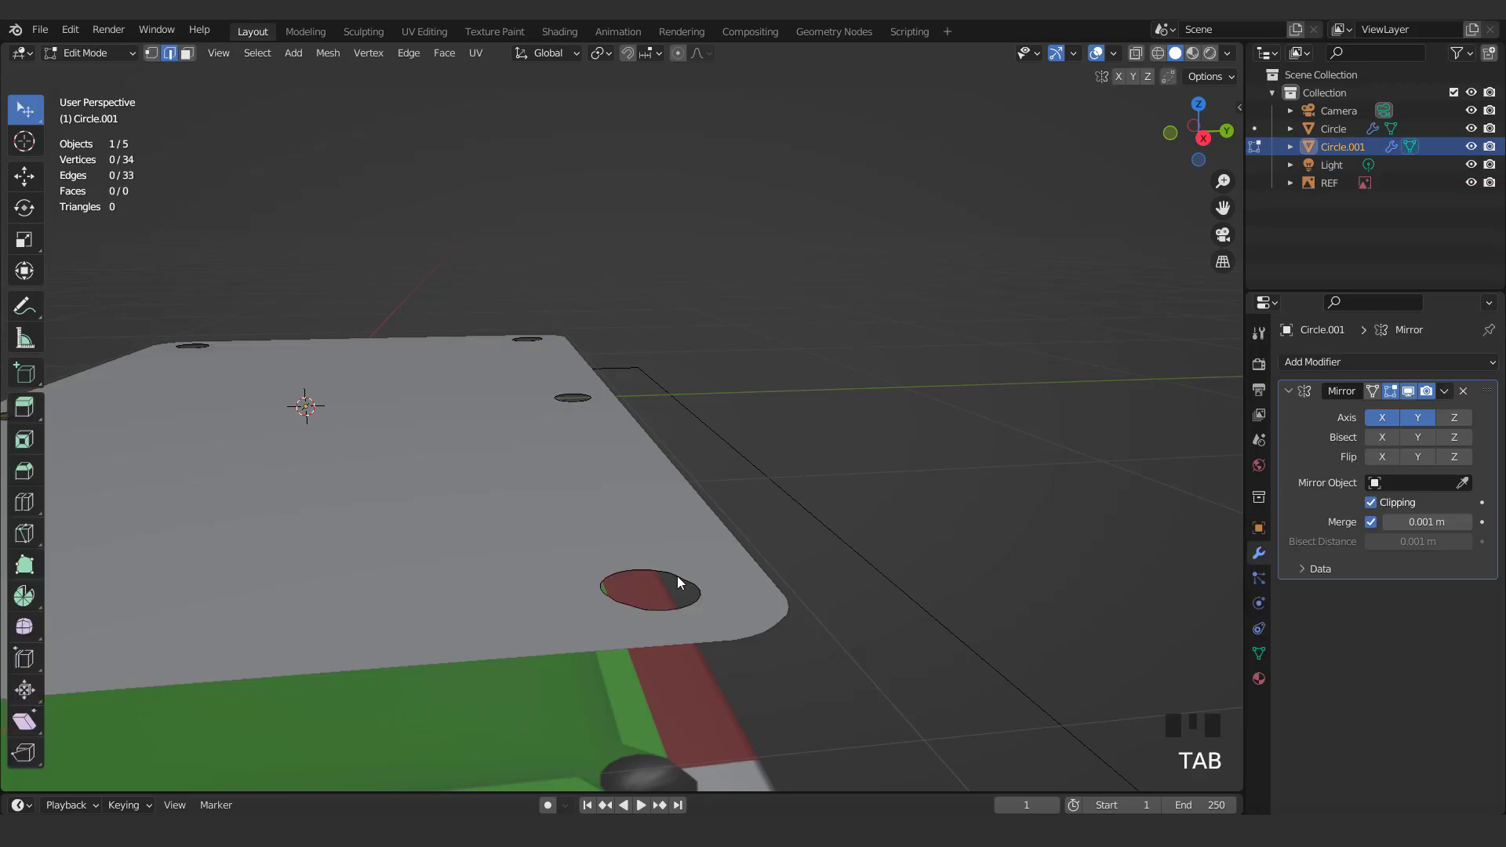
key("1")
key("e")
left_click(676, 665)
key("f")
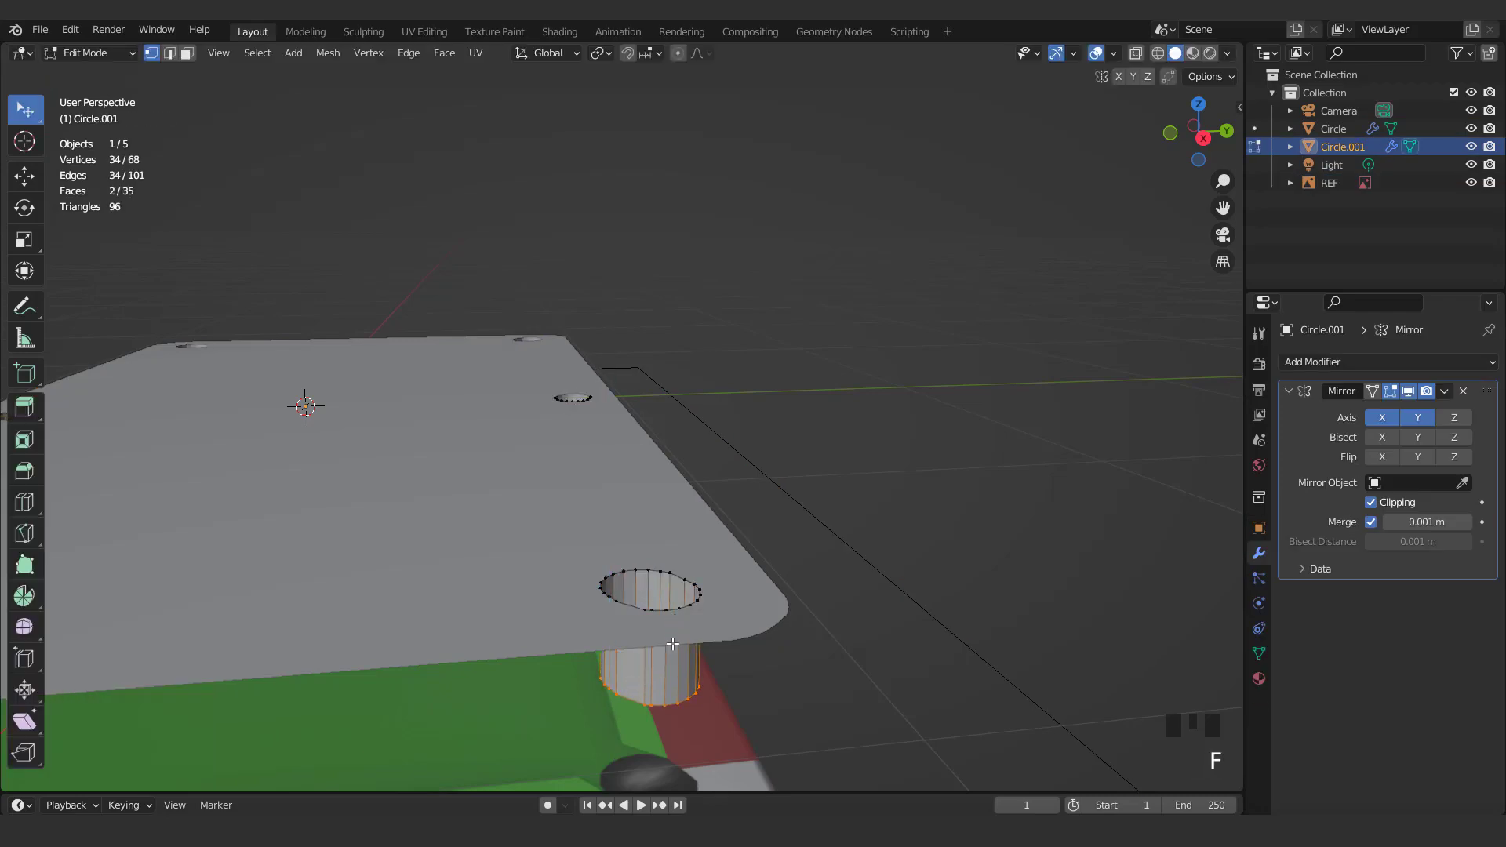
middle_click_drag(729, 510, 843, 534)
key("Tab")
Open the table surface object for editing in top view with X-ray turned on
left_click(685, 515)
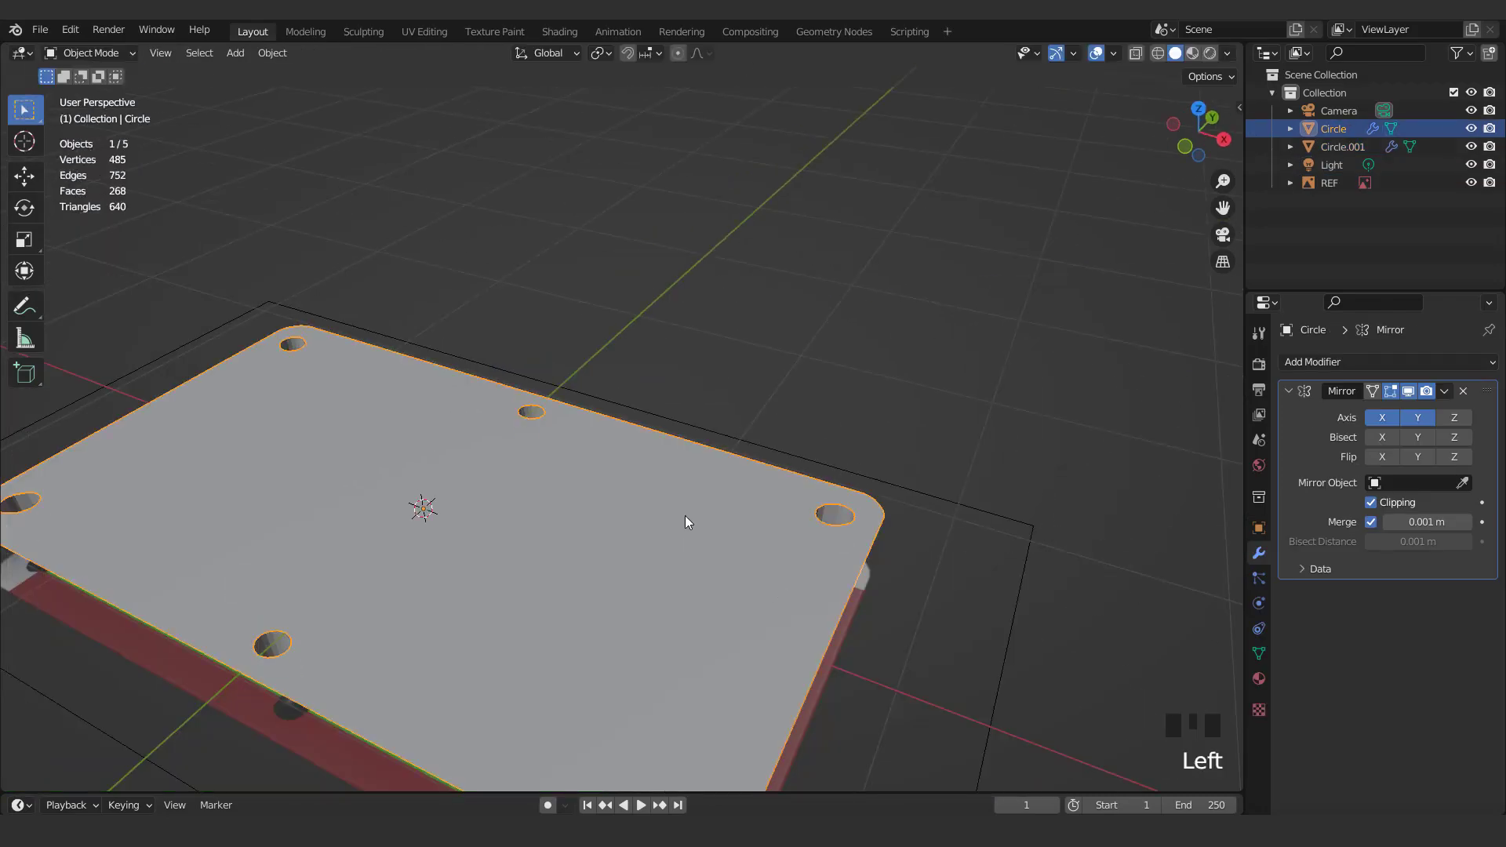
key("KP_7")
key("Tab")
scroll(1021, 203, "up", 2)
middle_click_drag(1020, 203, 1084, 60, "shift")
left_click(1135, 52)
scroll(707, 463, "up", 3)
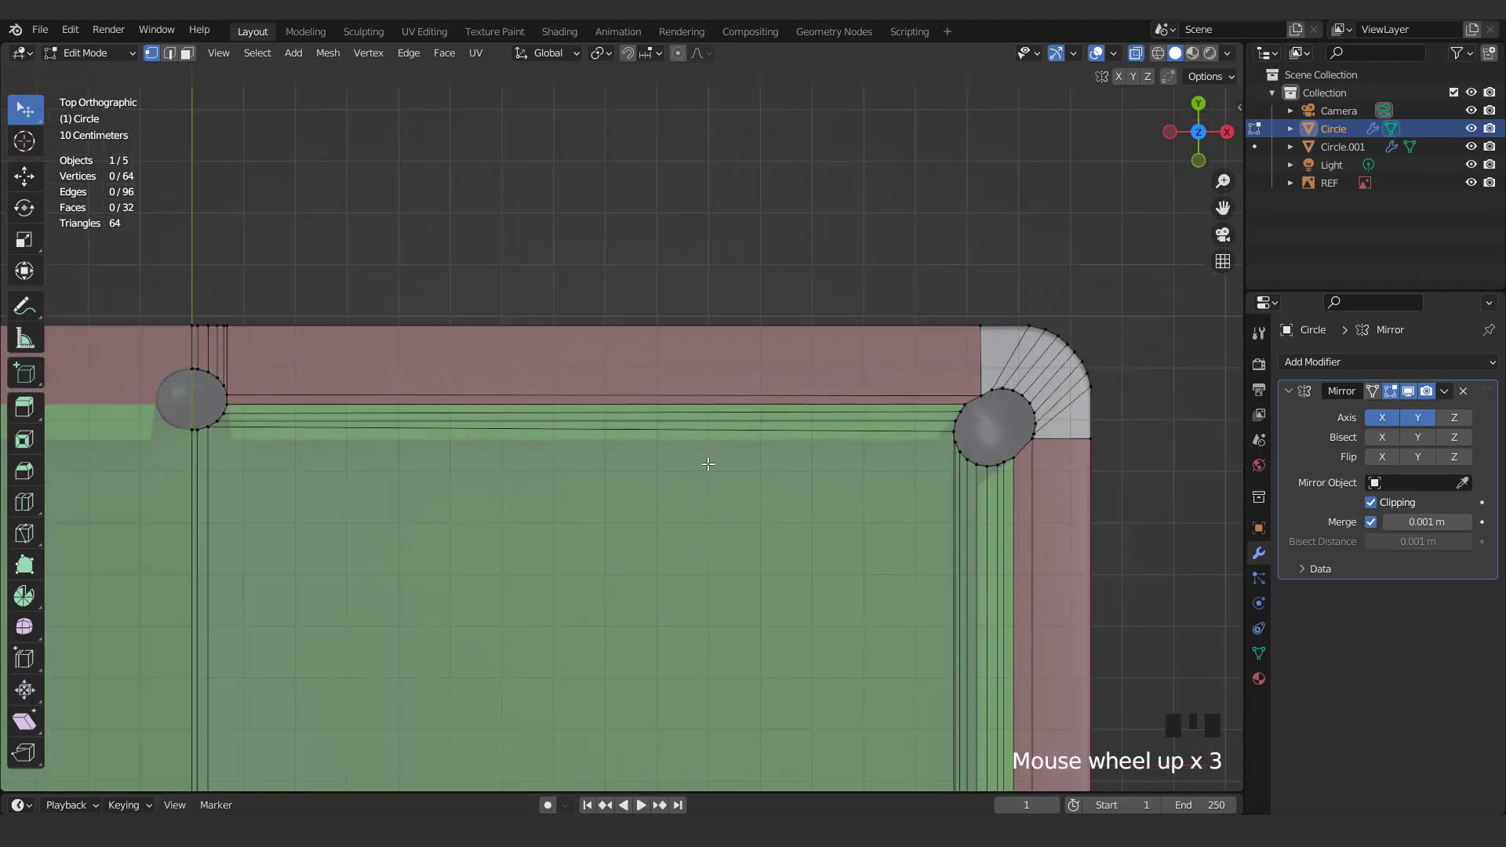
Switch the active selection tool to Select Box
left_click_drag(561, 404, 620, 510)
key("ctrl+z")
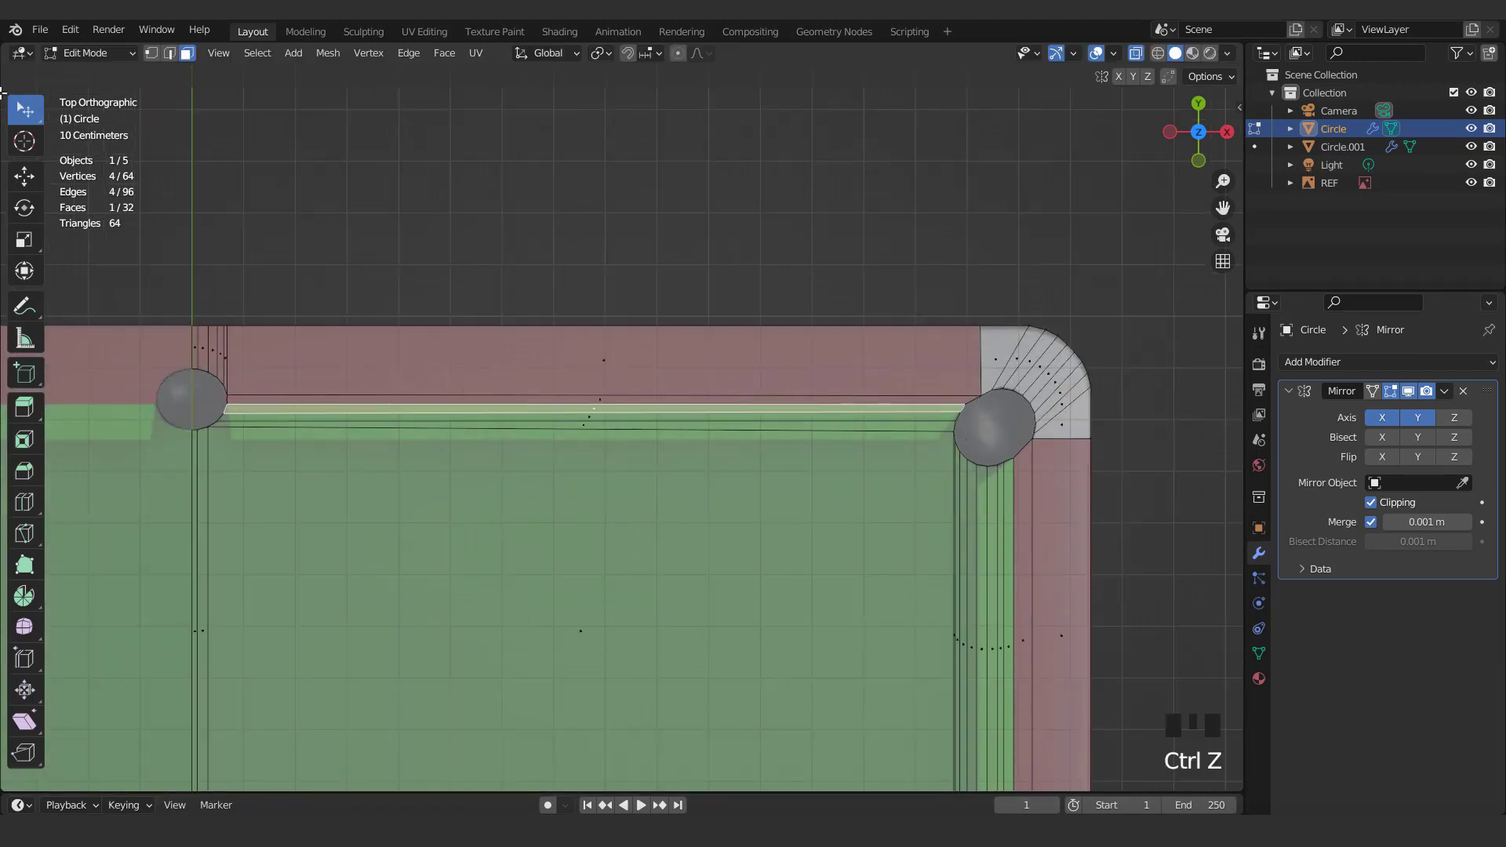
left_click_drag(21, 111, 86, 152)
scroll(558, 401, "up", 2)
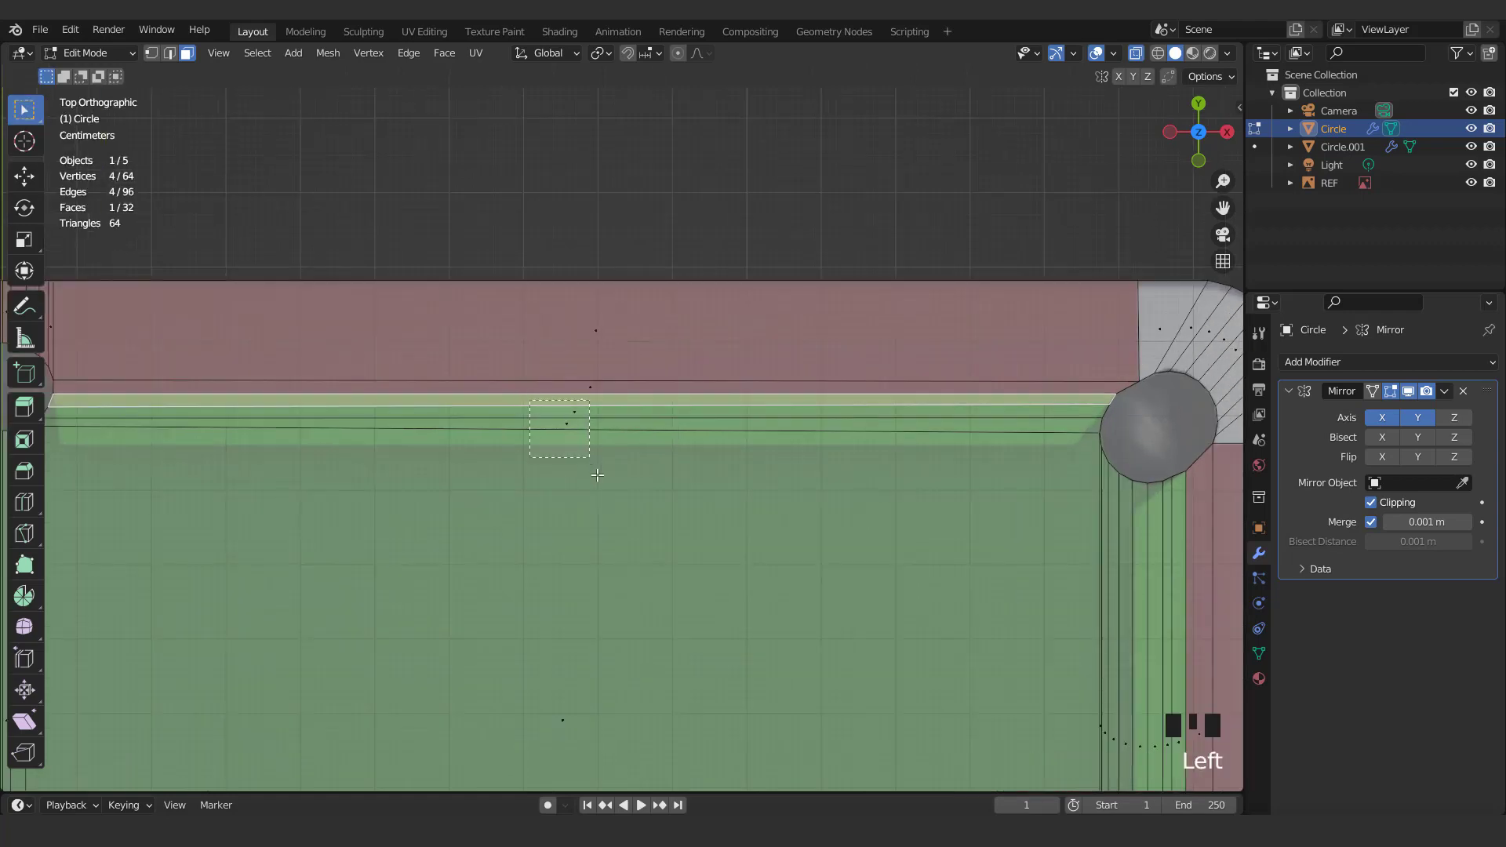
Select all playfield faces inside the red rails and separate the selection into a new object
left_click_drag(597, 475, 592, 444)
scroll(592, 444, "down", 6)
middle_click_drag(616, 506, 615, 426, "shift")
left_click_drag(342, 423, 663, 472, "shift")
left_click_drag(808, 496, 808, 502, "shift")
scroll(808, 502, "up", 2)
middle_click_drag(808, 501, 670, 541, "shift")
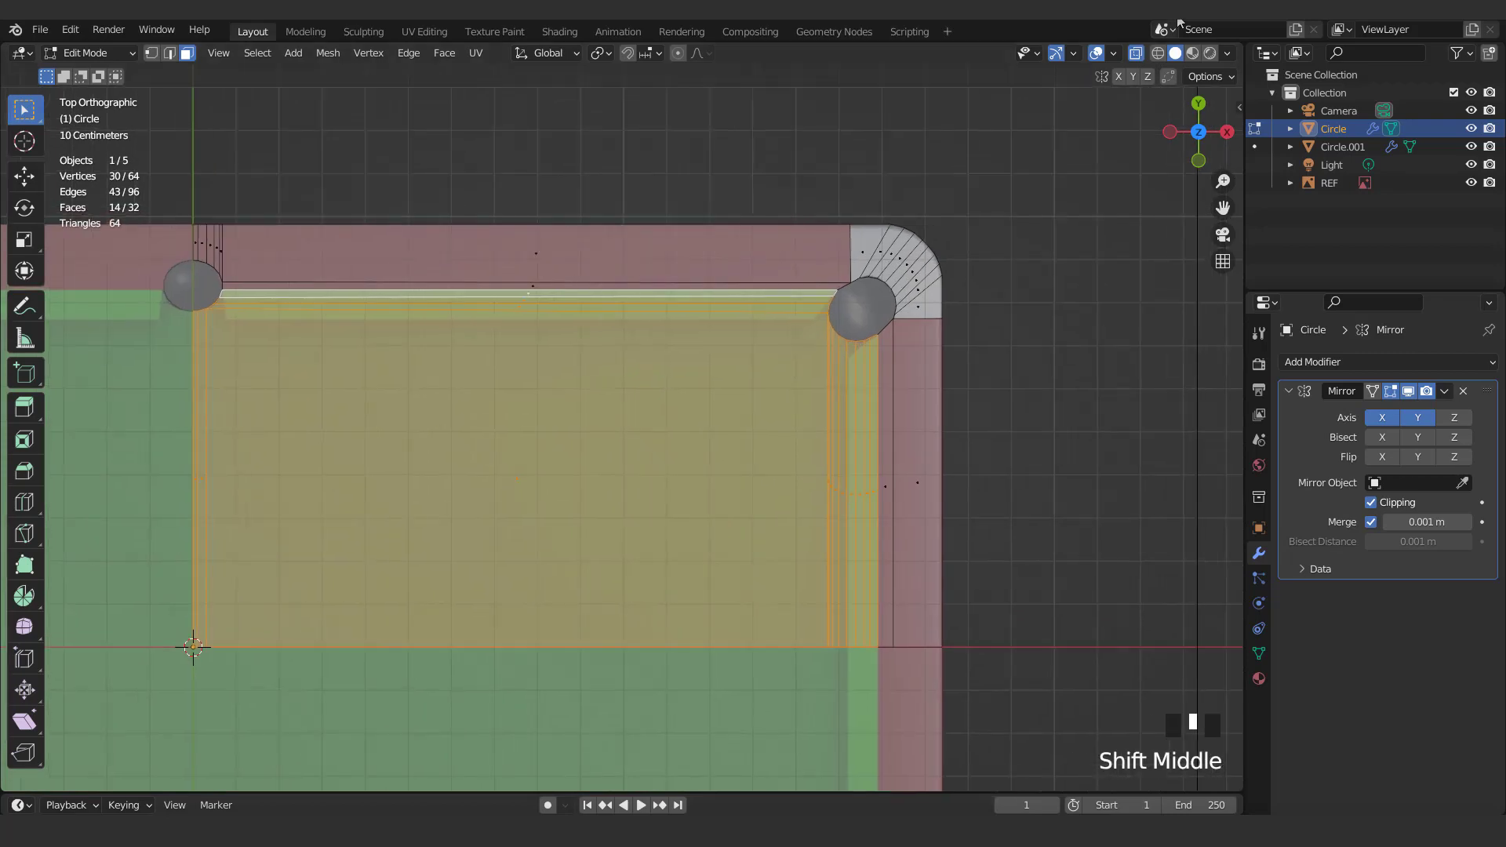
left_click(1136, 53)
scroll(706, 330, "down", 2)
key("p")
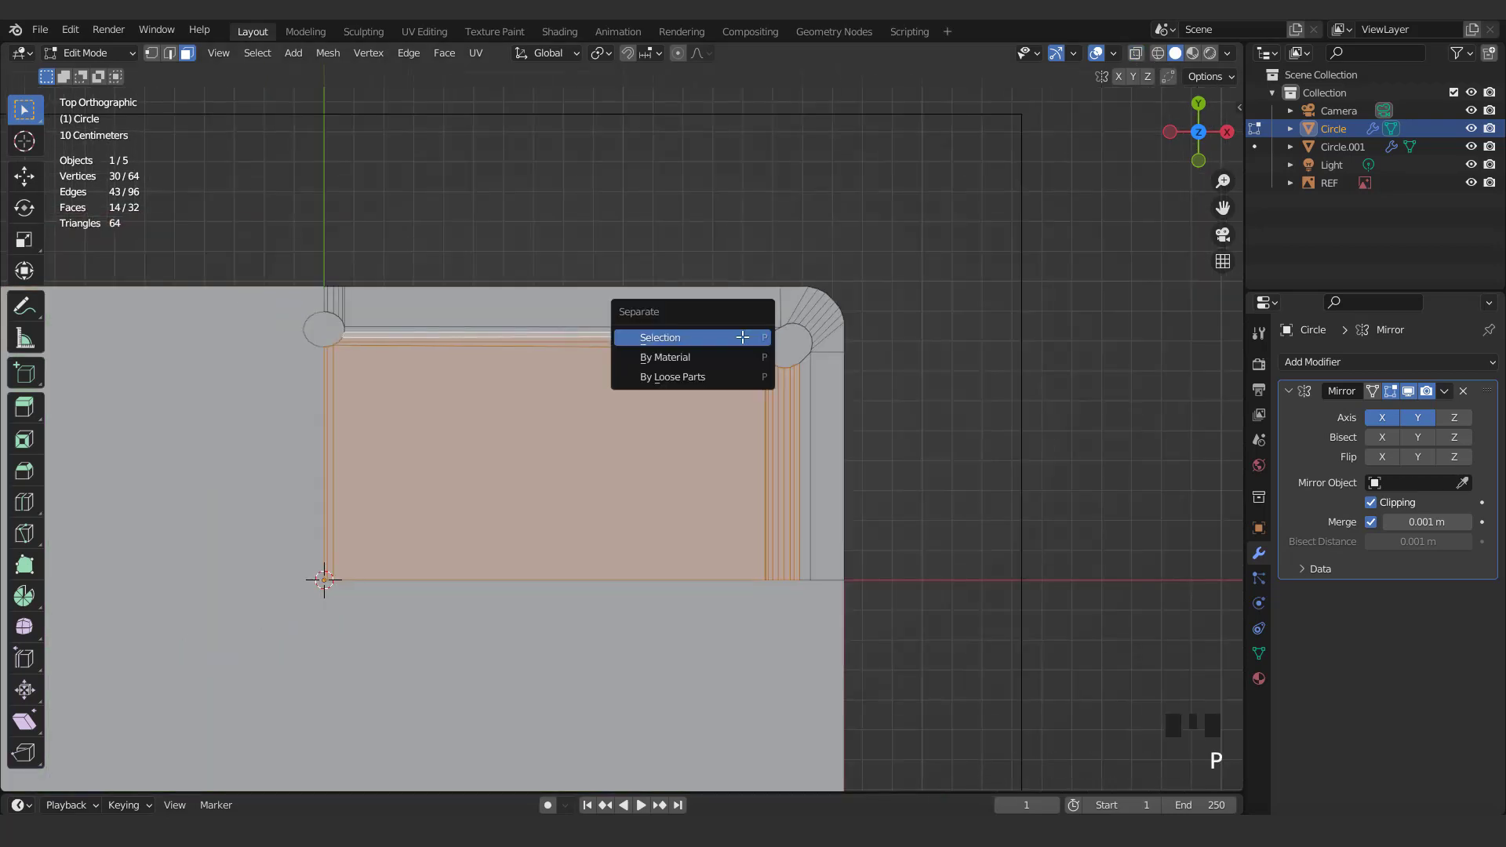
left_click(675, 330)
Select the separated playfield object in Object Mode and turn X-ray on to reveal the reference
key("Tab")
left_click(712, 420)
scroll(712, 420, "down", 2)
left_click(1136, 52)
scroll(868, 356, "up", 2)
scroll(665, 402, "down", 2)
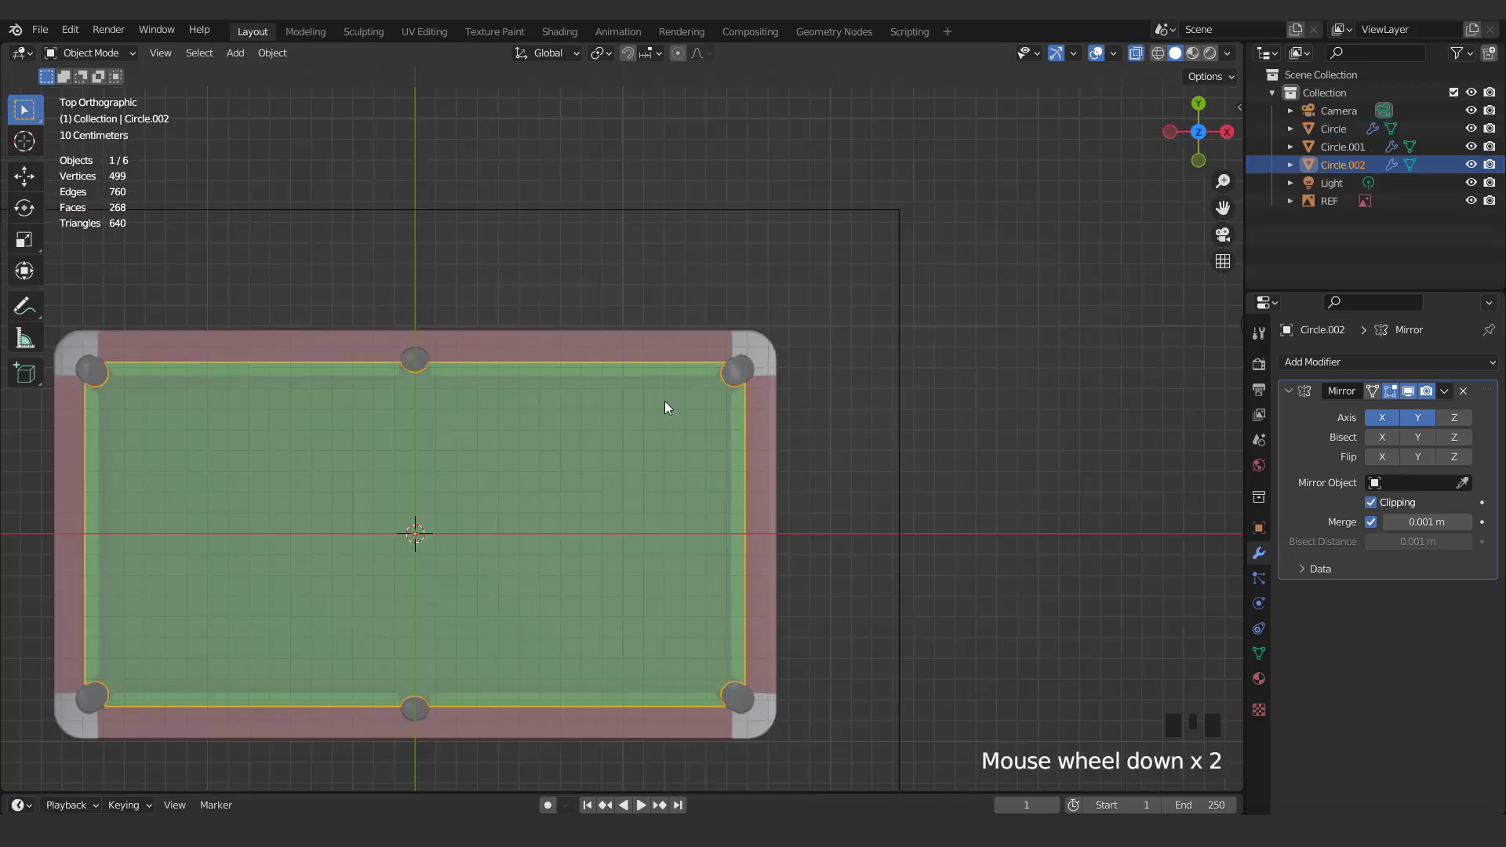
Add a 2 m plane at the table's centre and scale it down to a small square
middle_click_drag(615, 387, 799, 386, "shift")
left_click(243, 52)
mouse_move(243, 71)
left_click(392, 72)
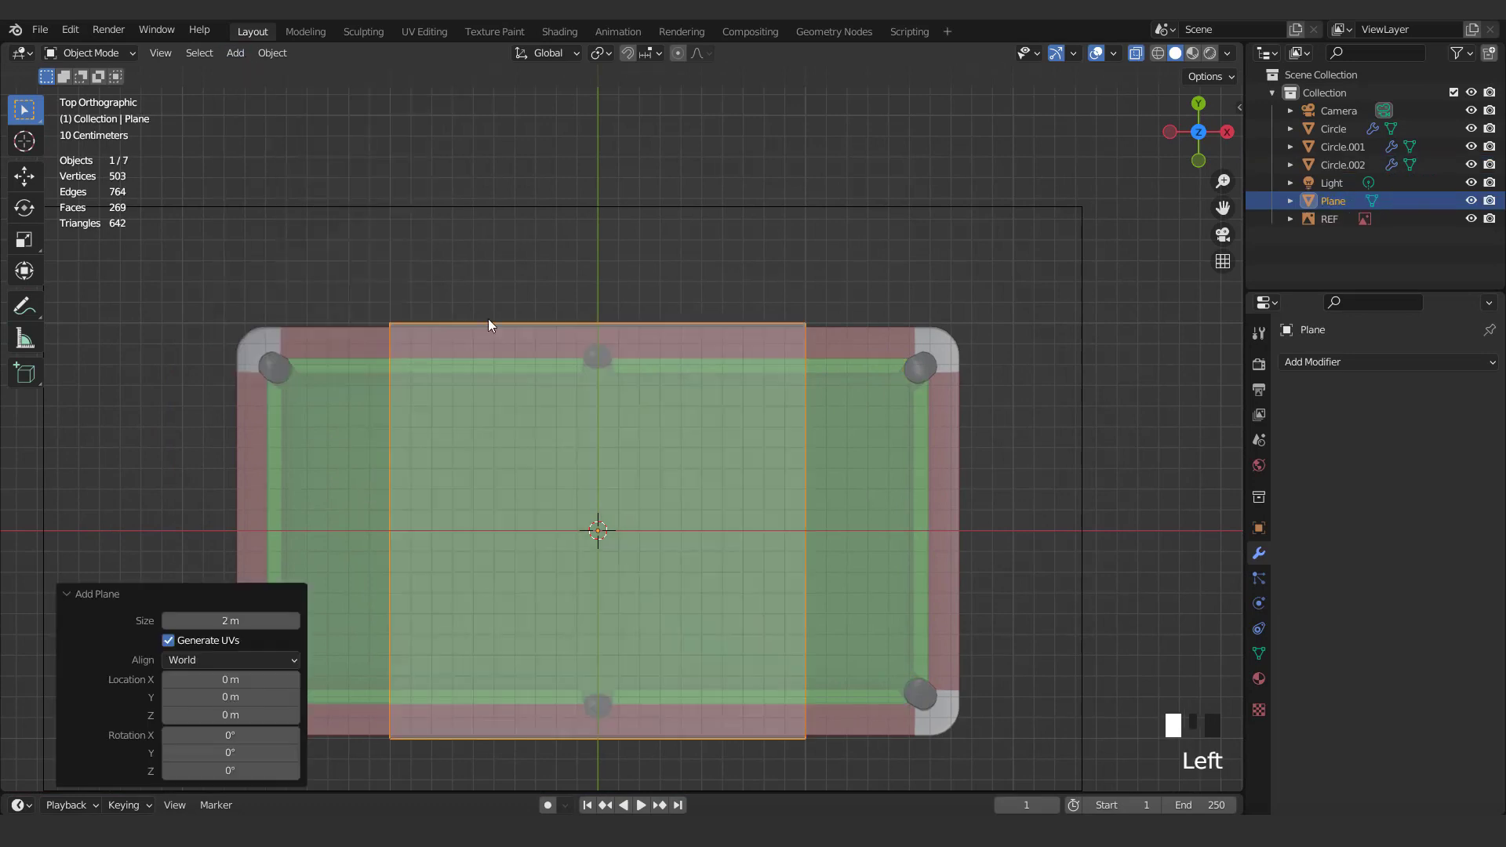
key("s")
left_click(719, 569)
key("s")
left_click(690, 571)
Move the plane about 0.767 m in Y, scale it by 0.523 and align its top edge with the cushion beside the middle pocket
key("g")
left_click(705, 413)
key("s")
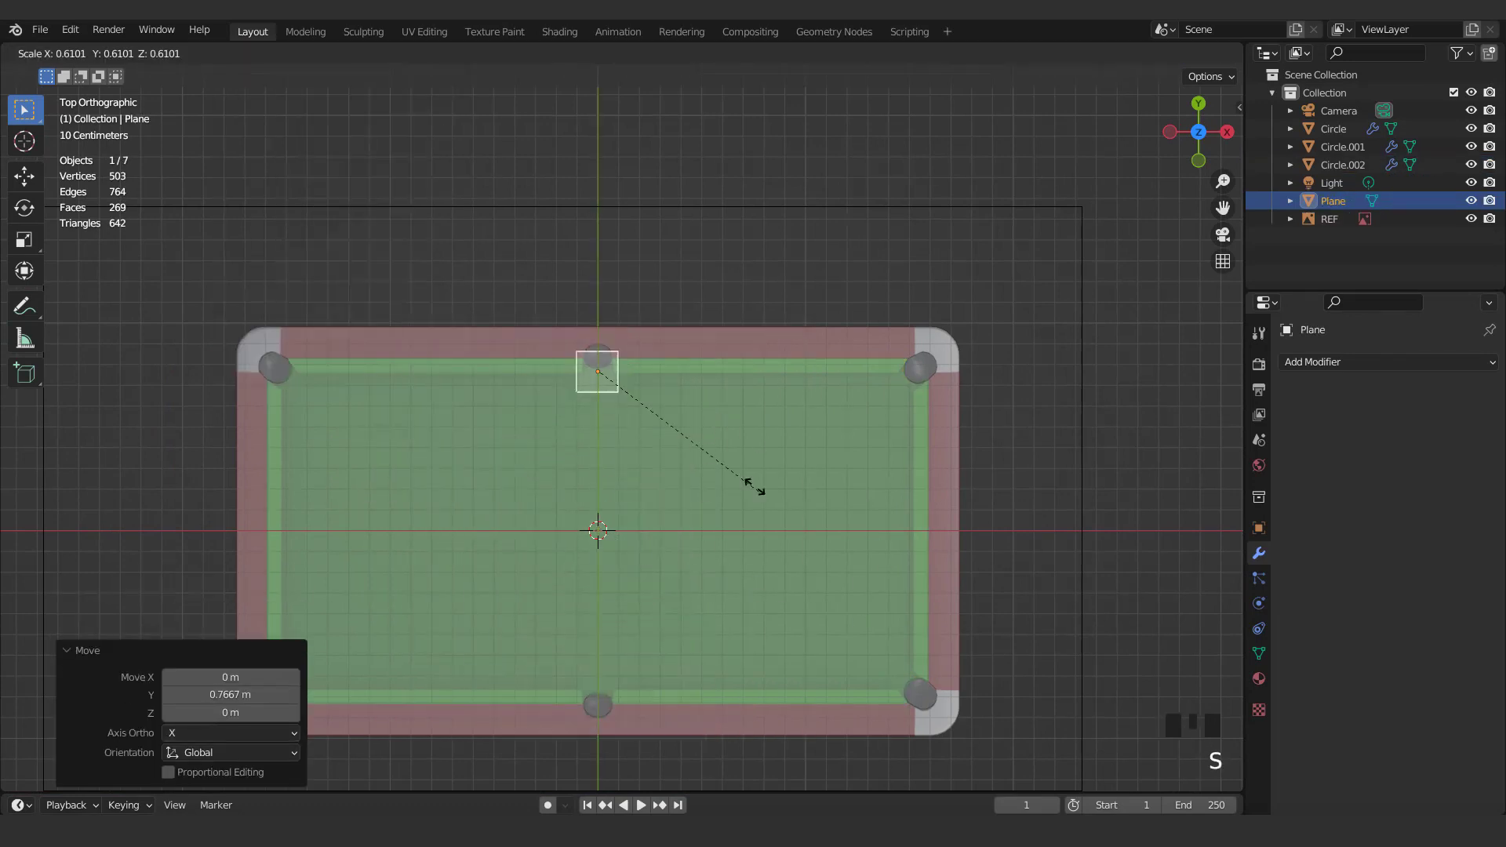
left_click(745, 480)
key("KP_Decimal")
key("g")
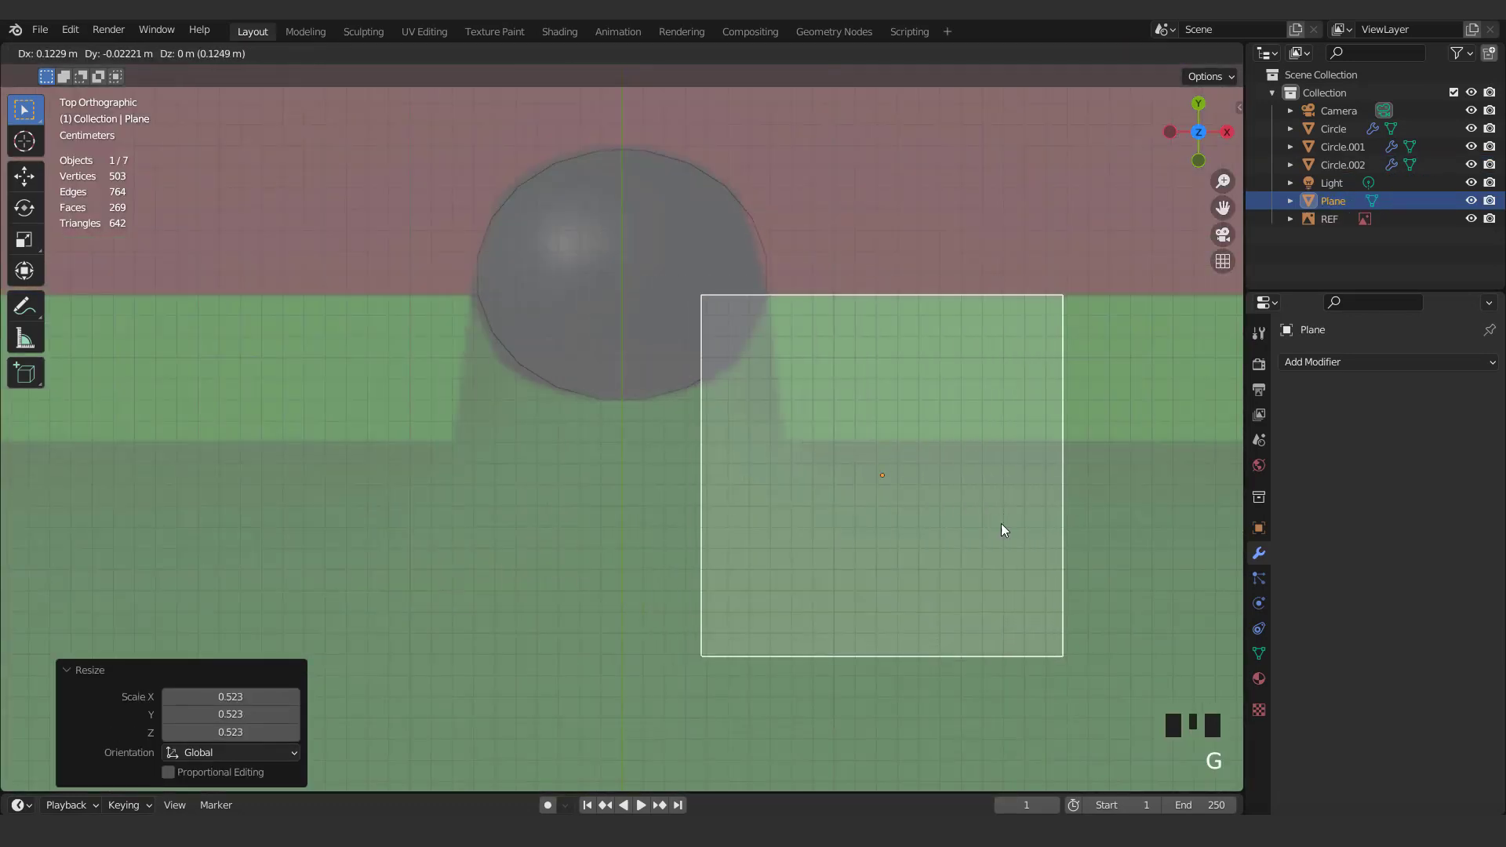
left_click(1001, 524)
Move the plane's lower edge up in Y to the inner edge of the upper cushion
key("Tab")
left_click_drag(602, 544, 1070, 689)
key("g")
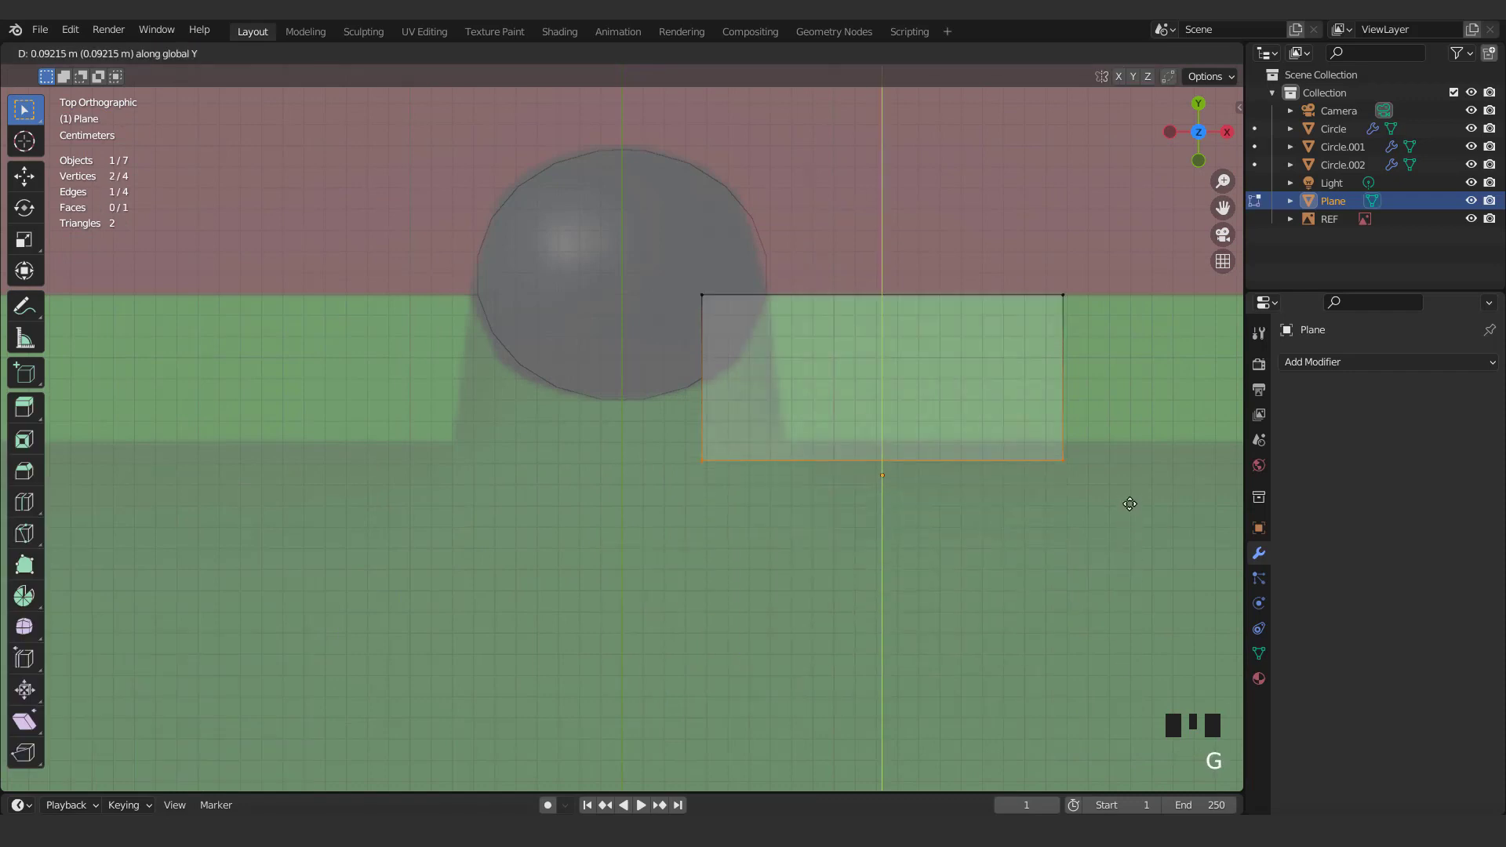
left_click(1127, 491)
Move the plane's lower left and upper left vertices in X to match the cushion's slanted end at the middle pocket
left_click(761, 486)
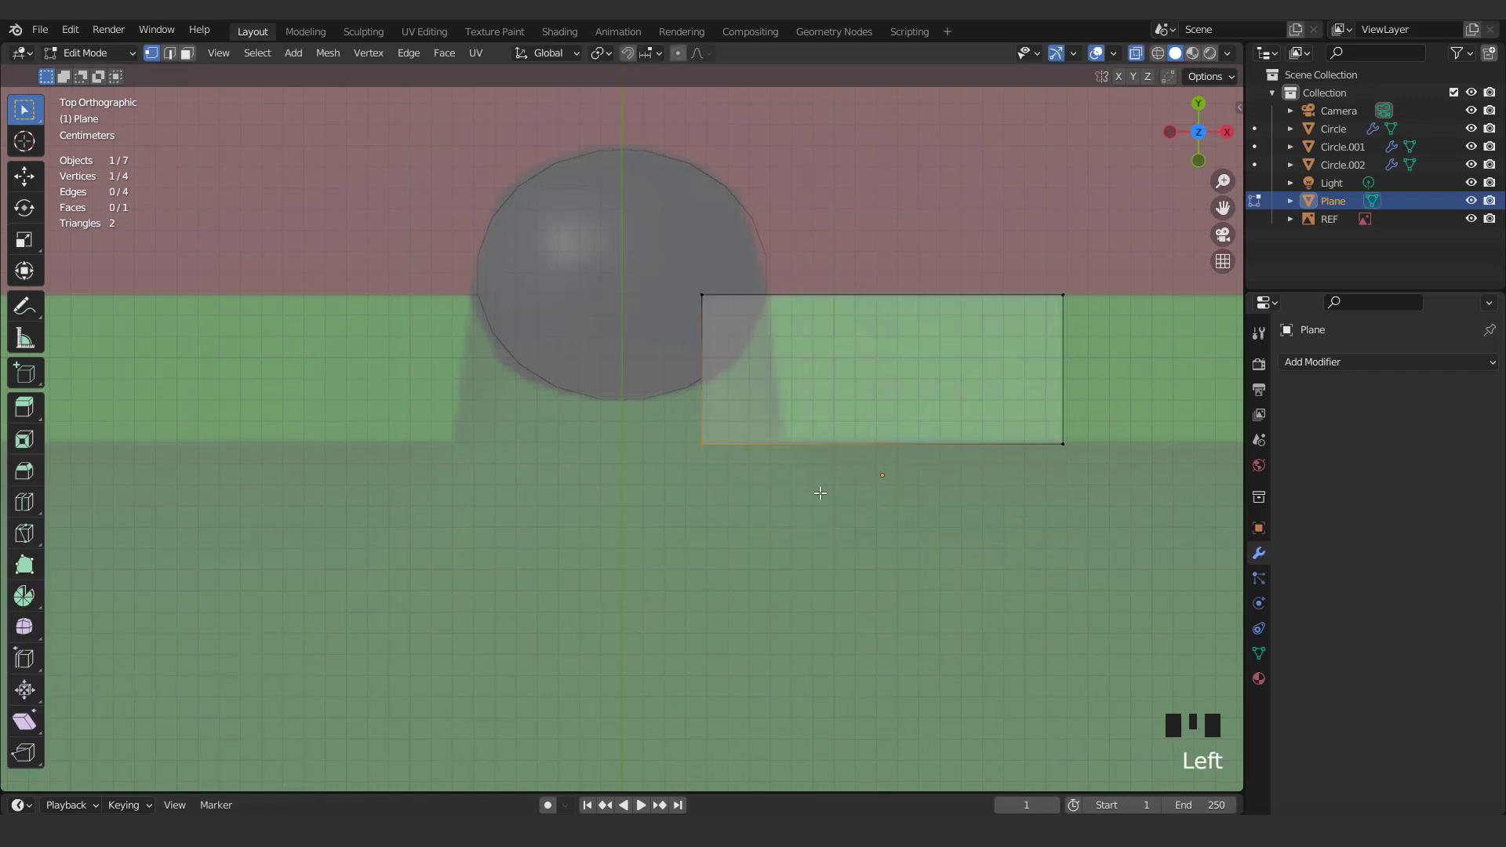
key("g")
key("x")
left_click(907, 474)
left_click(748, 317)
key("g")
key("x")
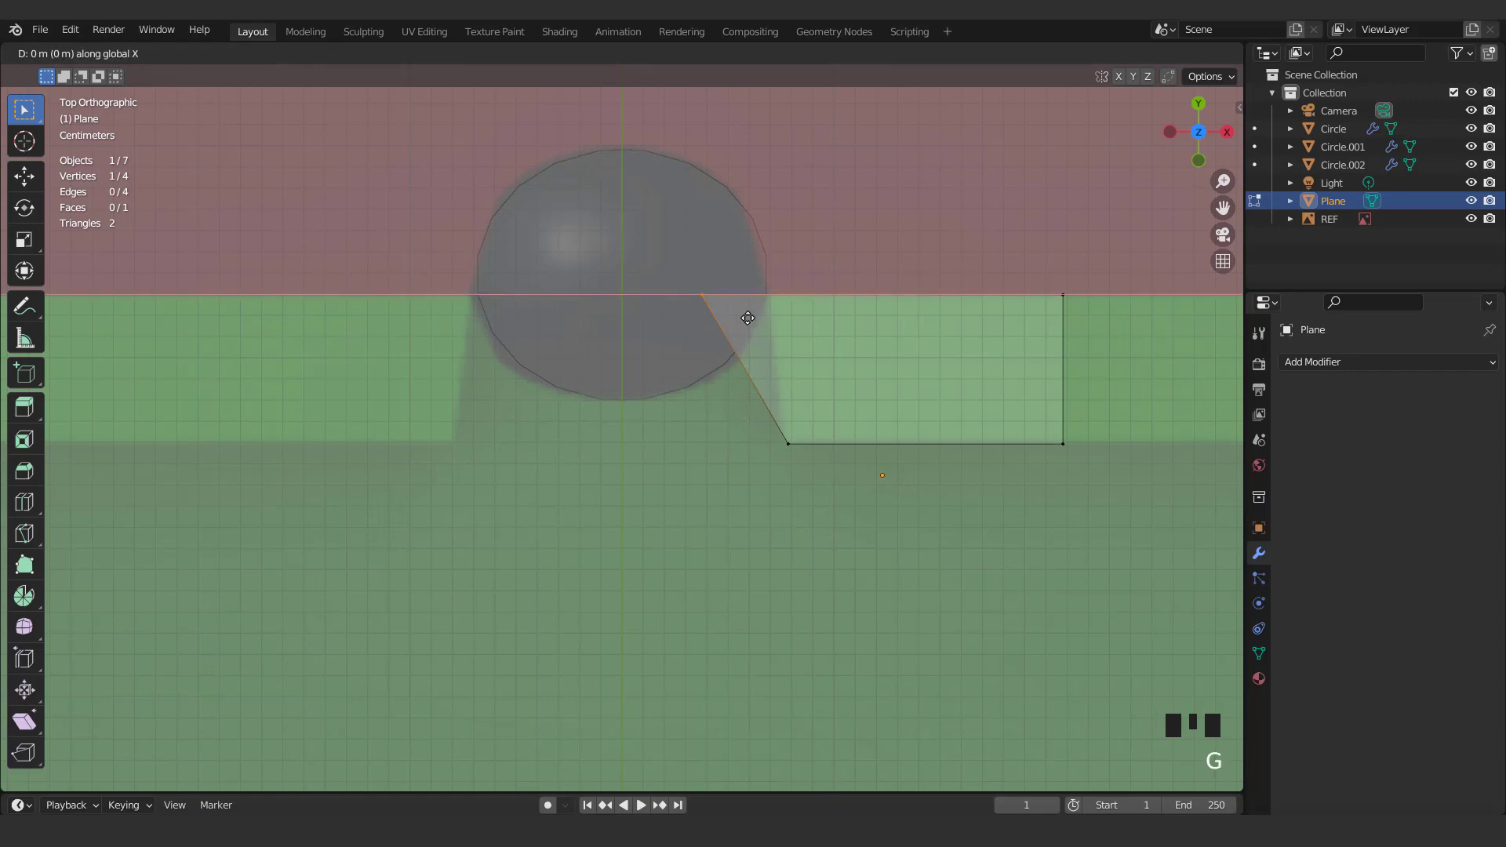
left_click(792, 330)
Stretch the plane's right edge in X to the cushion's inner corner beside the upper right corner pocket
scroll(928, 390, "down", 3)
left_click_drag(851, 330, 910, 497)
scroll(921, 475, "down", 4)
middle_click_drag(947, 438, 560, 510, "shift")
key("g")
left_click(471, 558)
key("KP_Decimal")
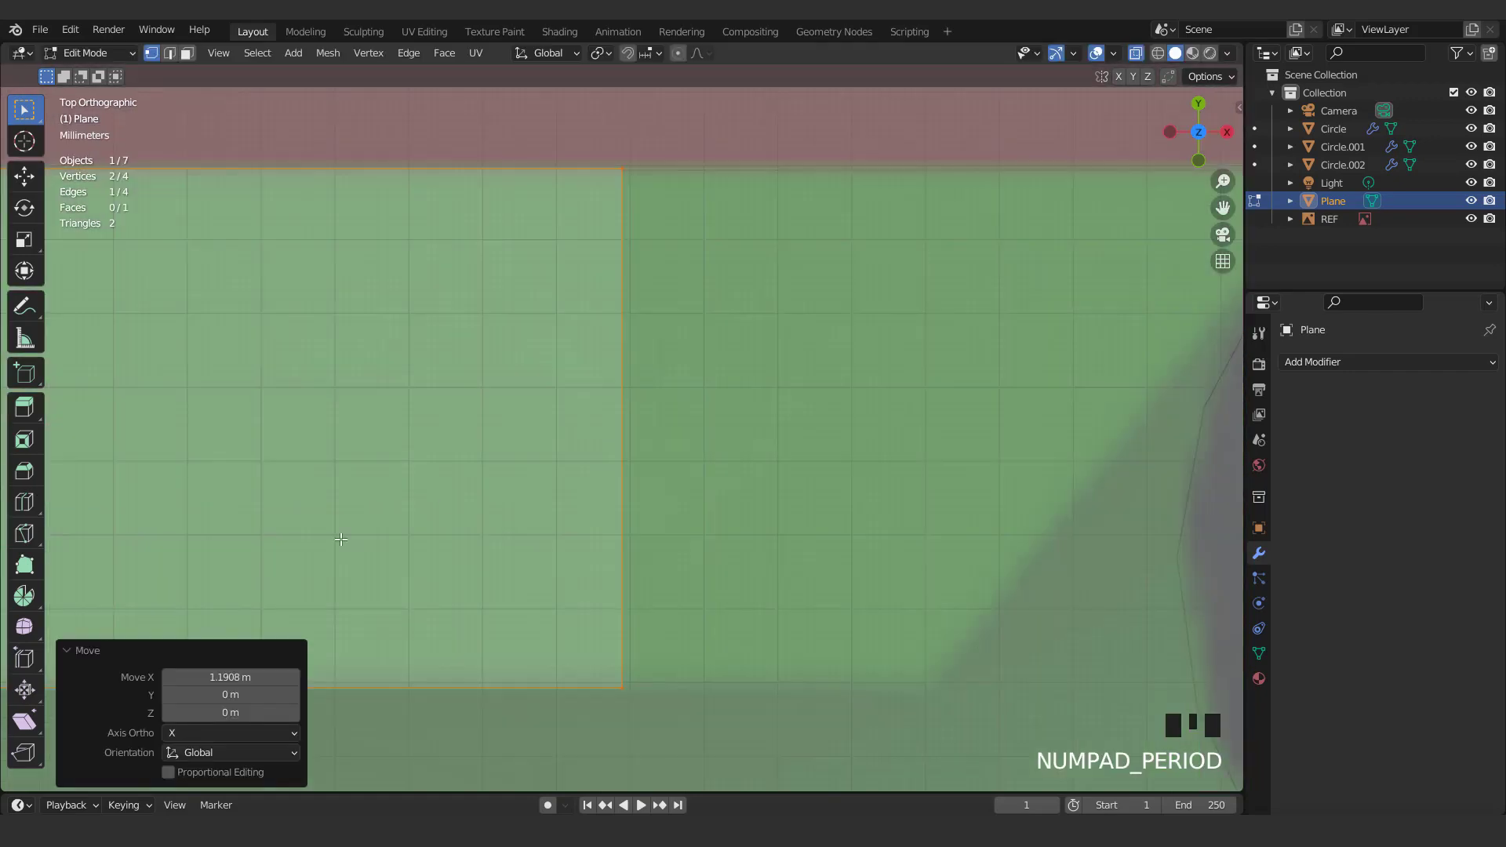
scroll(535, 472, "down", 6)
key("g")
key("x")
left_click(648, 460)
Move the cushion's upper right vertex about 0.054 m in X to the corner pocket's rim
left_click_drag(661, 313, 766, 382)
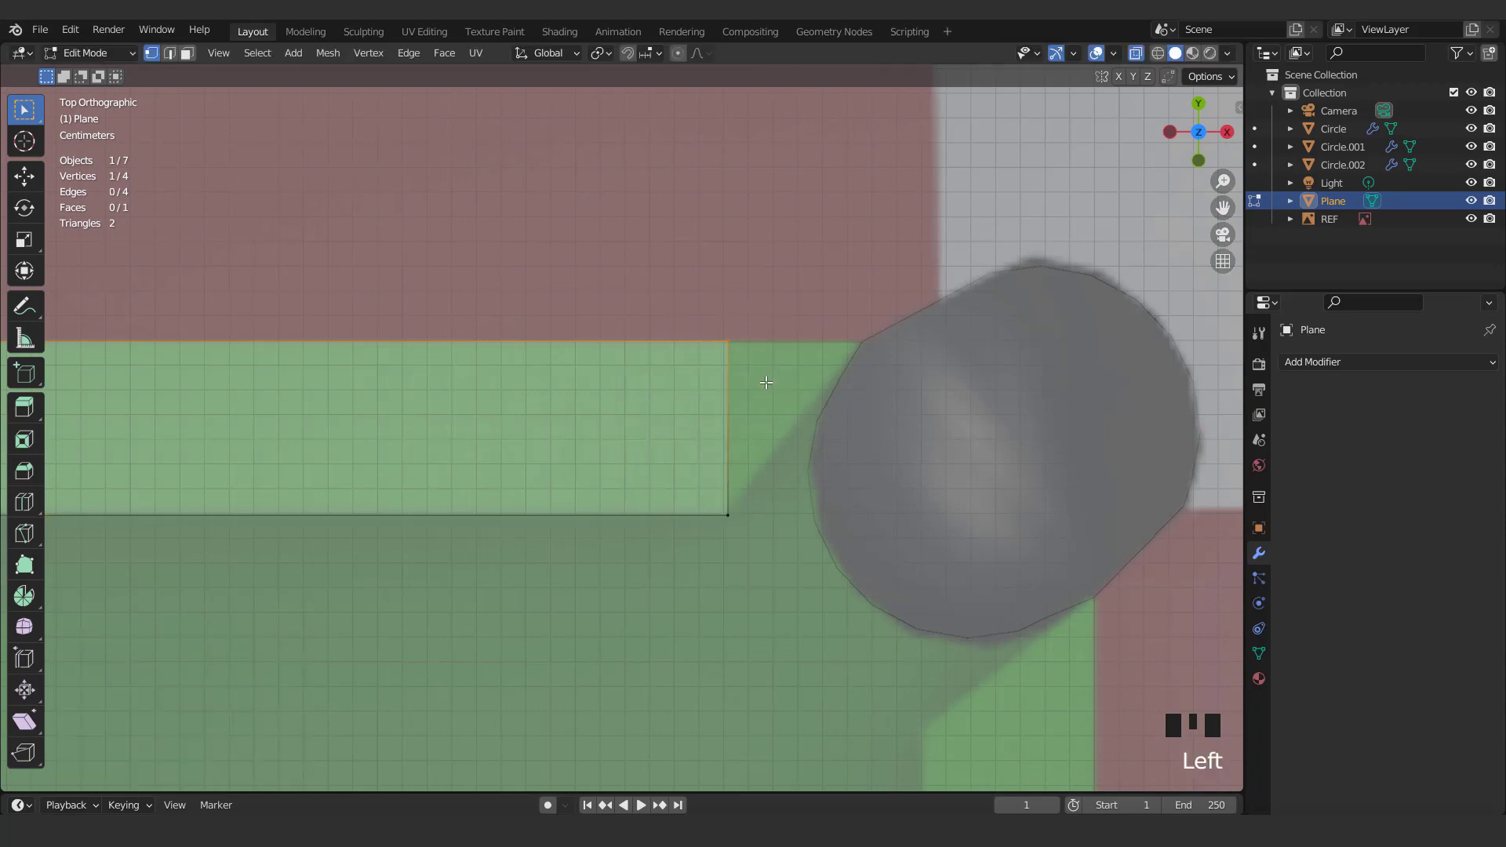
key("g")
key("x")
left_click(921, 376)
scroll(785, 440, "down", 6)
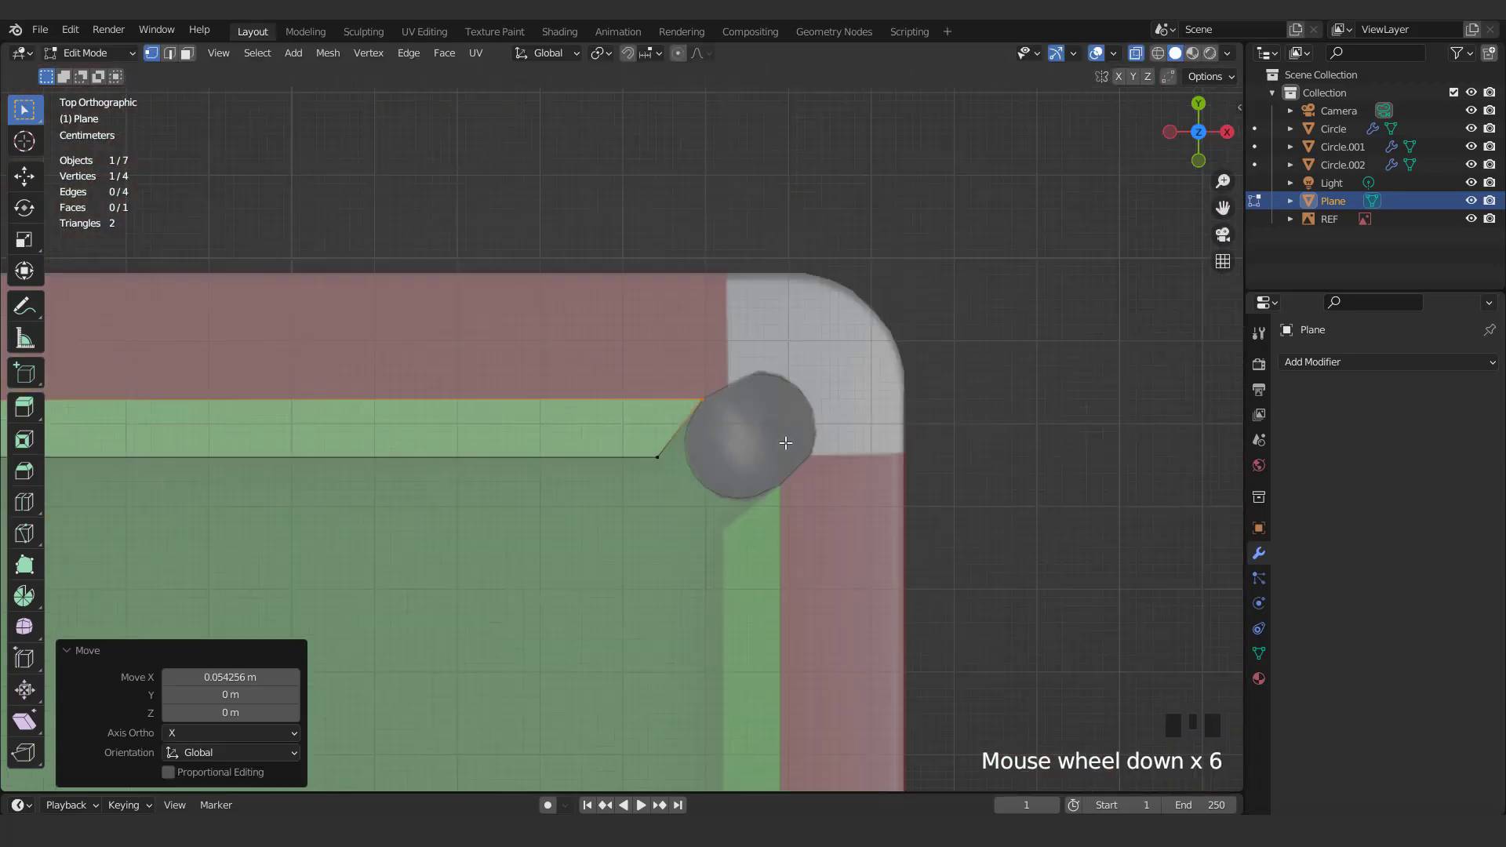
Apply all transforms (location, rotation and scale) to the cushion plane
key("Tab")
key("ctrl+a")
left_click(816, 507)
scroll(816, 507, "down", 3)
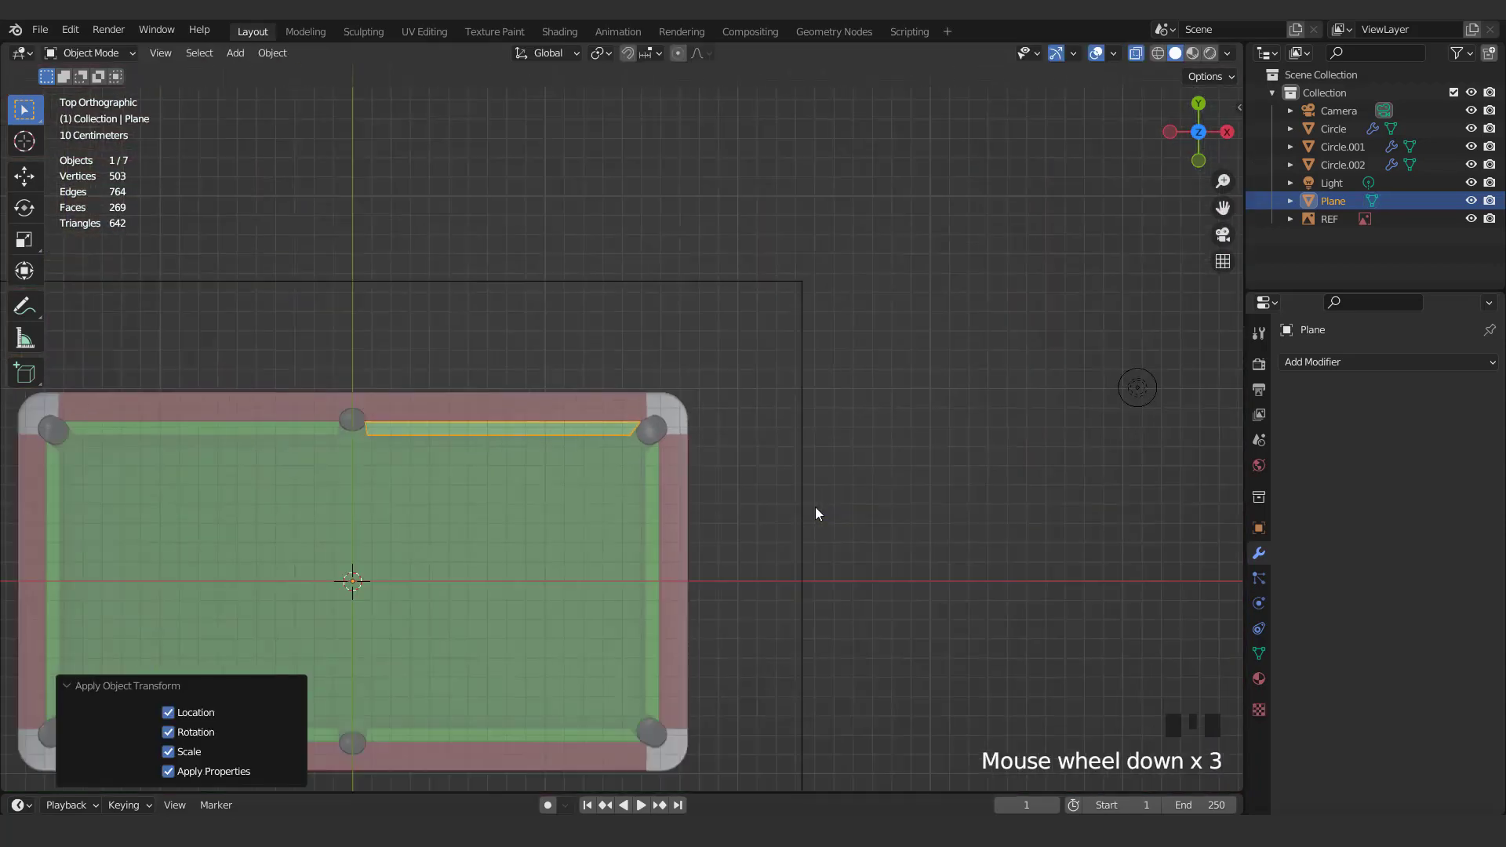
Add a Mirror modifier to the cushion plane with the X and Y axes and Clipping enabled
middle_click_drag(816, 507, 740, 393, "shift")
left_click(1334, 361)
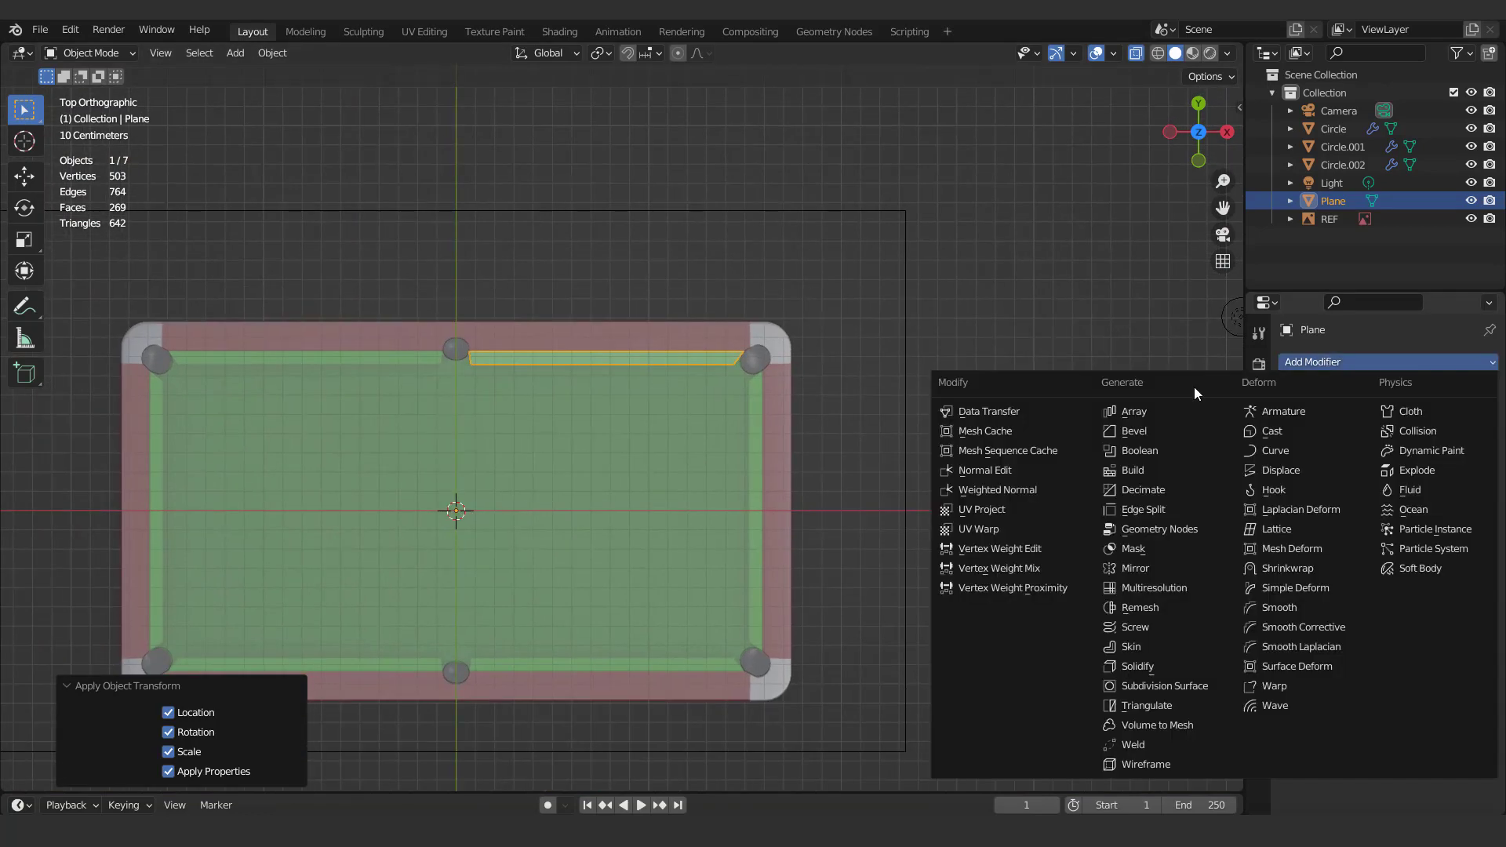
left_click(1137, 560)
left_click(1428, 417)
Duplicate the cushion face and rotate the copy -90° about Z
scroll(836, 439, "up", 2)
key("Tab")
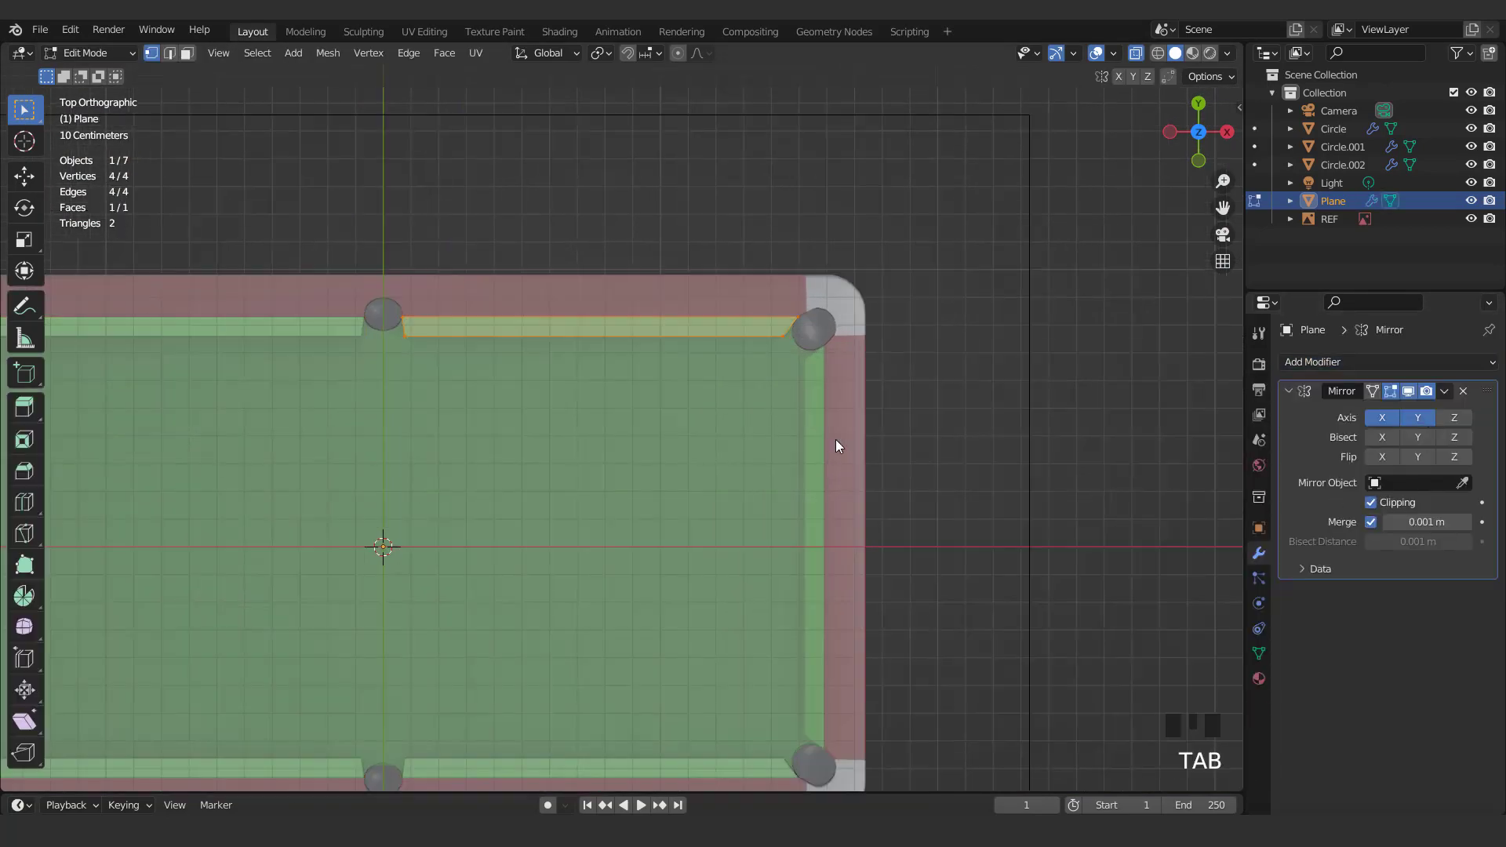
key("3")
key("shift+d")
left_click(894, 545)
type("r9")
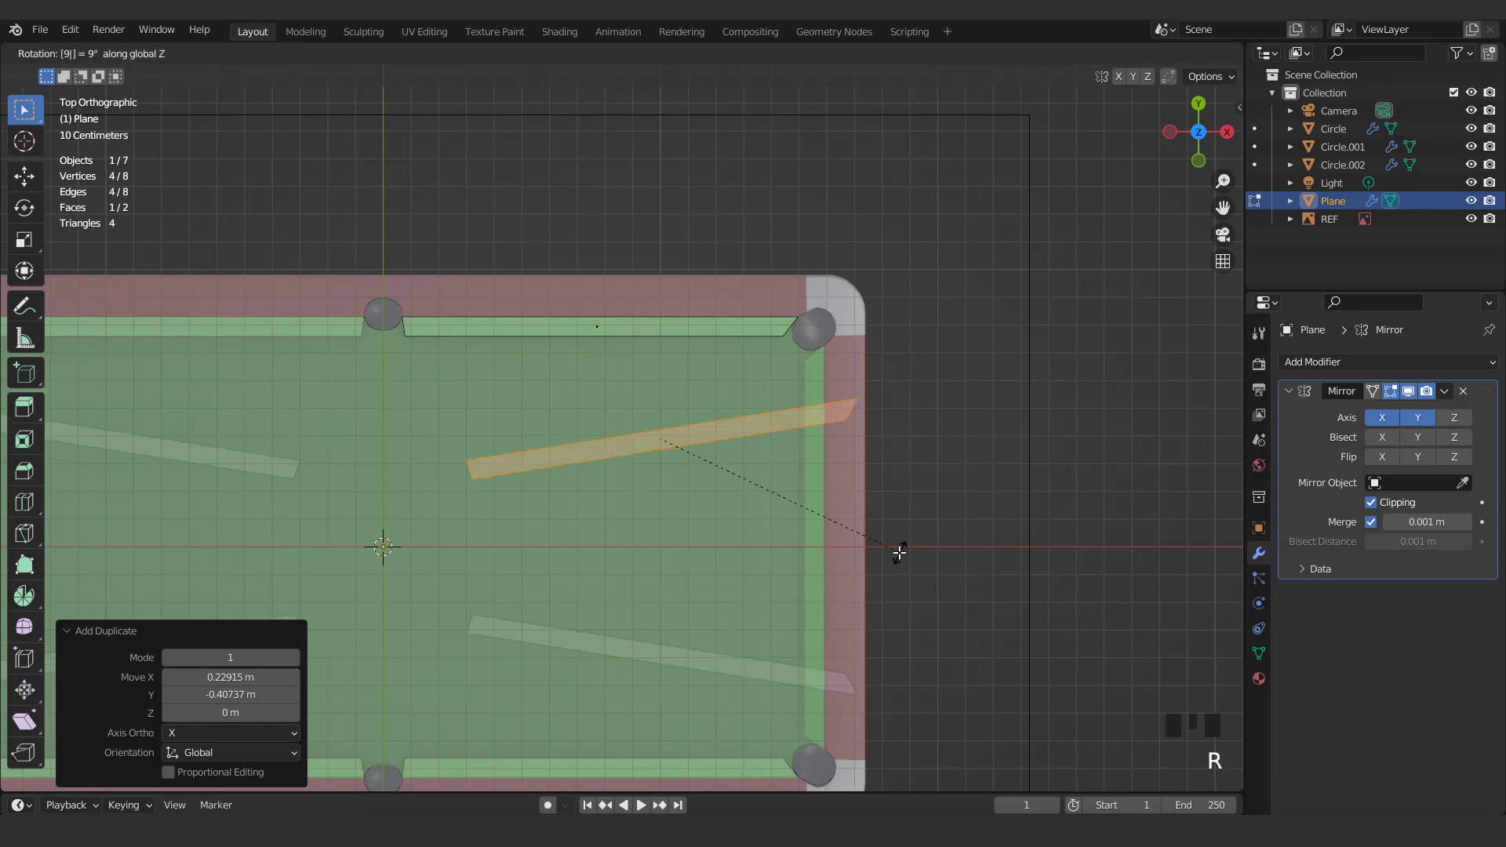
type("0")
key("Return")
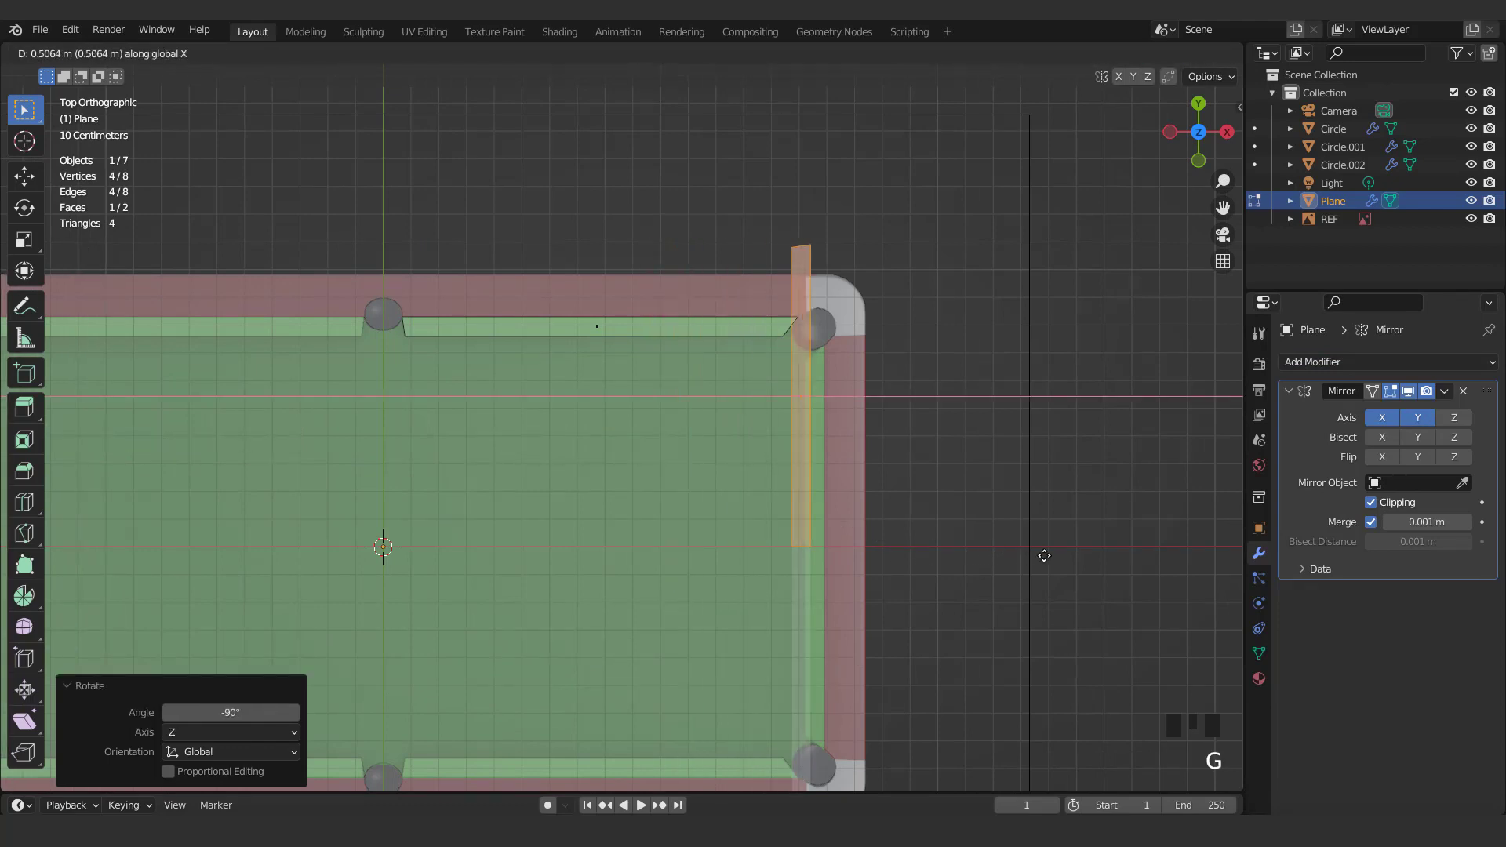
Move the rotated cushion in X onto the right side cushion and about 0.373 m in negative Y
left_click(1049, 555)
scroll(793, 578, "up", 8)
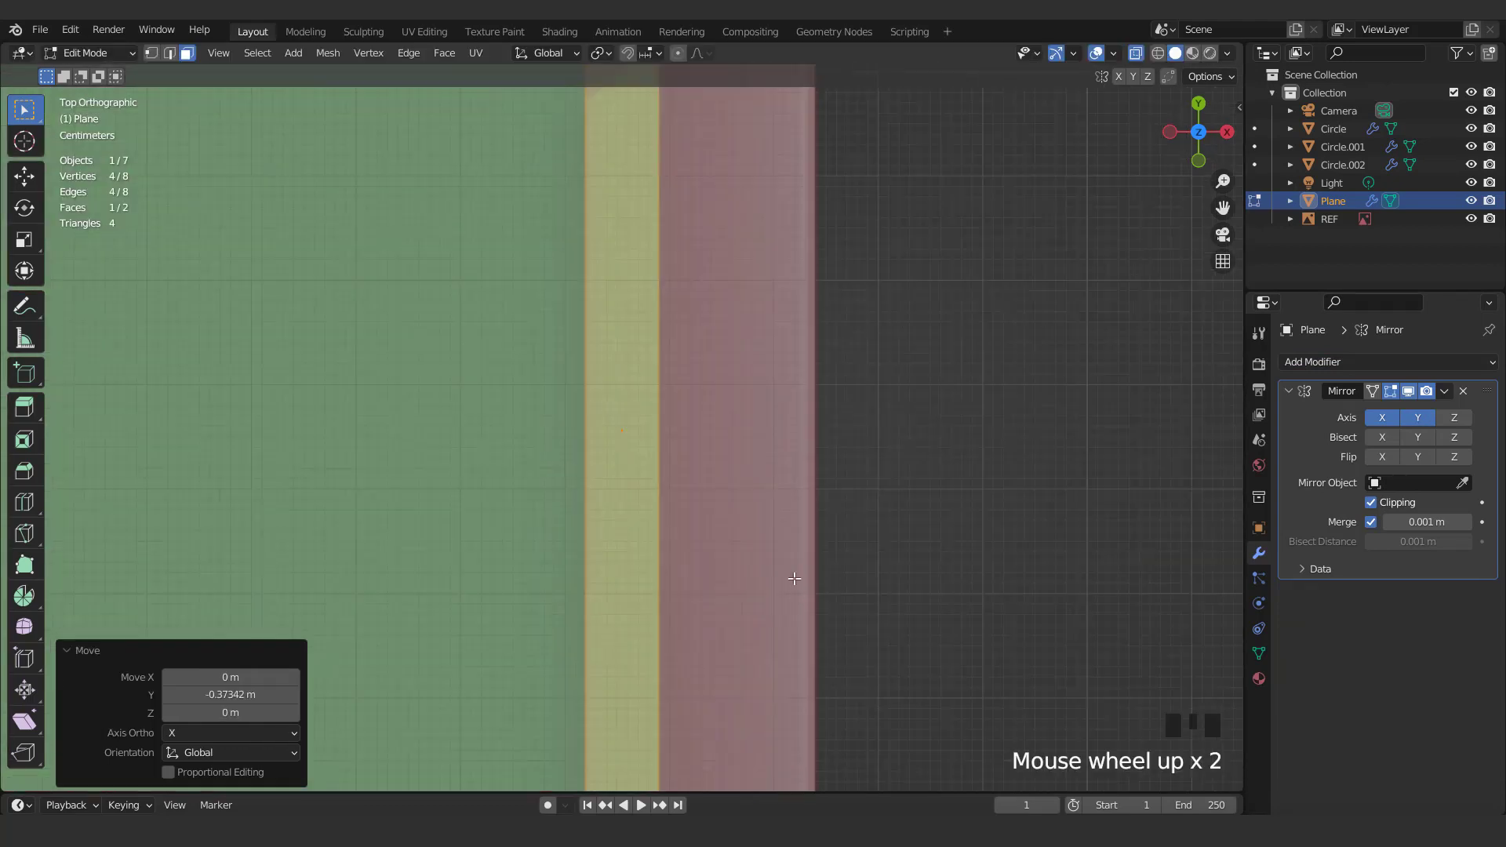
key("g")
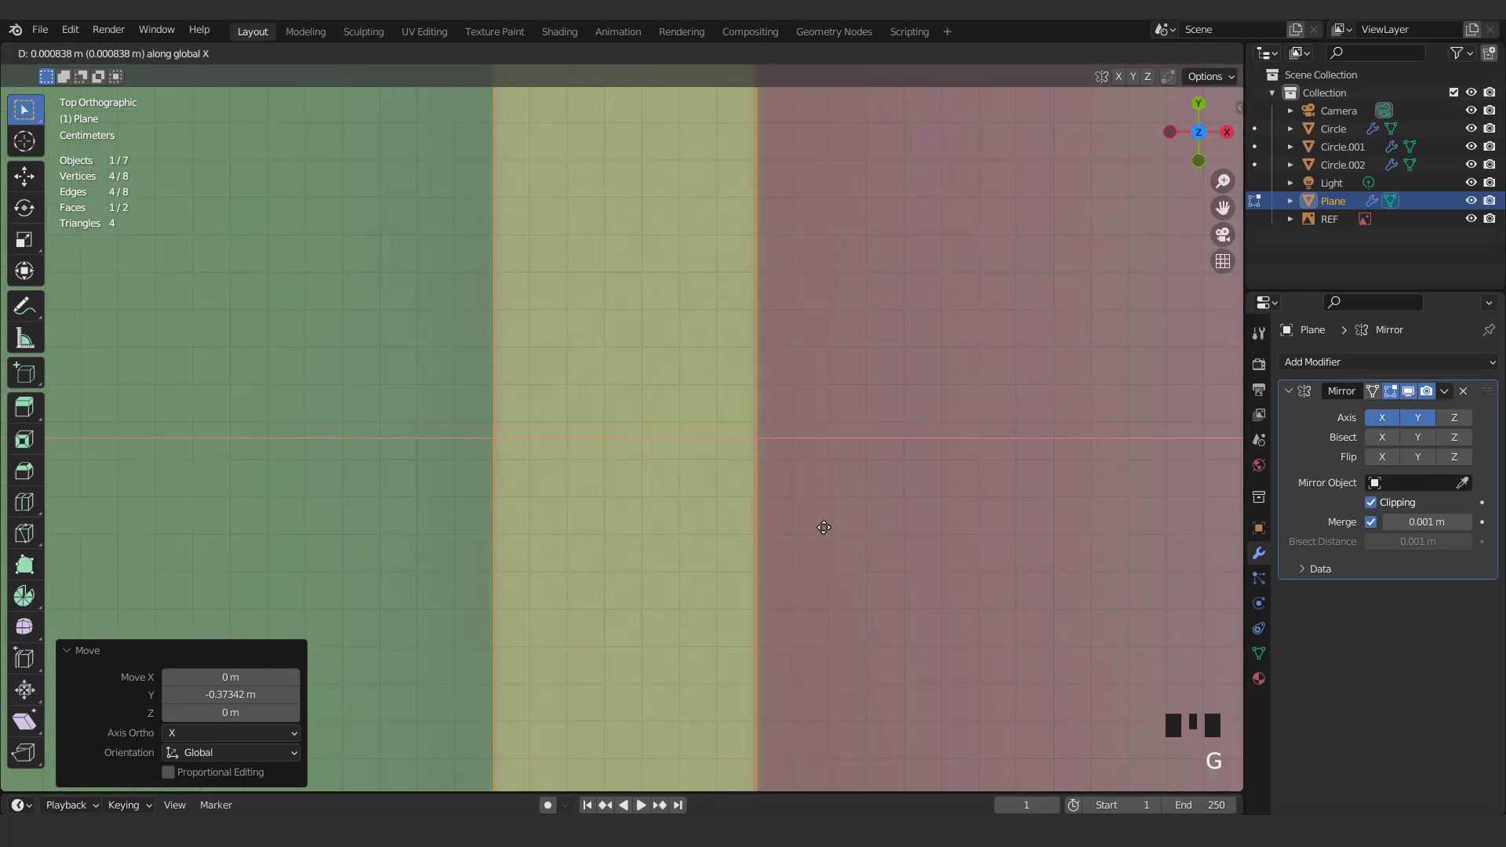
left_click(824, 527)
Move the side cushion's upper right vertex about 0.0098 m in Y to the corner pocket's rim
scroll(756, 340, "down", 9)
middle_click_drag(650, 182, 628, 383, "shift")
scroll(628, 383, "up", 4)
middle_click_drag(608, 317, 658, 504, "shift")
scroll(661, 506, "up", 1)
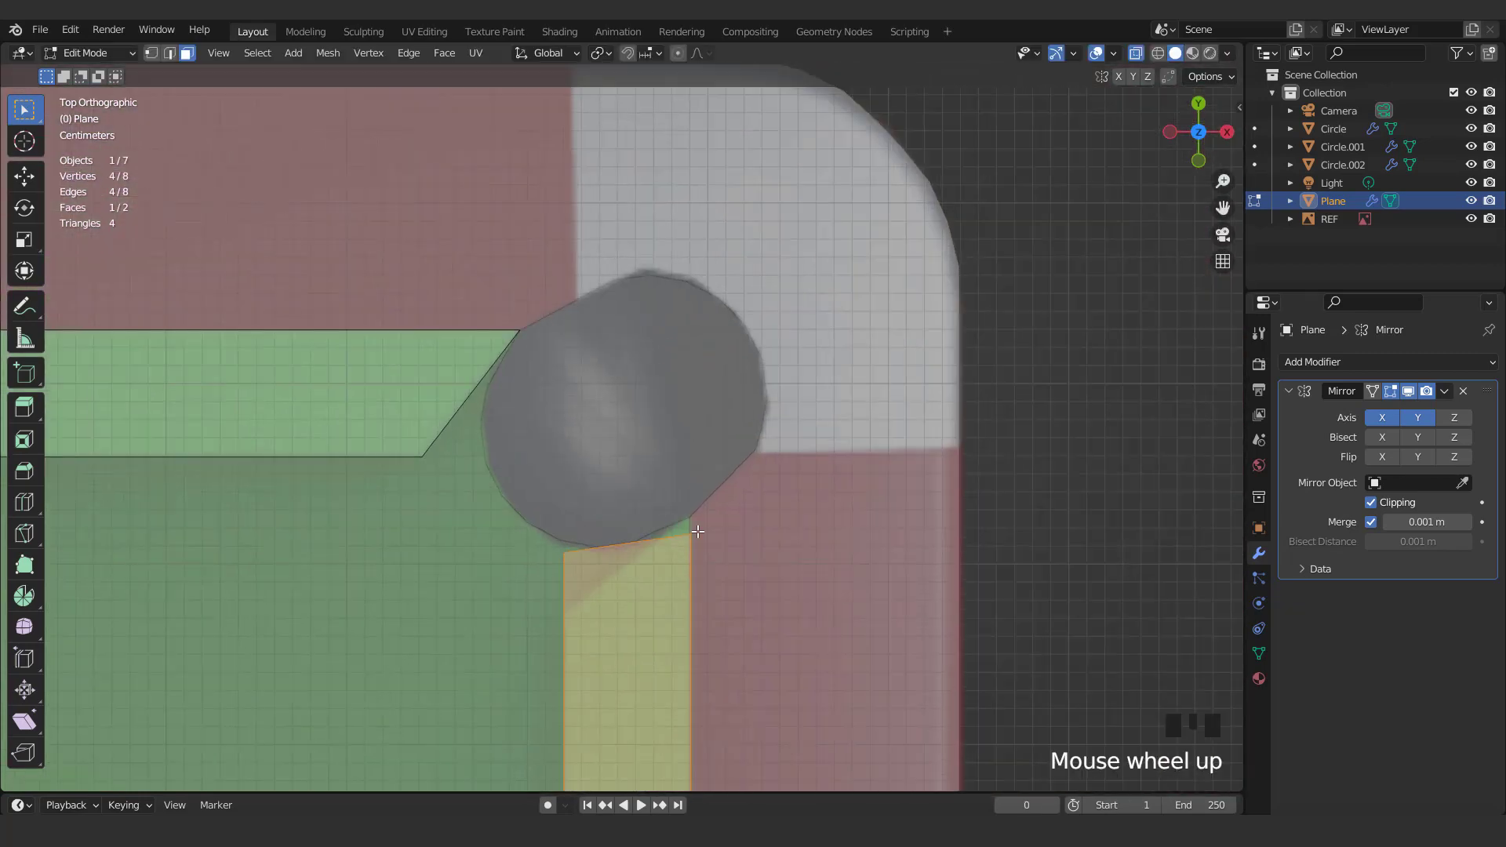
left_click(723, 581)
scroll(723, 581, "up", 1)
key("g")
left_click(713, 558)
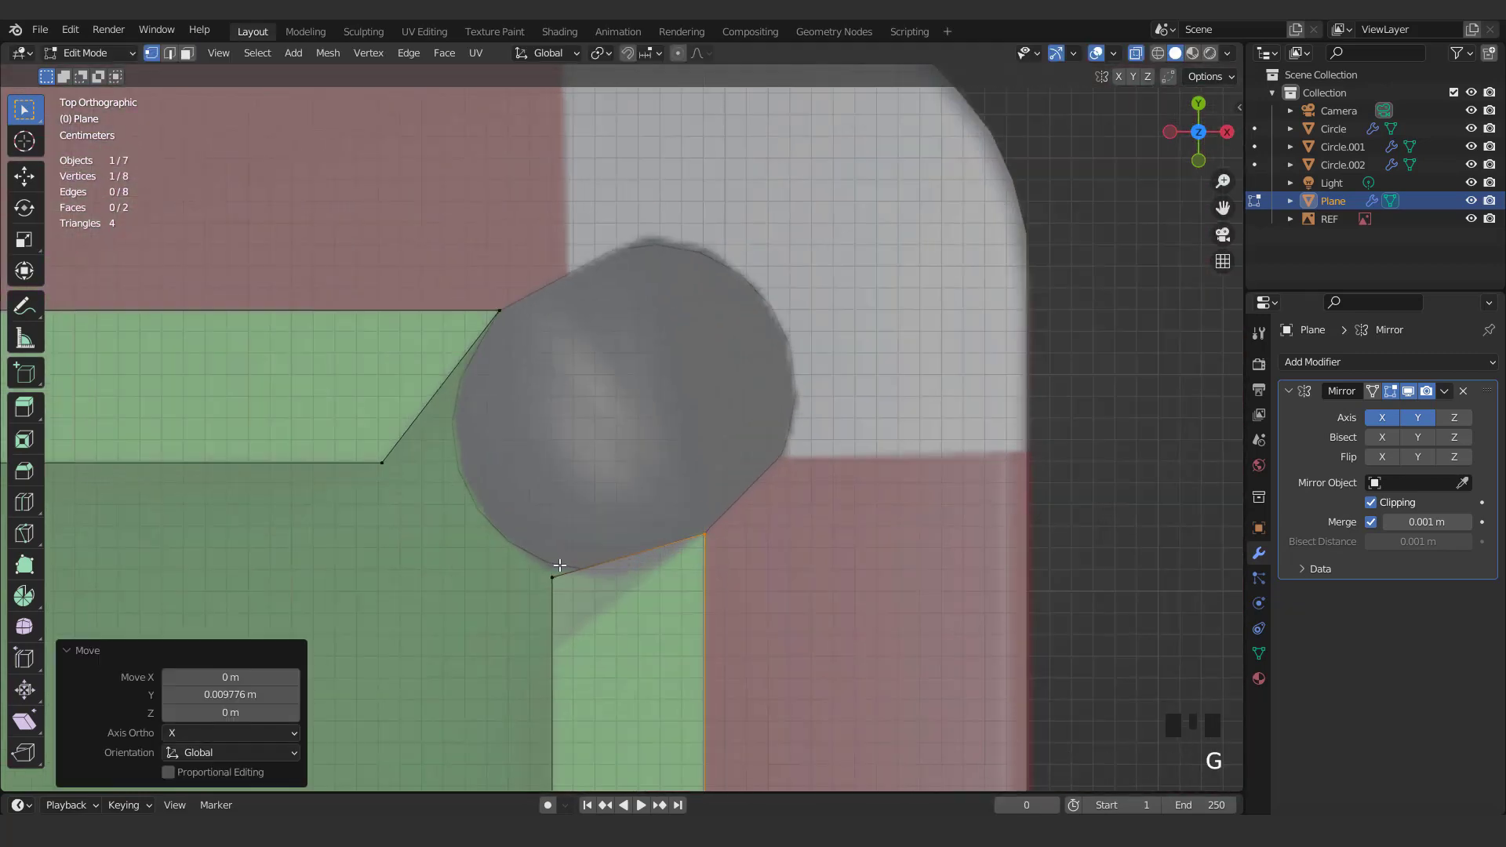
Move the side cushion's upper inner vertex along Y to angle the cushion end beside the corner pocket
left_click(554, 581)
key("g")
key("y")
left_click(587, 686)
scroll(638, 608, "down", 13)
key("Tab")
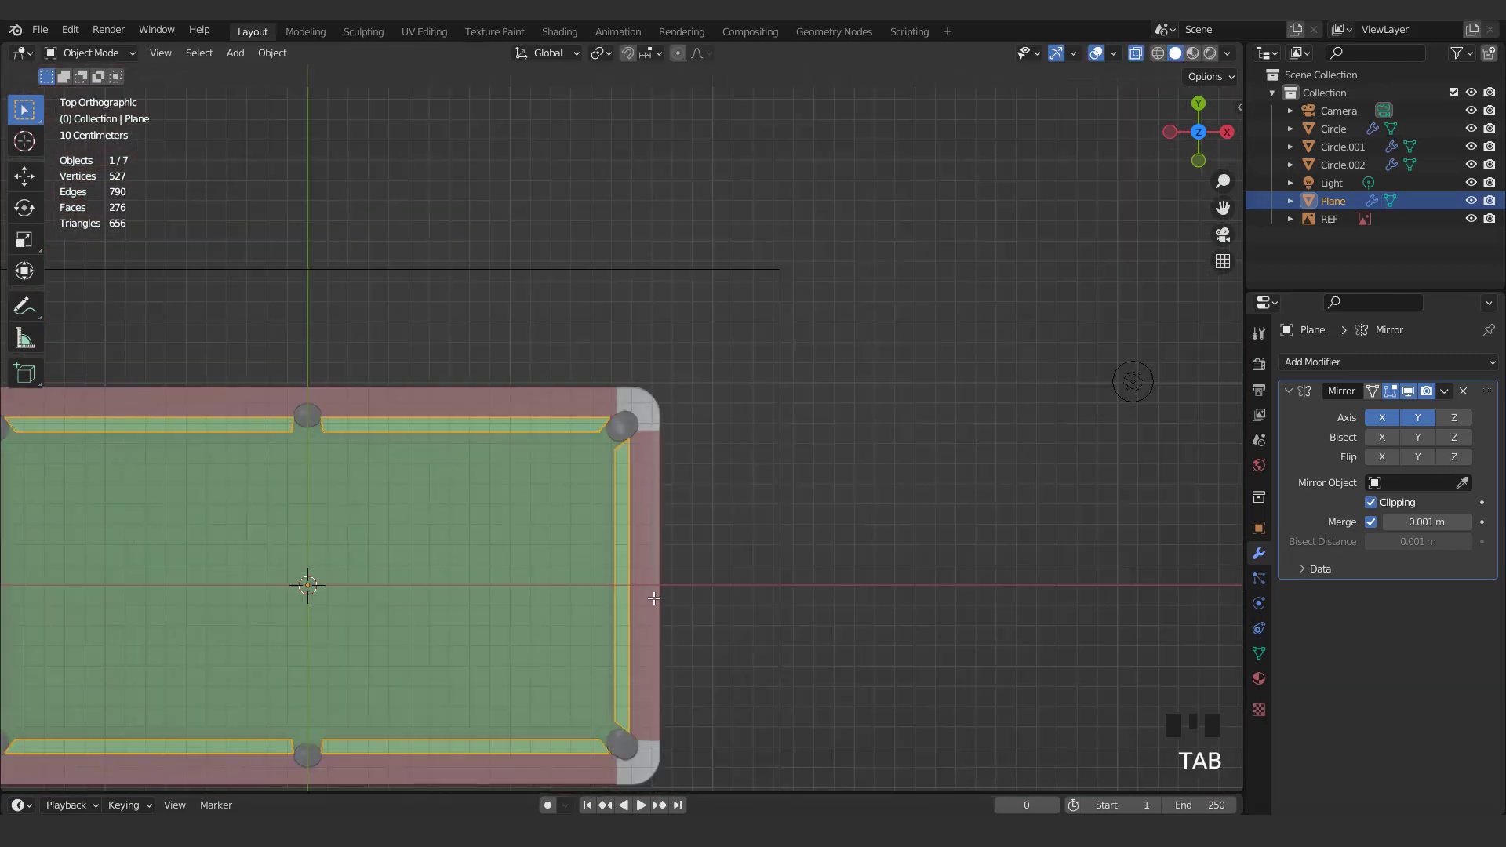
Turn off X-ray, duplicate the table rail's outer edge loop in place and separate it into its own object
middle_click_drag(655, 599, 586, 472)
left_click(1135, 54)
middle_click_drag(749, 424, 789, 430)
left_click(642, 450)
scroll(659, 463, "up", 4)
key("Tab")
scroll(794, 430, "up", 2)
right_click(794, 431)
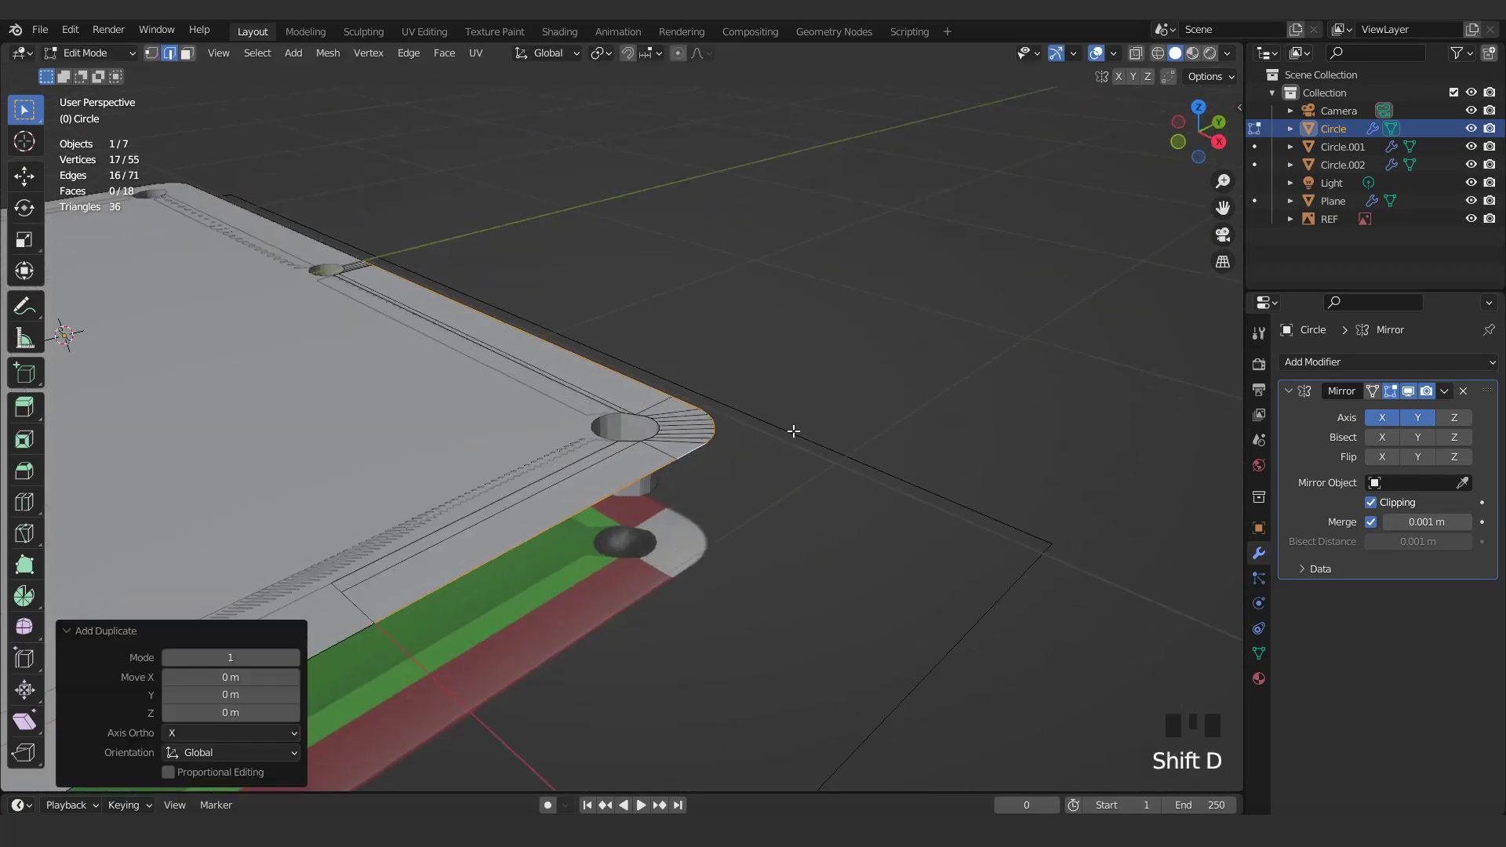
key("p")
left_click(793, 430)
key("Tab")
Edit the rail and cushions together and extrude their faces upward along Z to give them thickness
left_click(690, 453)
middle_click_drag(690, 453, 673, 491)
left_click(652, 437)
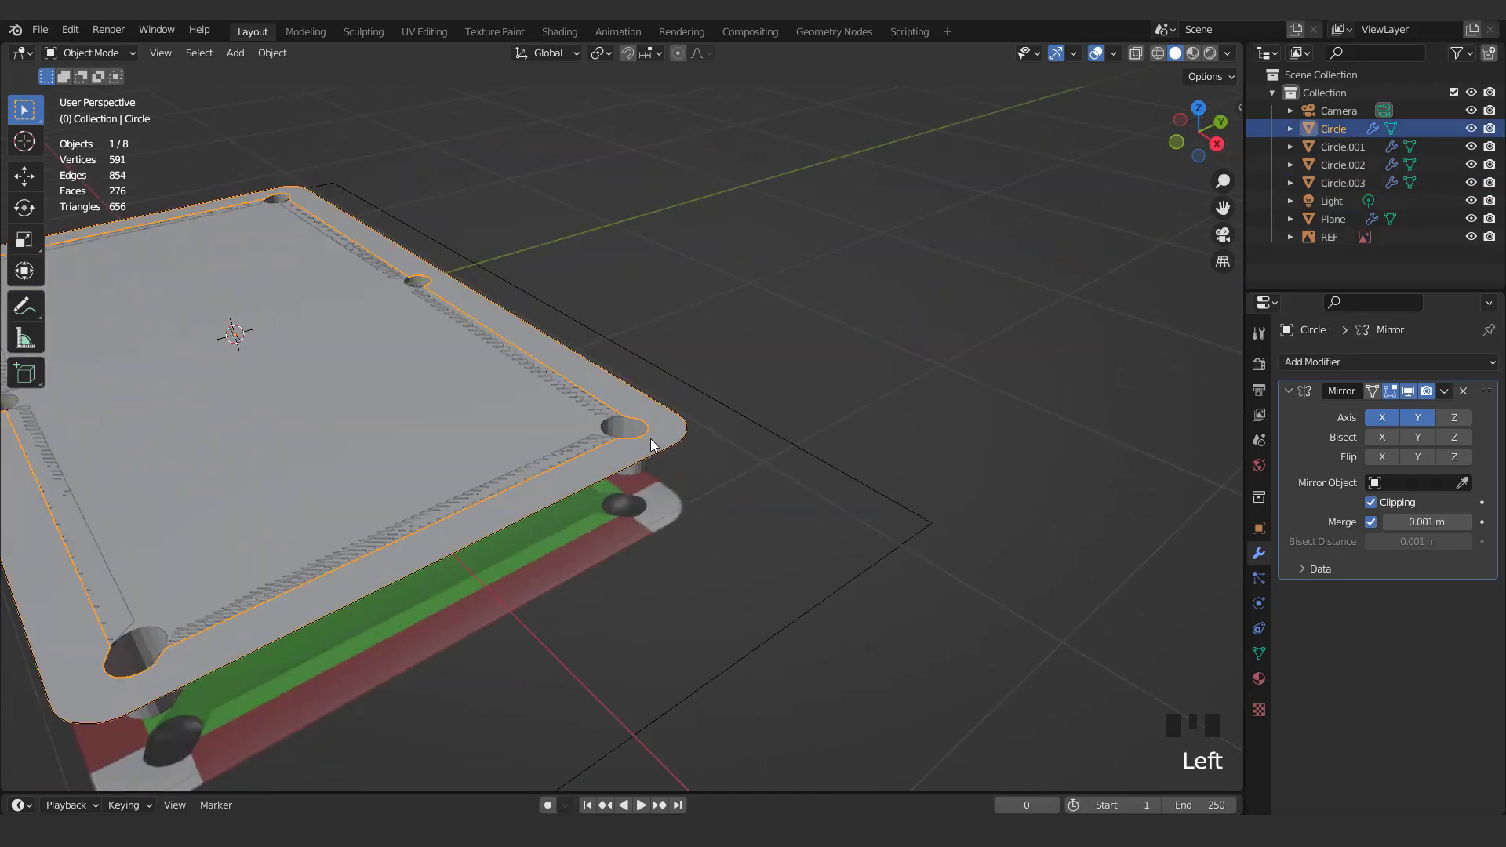
middle_click_drag(652, 437, 634, 455)
left_click(609, 392, "shift")
key("Tab")
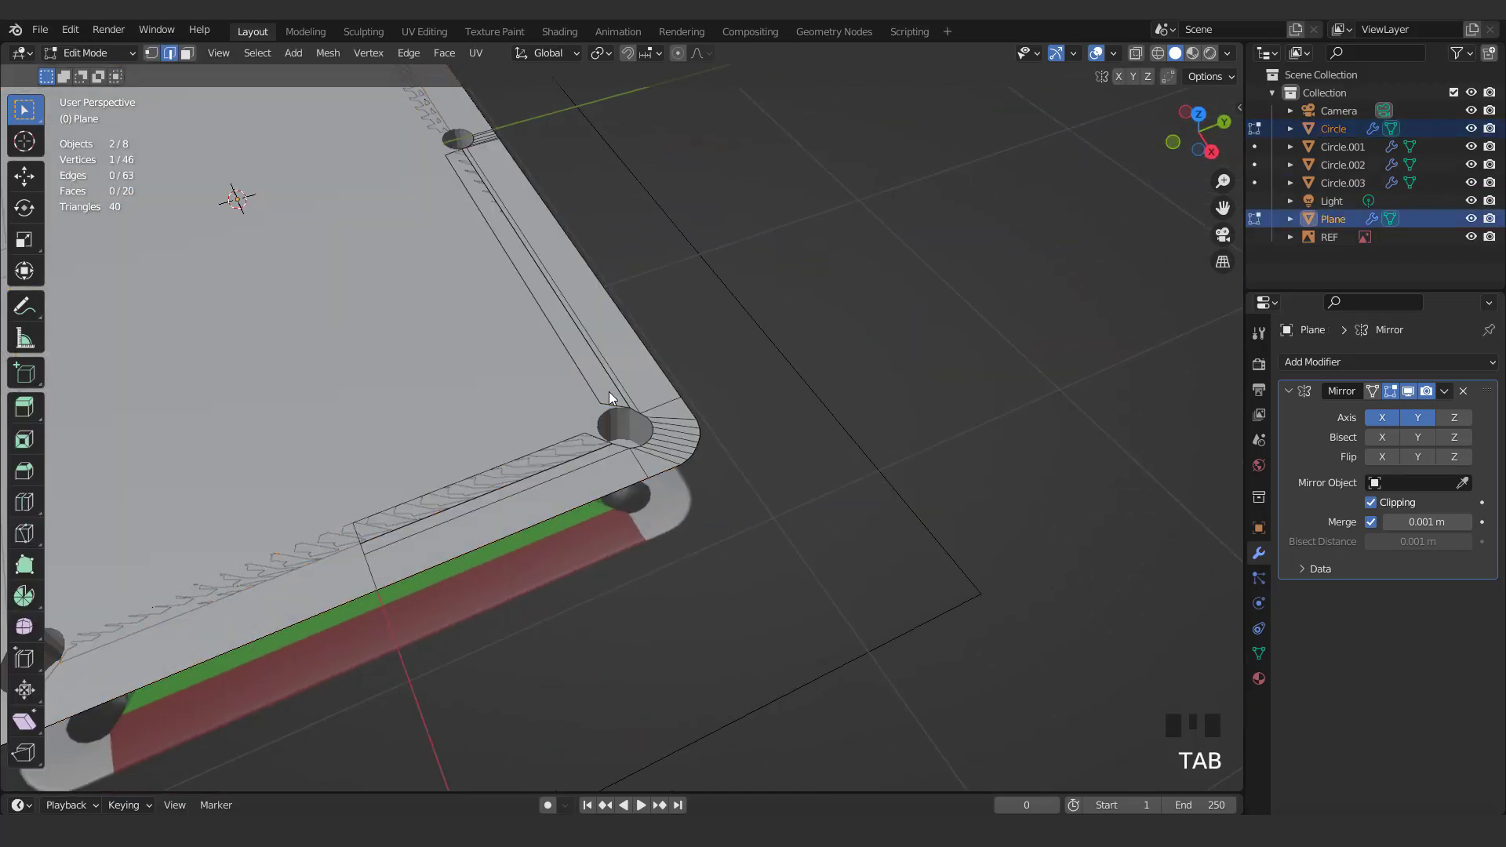
middle_click_drag(609, 392, 663, 409)
scroll(661, 397, "up", 5)
key("e")
left_click(667, 369)
key("g")
key("z")
left_click(808, 388)
Bevel the rail's outer top edge loop around the table with several segments
scroll(773, 400, "down", 2)
scroll(663, 409, "up", 1)
key("2")
double_click(760, 450)
scroll(761, 450, "up", 3)
middle_click_drag(761, 449, 880, 433)
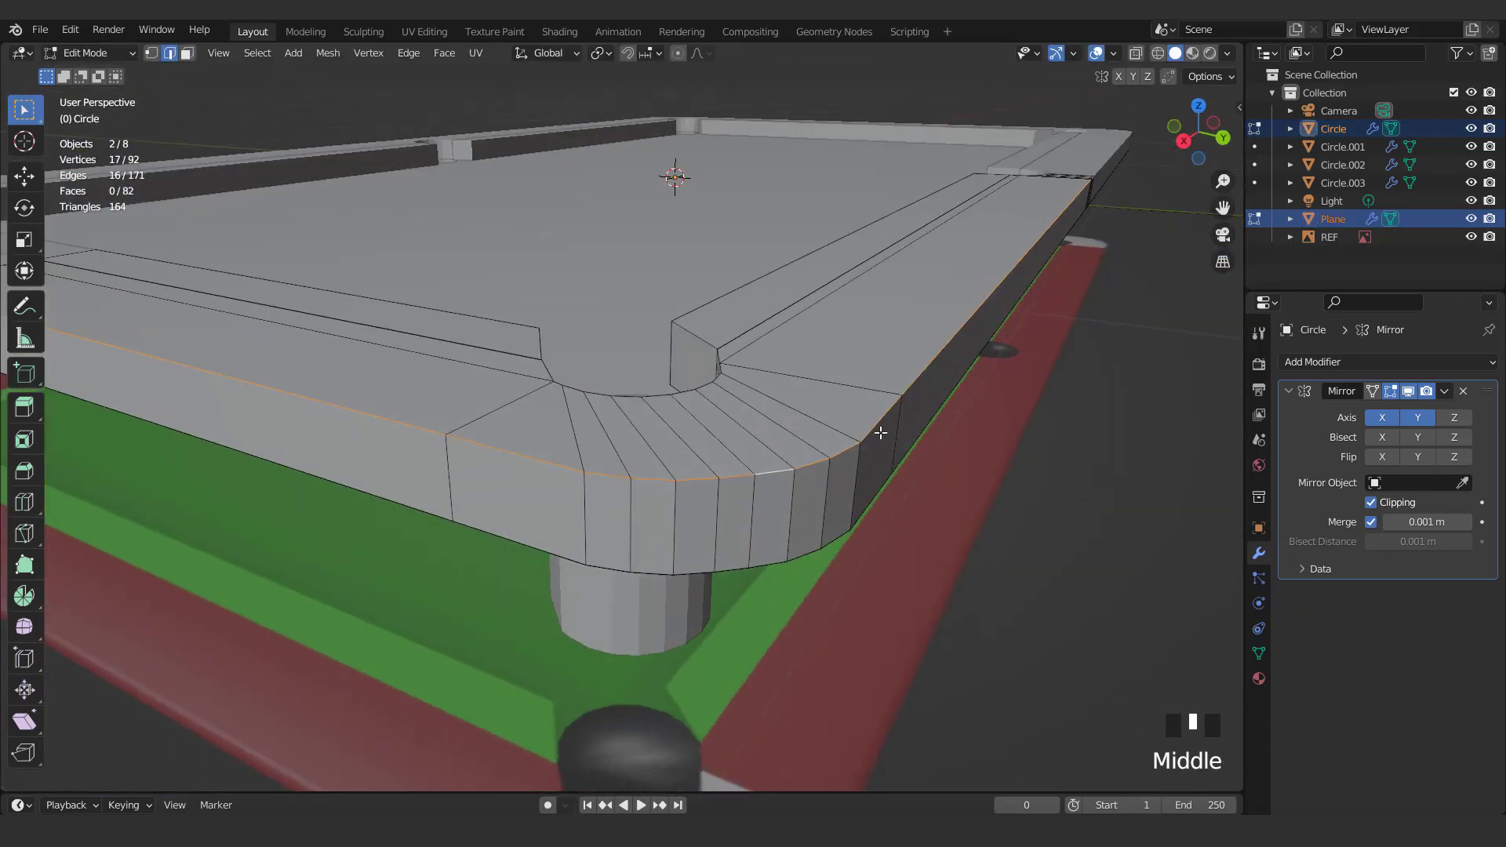
scroll(882, 447, "up", 1)
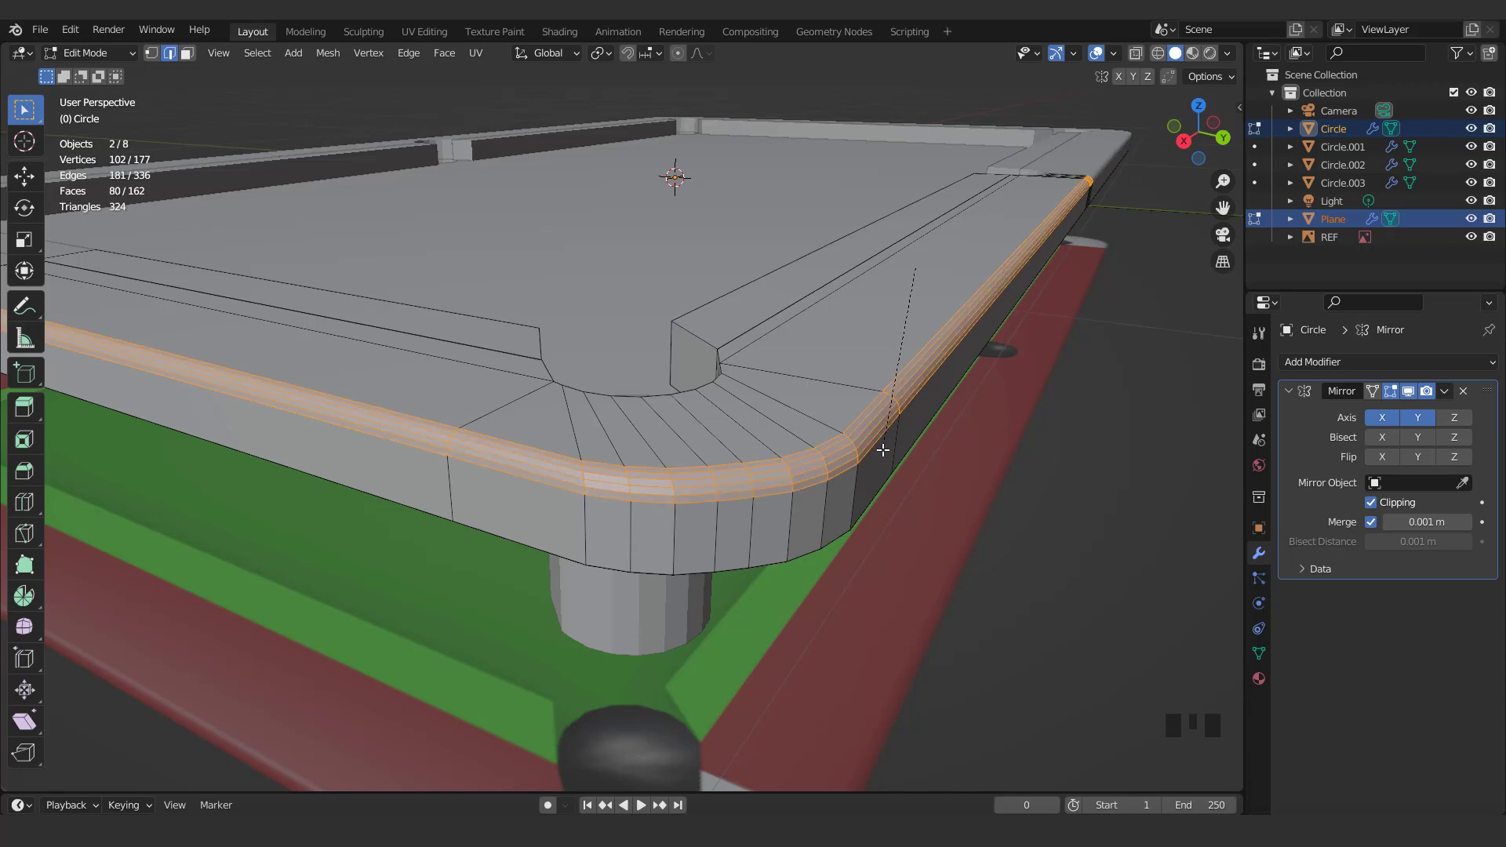
left_click(886, 454)
Shade the rail and cushions smooth and enable Auto Smooth at 30° on the rail
key("Tab")
right_click(849, 416)
left_click(849, 416)
middle_click_drag(848, 415, 1291, 660)
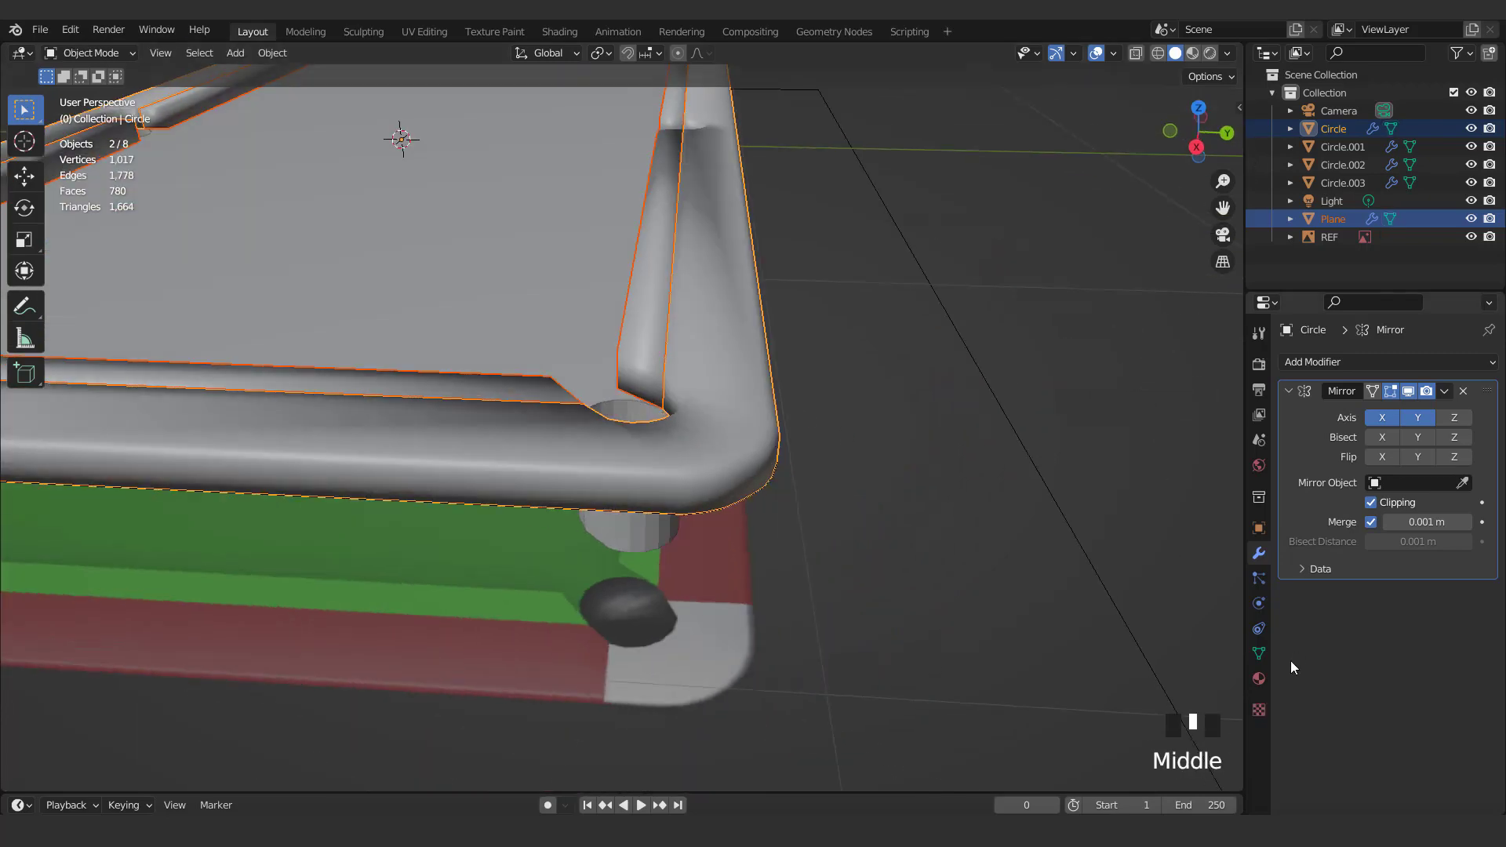
scroll(1291, 660, "down", 4)
left_click(1294, 701)
scroll(1357, 710, "down", 3)
left_click(1370, 704)
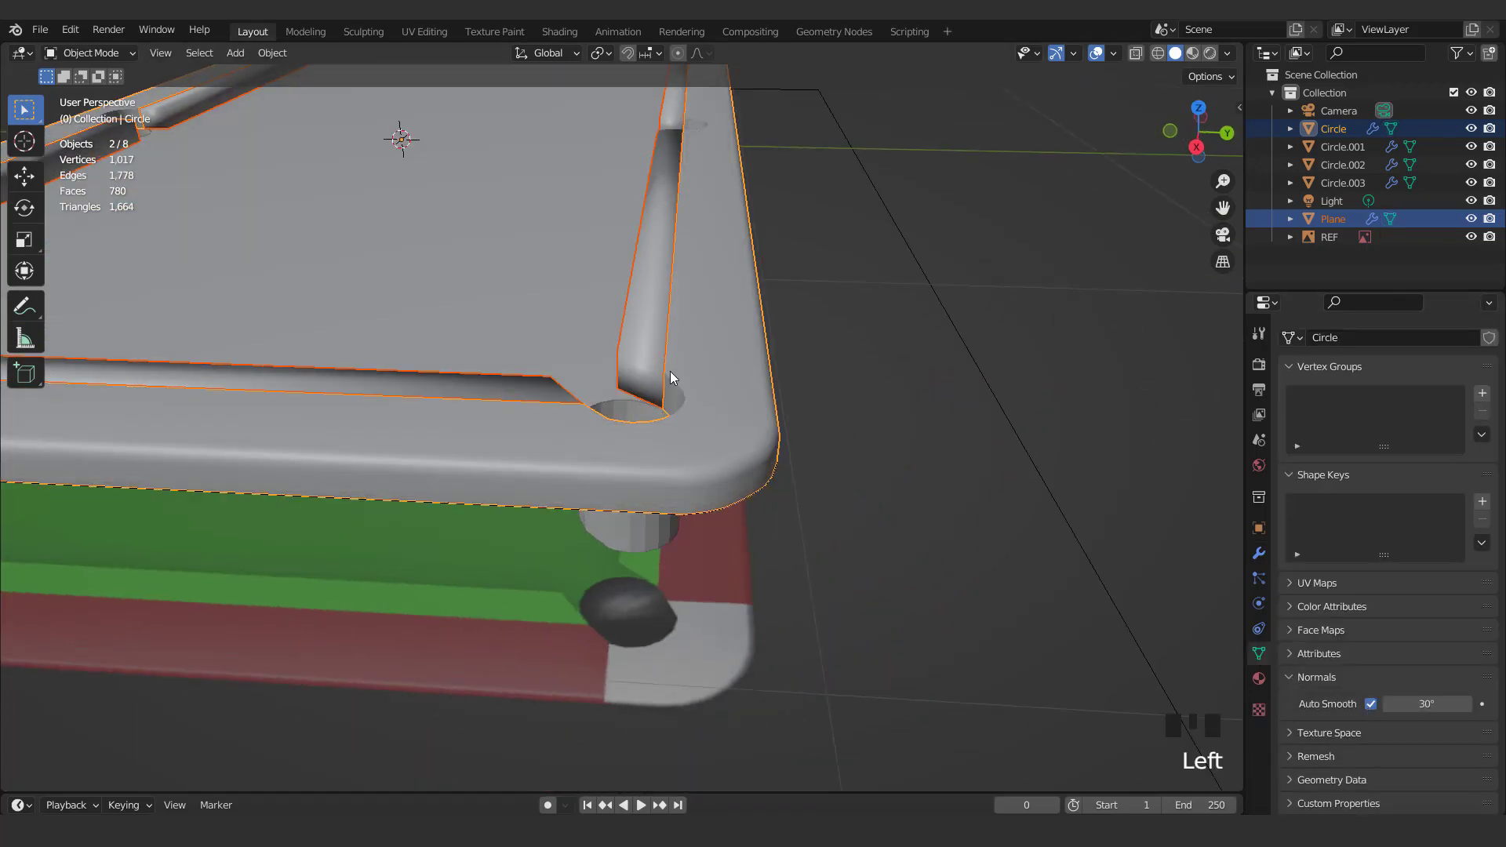
Enable Auto Smooth at 30° on the cushions
left_click(654, 359)
middle_click_drag(637, 384, 719, 396)
left_click(1370, 703)
Add a Bevel modifier to the cushions with 2 segments and an amount of 0.001 m
left_click(1258, 553)
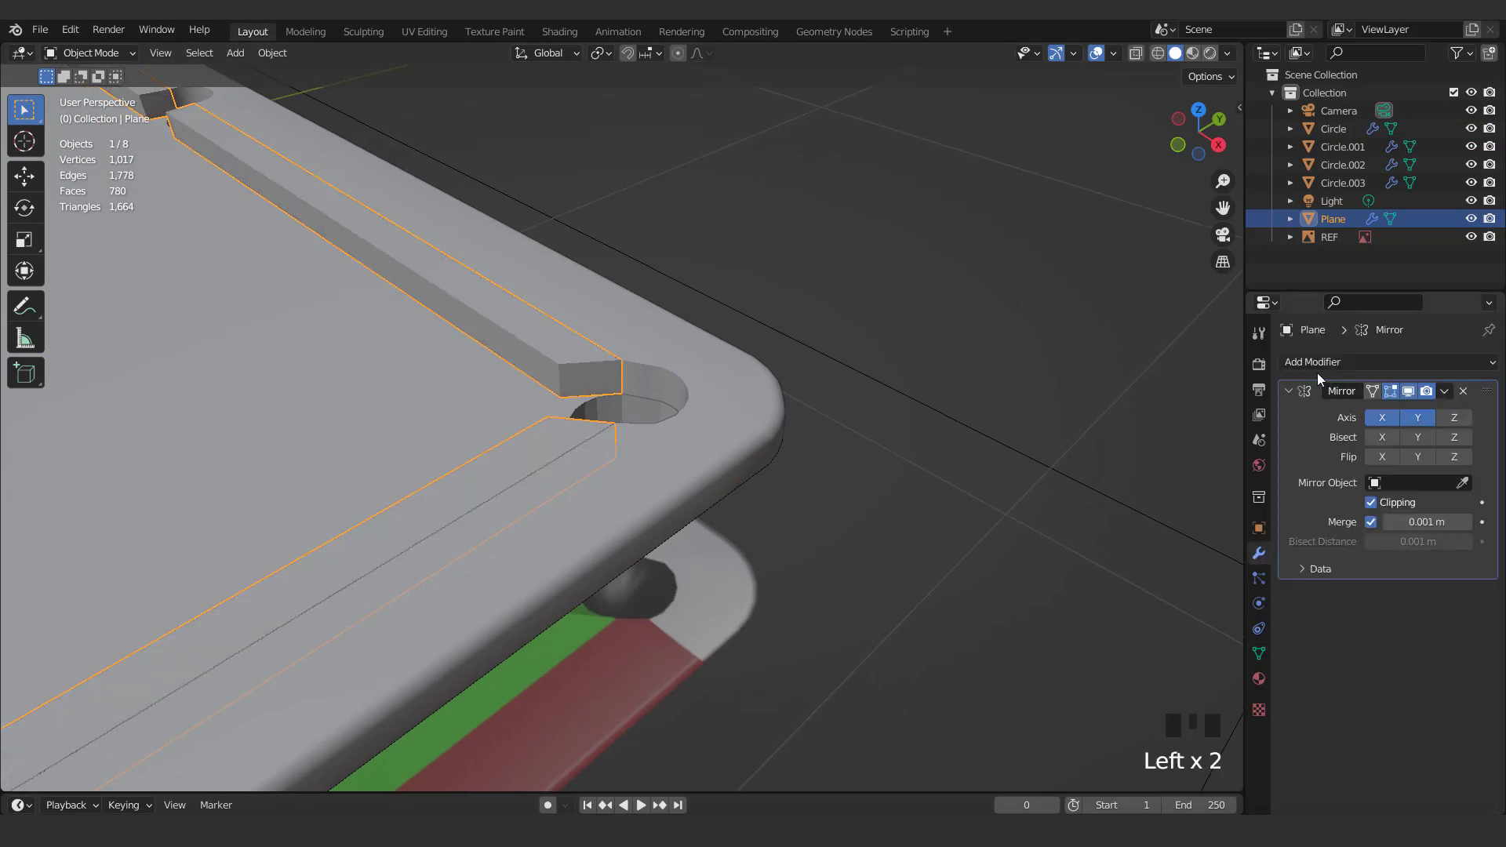
left_click(1296, 363)
left_click(1147, 428)
left_click(1465, 509)
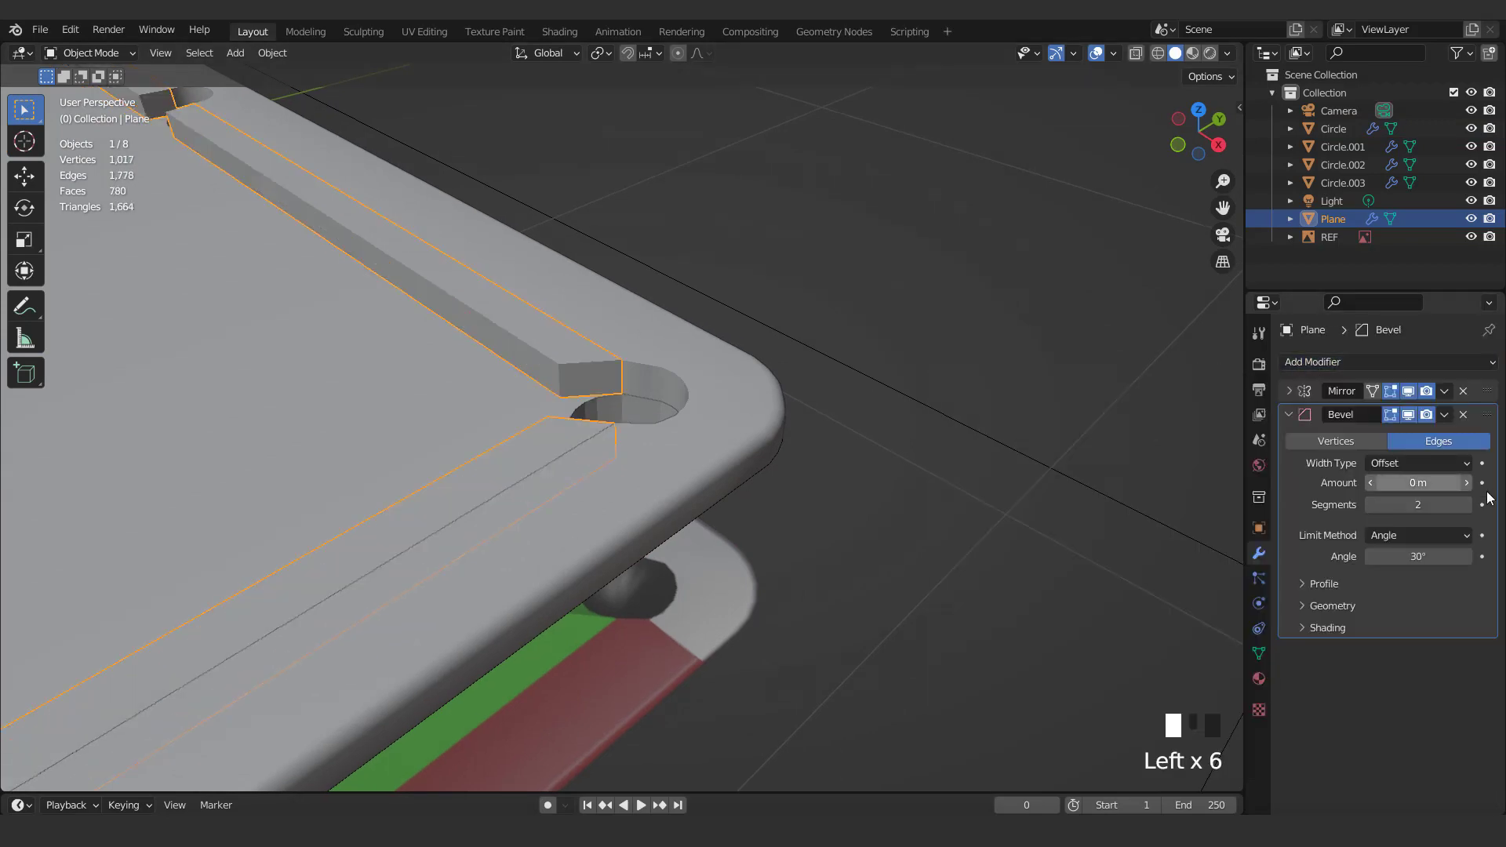
left_click_drag(1418, 482, 1380, 482)
middle_click_drag(806, 376, 721, 396)
scroll(722, 391, "up", 2)
left_click(1417, 482)
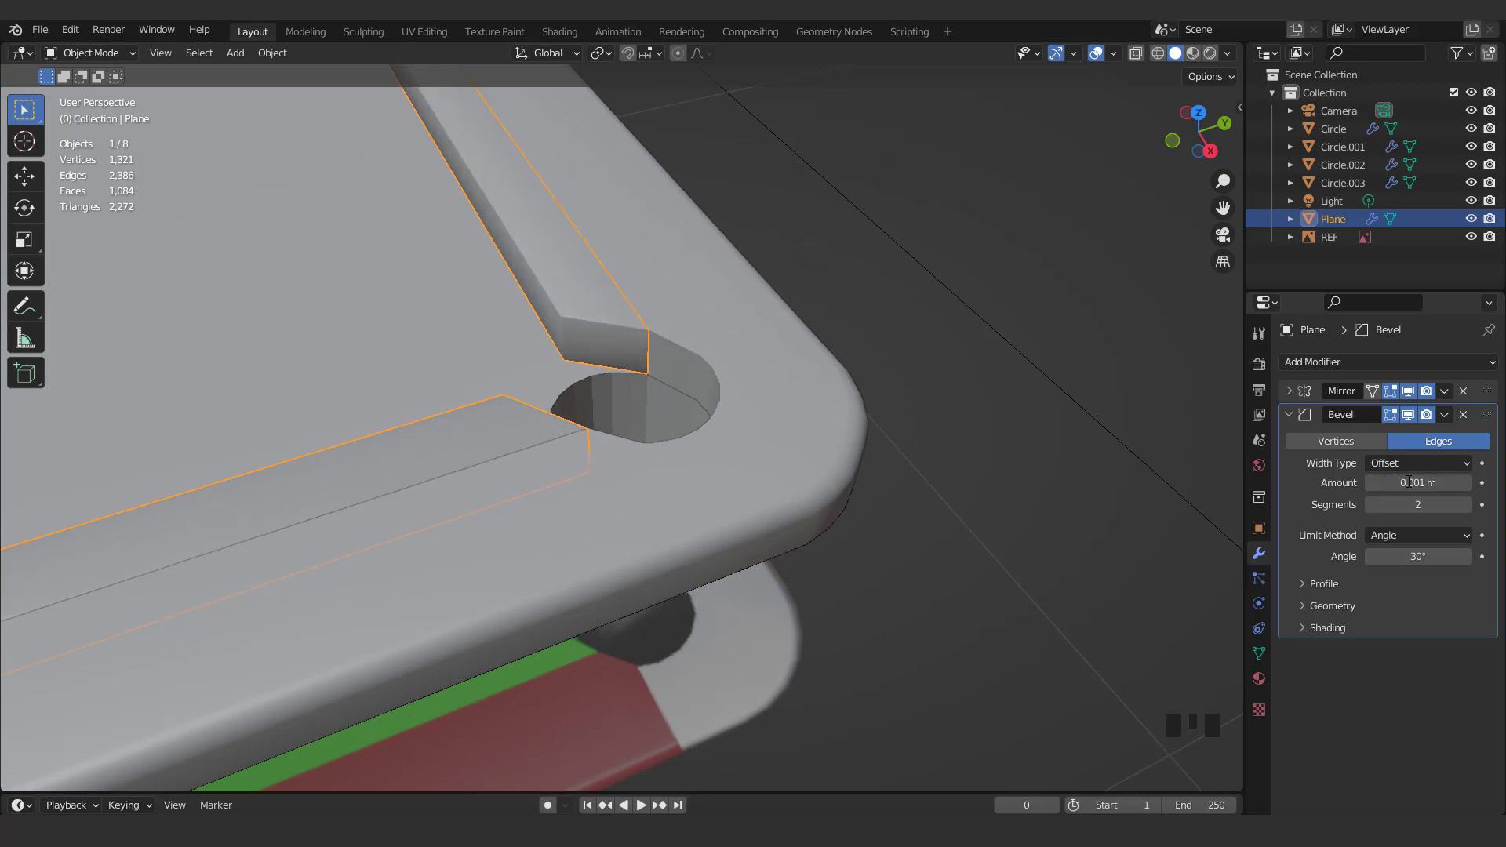
Inspect the beveled cushions and rounded rail with the viewport overlays hidden
scroll(742, 415, "down", 6)
left_click(1096, 53)
middle_click_drag(980, 258, 706, 349)
left_click(1096, 52)
left_click(1258, 653)
left_click(1096, 53)
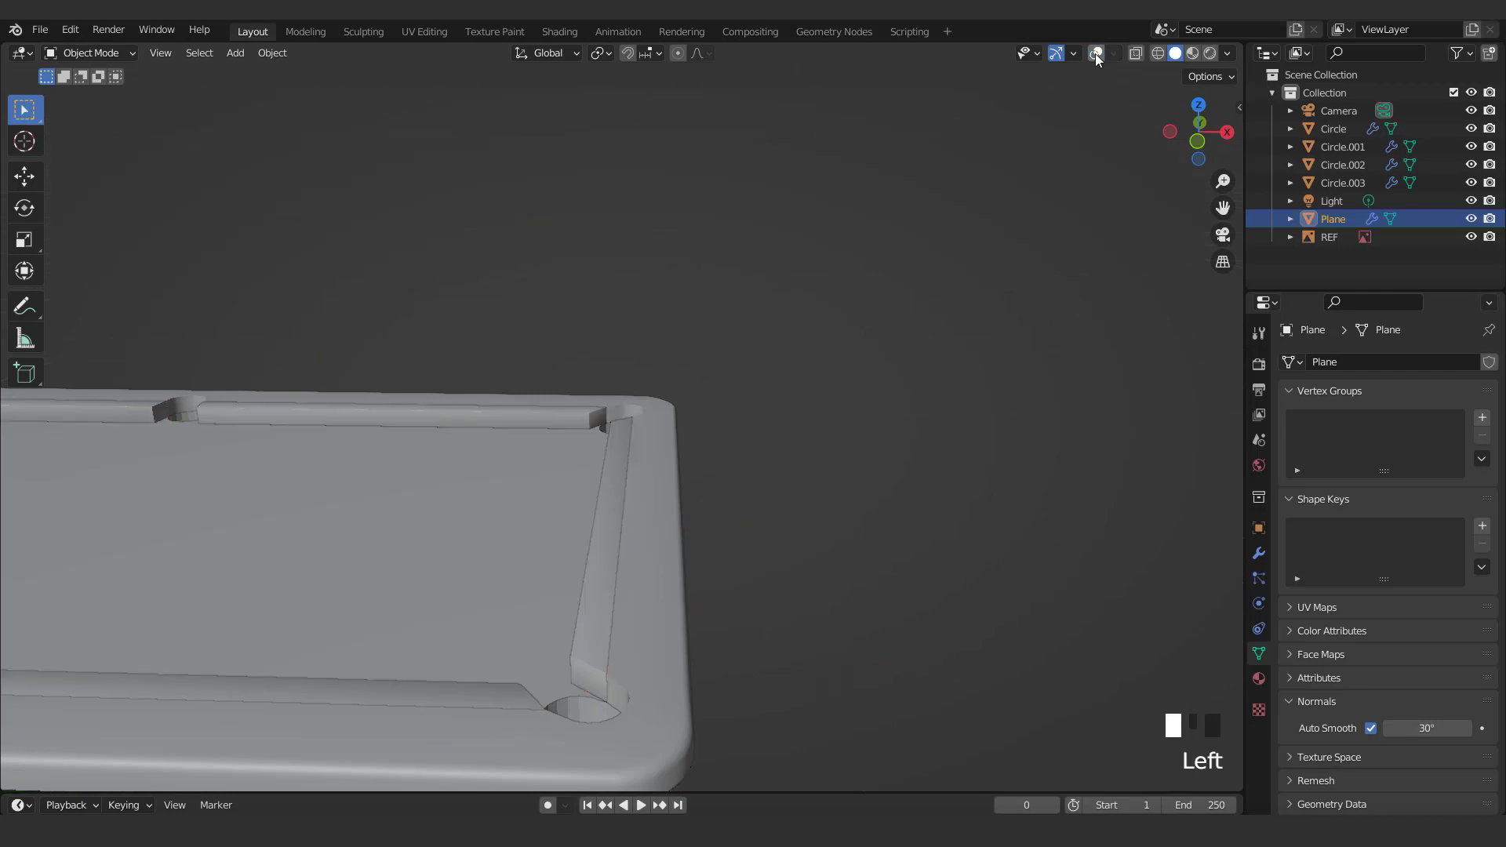
middle_click_drag(785, 392, 679, 412)
left_click(1096, 53)
scroll(816, 410, "down", 2)
Extrude the separated outer outline beneath the rail straight down to the reference plane to form the table body
middle_click_drag(816, 411, 670, 463)
left_click(652, 446)
left_click(640, 410)
left_click(640, 408)
left_click(670, 458)
key("Tab")
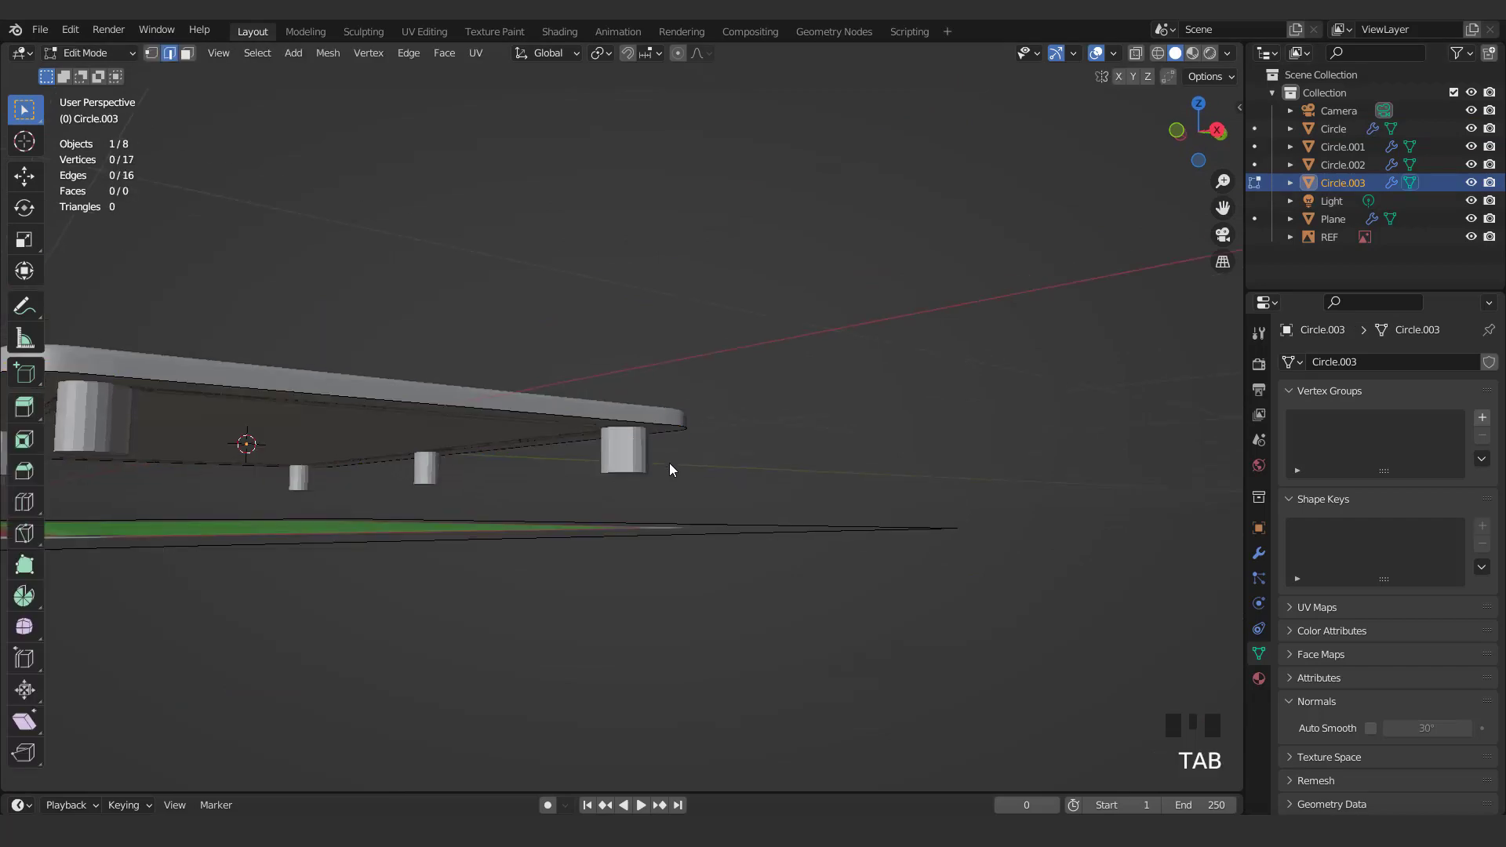
key("1")
scroll(670, 463, "down", 3)
key("KP_1")
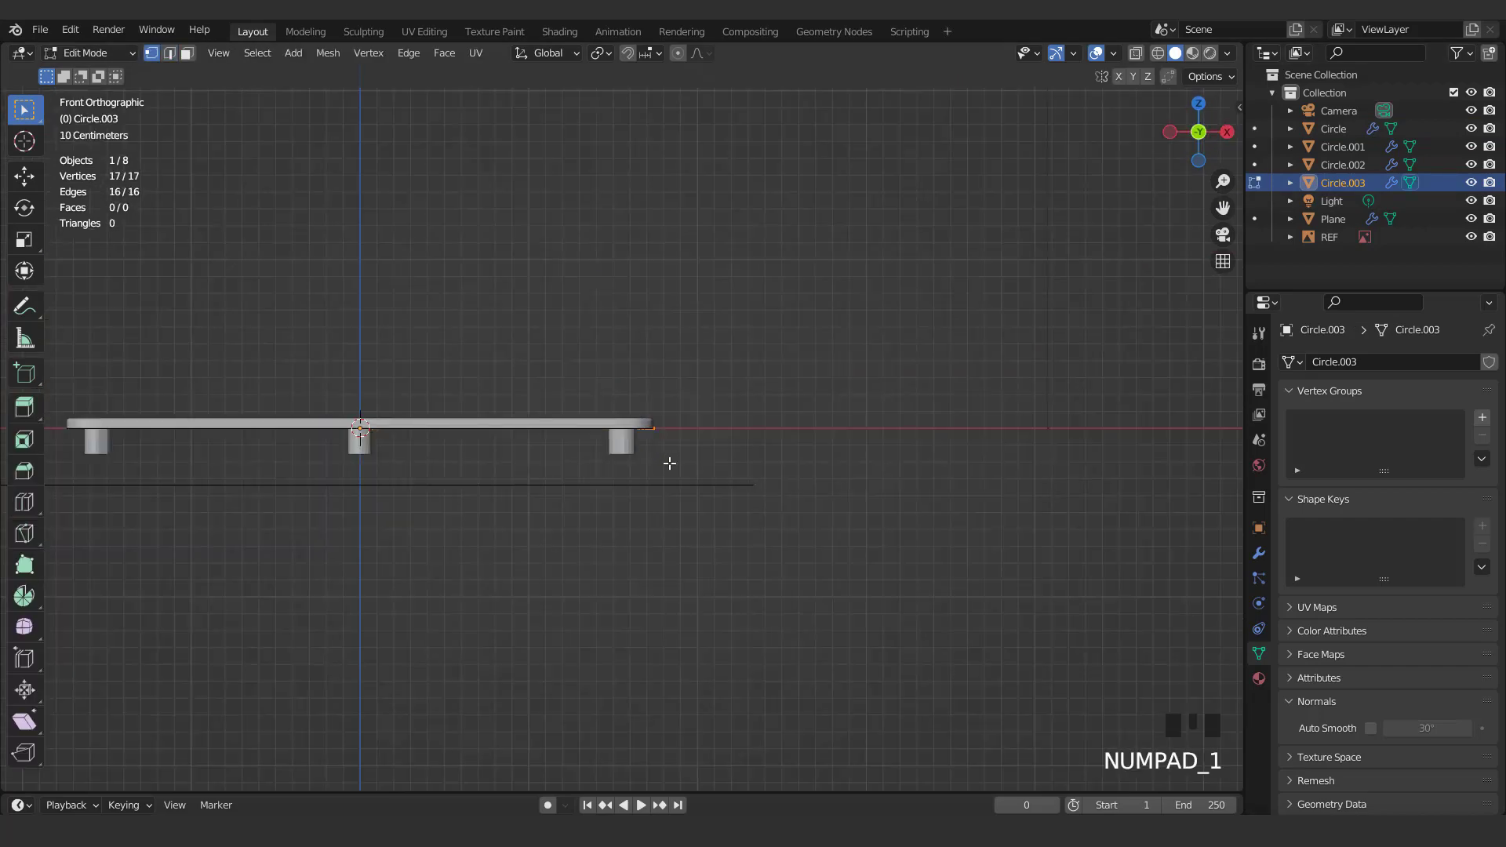
key("Tab")
middle_click_drag(669, 463, 552, 463)
key("KP_3")
scroll(735, 414, "up", 3)
key("Tab")
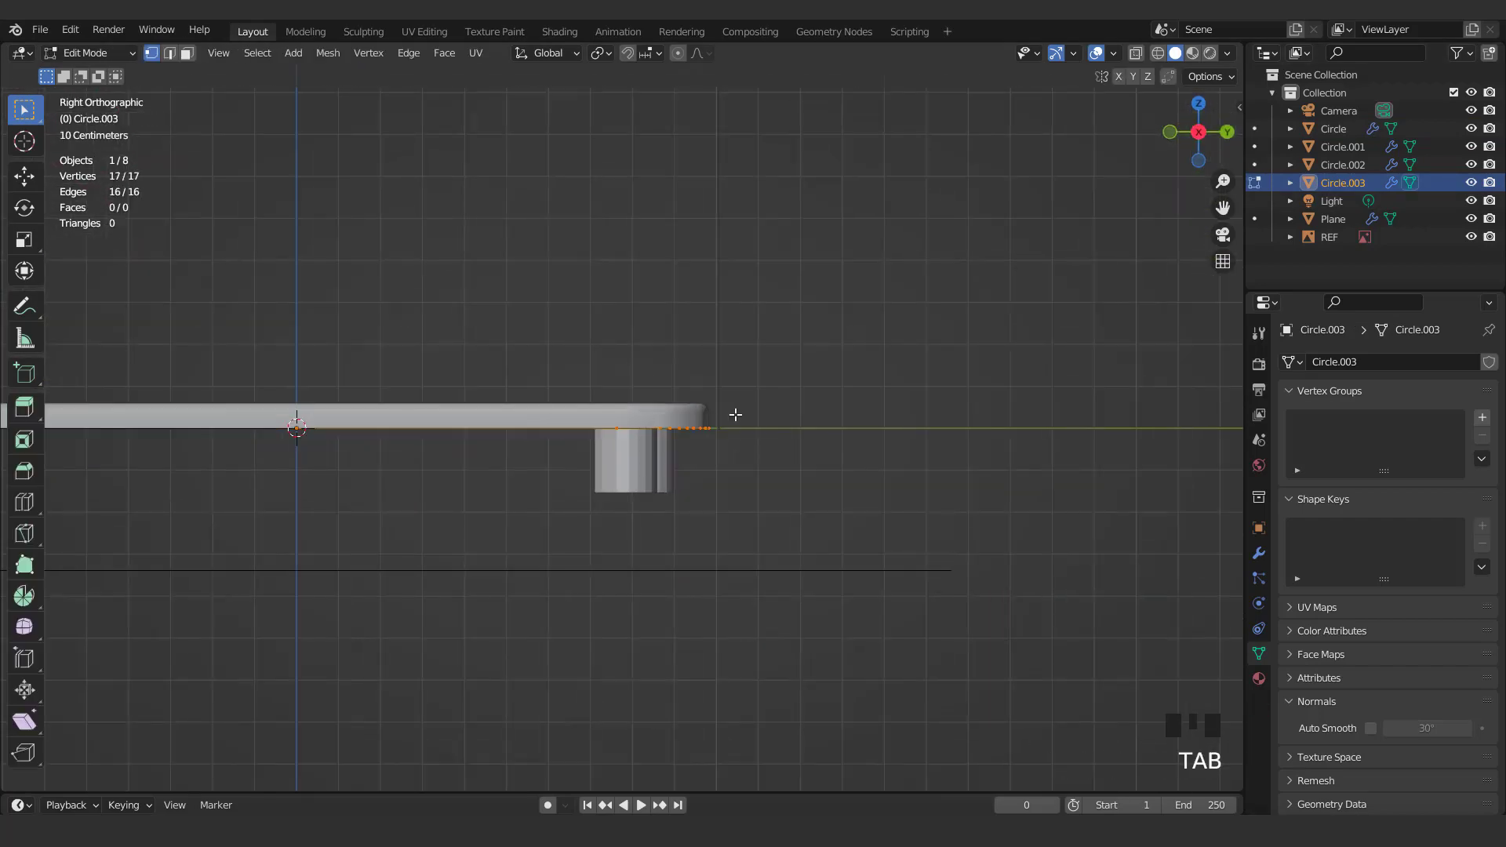
key("e")
left_click(739, 581)
Apply the Mirror modifier on the table body
middle_click_drag(740, 580, 752, 524)
scroll(751, 524, "up", 2)
left_click(756, 544)
key("Tab")
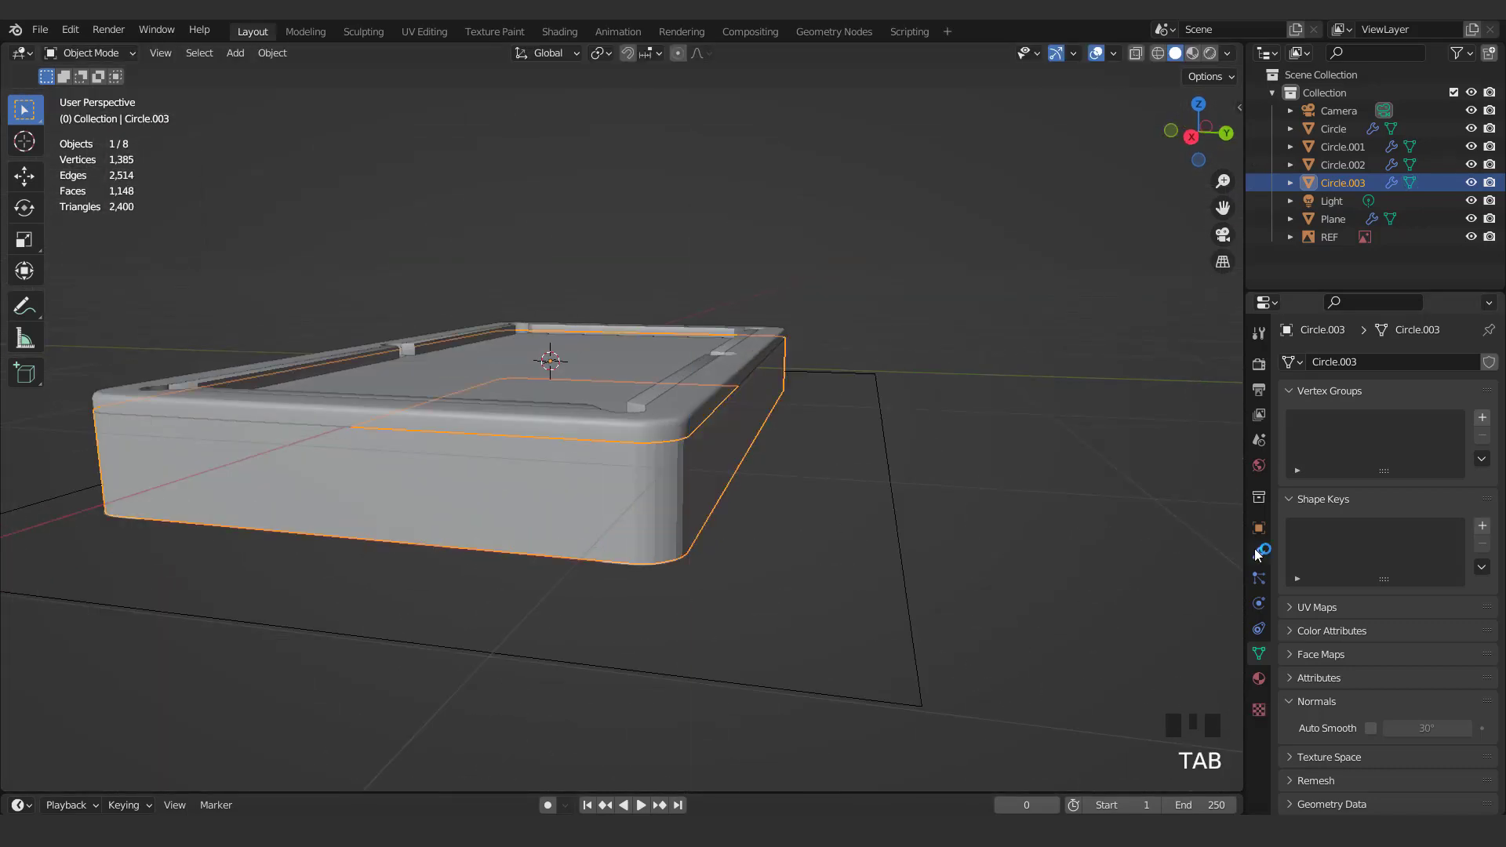
left_click(1259, 553)
left_click(1445, 391)
left_click(1393, 410)
Taper the table body by scaling its bottom edge loop to 0.960 in X and slightly narrower in Y
scroll(993, 477, "up", 2)
key("Tab")
key("KP_1")
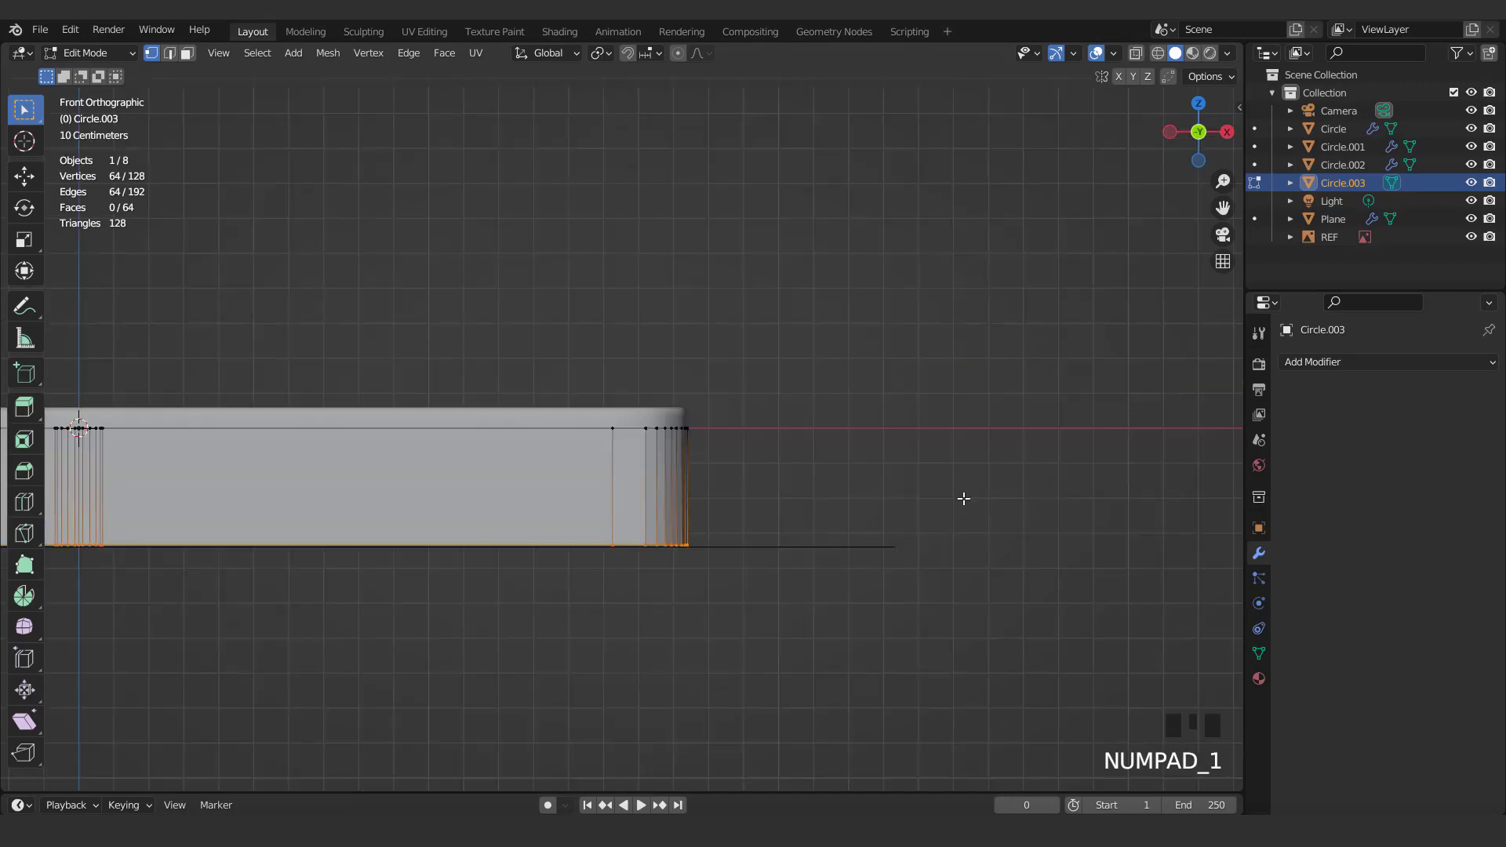
middle_click_drag(965, 501, 1083, 616, "shift")
scroll(1083, 617, "up", 1)
left_click(1062, 613)
key("KP_3")
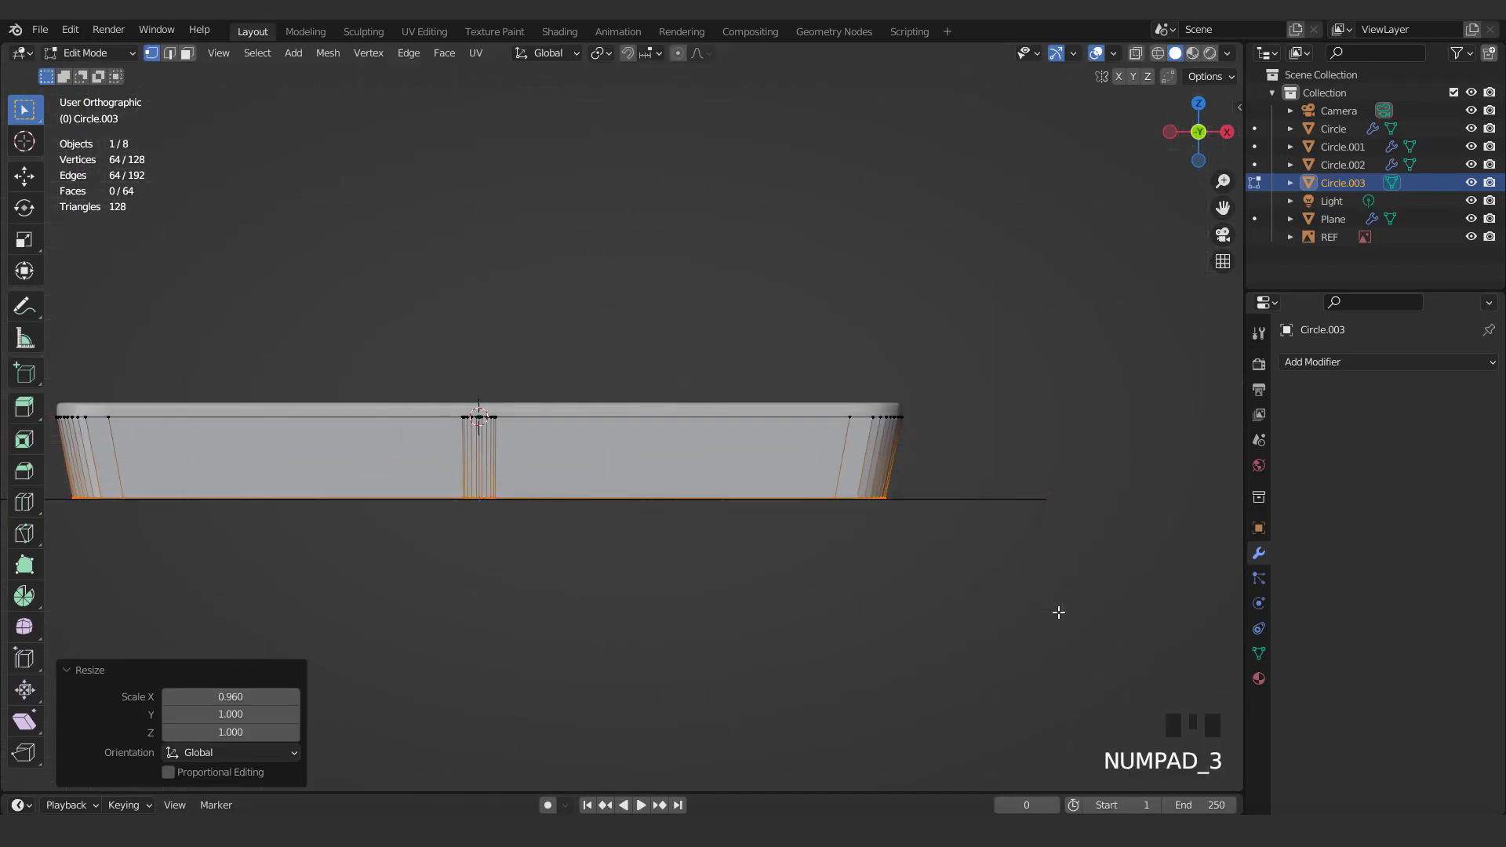
key("s")
scroll(881, 541, "down", 2)
Fill the table body's open bottom with a single face and isolate the body in local view
middle_click_drag(881, 541, 828, 359)
key("f")
key("3")
key("KP_Divide")
scroll(829, 358, "up", 2)
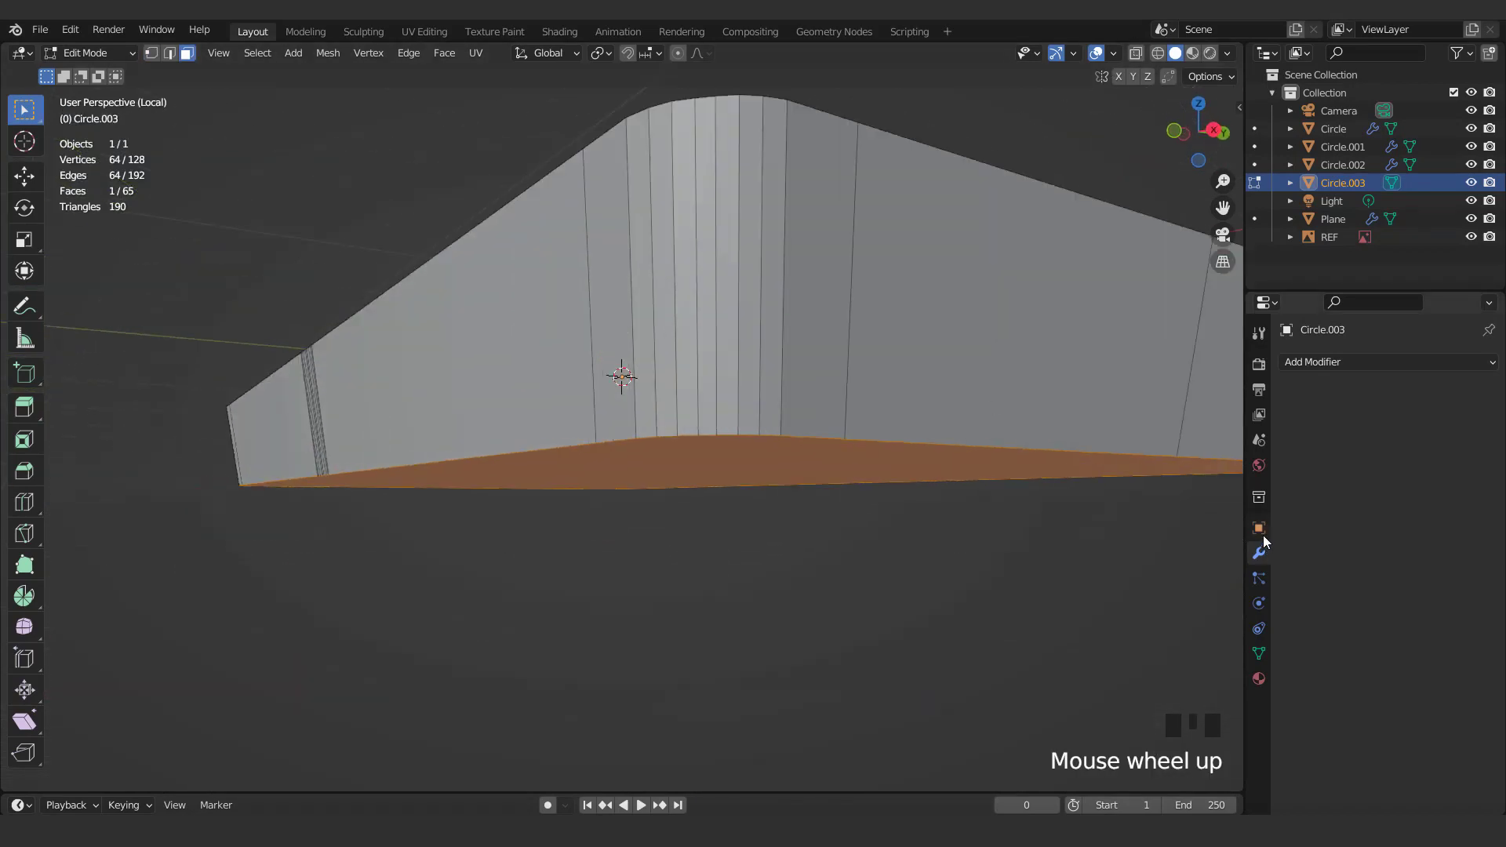
Bevel the table body's bottom edge loop with four segments and shade the body smooth
left_click(1258, 527)
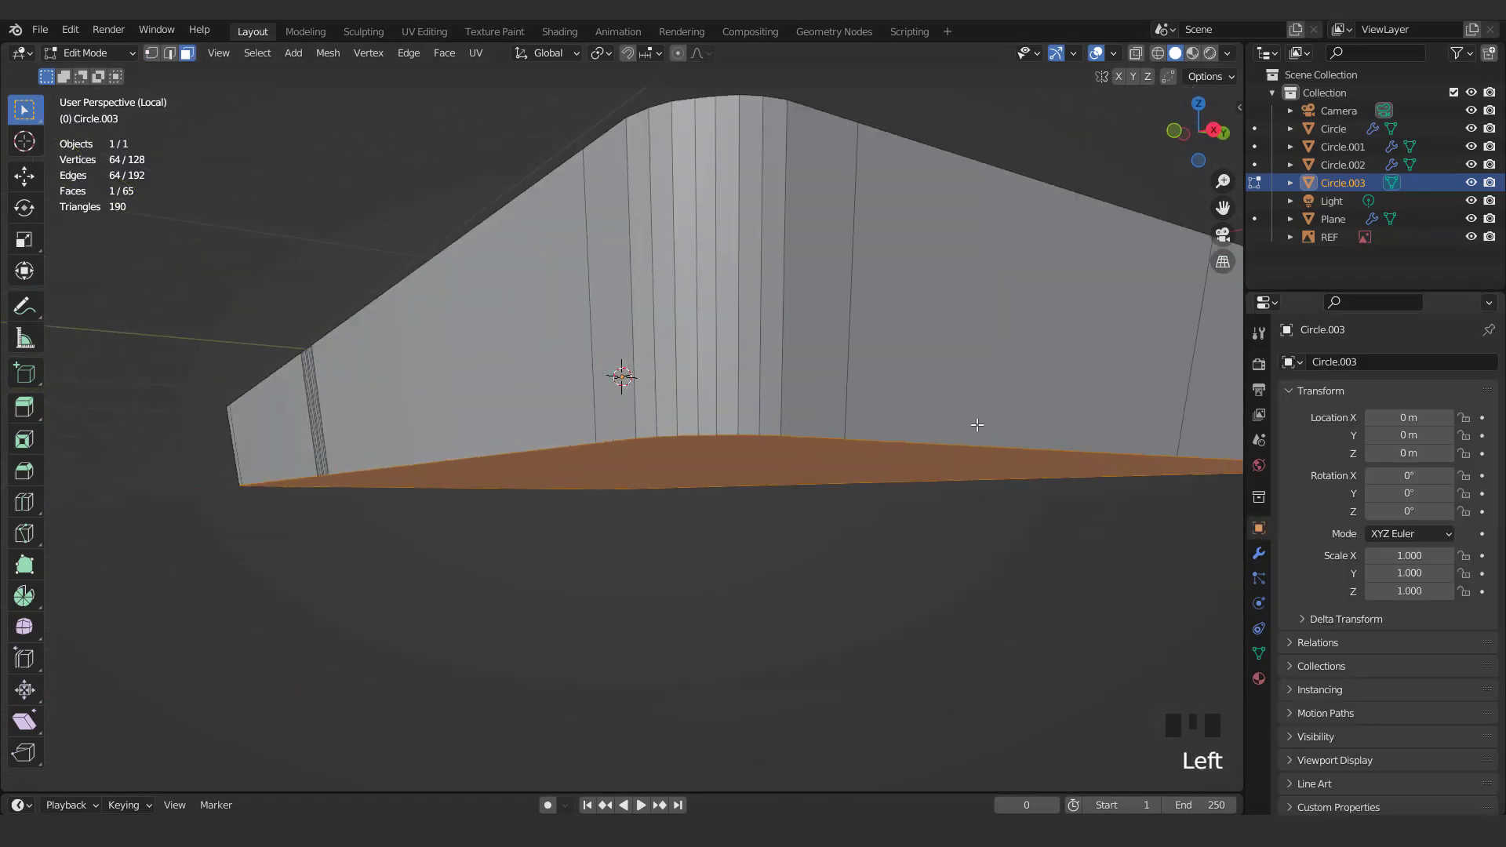
left_click(954, 377)
key("Tab")
scroll(949, 376, "down", 3)
middle_click_drag(945, 376, 816, 381)
right_click(816, 381)
left_click(816, 378)
middle_click_drag(815, 467, 816, 378)
key("Tab")
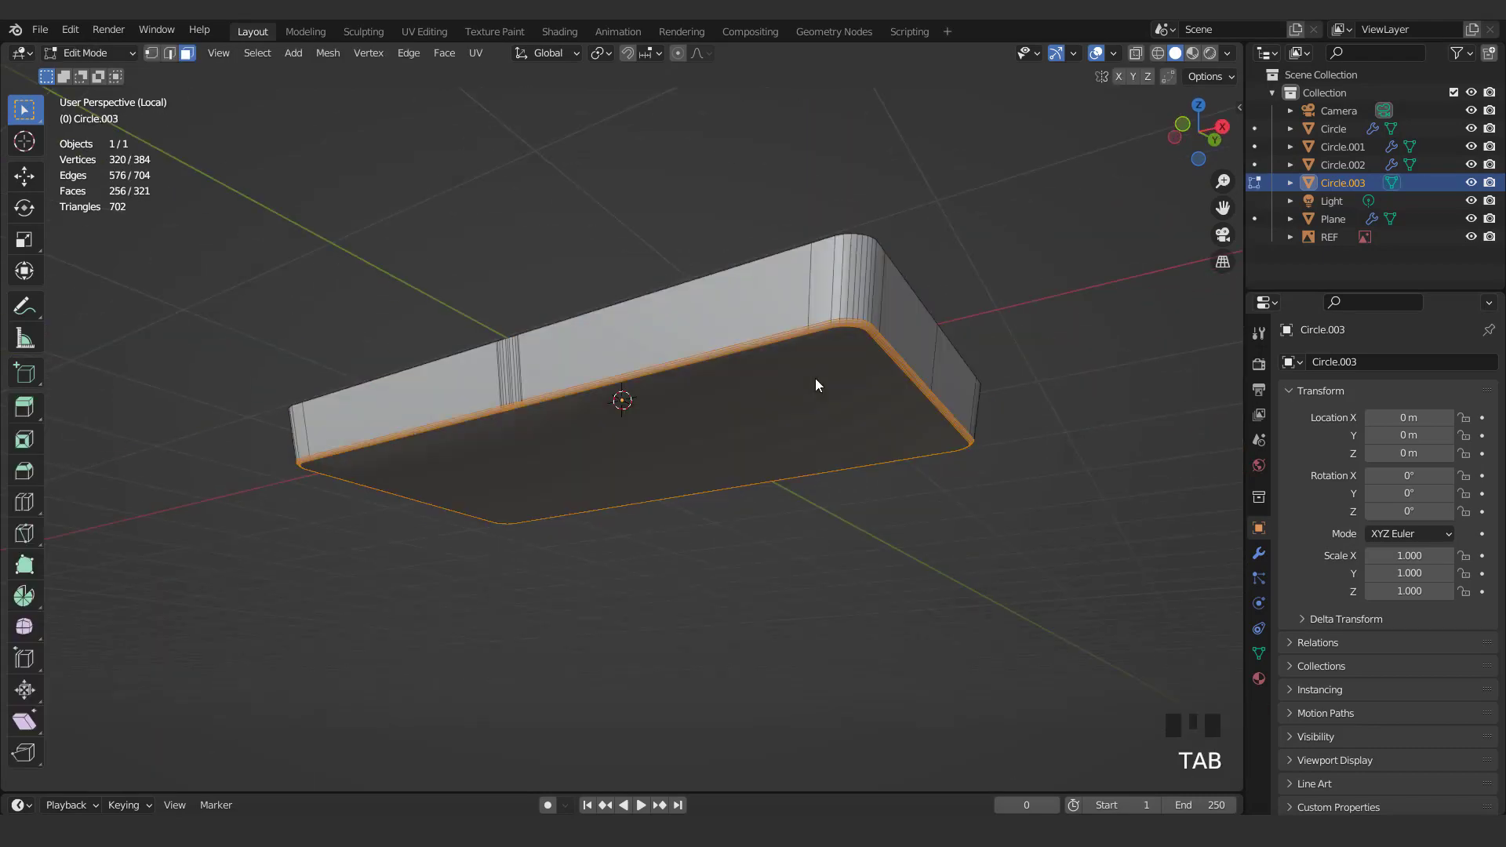
Delete the table body's single bottom face and close the opening with Grid Fill at a span of 18
left_click(816, 379)
key("x")
left_click(778, 360)
scroll(714, 255, "up", 2)
key("2")
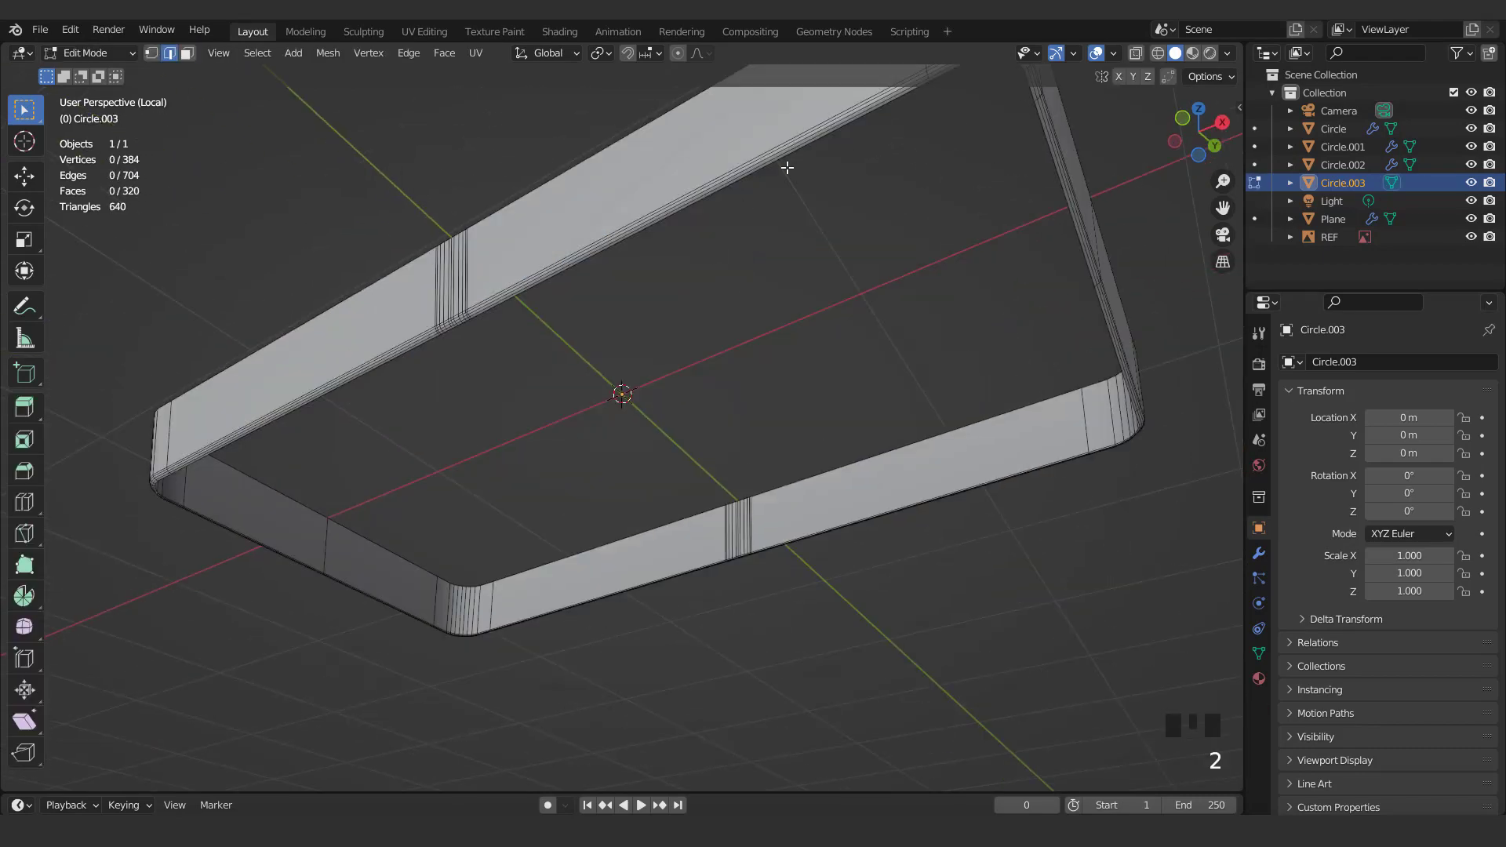
scroll(785, 227, "down", 3)
left_click(444, 53)
left_click(521, 266)
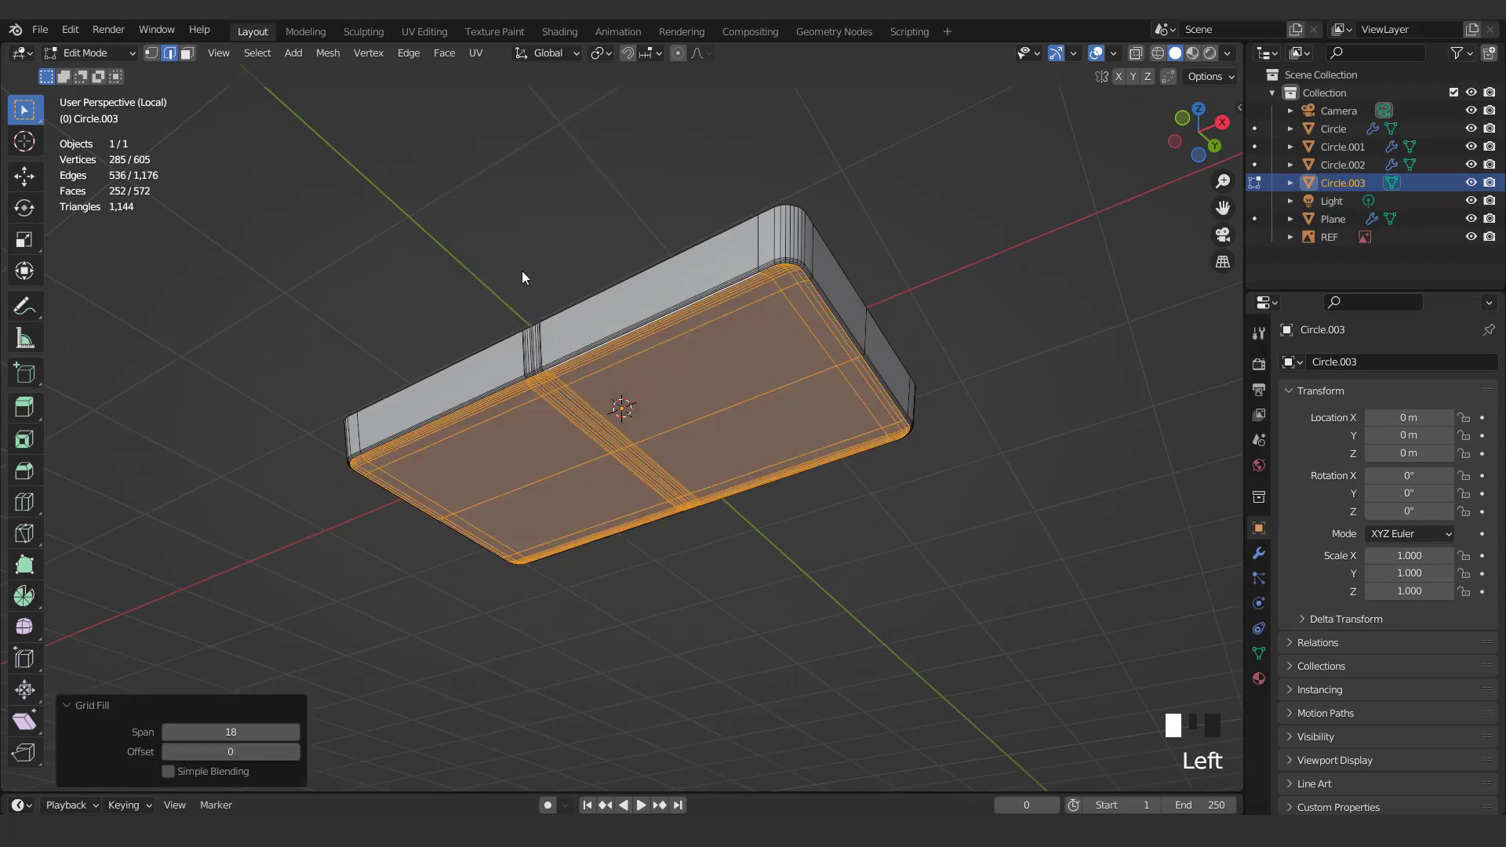
Bevel the body's central lengthwise edge loop into two widely spaced loops and add a centred horizontal loop cut around the walls
middle_click_drag(521, 271, 639, 487)
key("Tab")
key("KP_3")
scroll(658, 486, "up", 3)
key("Tab")
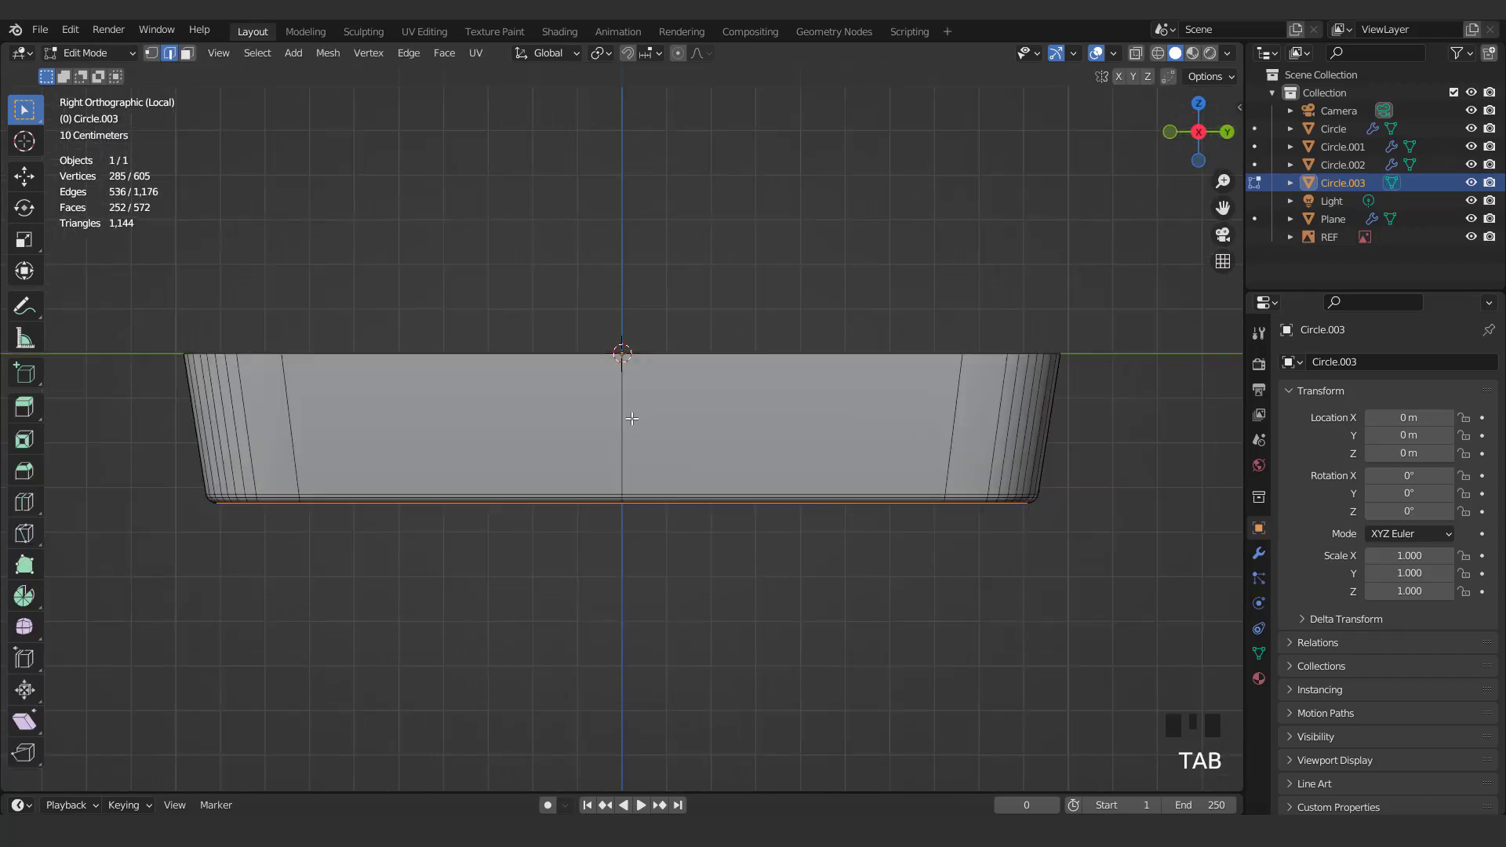
scroll(757, 460, "up", 2)
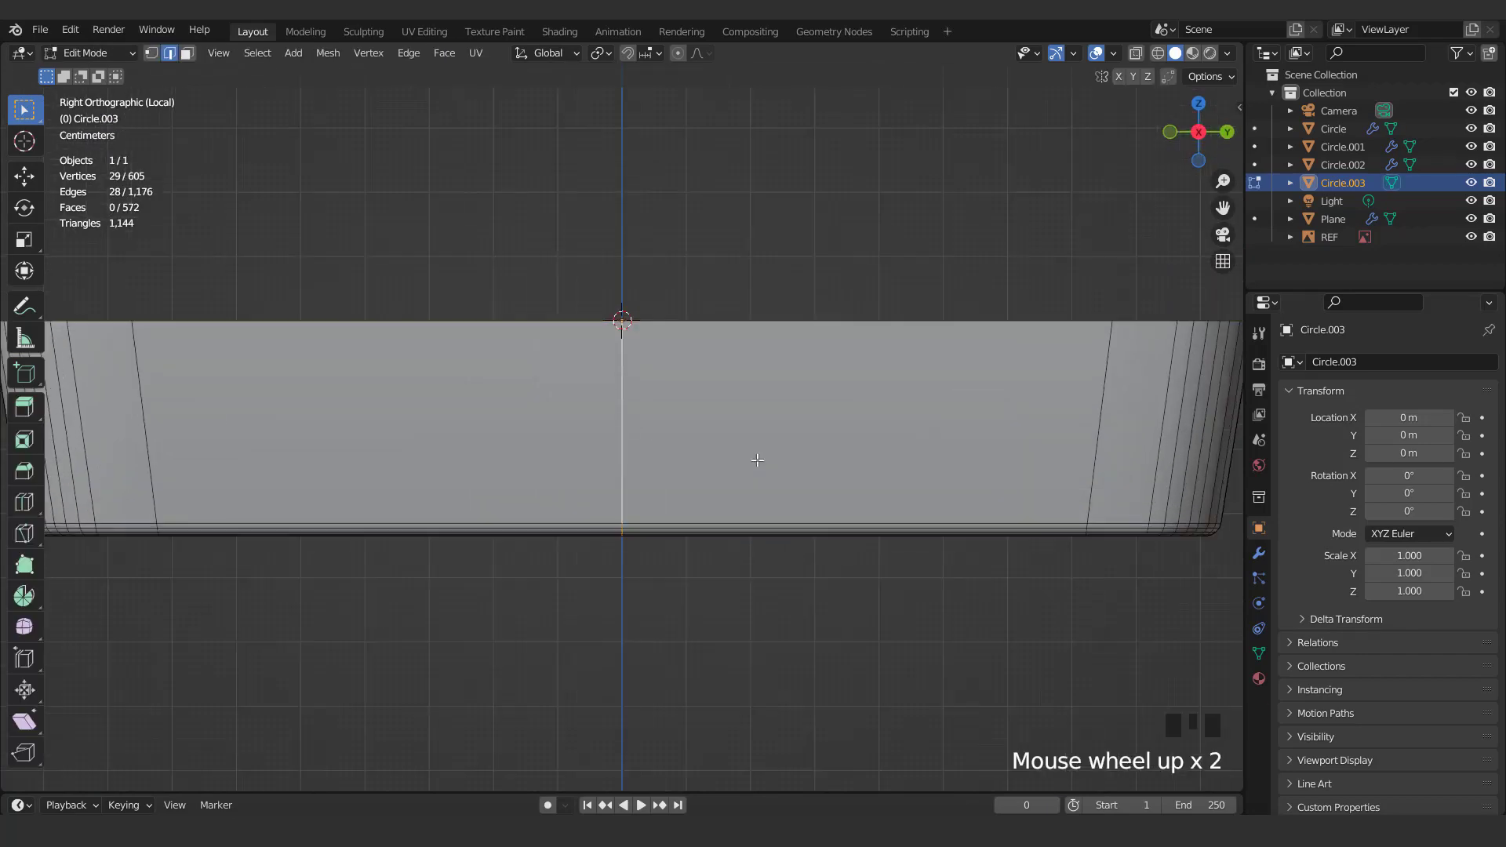
left_click(998, 509)
left_click(850, 403)
right_click(849, 402)
key("ctrl+b")
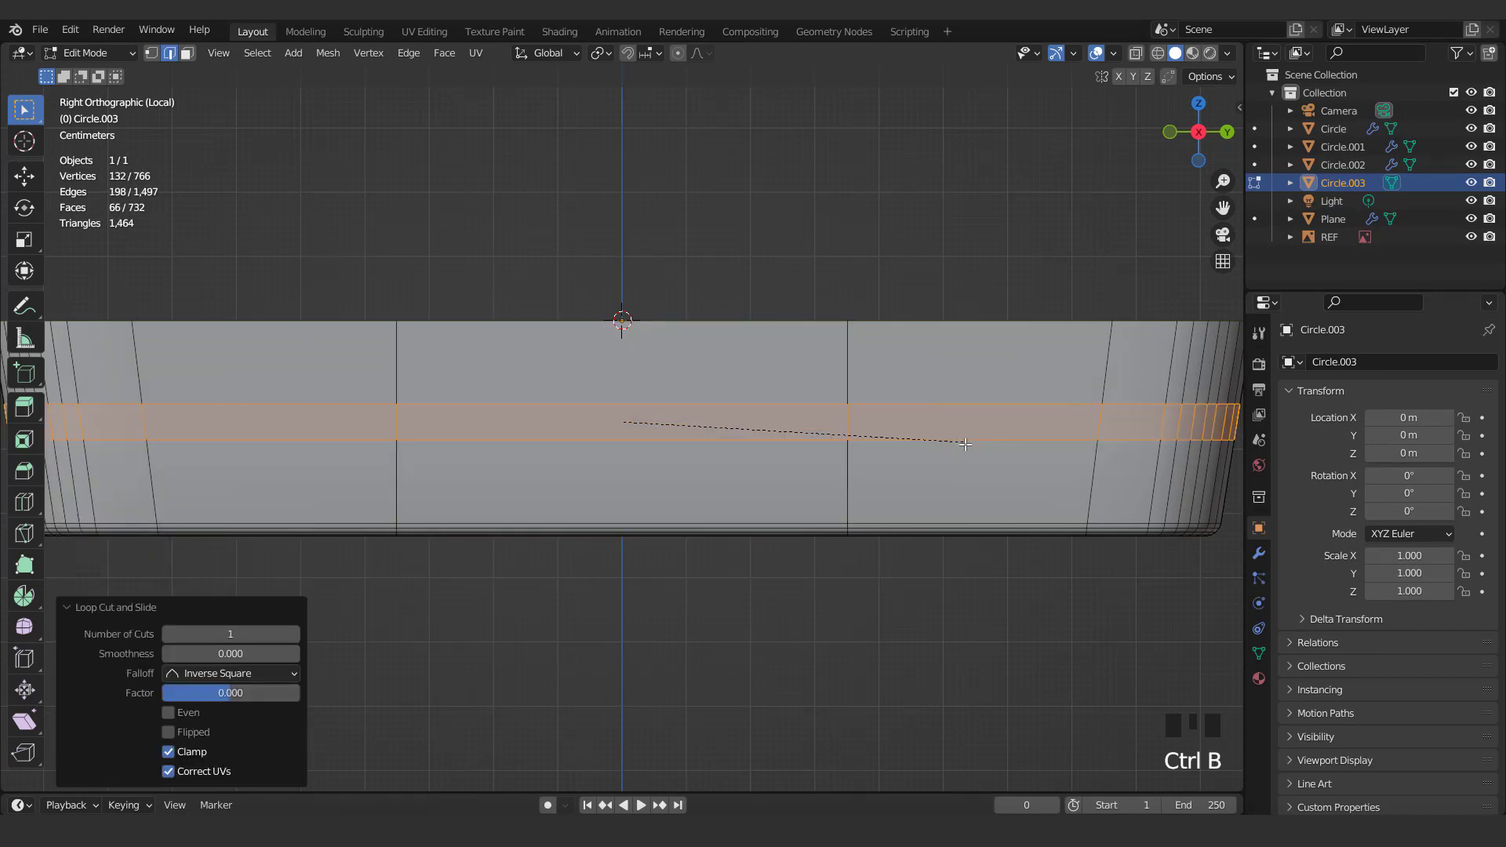
left_click(980, 453)
left_click(980, 454)
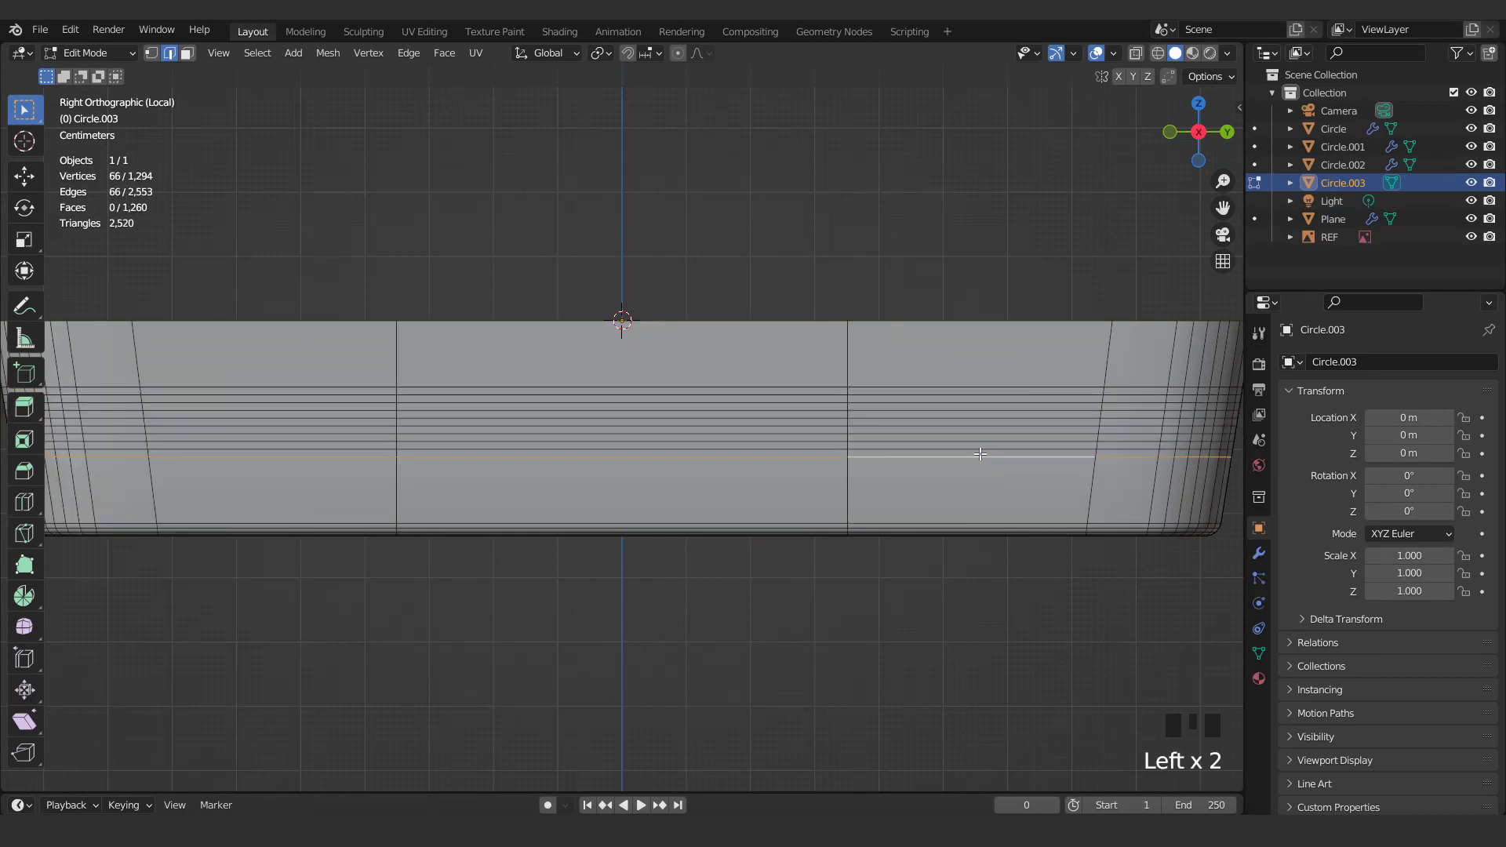
key("ctrl+z")
key("ctrl+z")
key("ctrl+z")
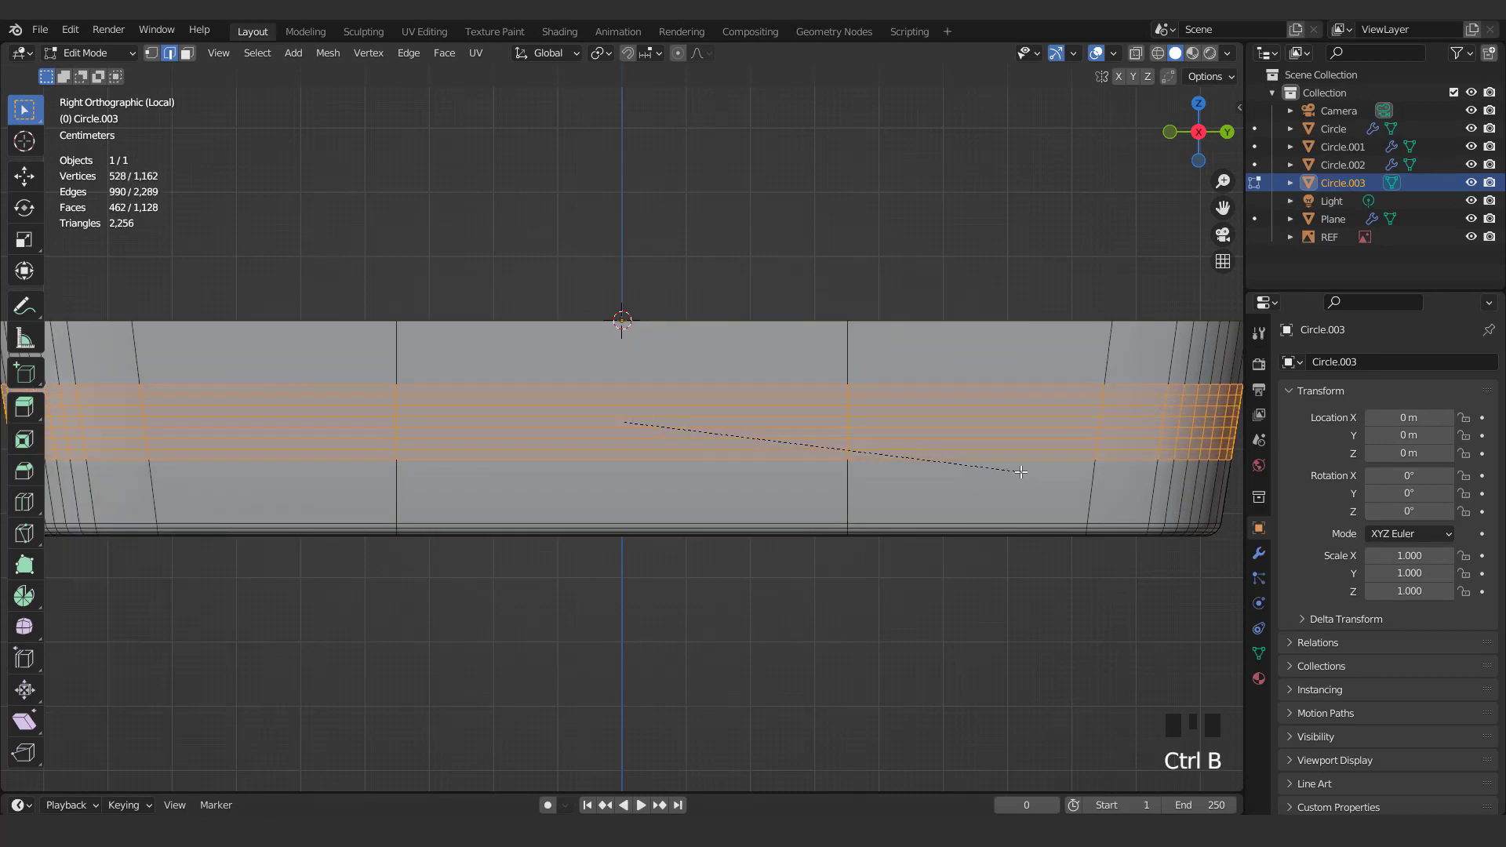
Bevel the horizontal loop into eight segments and scale the end wall's two middle vertices 1.170 in Y with Sphere proportional editing
left_click(1021, 471)
key("1")
left_click(847, 459)
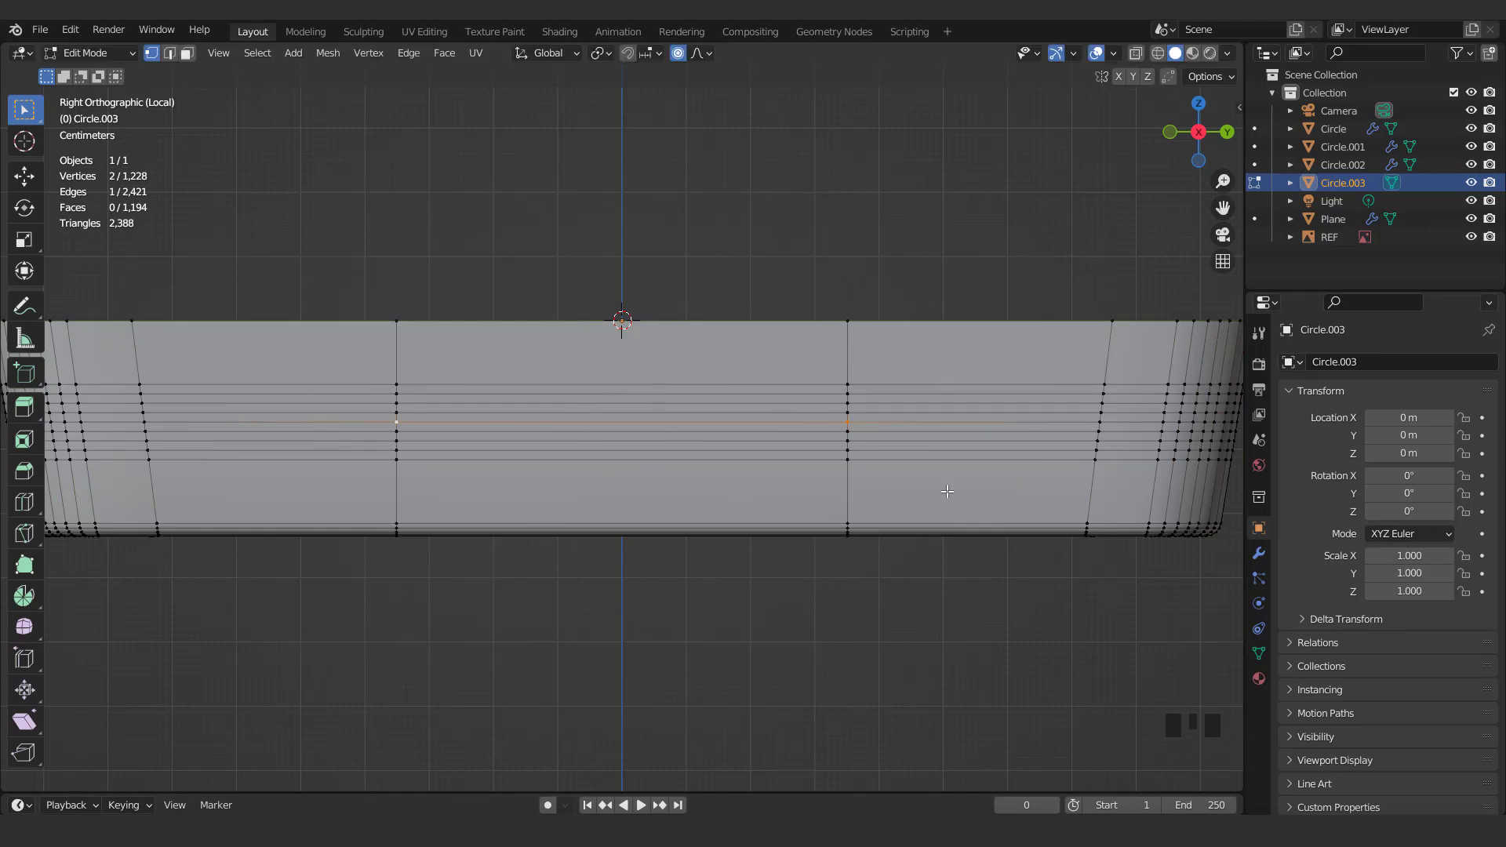
right_click(975, 483)
left_click(698, 52)
left_click(657, 153)
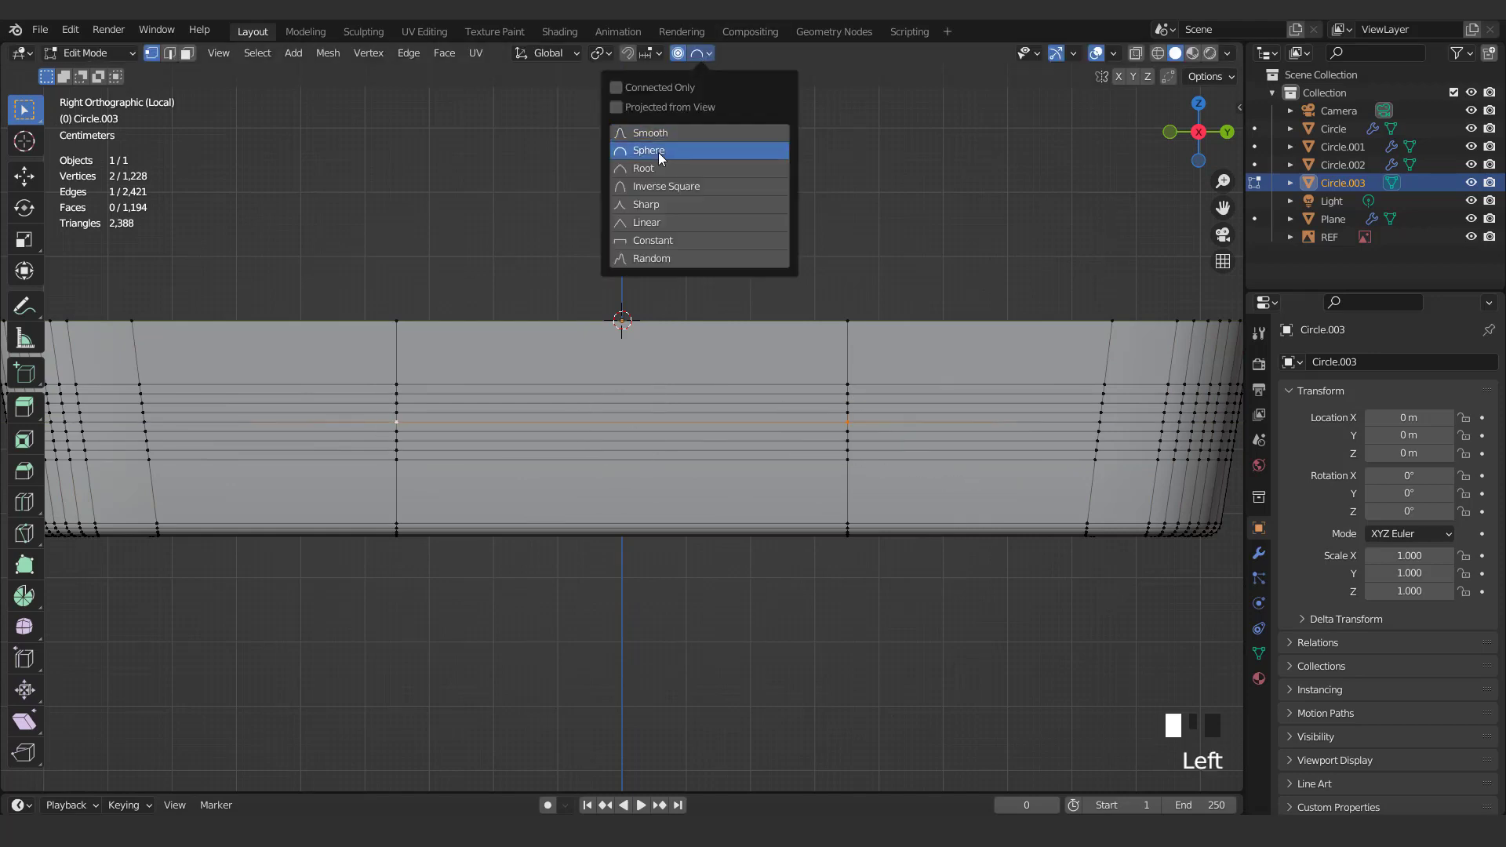
key("s")
left_click(977, 467)
scroll(977, 467, "up", 1)
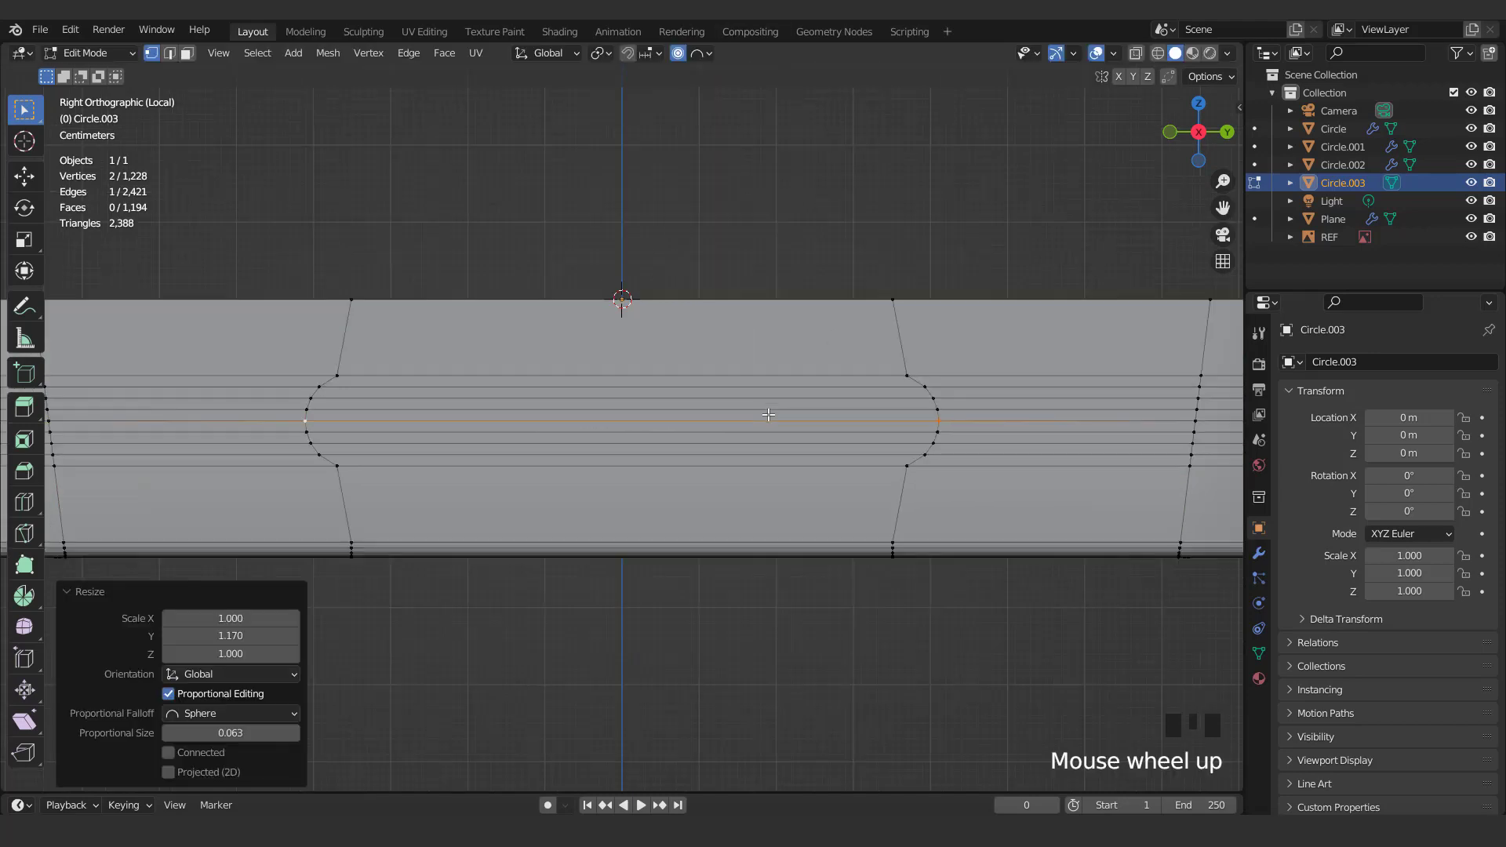
Turn off proportional editing and extrude the end wall's rounded slot faces about 0.150 m inward
key("3")
left_click(646, 446)
left_click(681, 53)
scroll(706, 377, "down", 5)
middle_click_drag(706, 377, 773, 439)
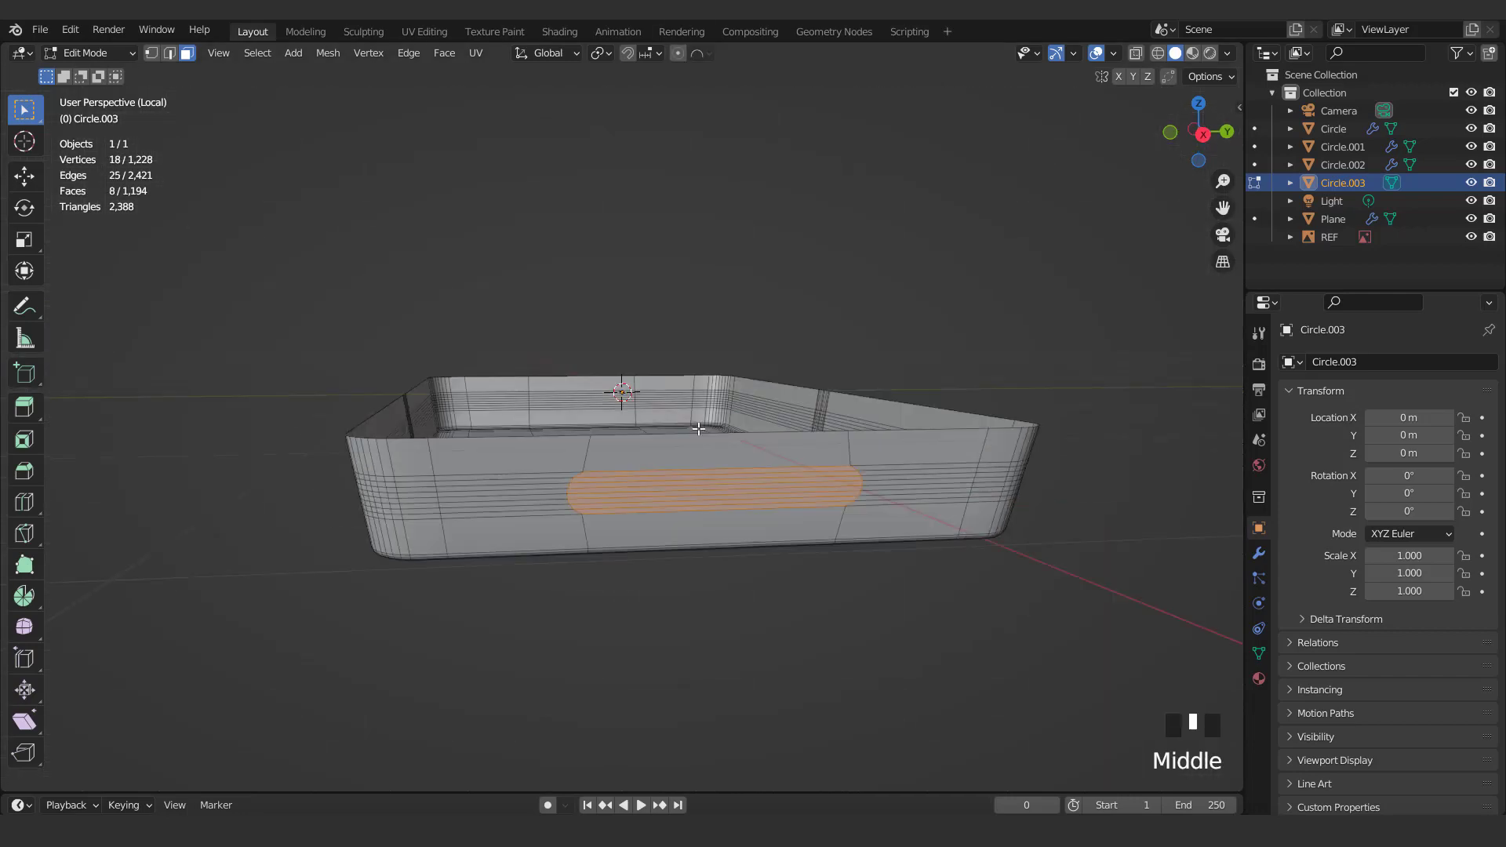
middle_click_drag(847, 502, 928, 528)
key("e")
left_click(887, 511)
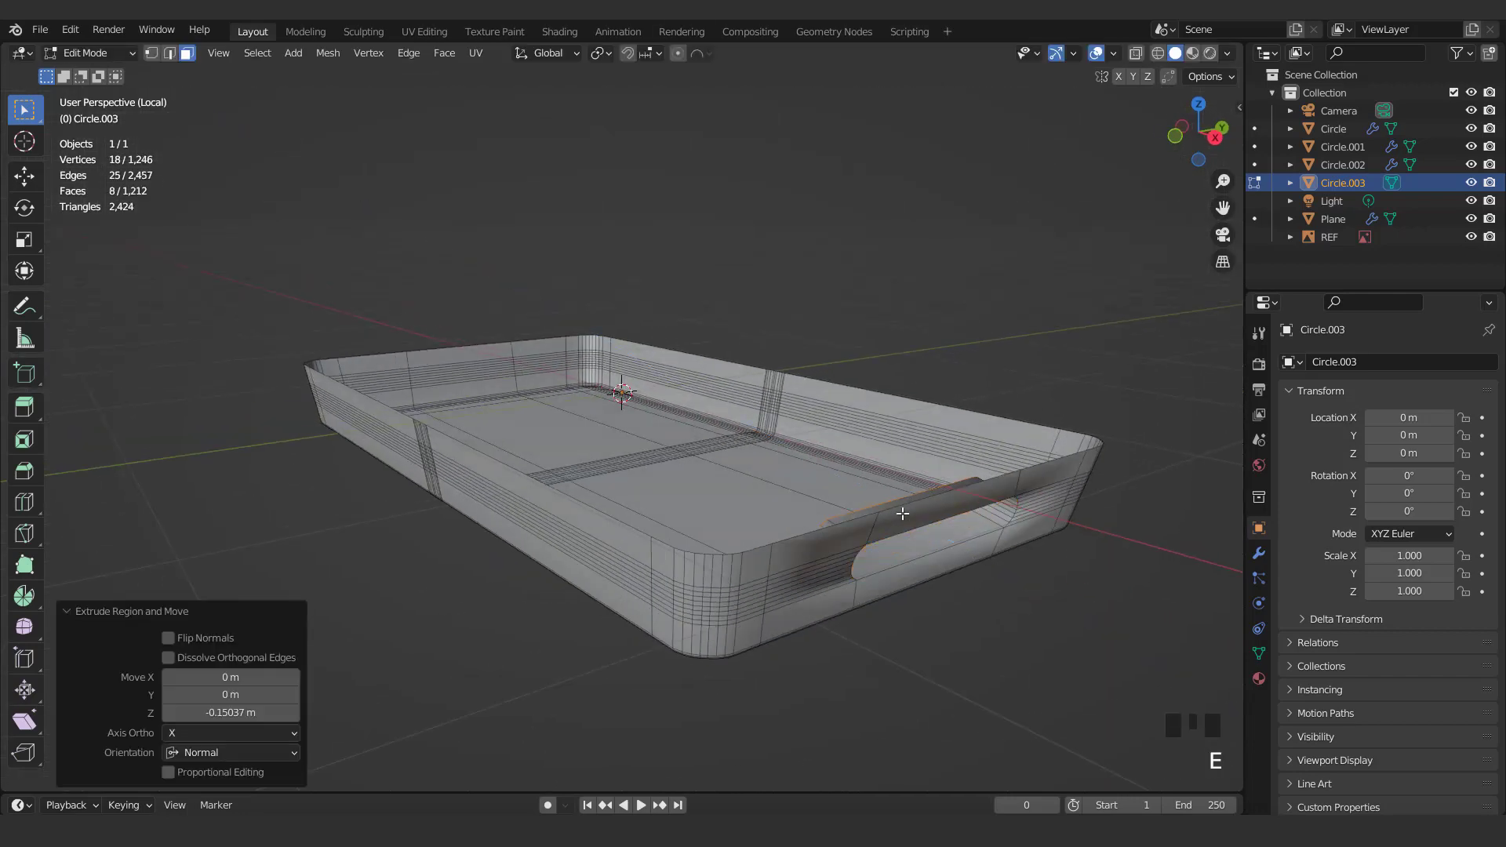
Extrude the ball-return slot's inner faces in place and scale them up evenly beyond the slot's outline
key("KP_3")
scroll(901, 511, "up", 3)
left_click(1135, 53)
scroll(1007, 227, "up", 2)
key("e")
right_click(995, 272)
key("s")
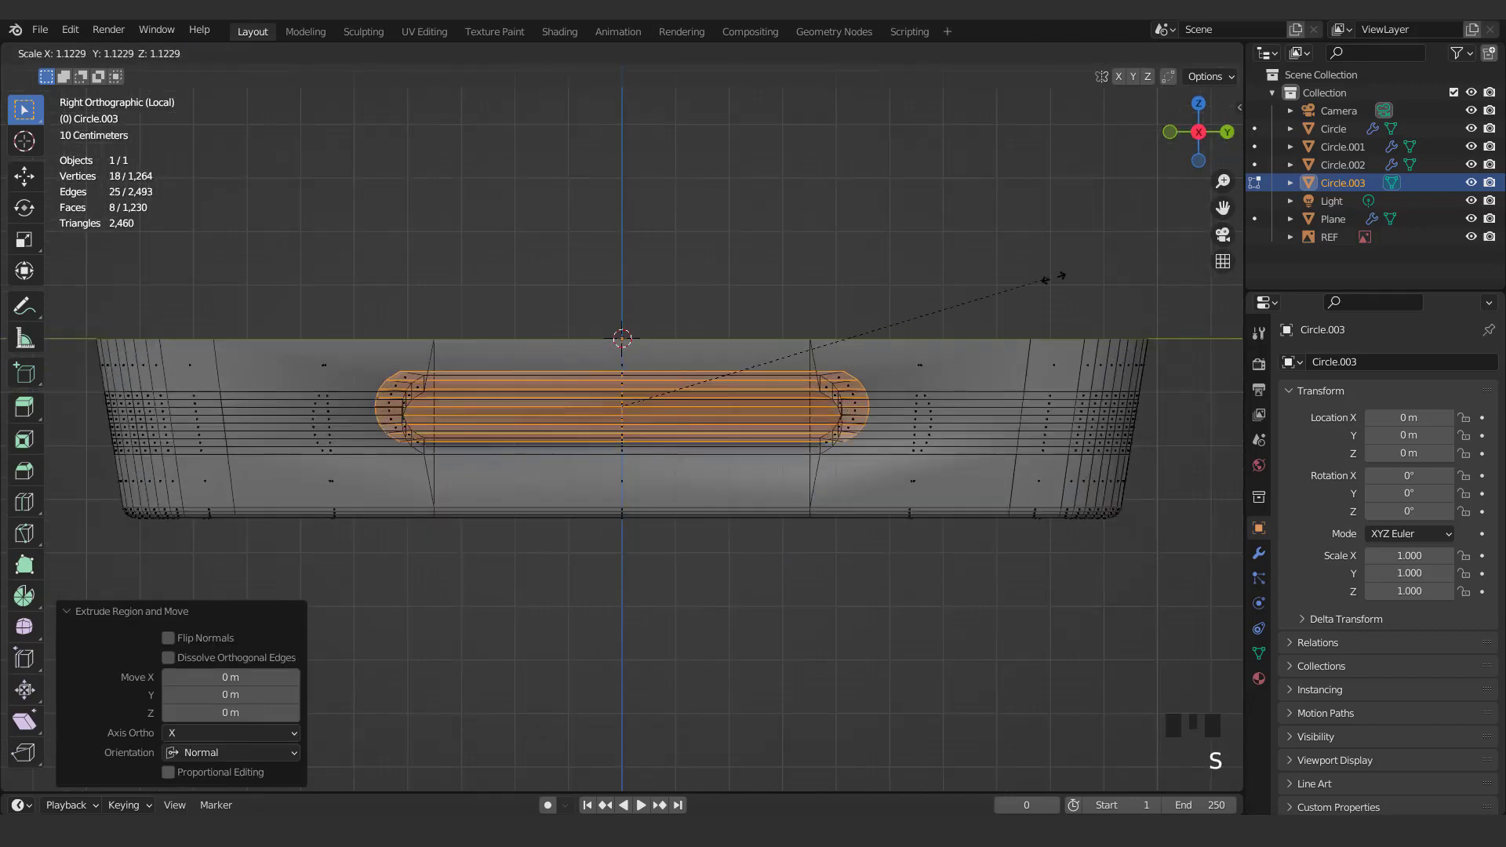
left_click(1126, 278)
key("Escape")
middle_click_drag(1127, 279, 756, 325)
key("e")
left_click(746, 347)
key("ctrl+z")
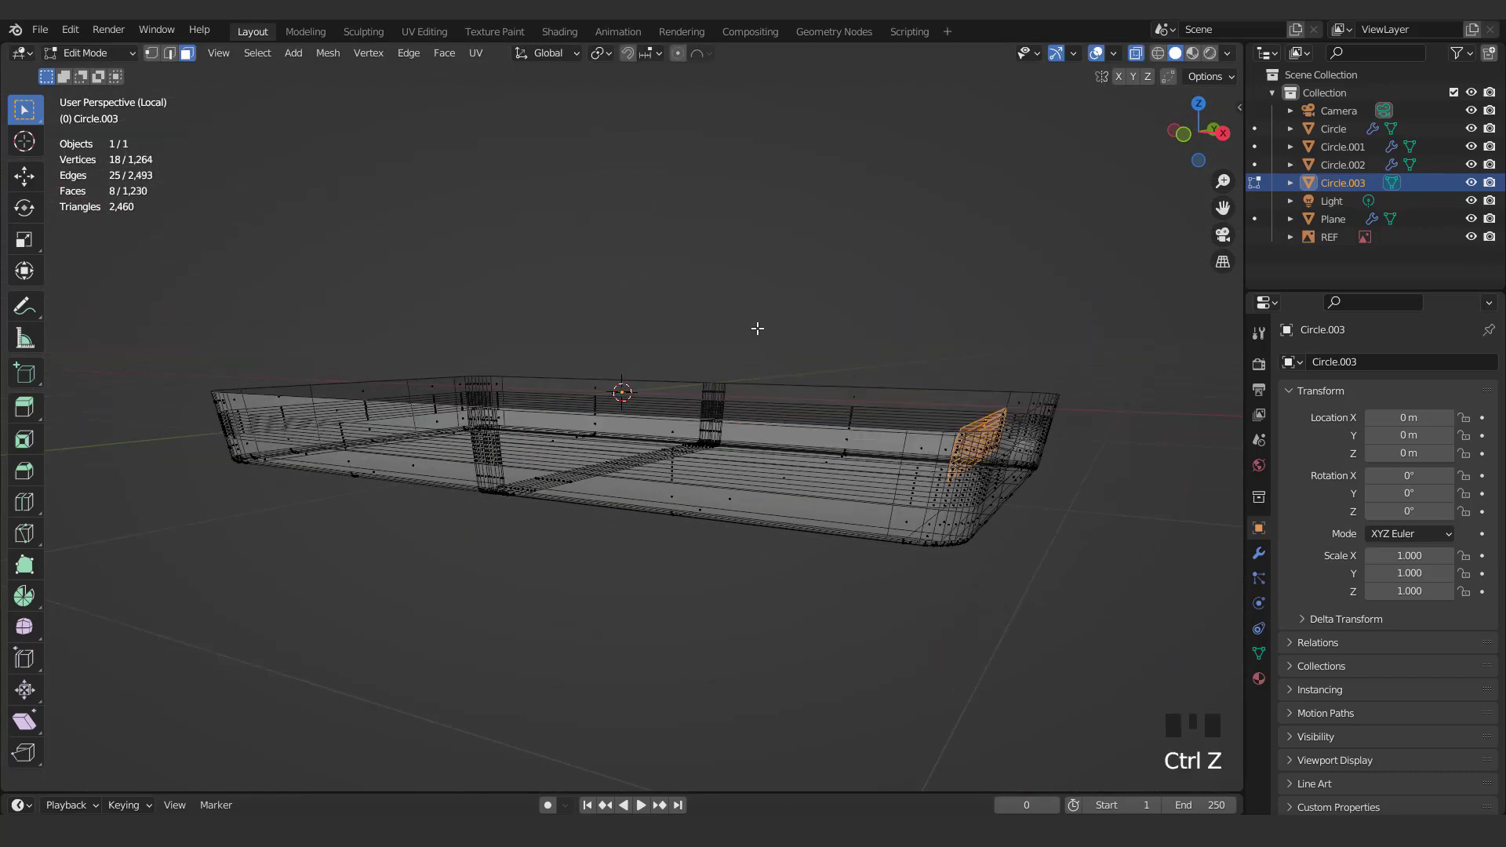
Extrude the enlarged slot faces about 0.36 m into the table and lower the new end about 0.1 m in Z
key("KP_7")
key("e")
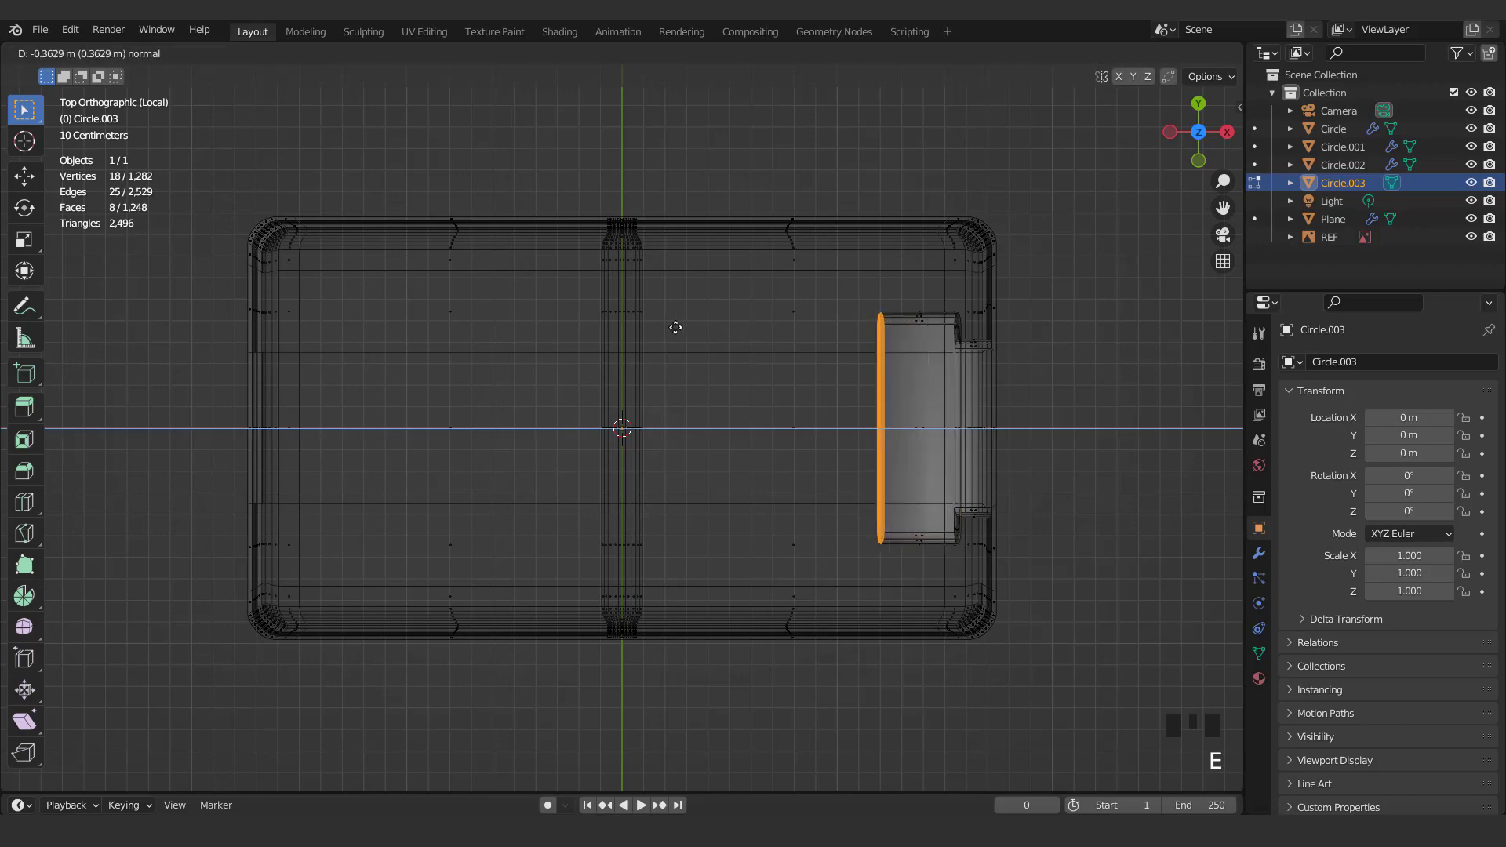
left_click(673, 326)
middle_click_drag(673, 326, 885, 265)
left_click(884, 287)
Grow the selection to the whole inner slot section and lower it about 0.019 m in Z
key("KP_1")
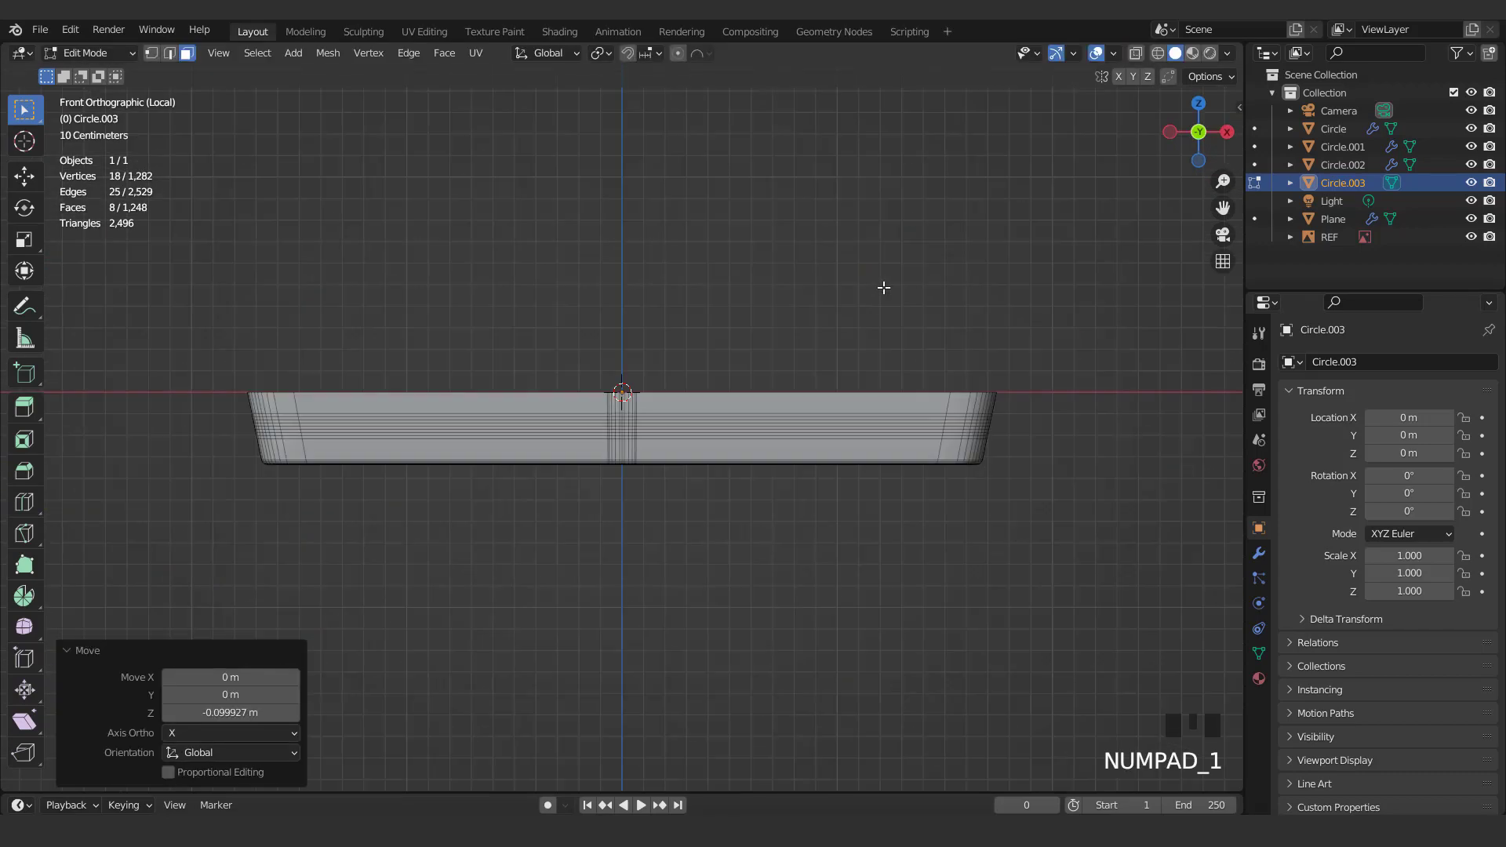
left_click(1135, 52)
scroll(1006, 291, "up", 2)
middle_click_drag(1083, 332, 931, 363, "shift")
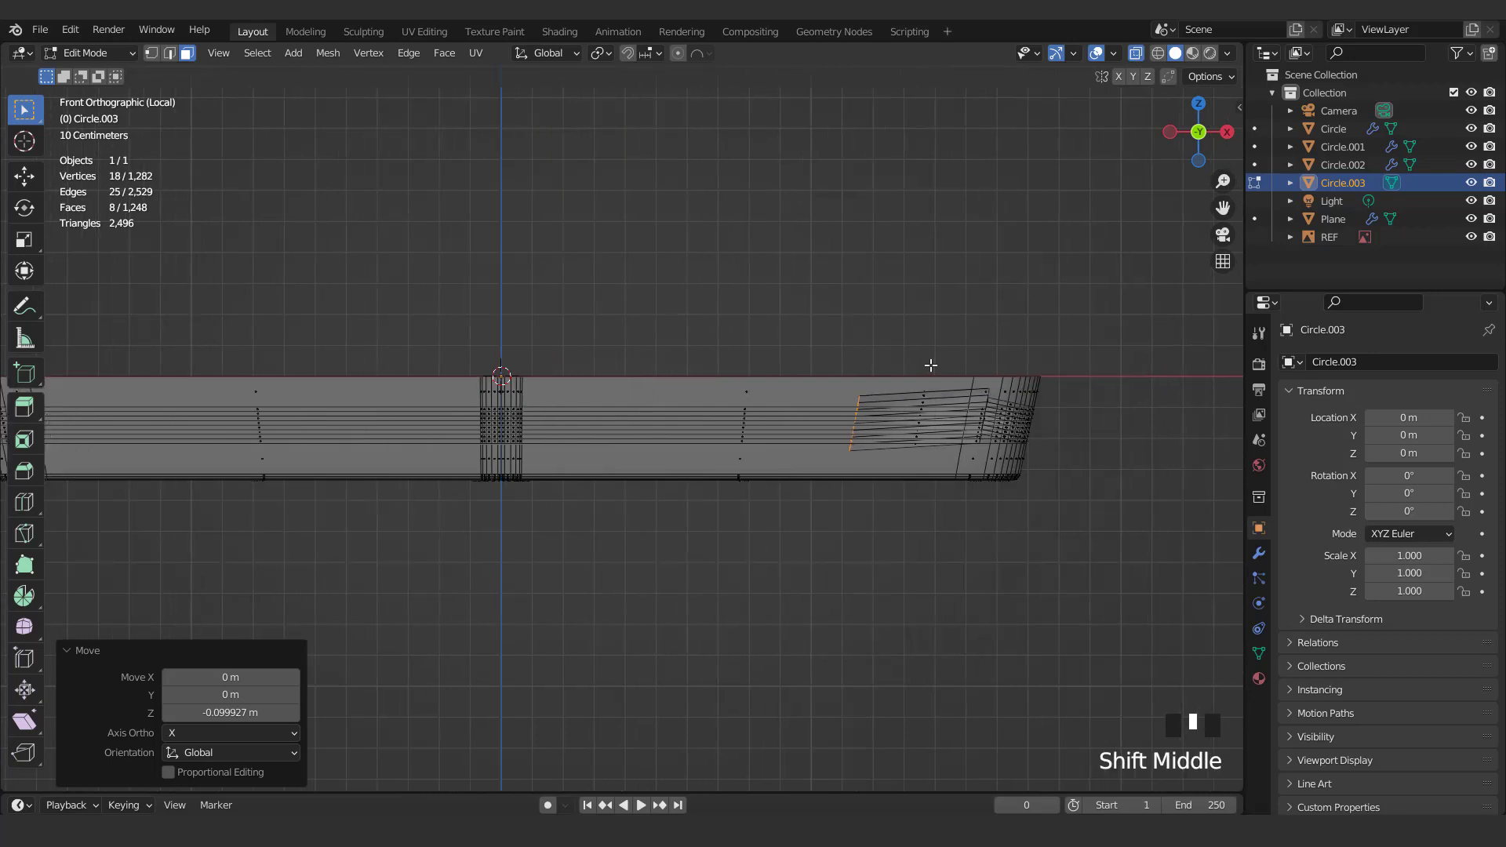
scroll(662, 349, "up", 2)
key("ctrl+KP_Add")
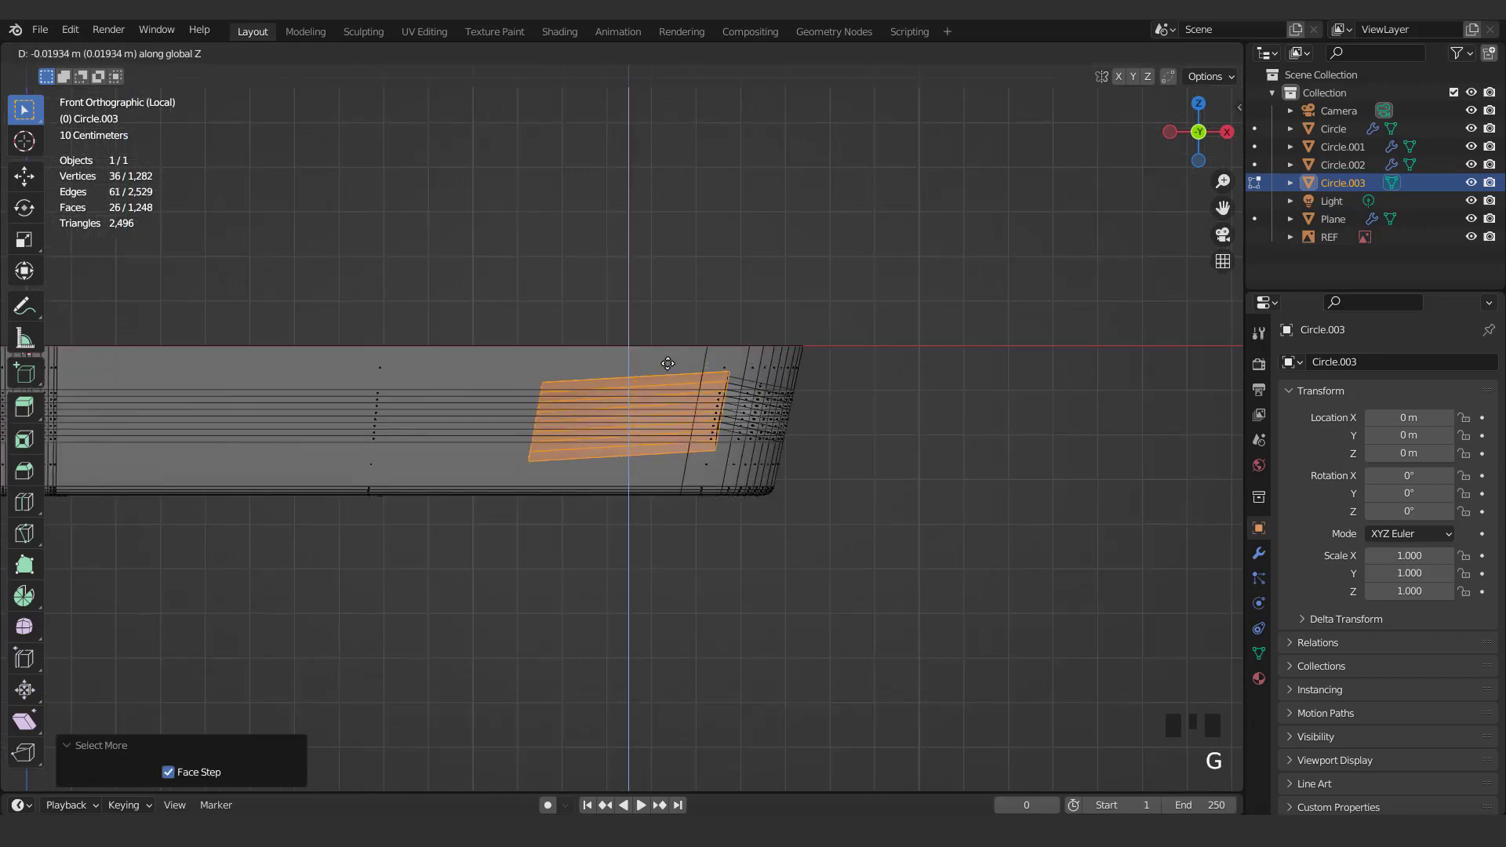
left_click(667, 363)
Shrink the selection to the inner end faces, raise them about 0.03 m, and flatten them with an X scale of 0
key("ctrl+KP_Subtract")
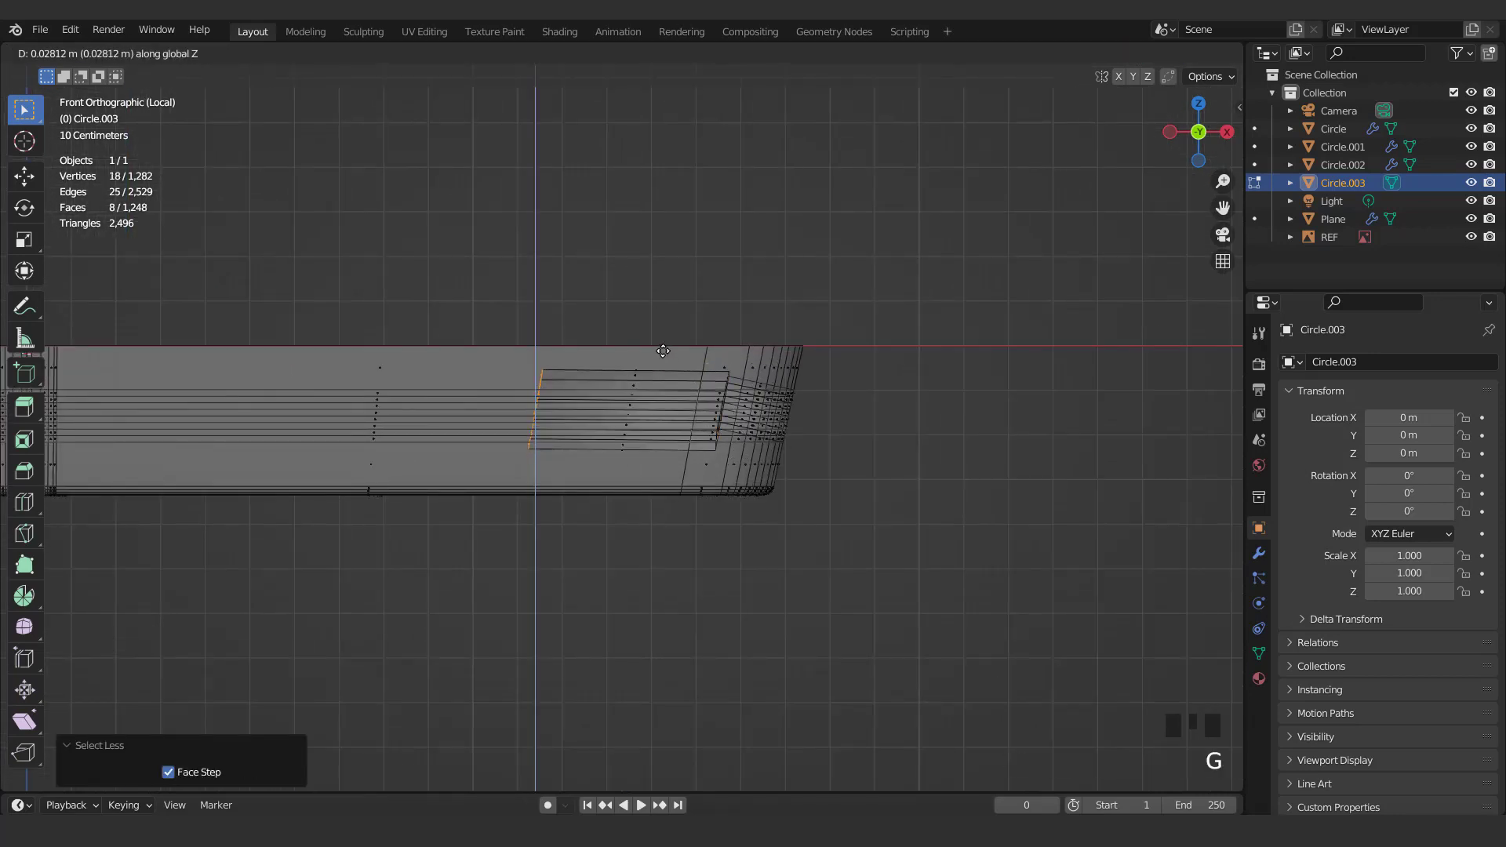
left_click(659, 353)
key("x")
key("0")
left_click(659, 353)
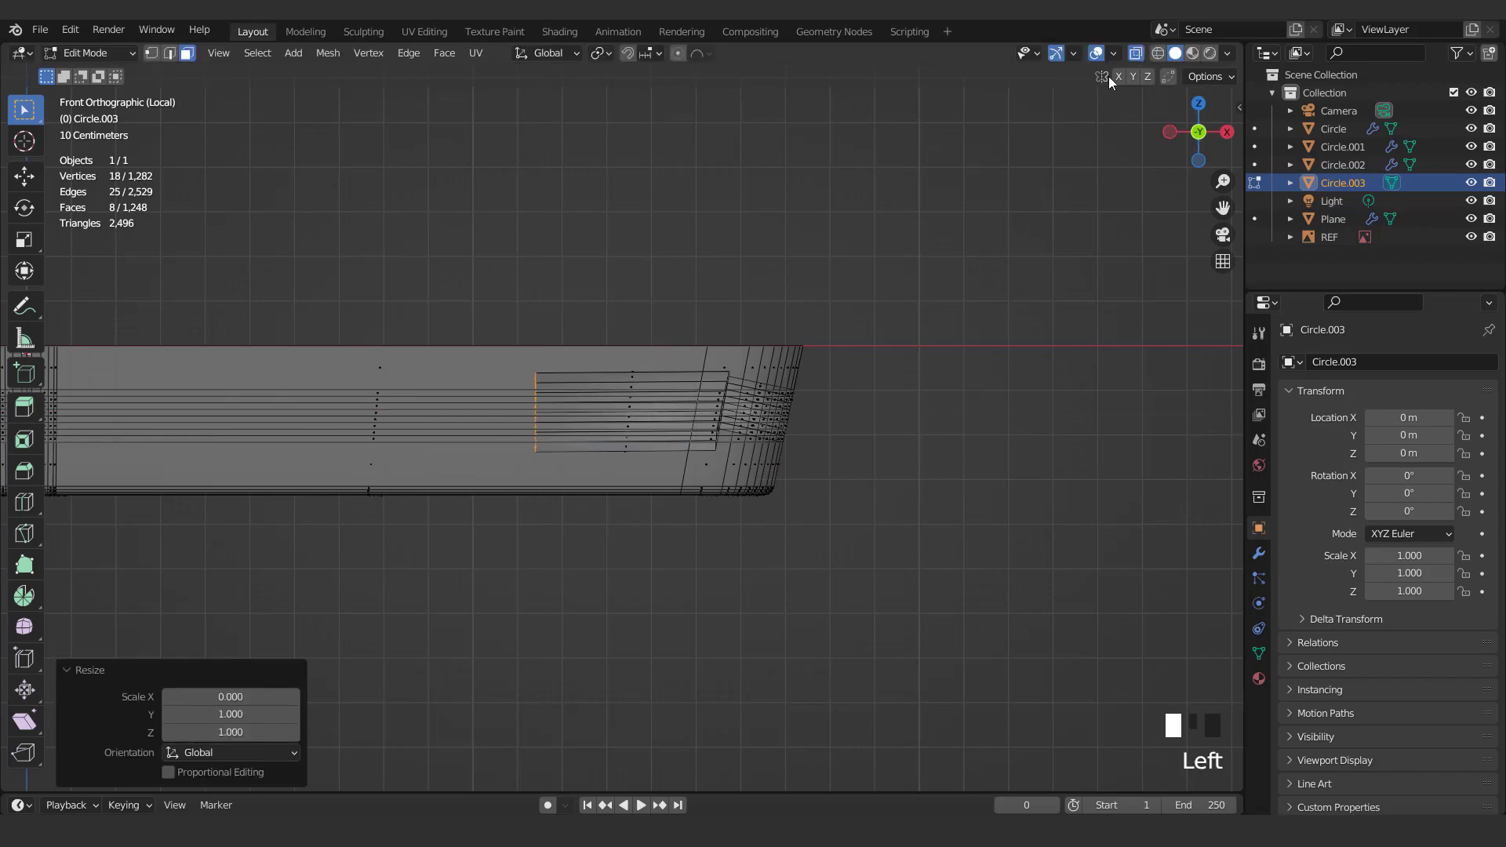
Finish editing the table body and enable Auto Smooth at 30° for it
mouse_move(1110, 82)
middle_mouse_down()
mouse_move(929, 510)
mouse_move(714, 467)
mouse_move(709, 494)
mouse_move(546, 492)
mouse_move(675, 467)
middle_mouse_up()
key("Tab")
left_click(1258, 653)
left_click(1370, 728)
Add a cube at the table's centre and scale it down, with a final resize factor of 0.672
key("KP_1")
scroll(614, 486, "up", 2)
key("KP_1")
scroll(553, 269, "up", 1)
left_click(235, 52)
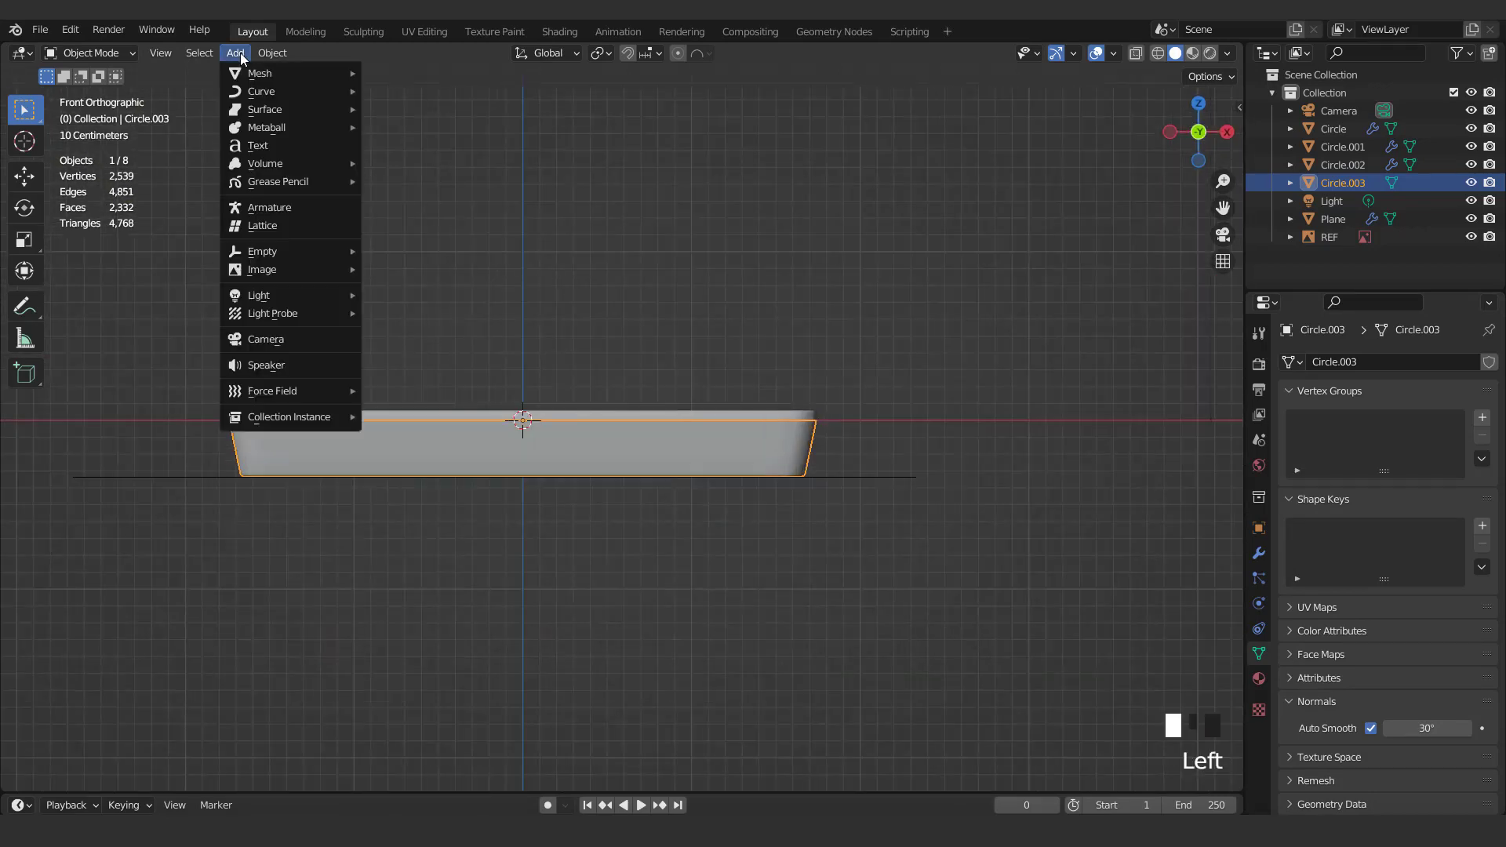
mouse_move(263, 68)
left_click(408, 87)
scroll(830, 538, "down", 3)
key("s")
left_click(635, 525)
Move the cube about 1.13 m in X and -0.69 m in Z, shrink it slightly, and position it below the slotted end
scroll(635, 525, "up", 6)
scroll(635, 525, "down", 5)
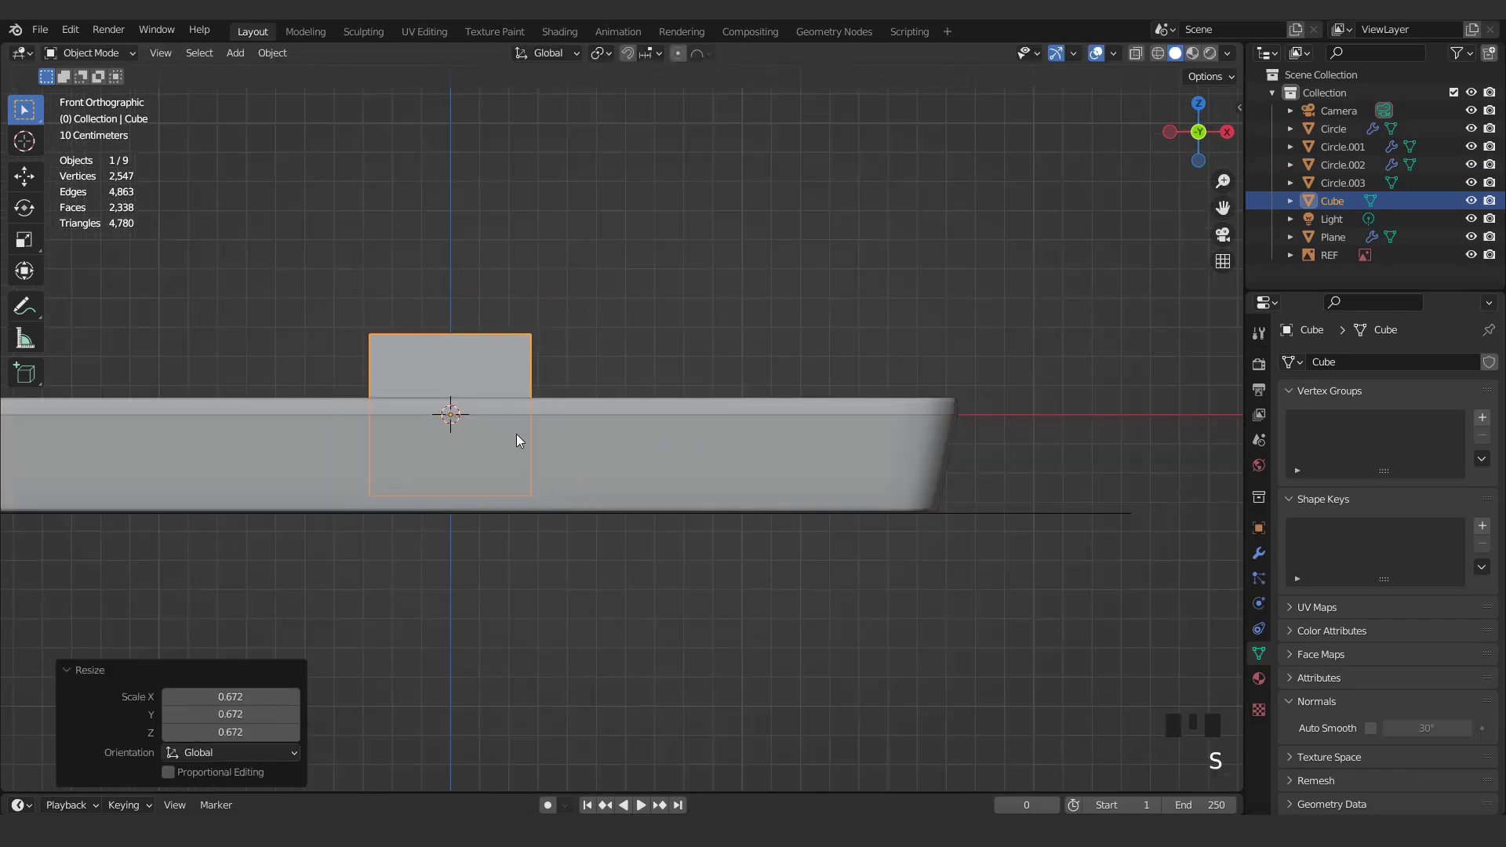
middle_click_drag(519, 441, 643, 405, "shift")
key("g")
left_click(1060, 713)
scroll(1060, 714, "down", 2)
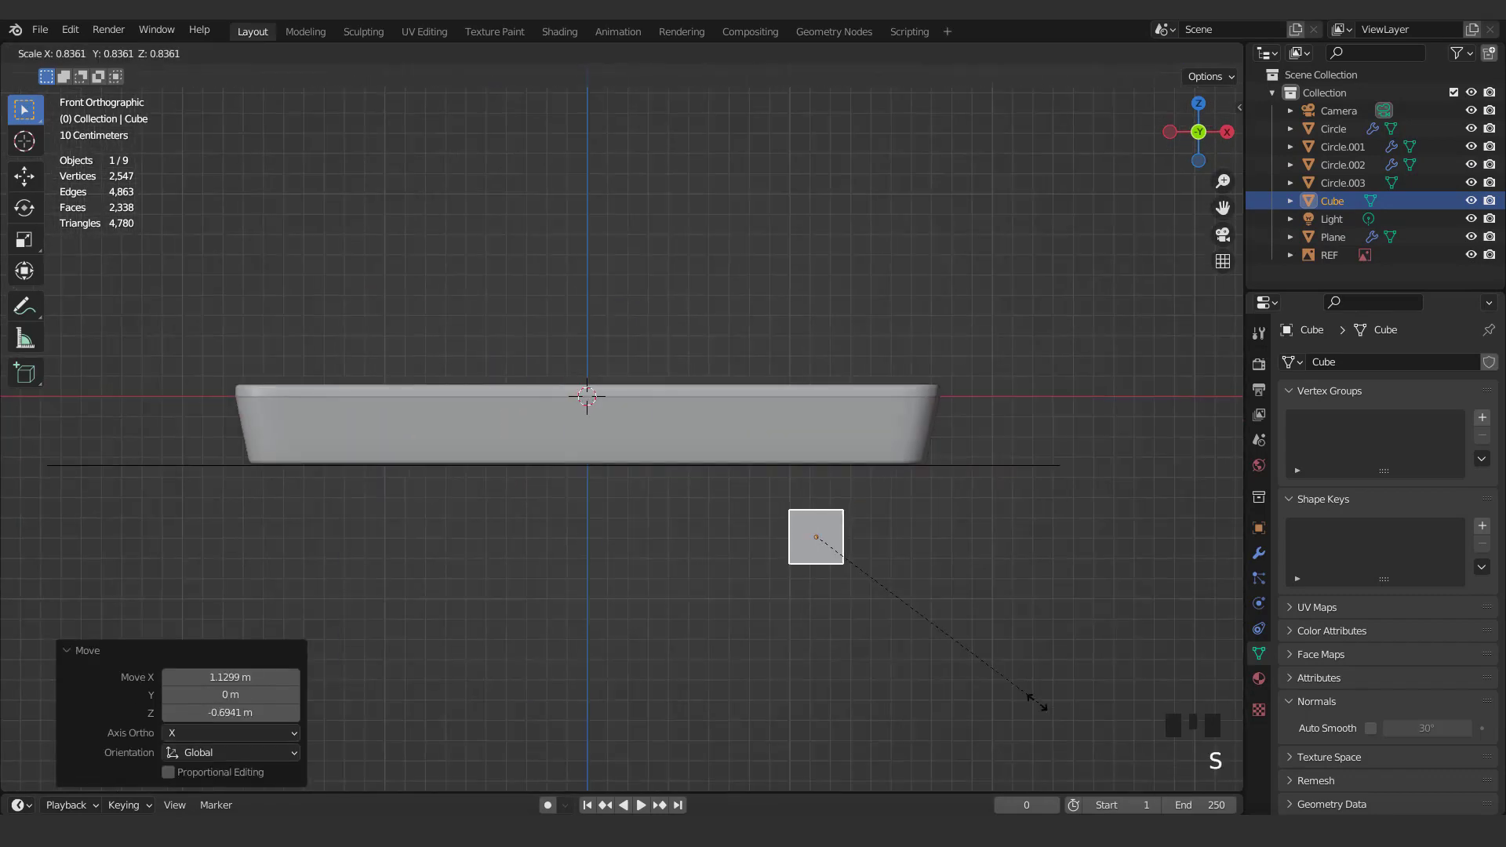
key("g")
left_click(1001, 632)
Stretch the cube into a leg by lowering its bottom vertices and raising its top vertices to the body's underside
key("Tab")
left_click(1134, 54)
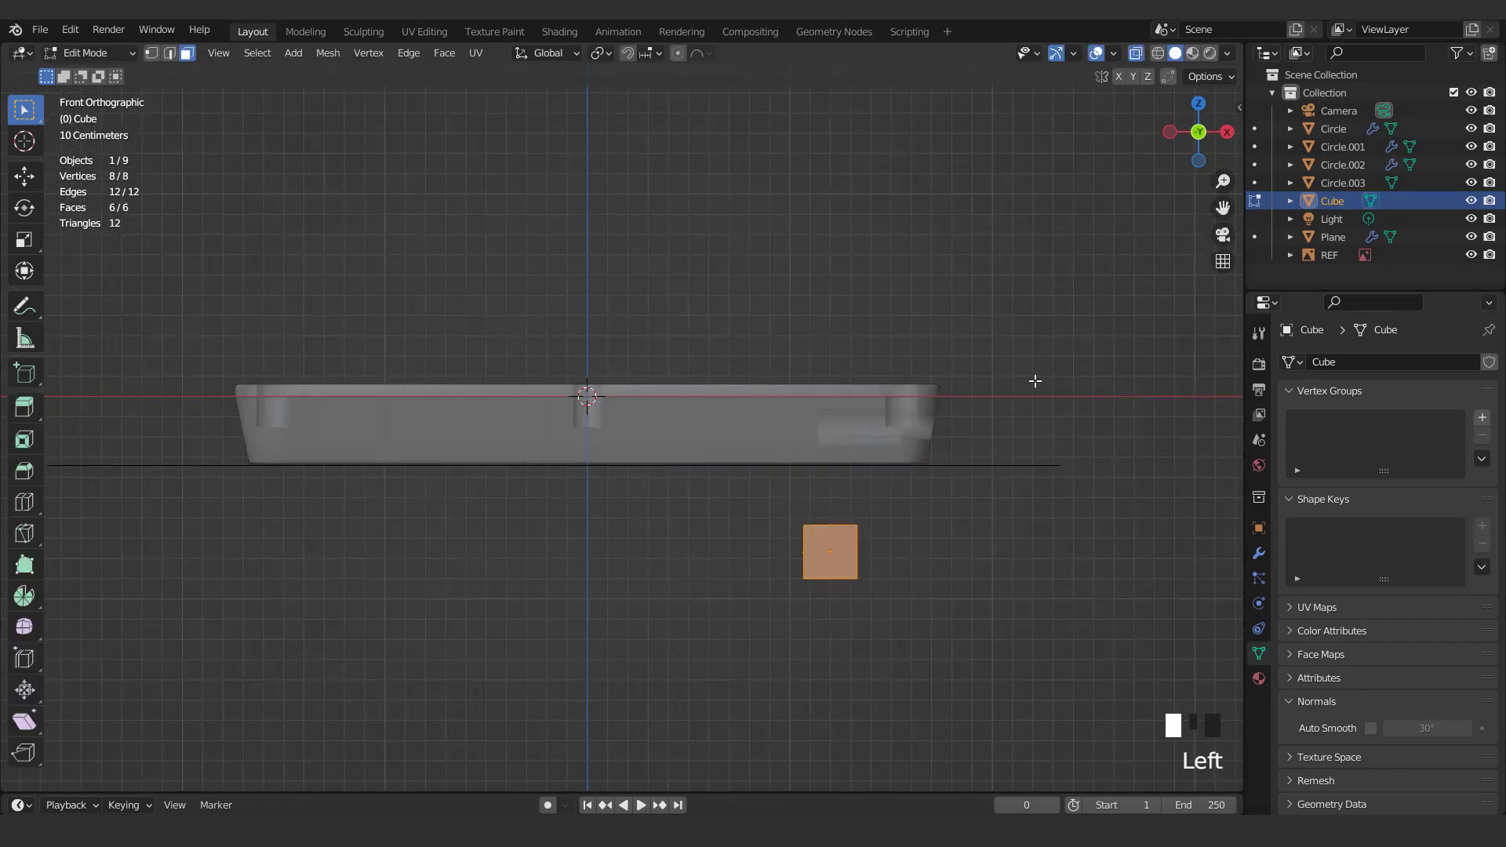
left_click(919, 484)
left_click_drag(788, 545, 891, 615)
key("g")
left_click(891, 628)
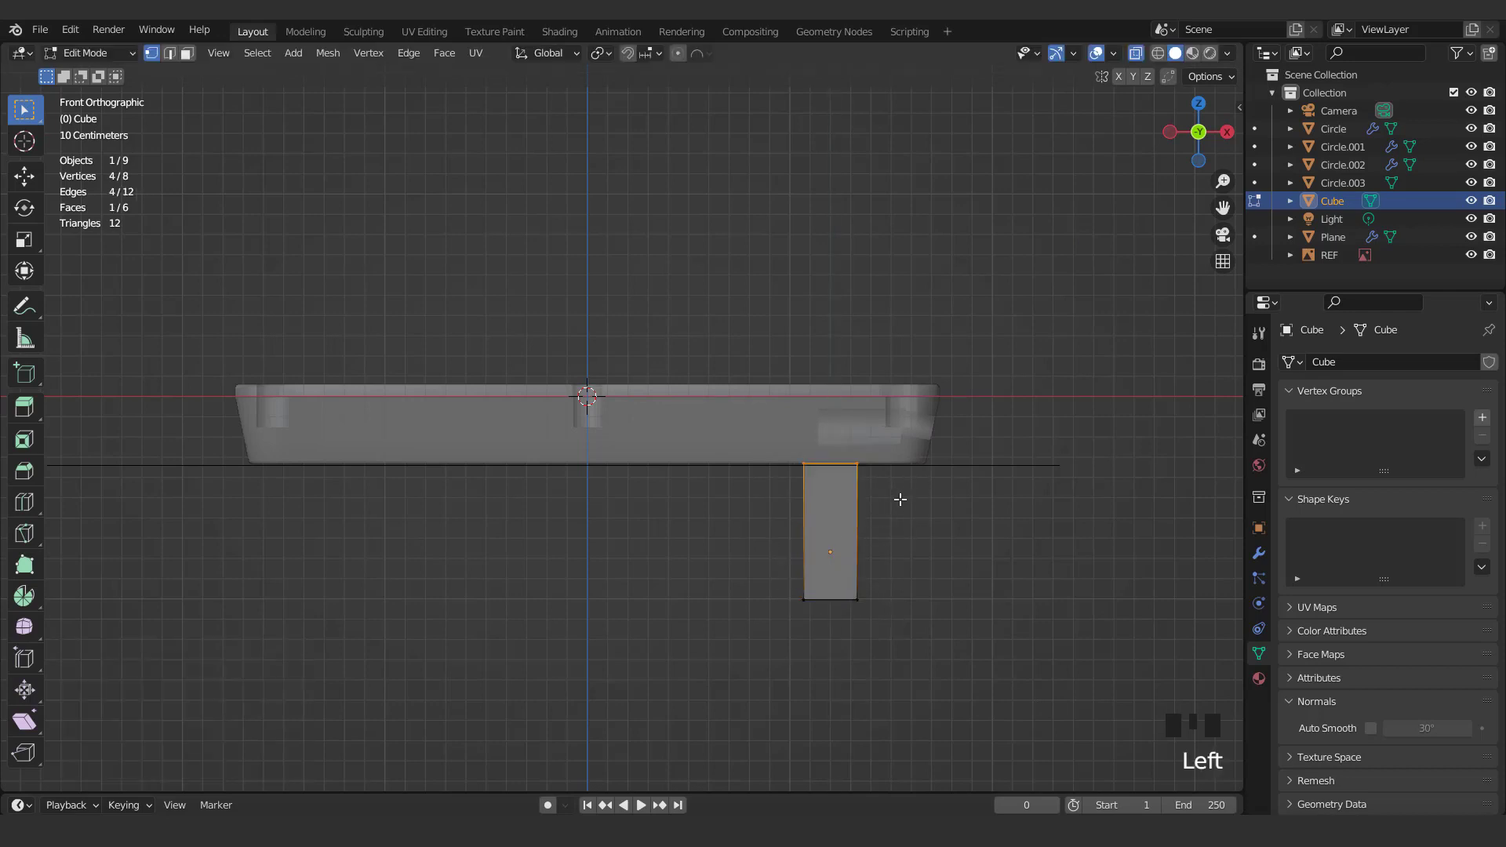
Widen the leg's top to taper it and delete the top face
left_click(926, 503)
key("x")
left_click(924, 503)
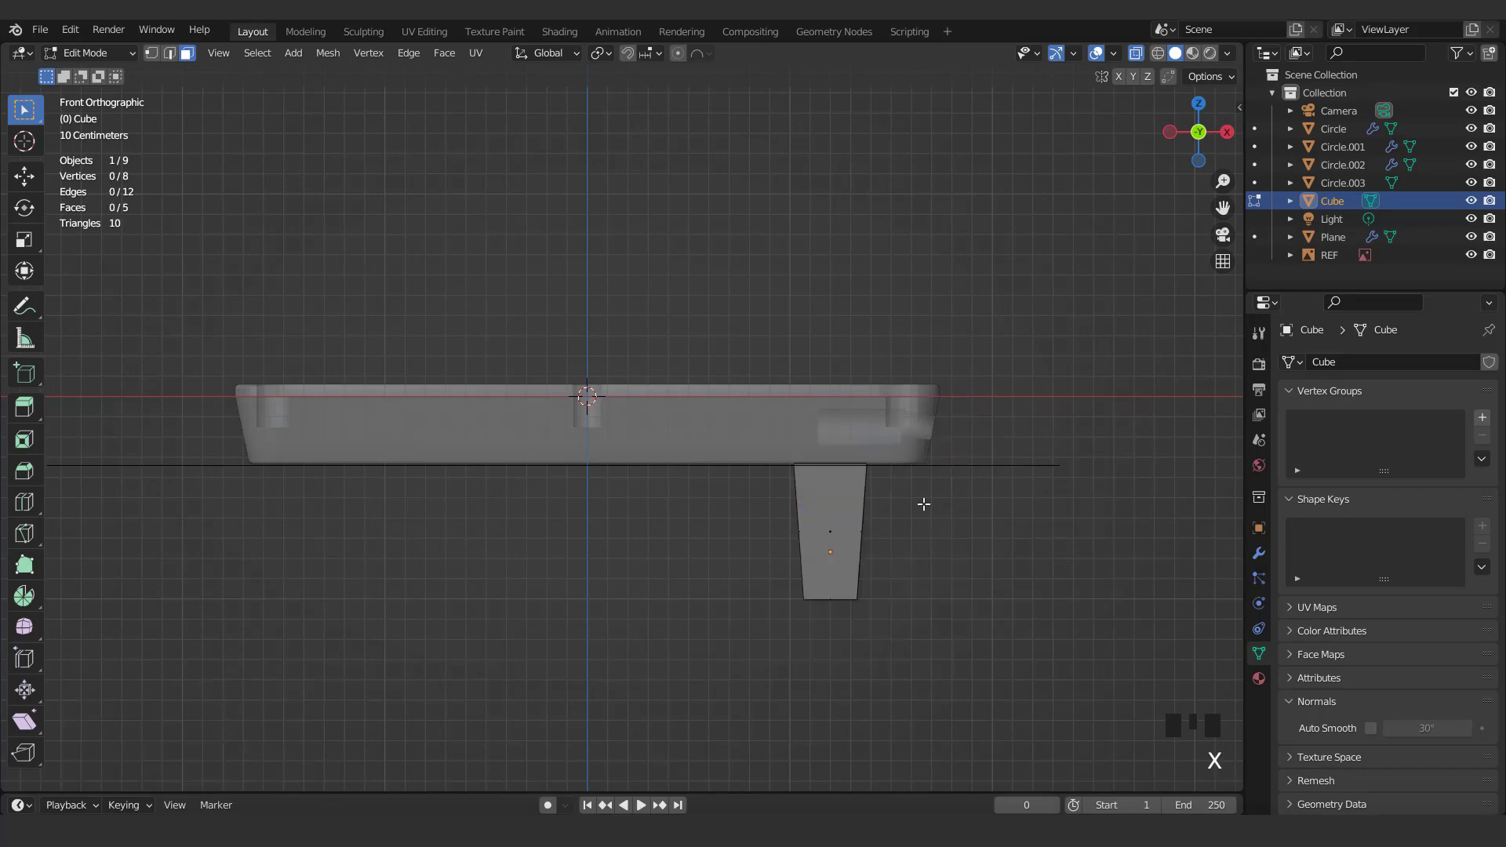
Move the leg mesh about 0.523 m along Y and apply the object's location, rotation and scale
key("KP_3")
key("g")
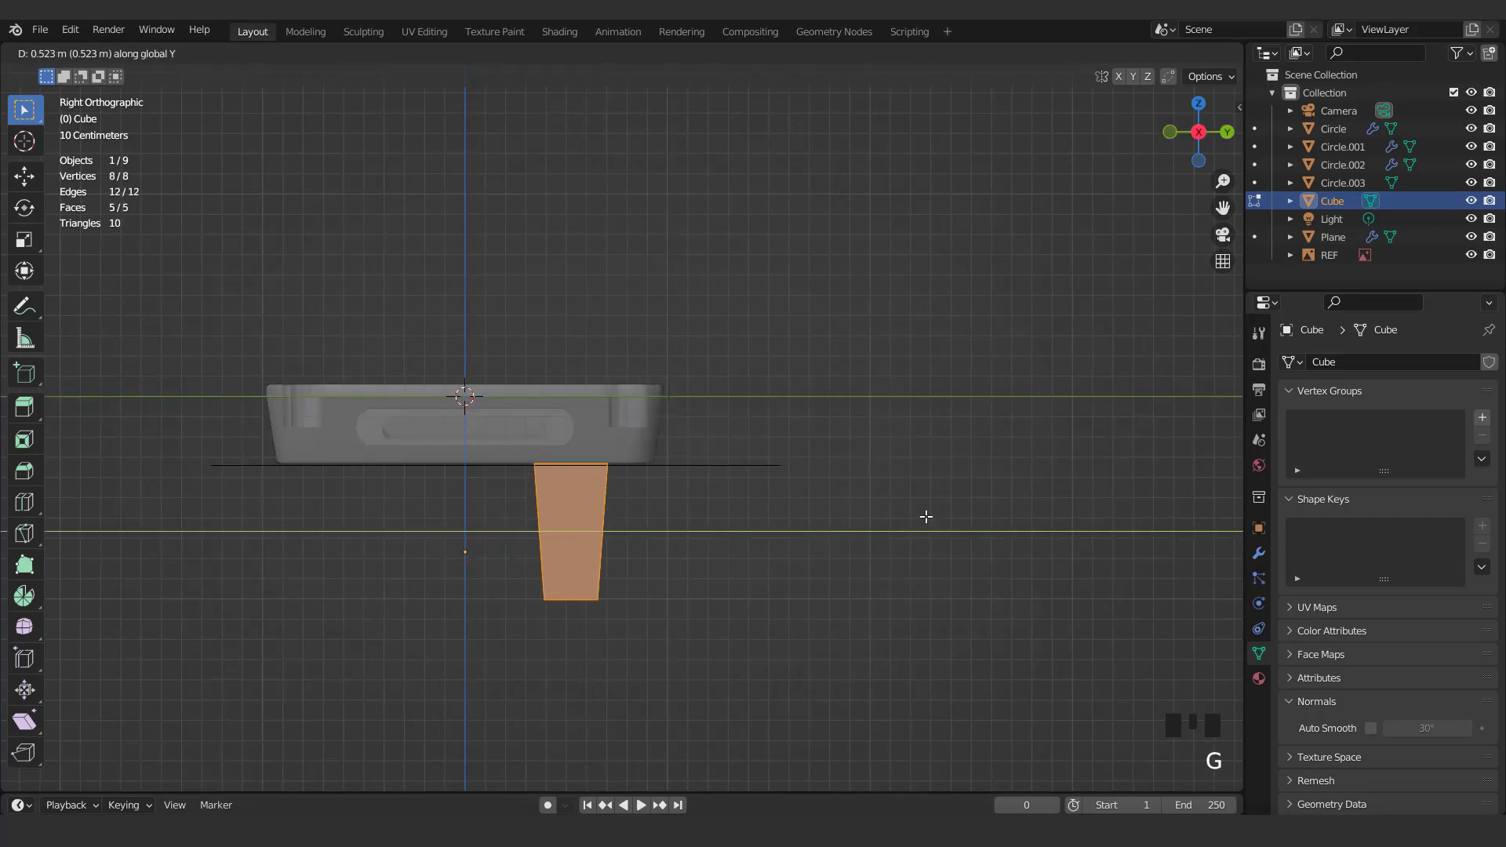
left_click(926, 516)
key("Tab")
middle_click_drag(492, 402, 601, 450)
key("ctrl+a")
left_click(601, 450)
Add a Mirror modifier on the X and Y axes to place a leg at each corner
key("KP_7")
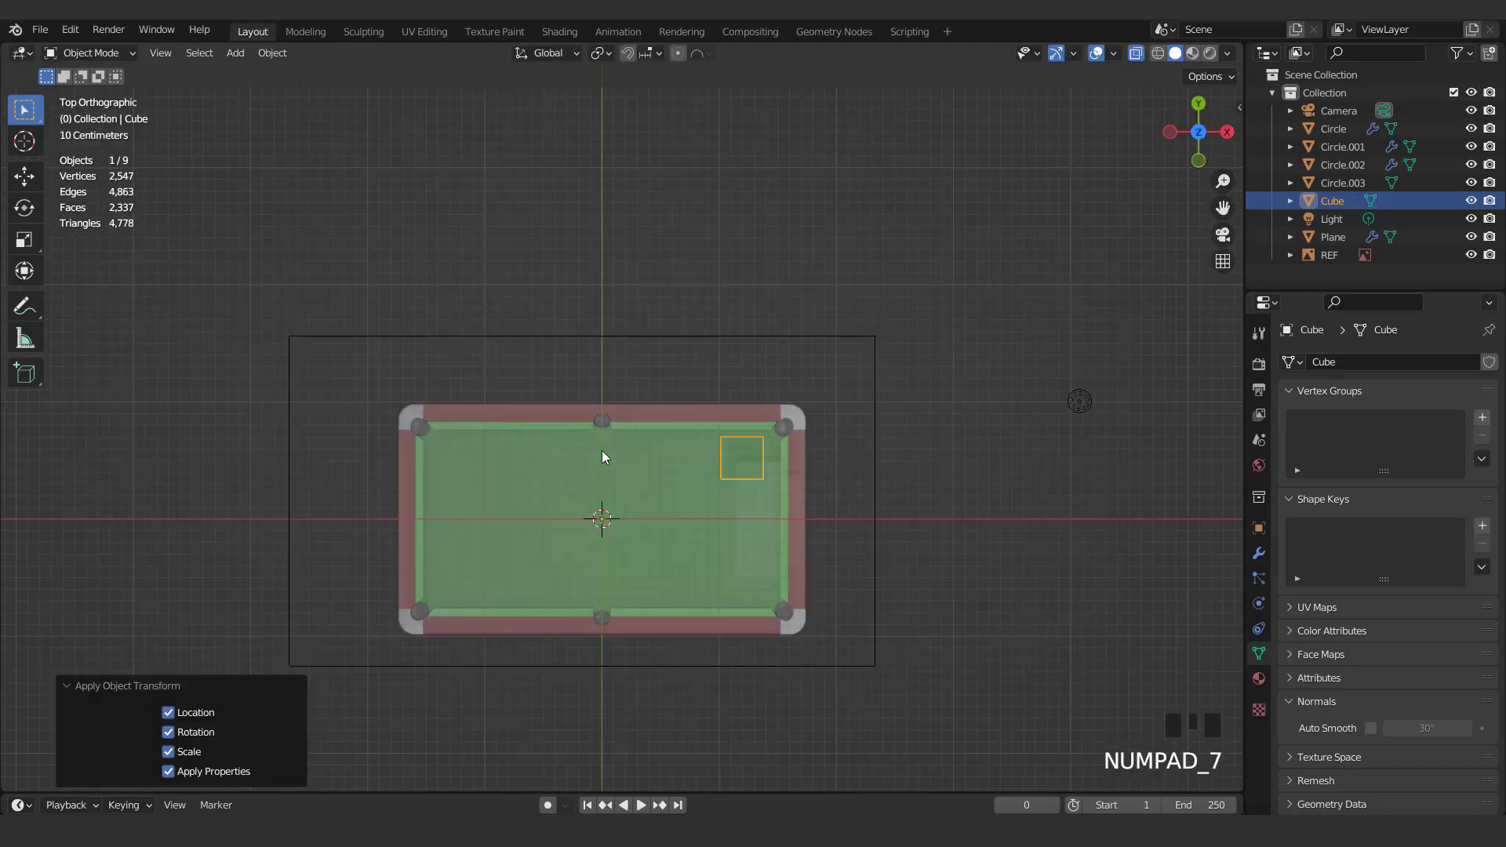
left_click(1260, 553)
left_click(1295, 368)
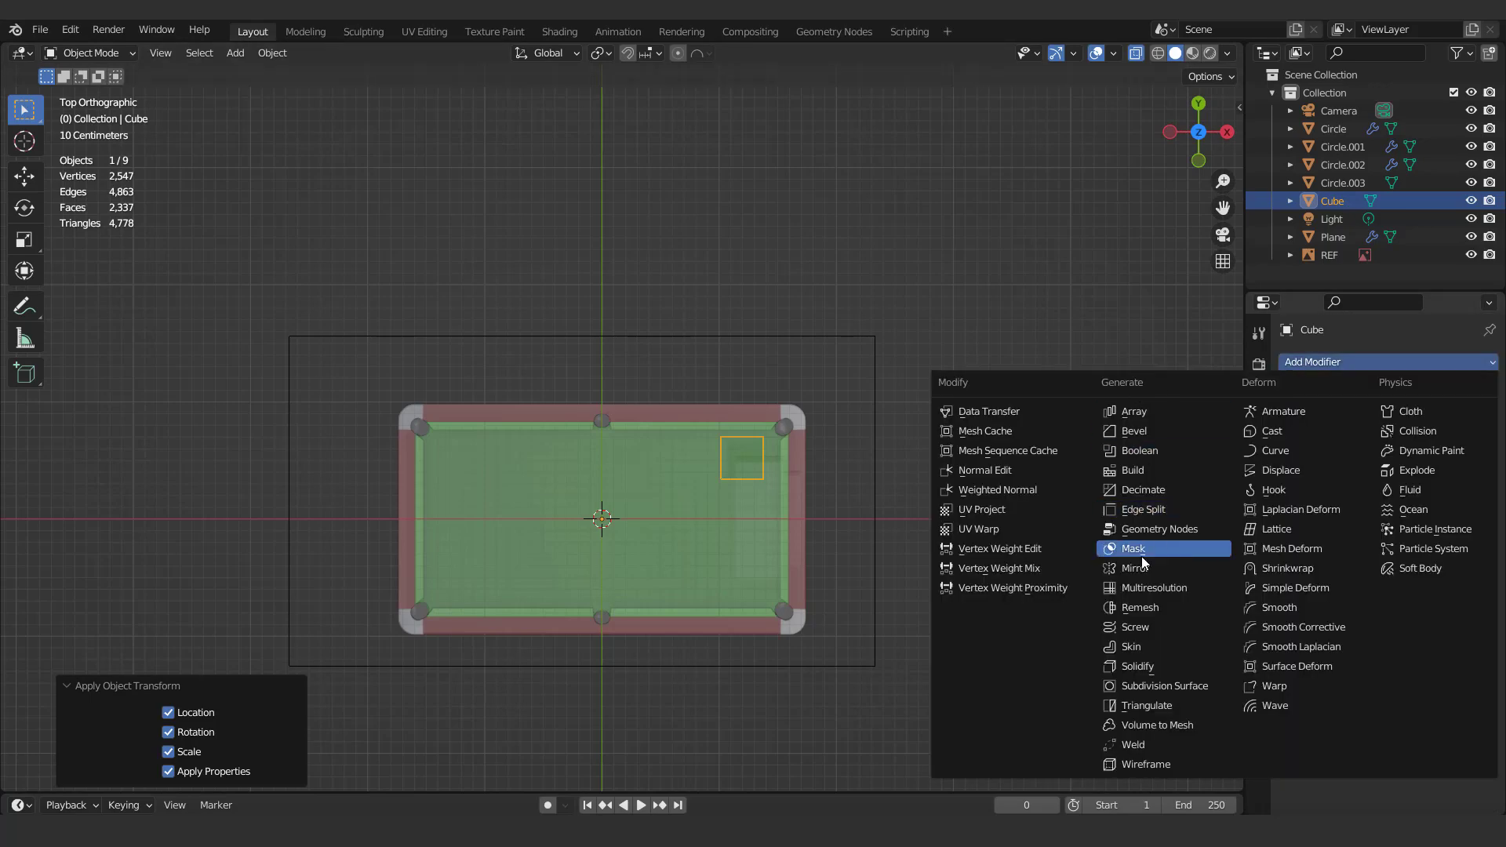
left_click(1145, 554)
left_click(1136, 52)
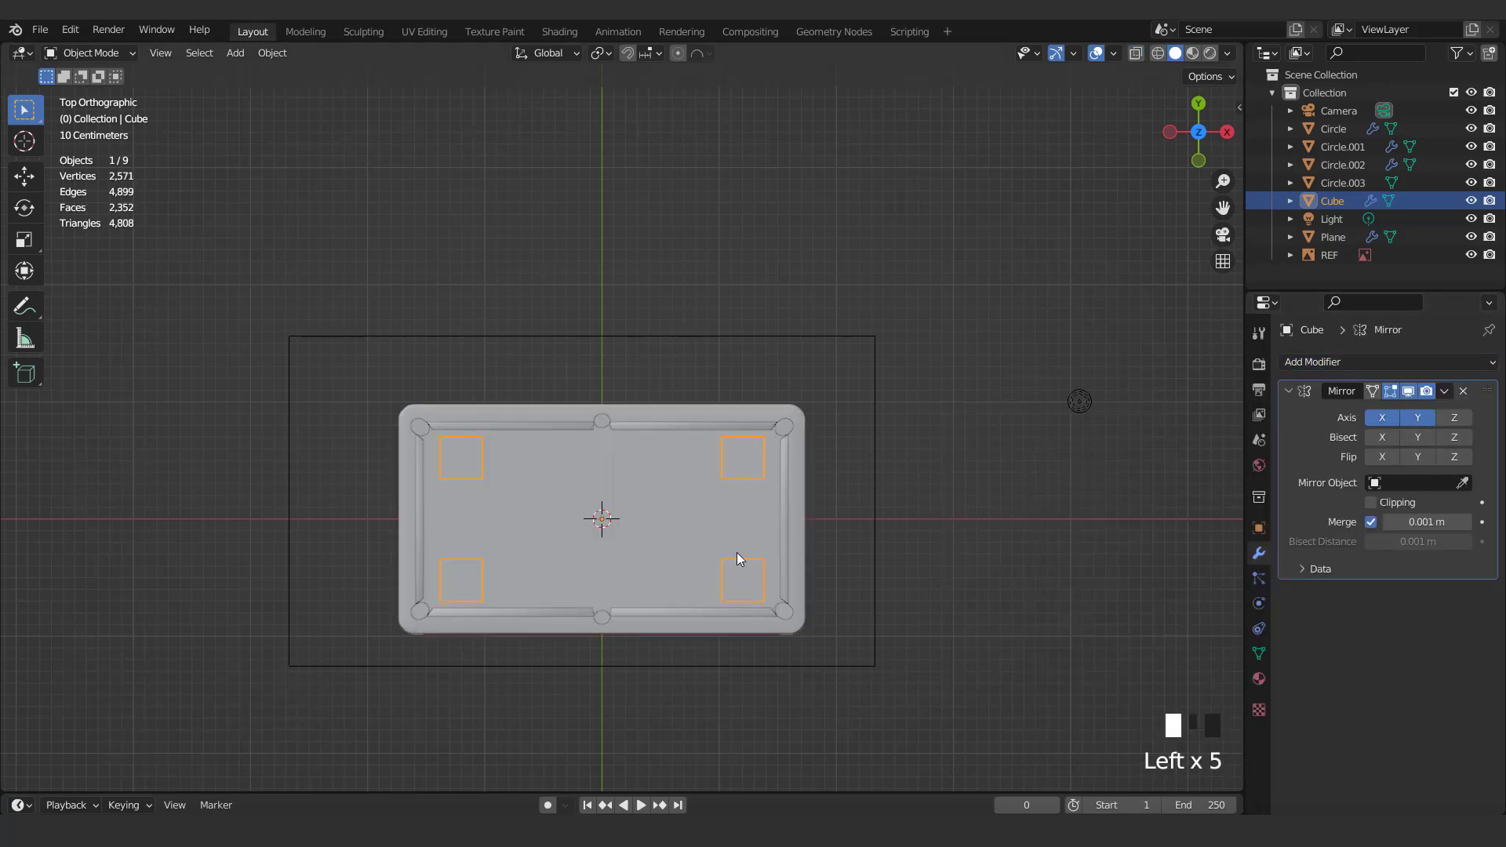
Add a Bevel modifier to the legs with an amount of 0.03 m and 4 segments
middle_click_drag(740, 562, 492, 354)
scroll(492, 354, "up", 2)
left_click(1288, 391)
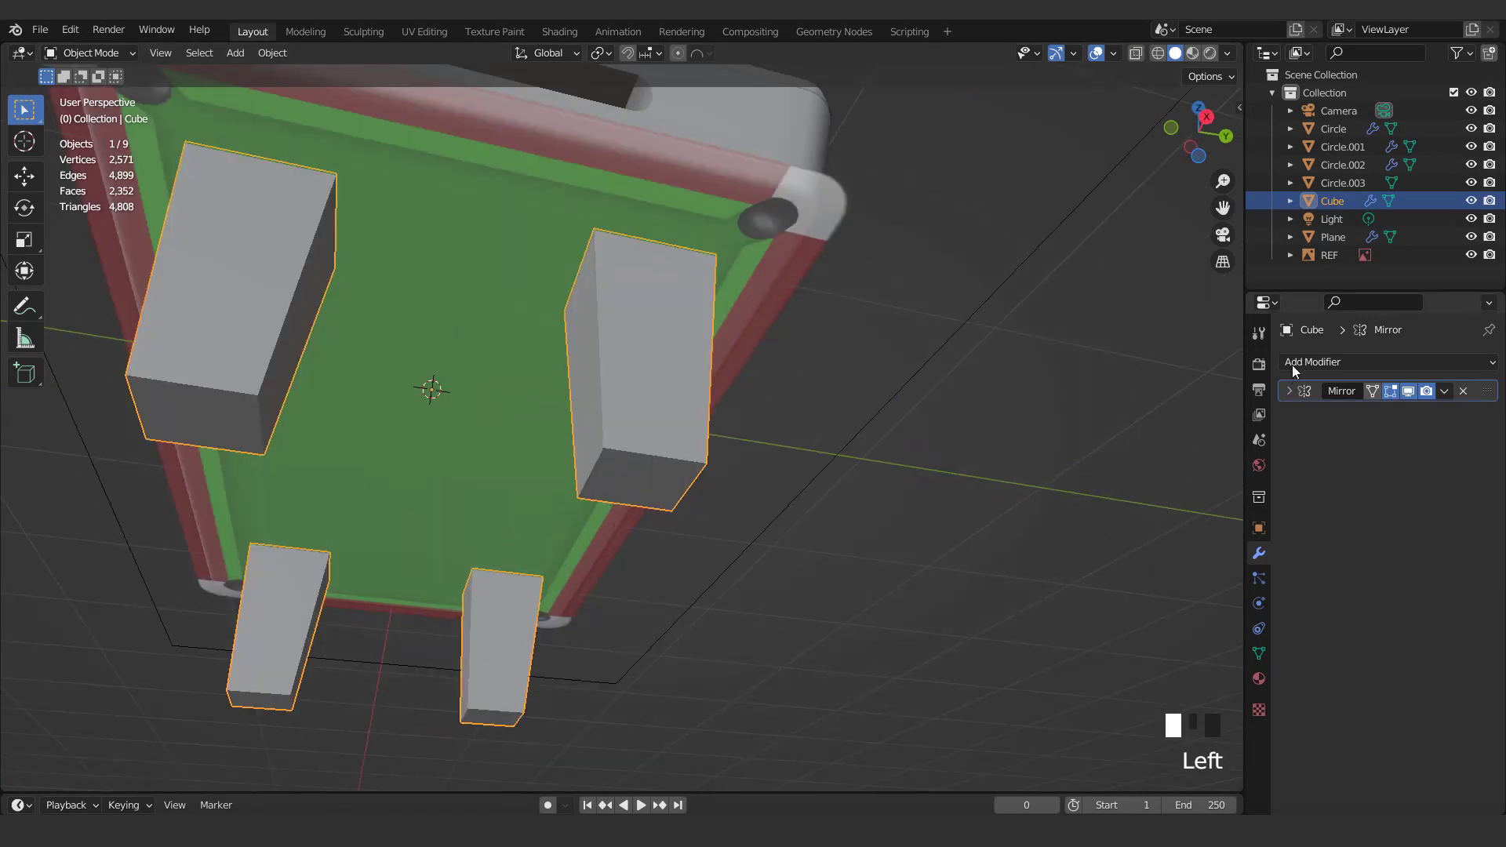
left_click(1291, 365)
left_click(1160, 430)
left_click(1468, 505)
left_click(1466, 504)
left_click(1467, 504)
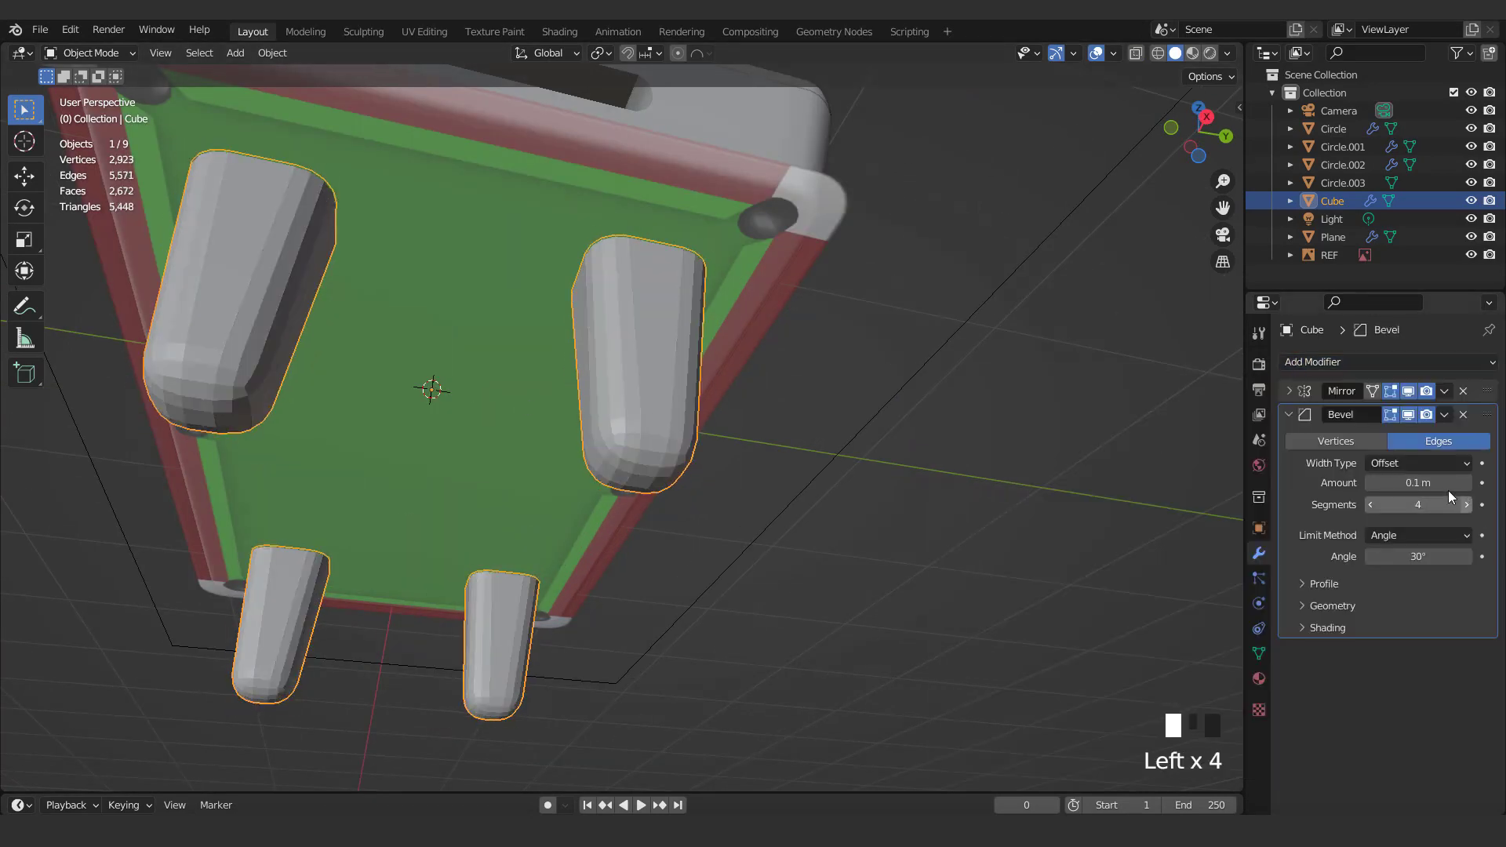
left_click(1384, 482)
left_click(1466, 482)
left_click(1467, 483)
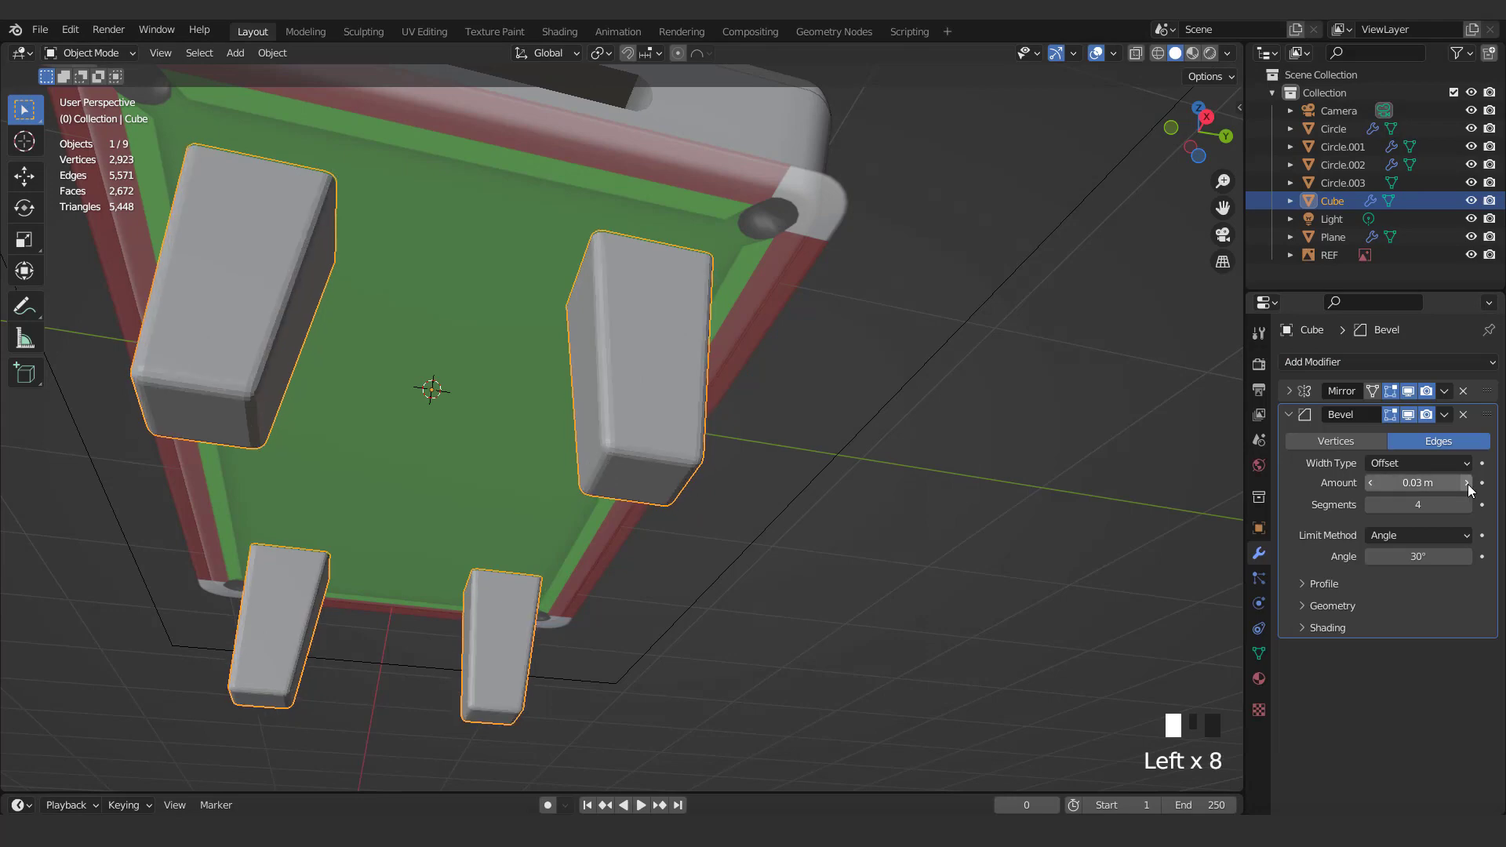
Check the beveled legs under the table and switch the viewport to Material Preview shading
right_click(693, 373)
middle_click_drag(694, 373, 597, 557)
key("KP_1")
left_click(1095, 54)
middle_click_drag(611, 470, 651, 420)
left_click(1193, 53)
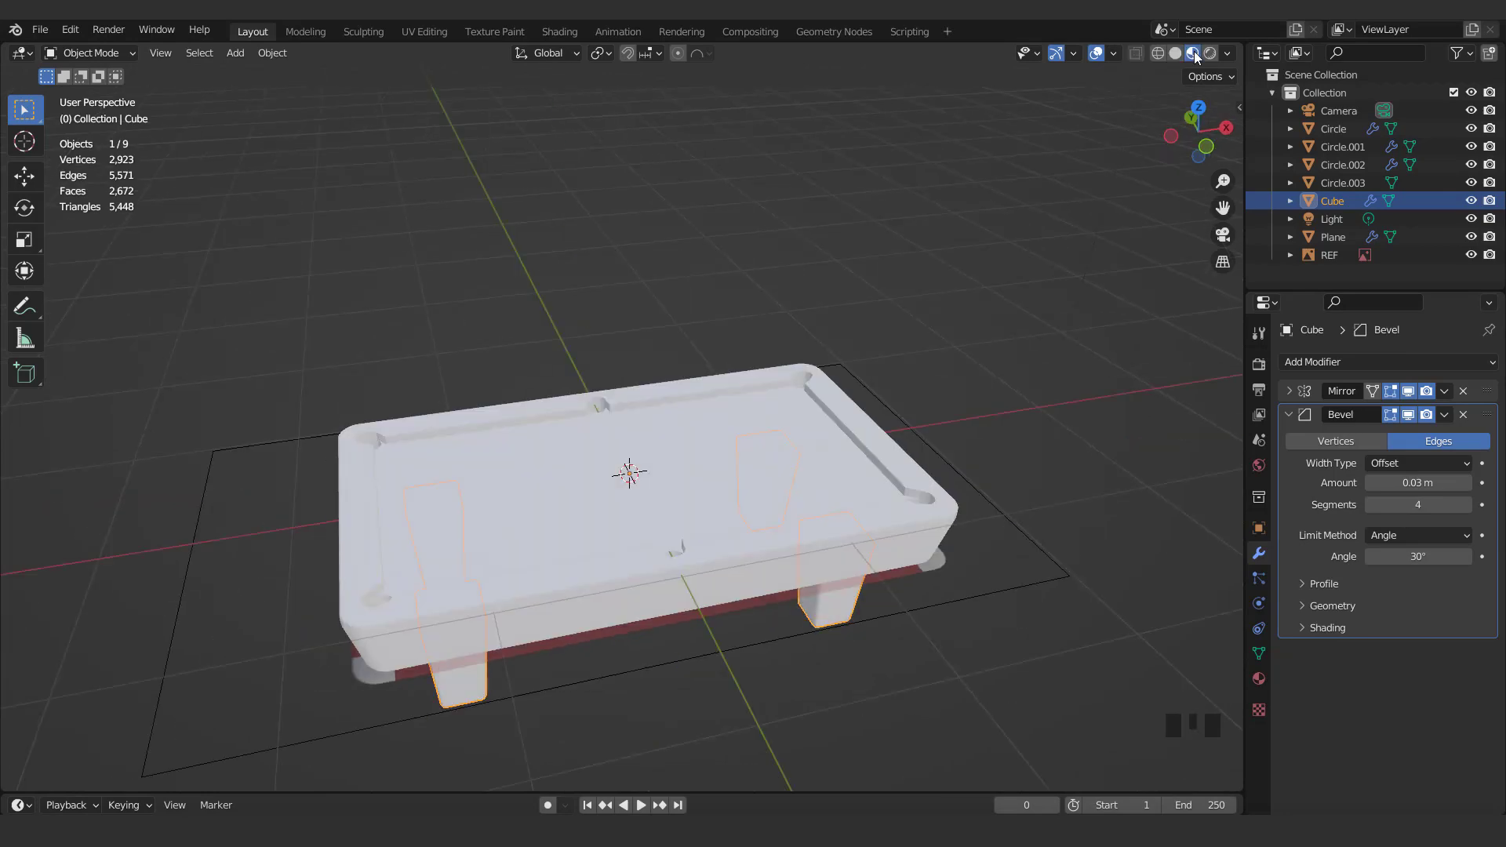
Move the reference image -2.6991 m in X and 2.4389 m in Y beside the table, and set its opacity to 1.000
key("KP_7")
left_click(927, 517)
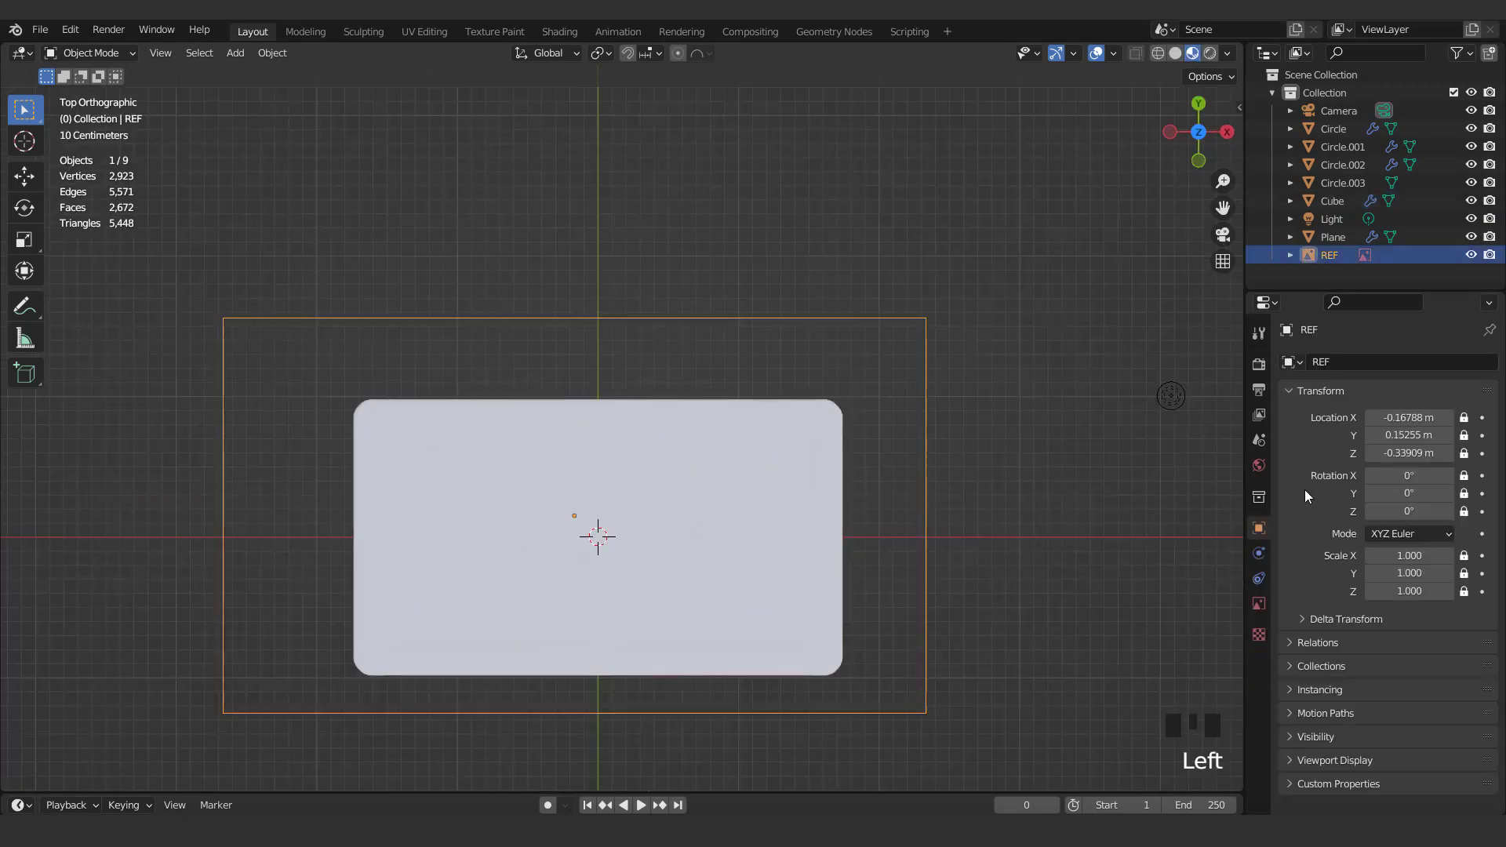
scroll(871, 454, "down", 3)
key("g")
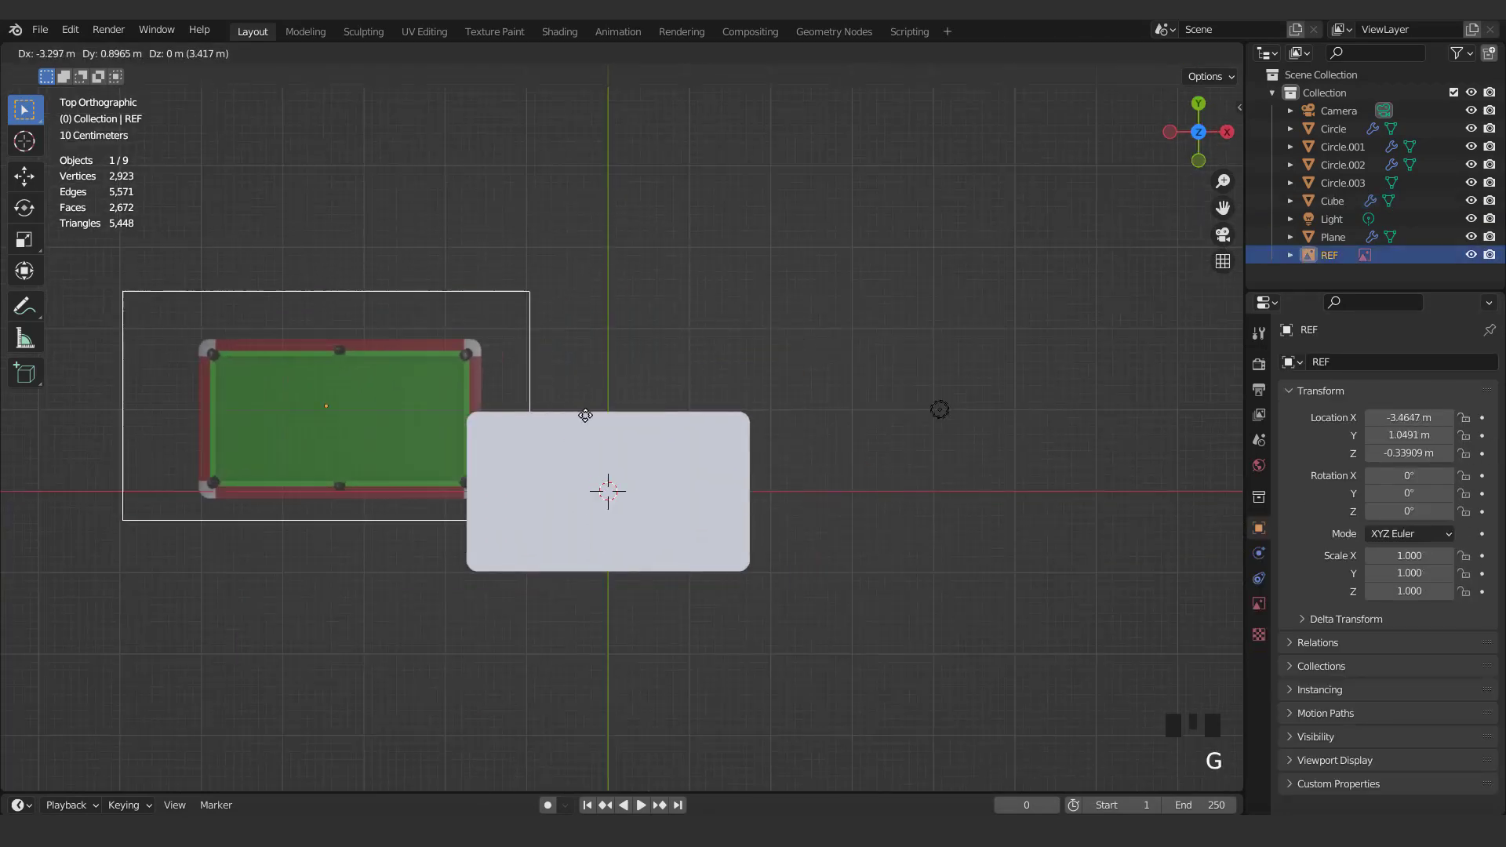
left_click(686, 247)
left_click(1259, 603)
left_click_drag(1408, 569, 1470, 568)
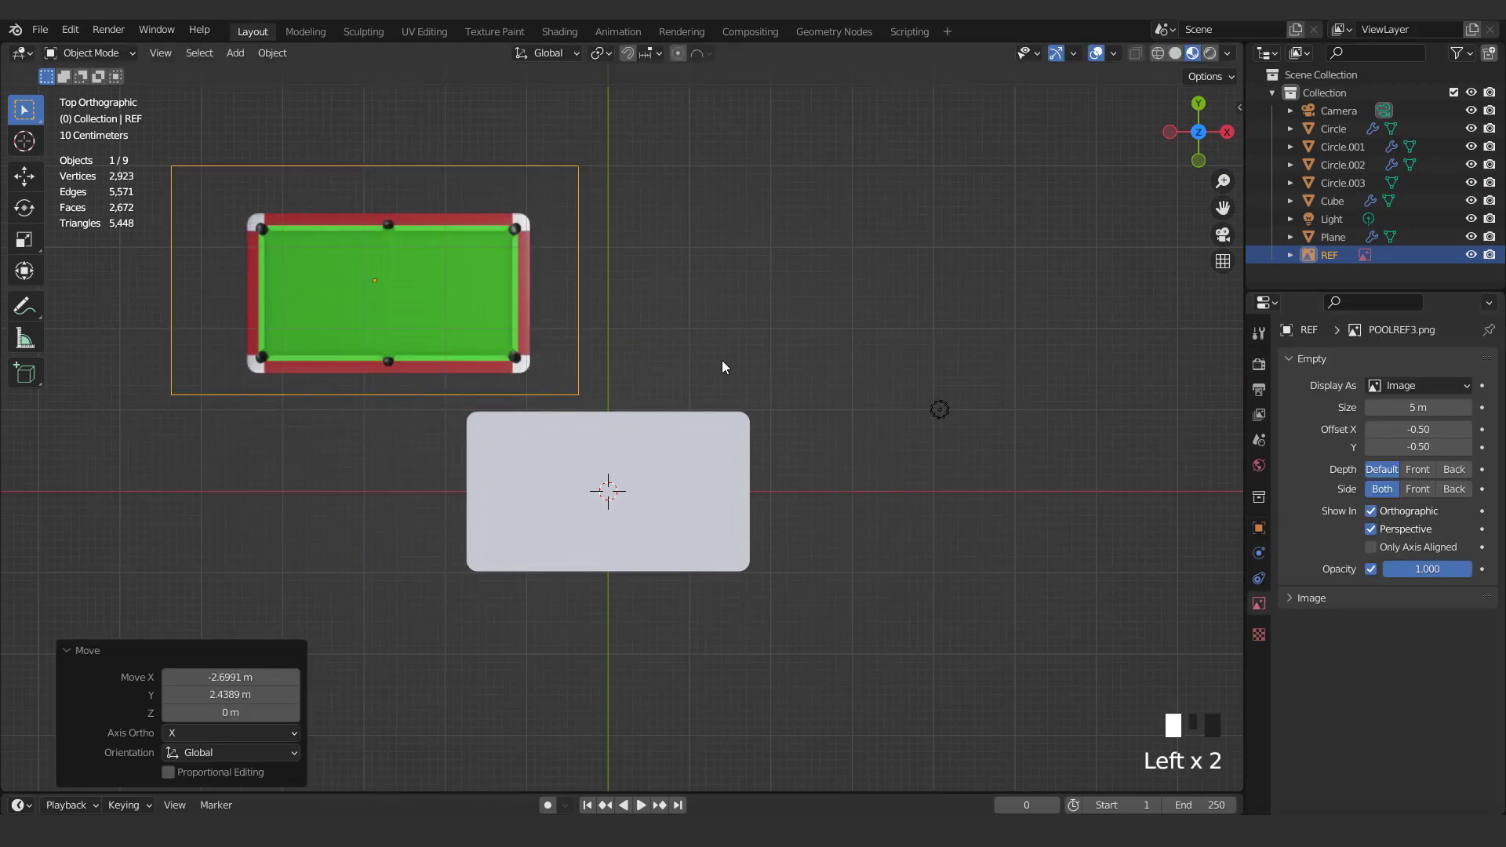
Assign the existing Material to the playing surface and sample its base color from the reference's green cloth
middle_click_drag(722, 360, 734, 427)
left_click(734, 430)
left_click(1259, 678)
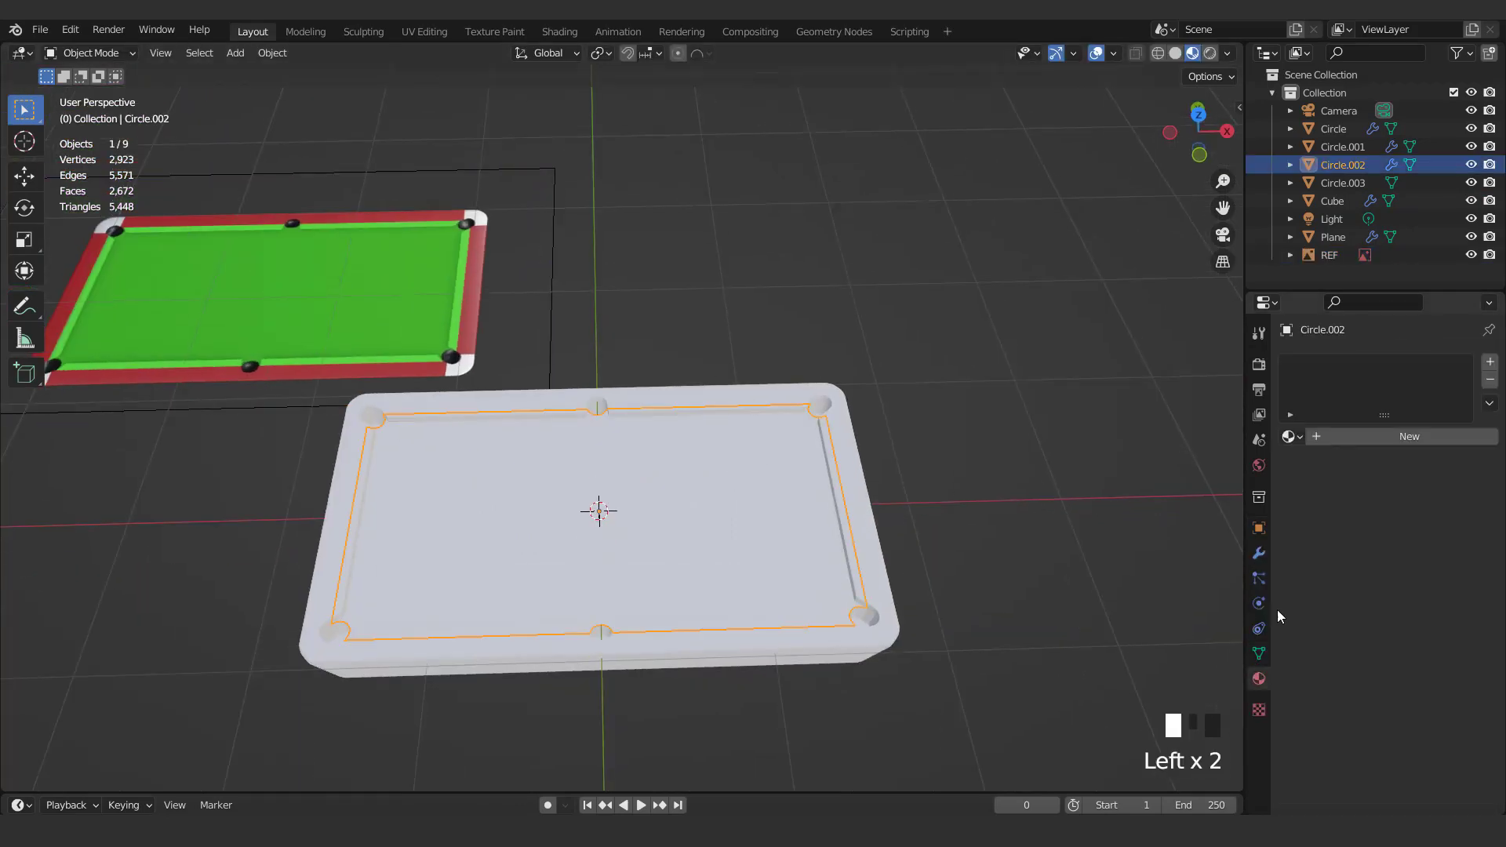
left_click(1289, 436)
left_click(1130, 462)
left_click(1426, 620)
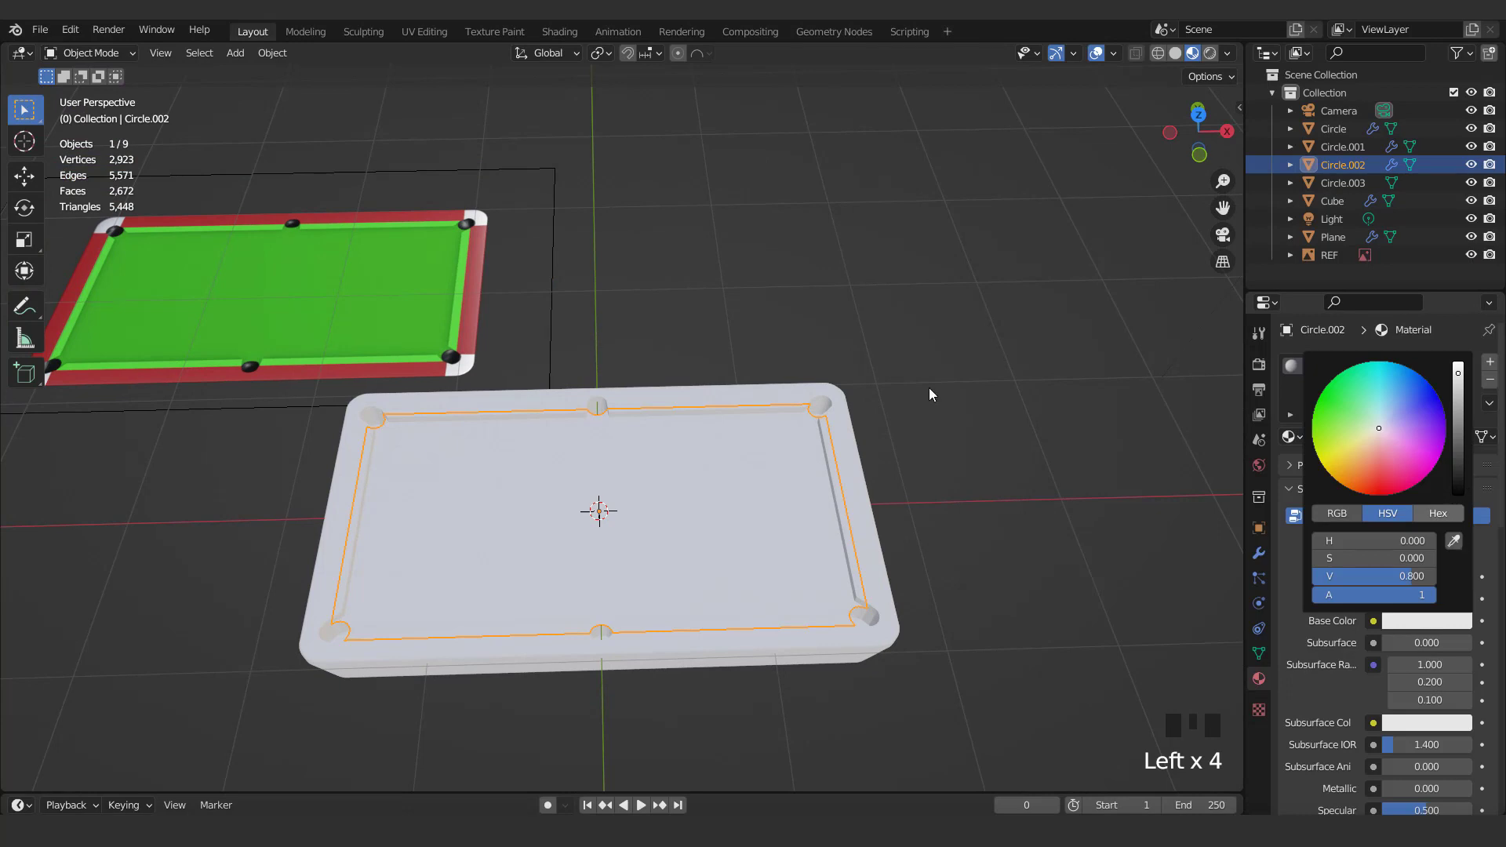
left_click(1415, 618)
left_click(1415, 618)
left_click(1453, 540)
left_click(365, 276)
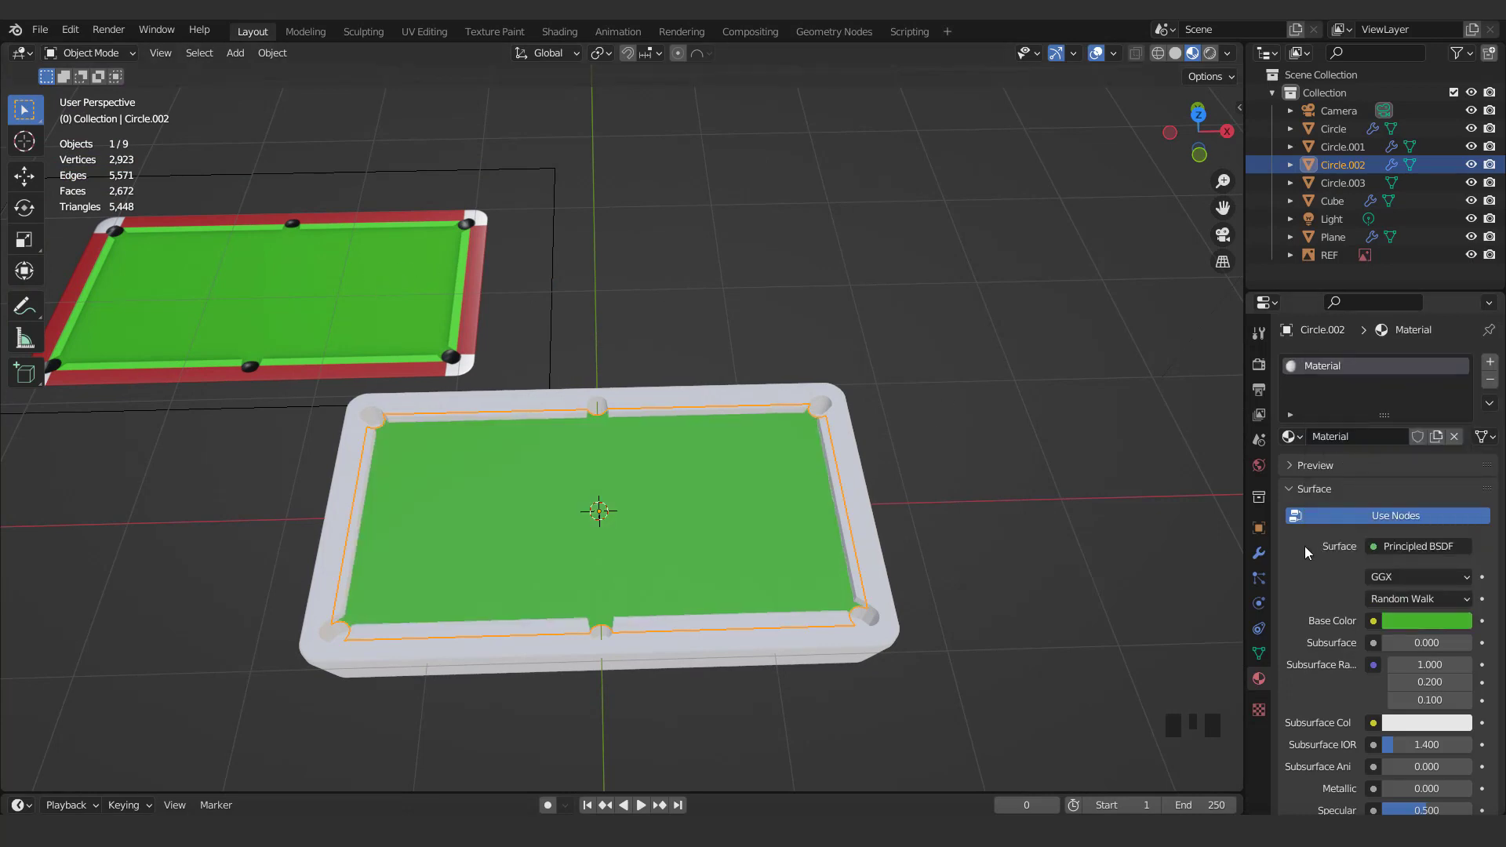
Create a new material for the cushions and sample its base color from the reference's lighter green cushion
left_click(836, 482)
left_click(1395, 436)
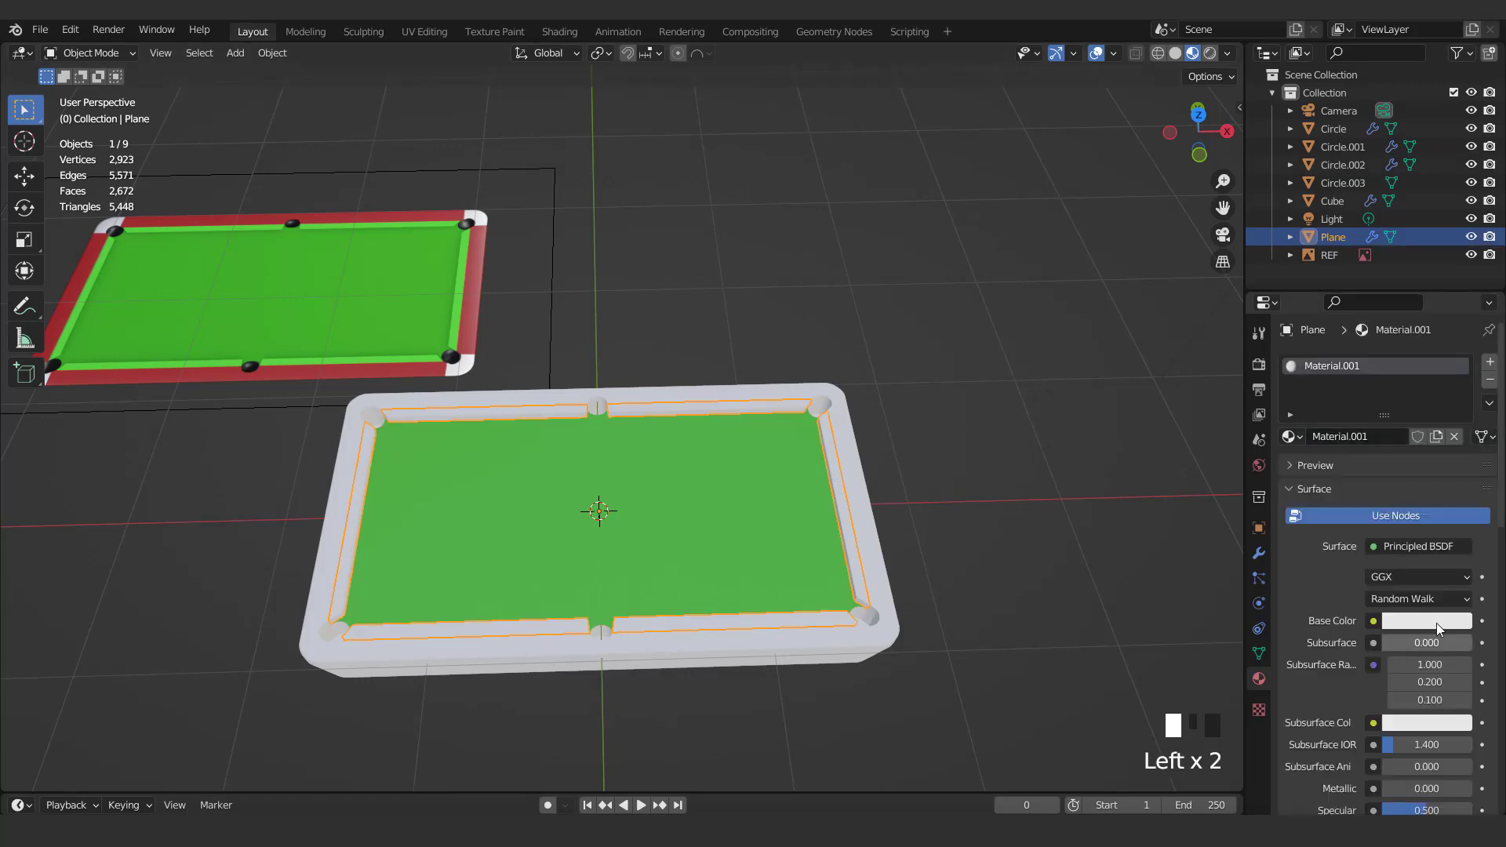
left_click(1437, 622)
left_click(1454, 541)
left_click(459, 333)
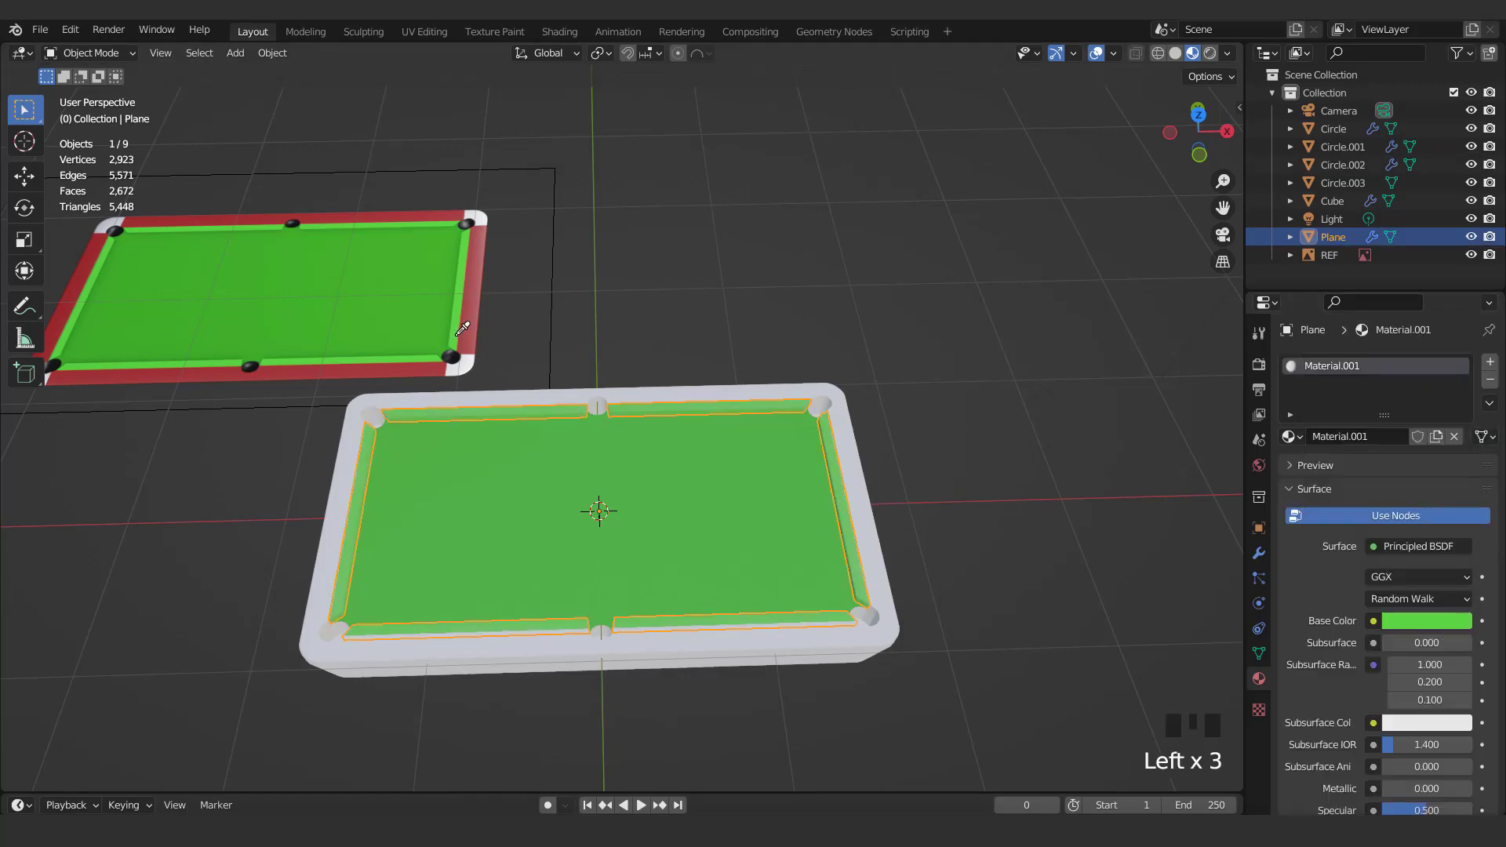
Select the rail's faces around the corner pocket, including the outer edge strips, and separate them into their own object
left_click(841, 449)
middle_click_drag(841, 449, 663, 452)
scroll(663, 452, "up", 2)
key("Tab")
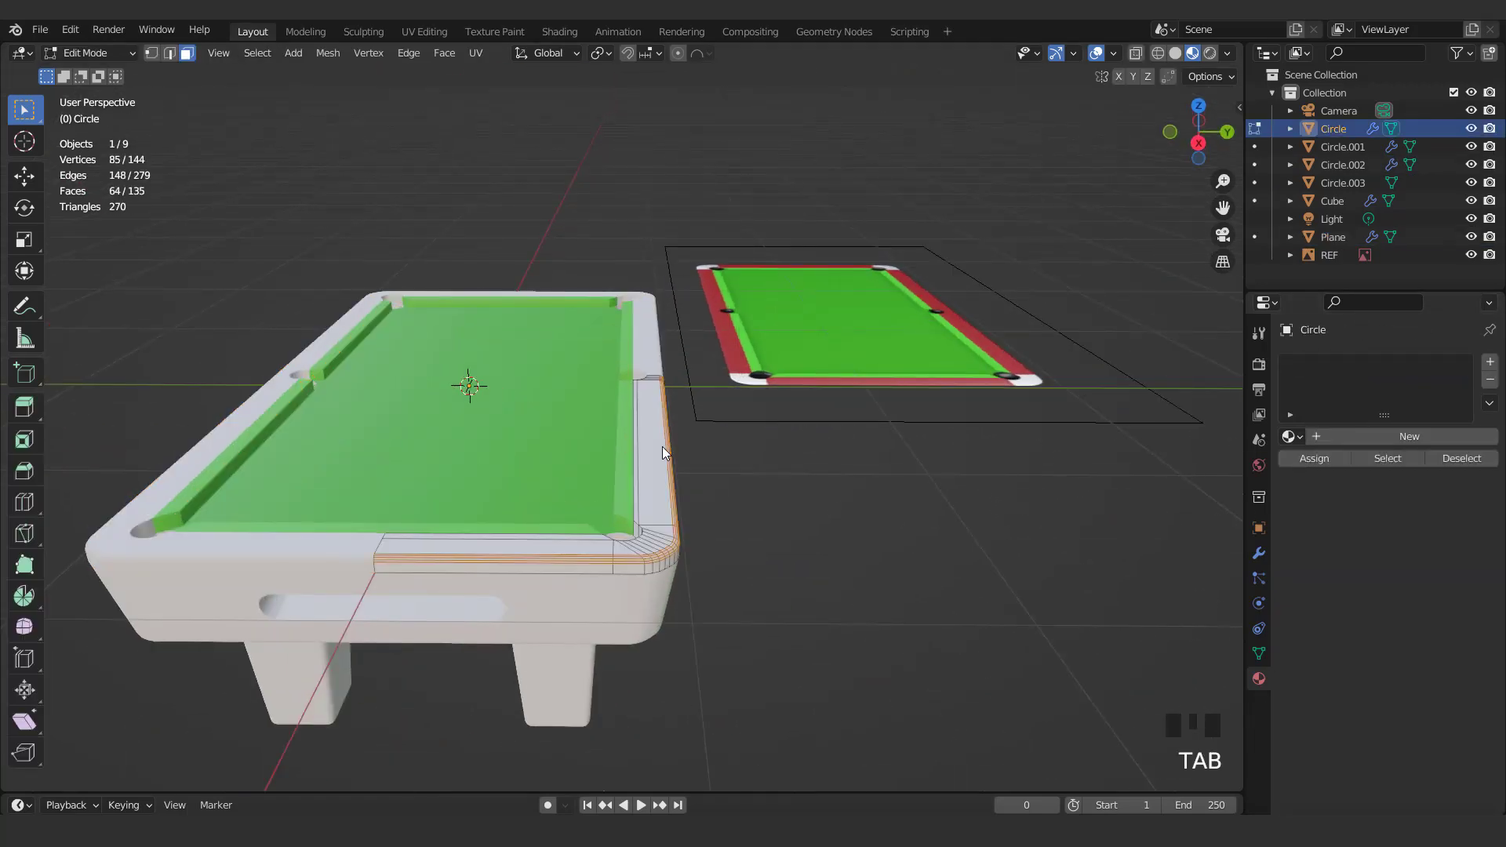
scroll(437, 377, "up", 2)
key("KP_7")
middle_click_drag(437, 377, 578, 615, "shift")
scroll(780, 386, "up", 5)
key("3")
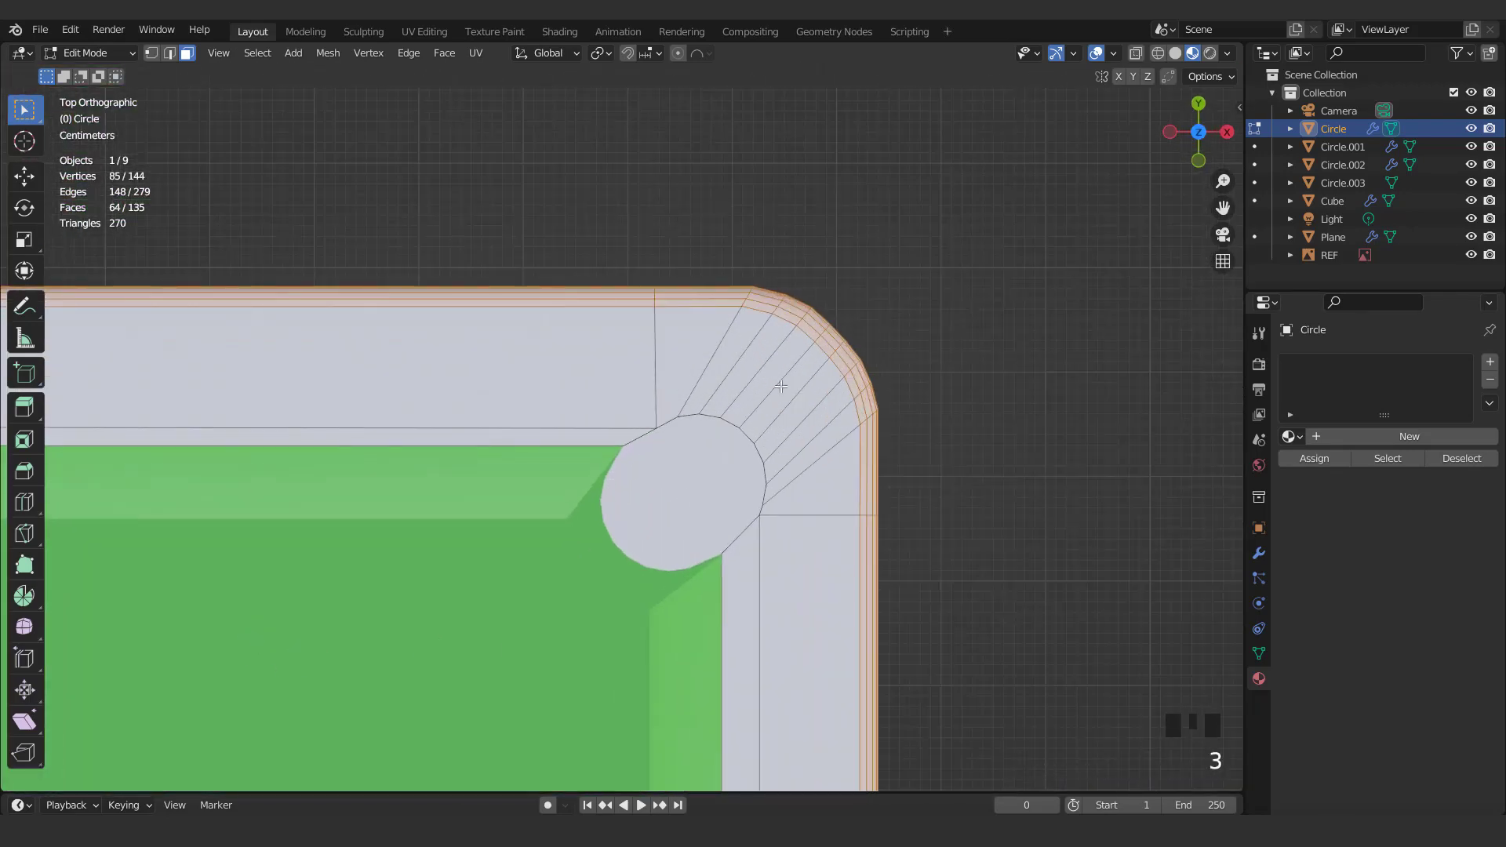
key("ctrl+KP_Add")
key("p")
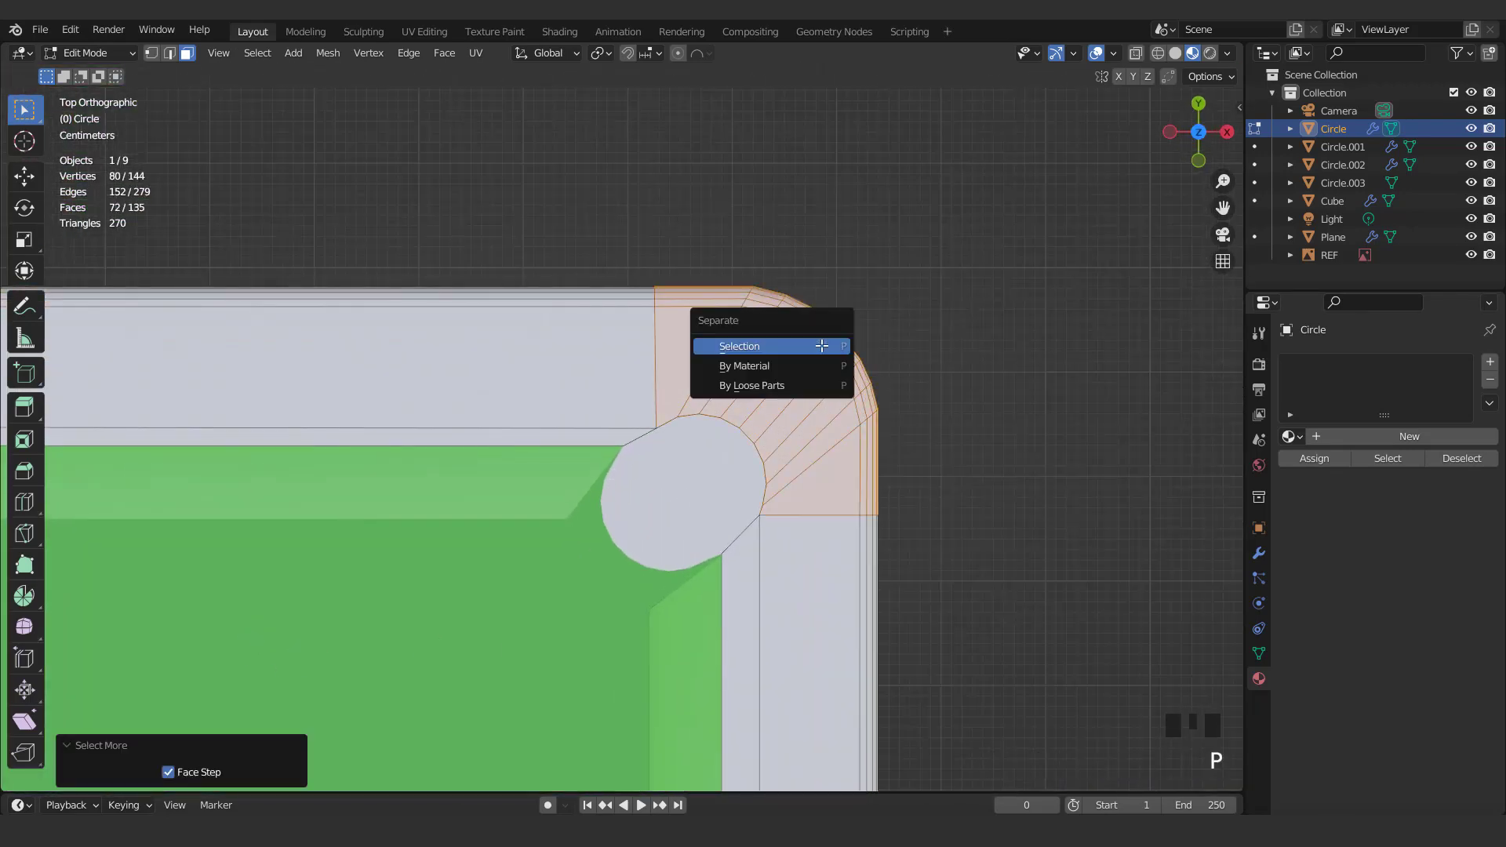
left_click(821, 345)
key("Tab")
Create a new material for the separated rail corners and set its Metallic value to 1.000
middle_click_drag(821, 345, 754, 394)
scroll(710, 408, "down", 7)
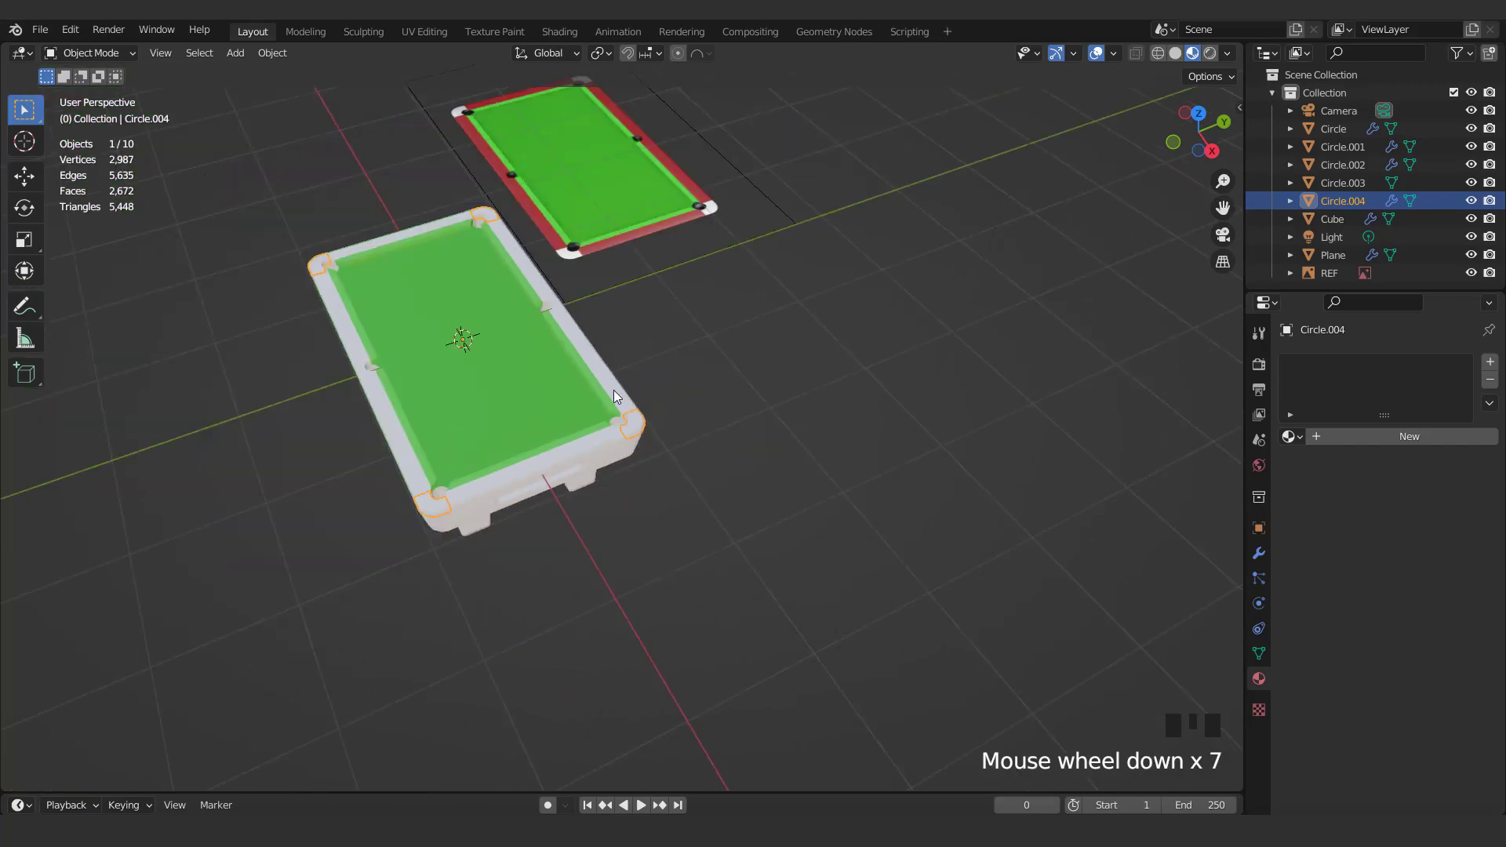
middle_click_drag(612, 397, 773, 431)
left_click(1343, 436)
scroll(1401, 618, "down", 5)
left_click_drag(1388, 631, 1466, 631)
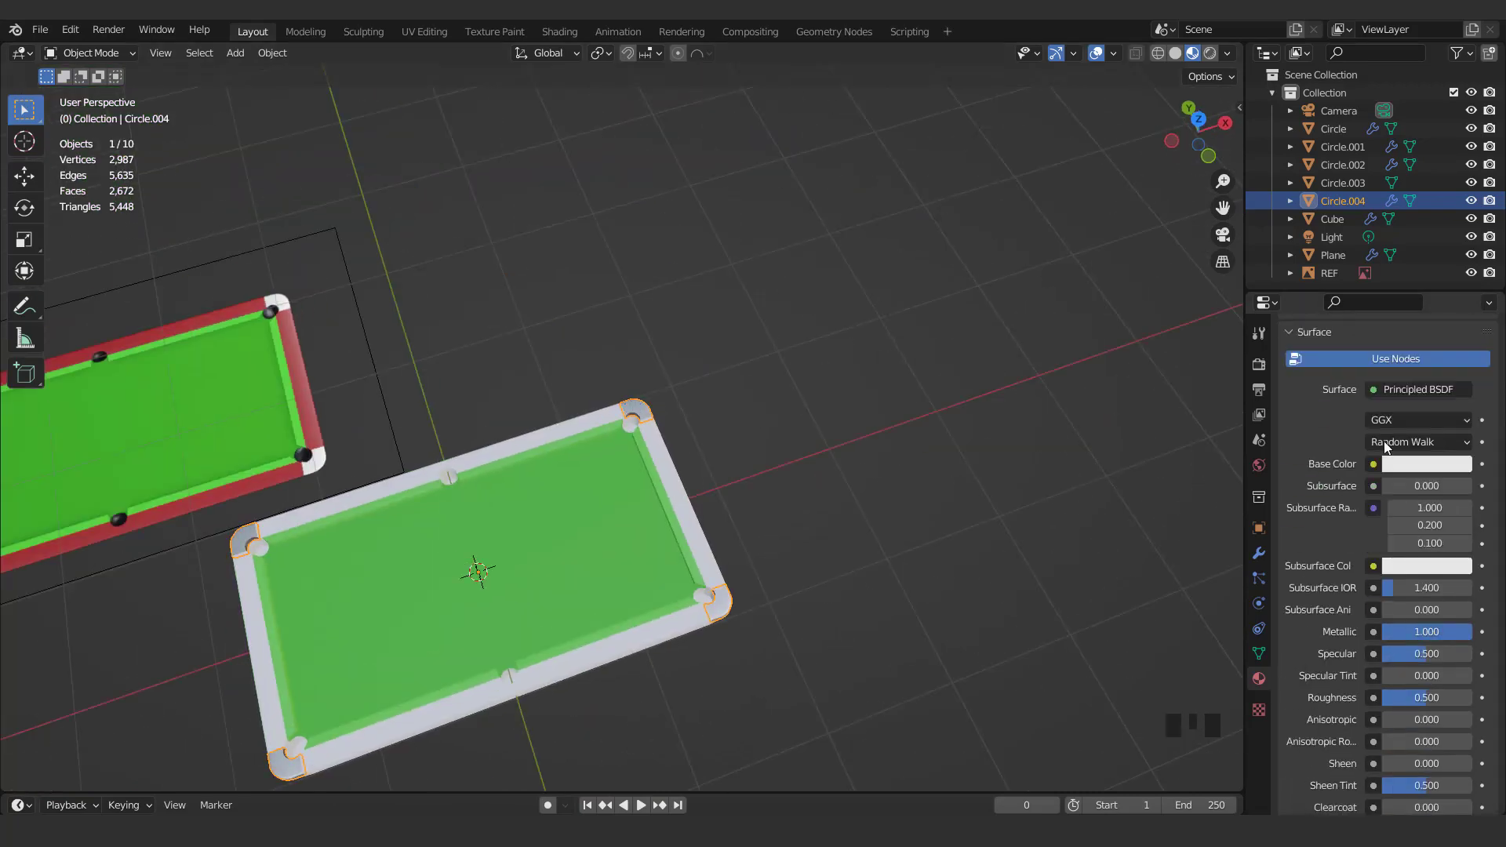
Darken the base color of the rail corners' metallic material slightly
left_click(1422, 464)
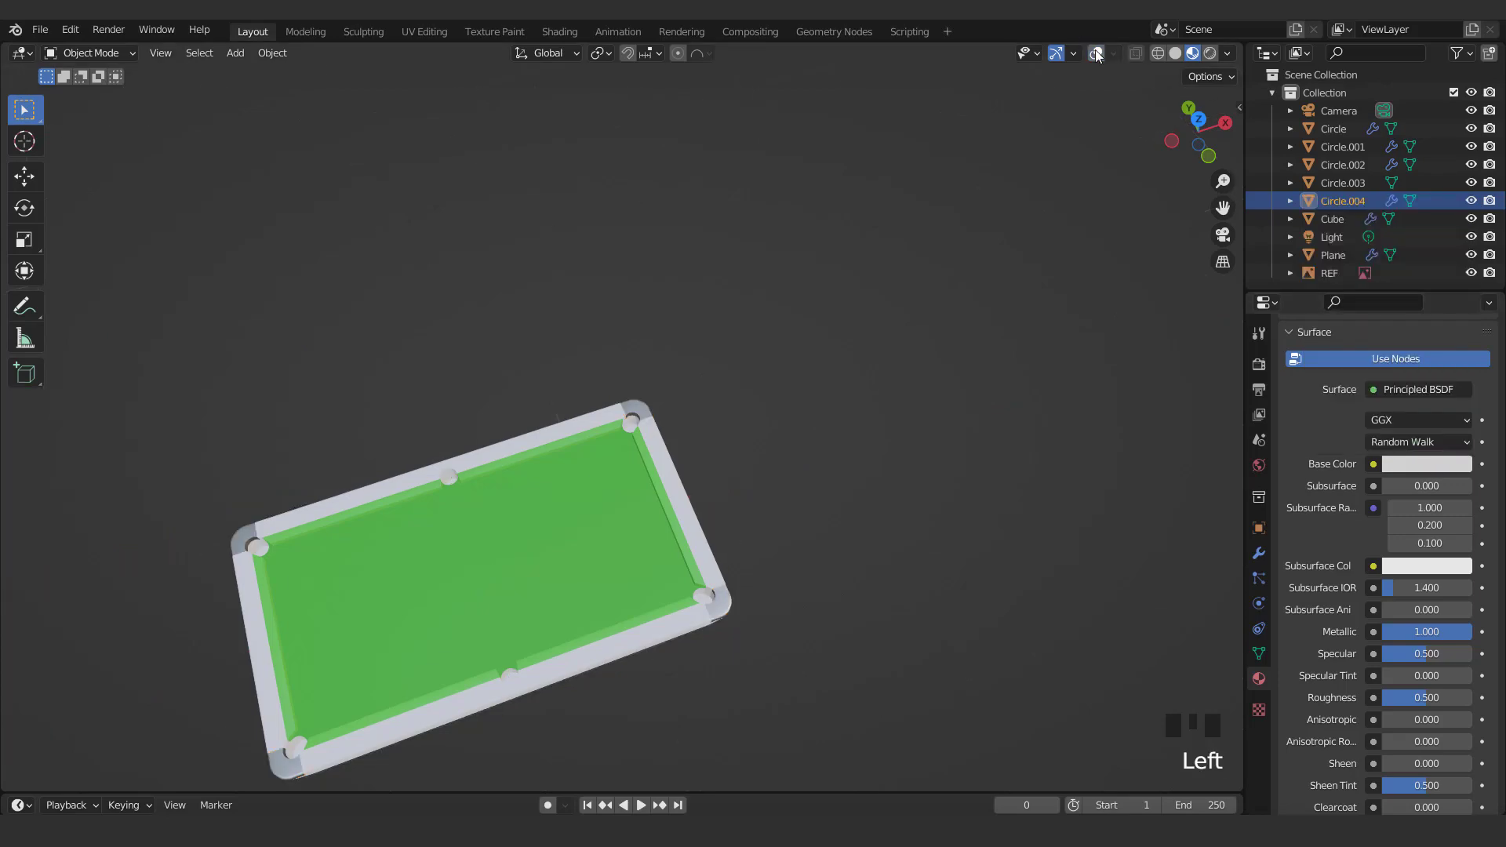
middle_click_drag(925, 314, 971, 339)
scroll(570, 458, "up", 2)
middle_click_drag(569, 458, 958, 483, "shift")
Create a new material for the rail and sample its base color from the reference's red rail
left_click(958, 485)
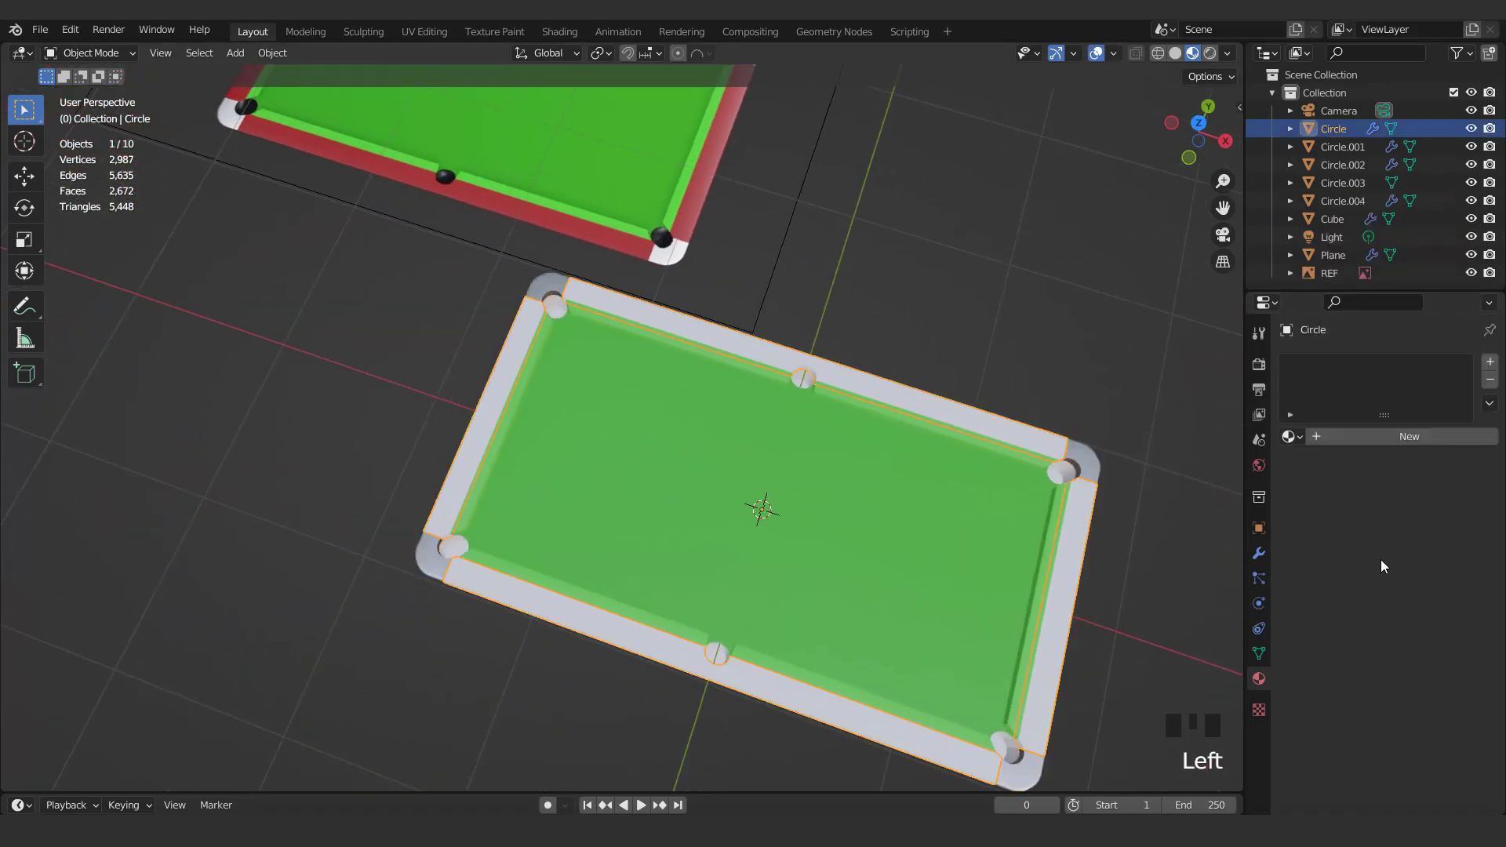
left_click(1388, 437)
left_click(1424, 621)
left_click(1378, 469)
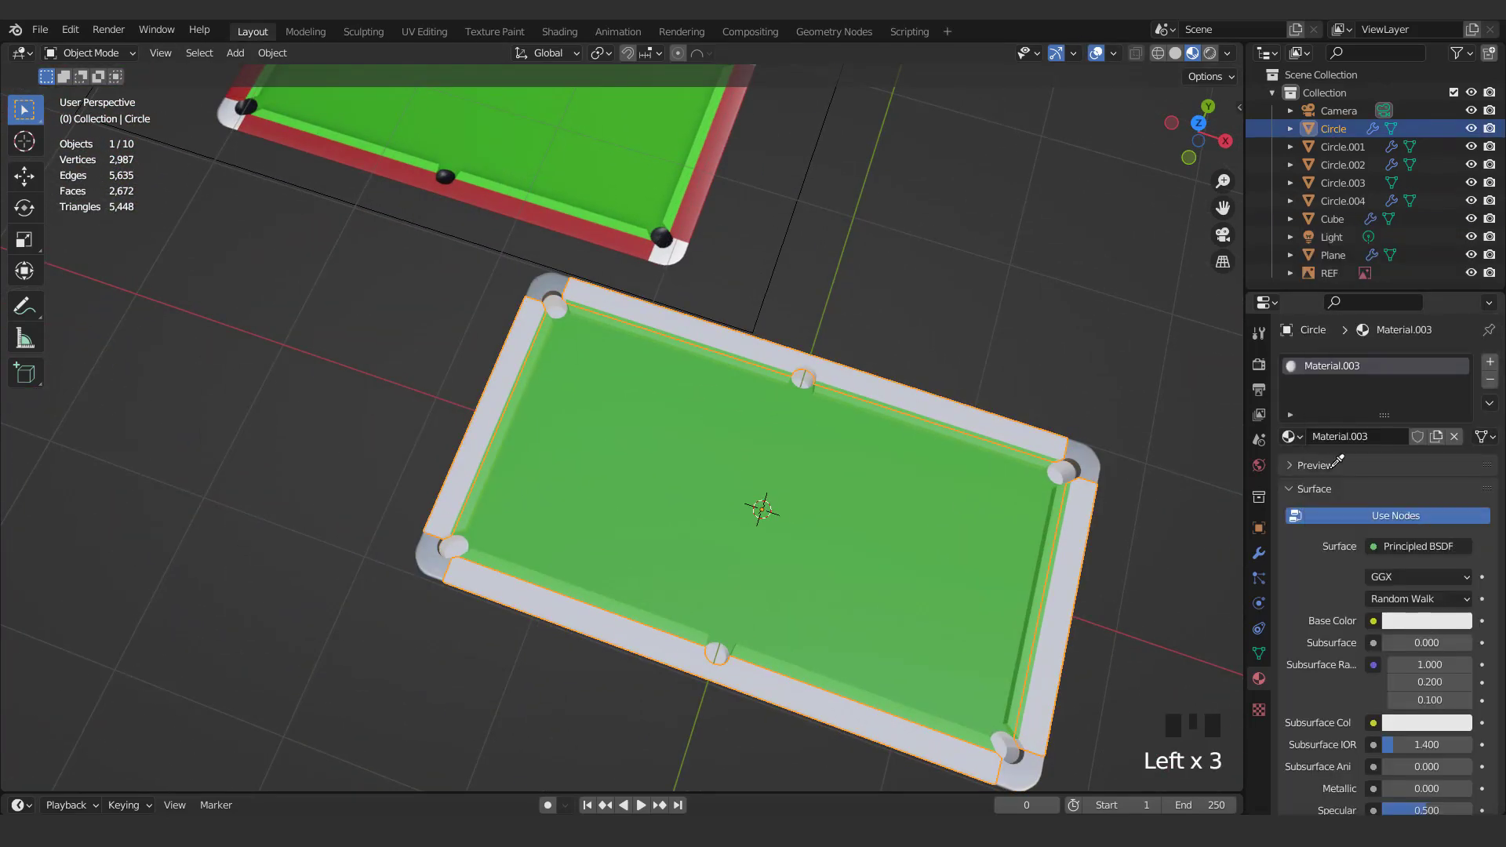
middle_click_drag(706, 439, 783, 472)
scroll(840, 566, "up", 3)
Create a new material for the pocket cylinders and set its base color to black
left_click(831, 640)
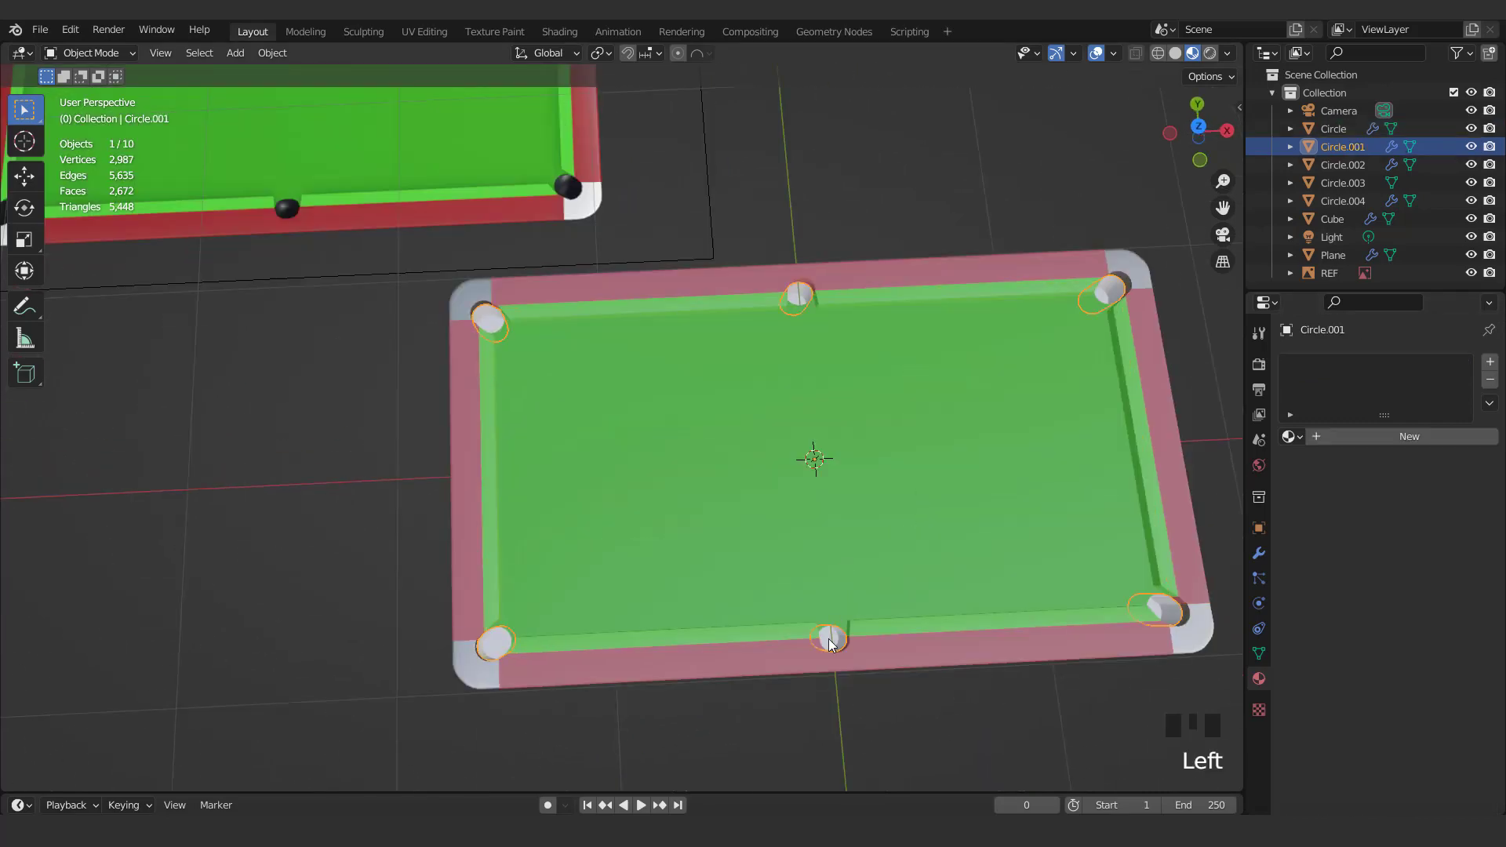
left_click(1372, 436)
left_click(1424, 620)
left_click_drag(1462, 393, 1462, 494)
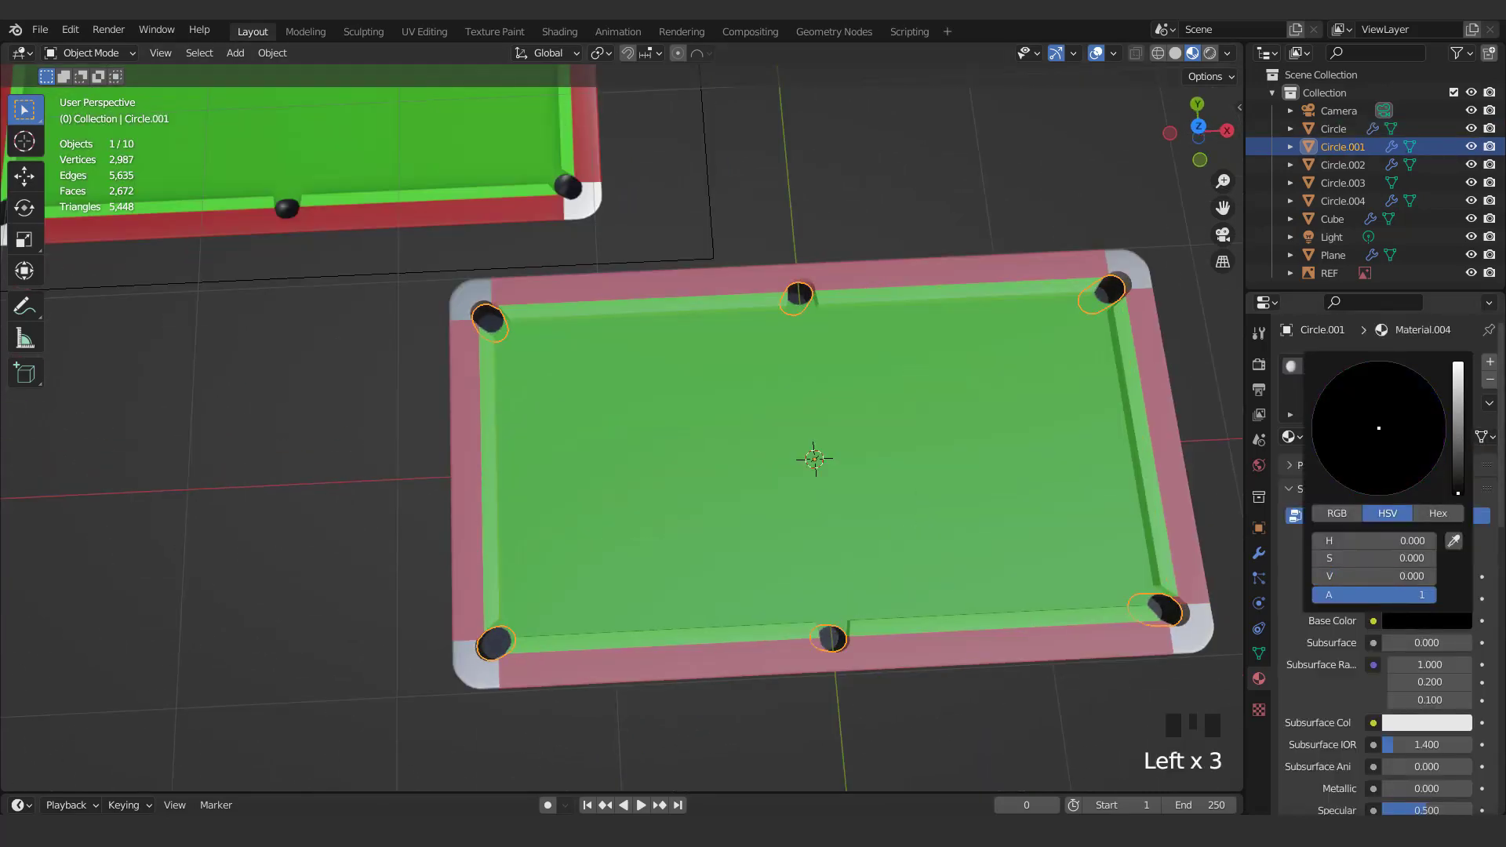
Create a brown material for the table body and set its Roughness to 1.000
scroll(778, 527, "down", 2)
middle_click_drag(779, 528, 806, 396)
left_click(957, 462)
left_click(1400, 436)
left_click(1424, 620)
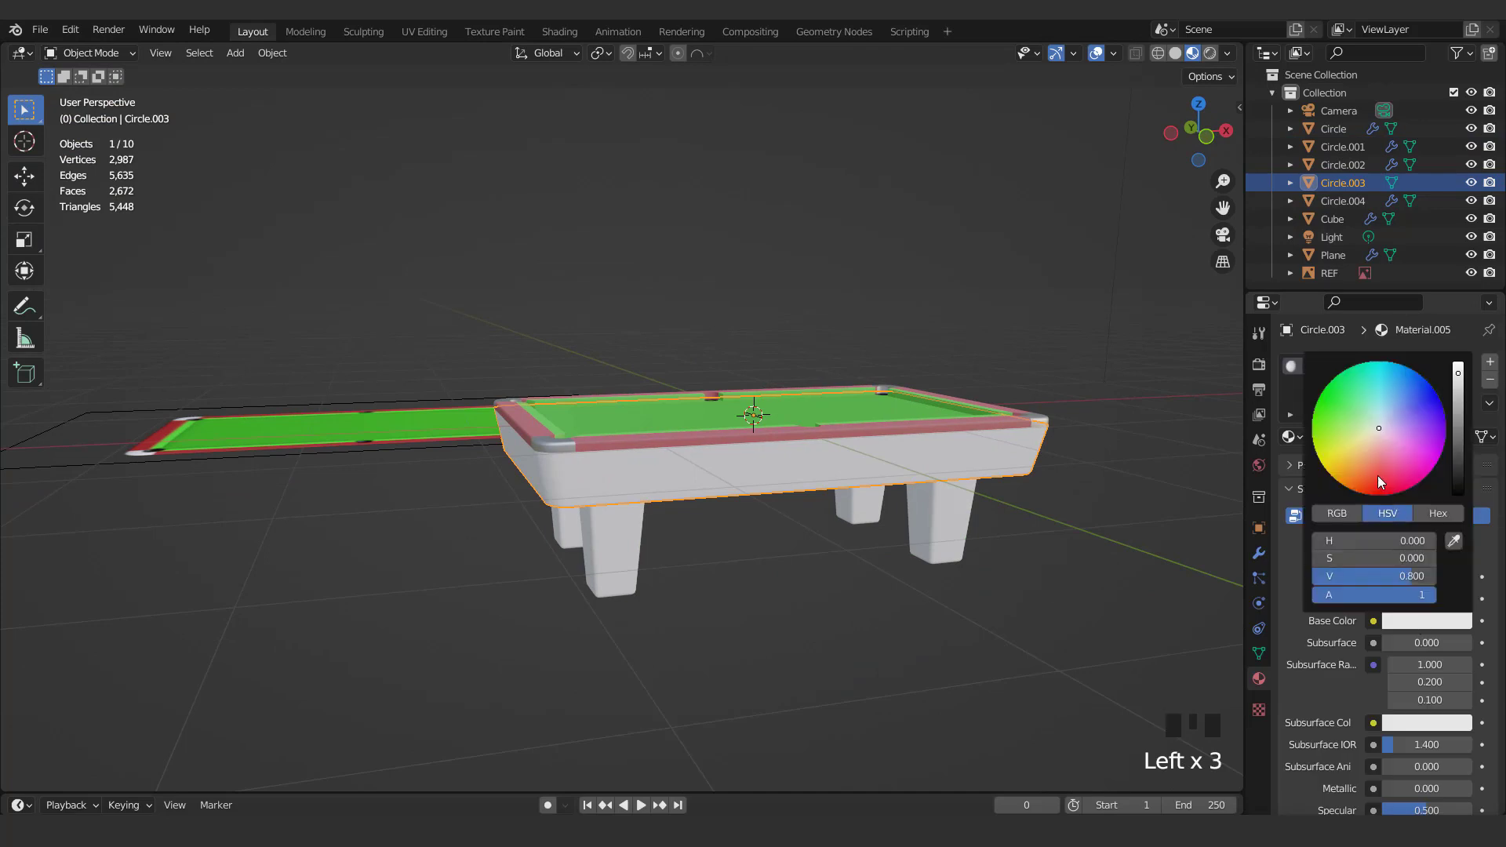
left_click(1357, 475)
left_click_drag(1458, 399, 1458, 459)
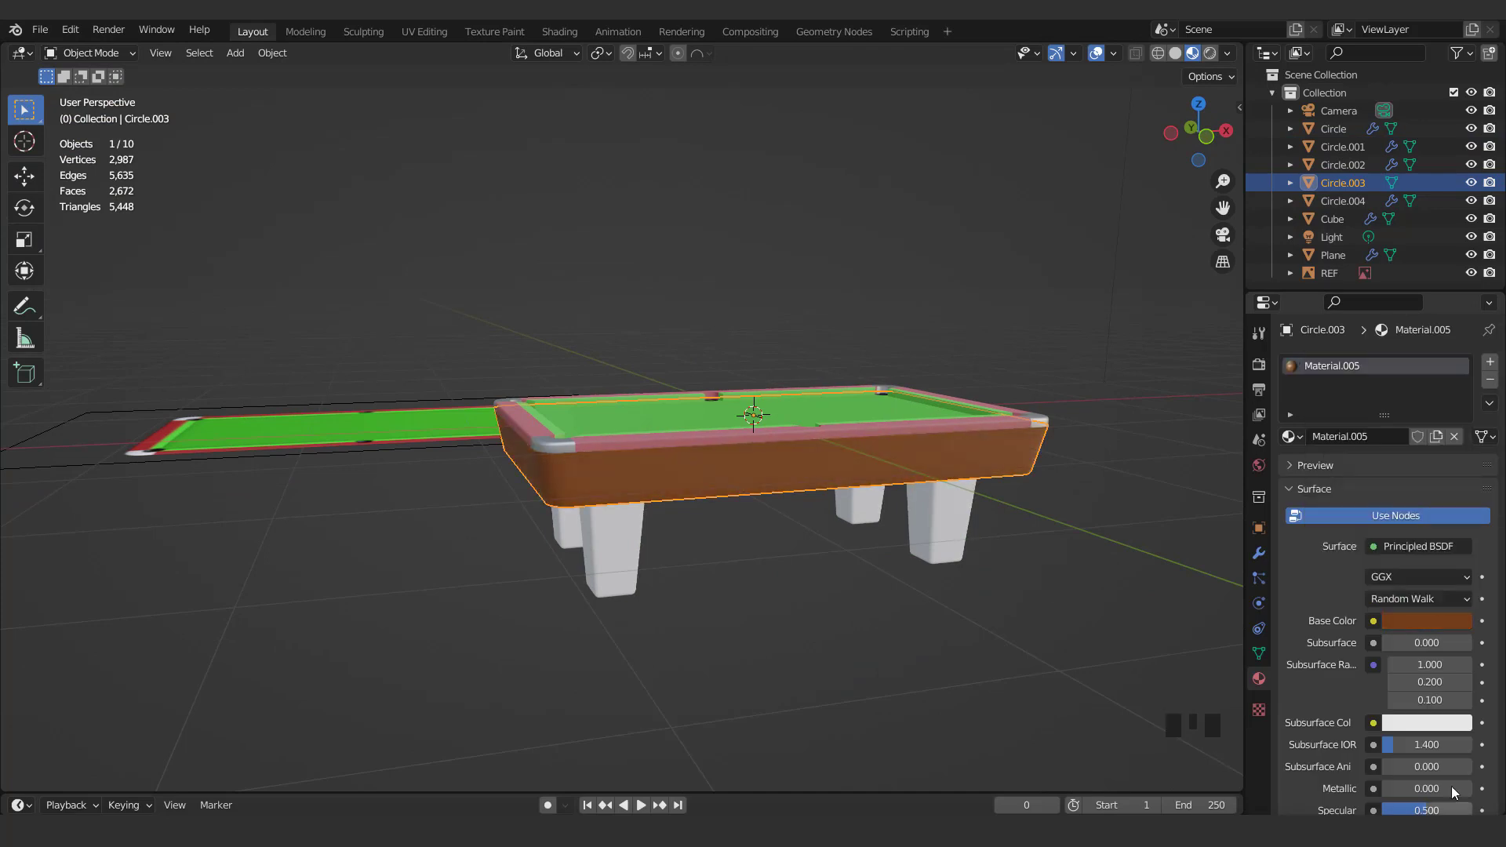
scroll(1394, 734, "down", 2)
left_click(1415, 791)
Assign the table body's brown Material.005 to the legs
left_click(961, 538)
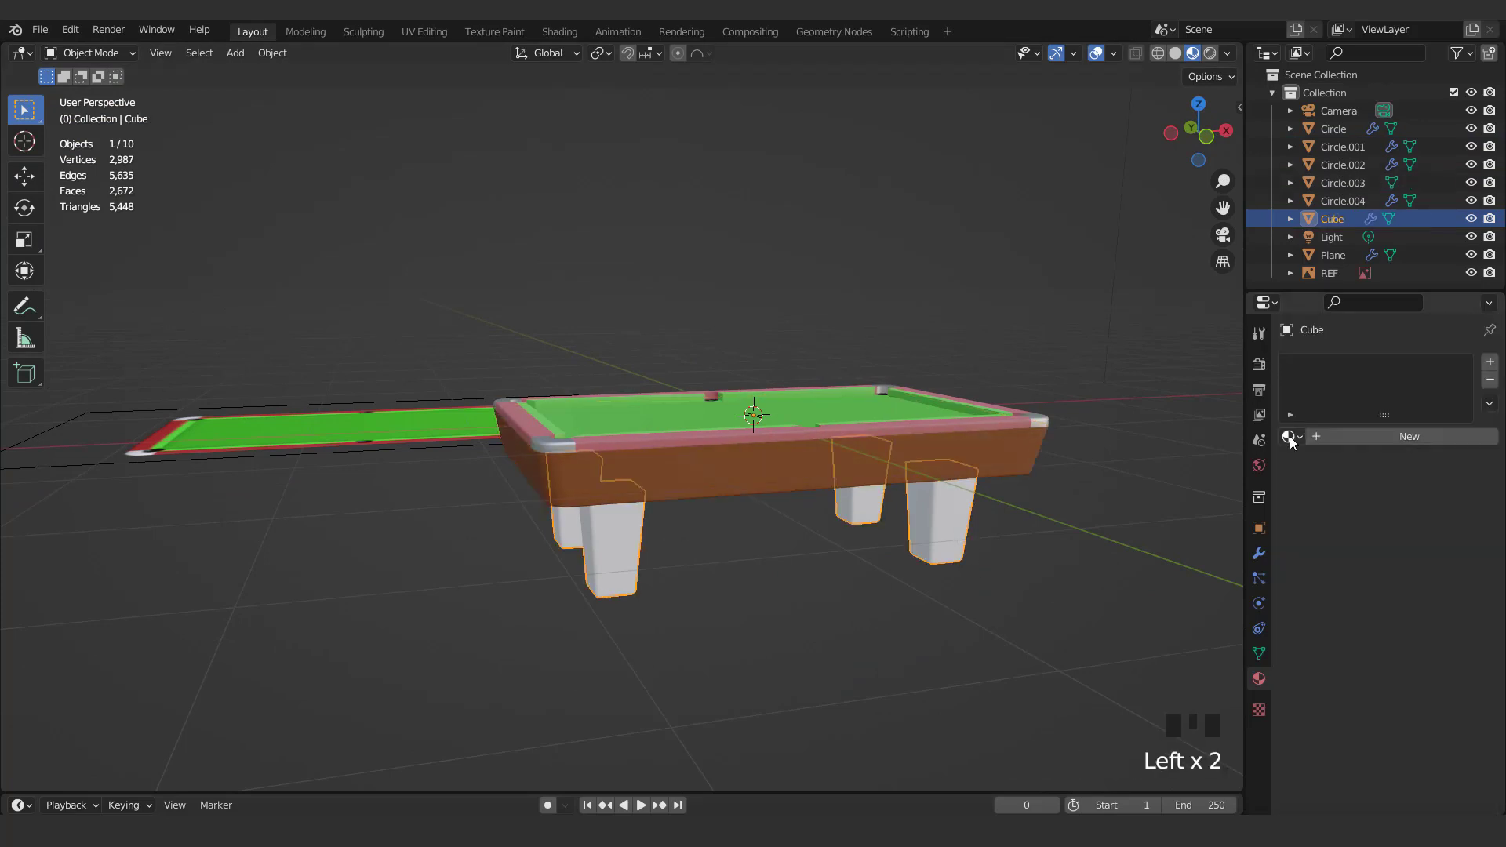
left_click(1289, 436)
left_click(1161, 549)
left_click(858, 450)
Increase the Roughness of the playing surface's green material for a matte cloth look
middle_click_drag(830, 435, 751, 426)
scroll(783, 494, "up", 2)
left_click(750, 427)
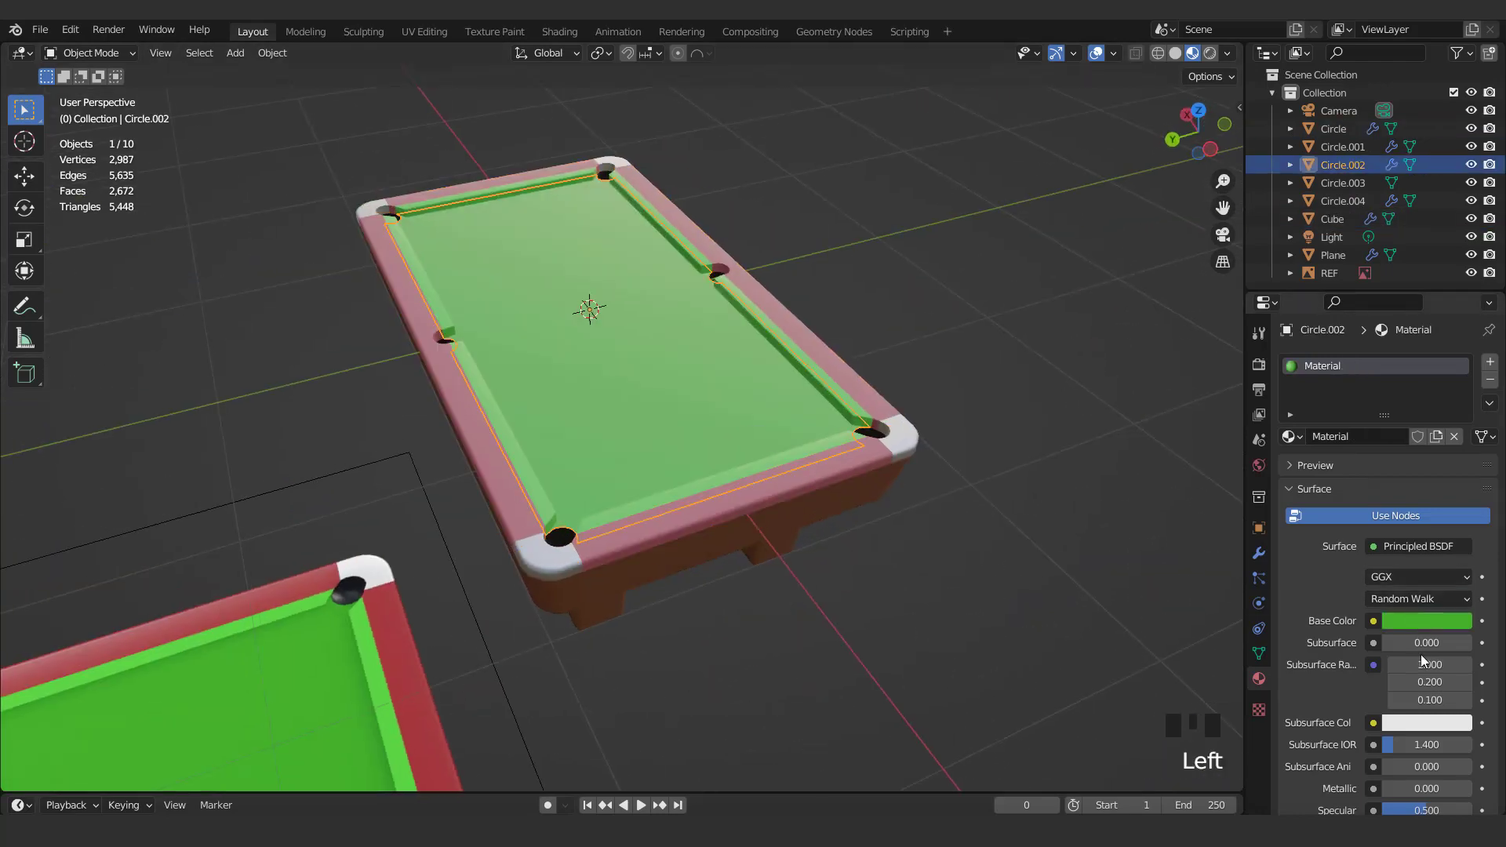
scroll(1415, 675, "down", 5)
left_click_drag(1408, 706, 1416, 706)
Set the Roughness of the cushions' light green material to 1.000 and hide the viewport overlays
left_click(831, 442)
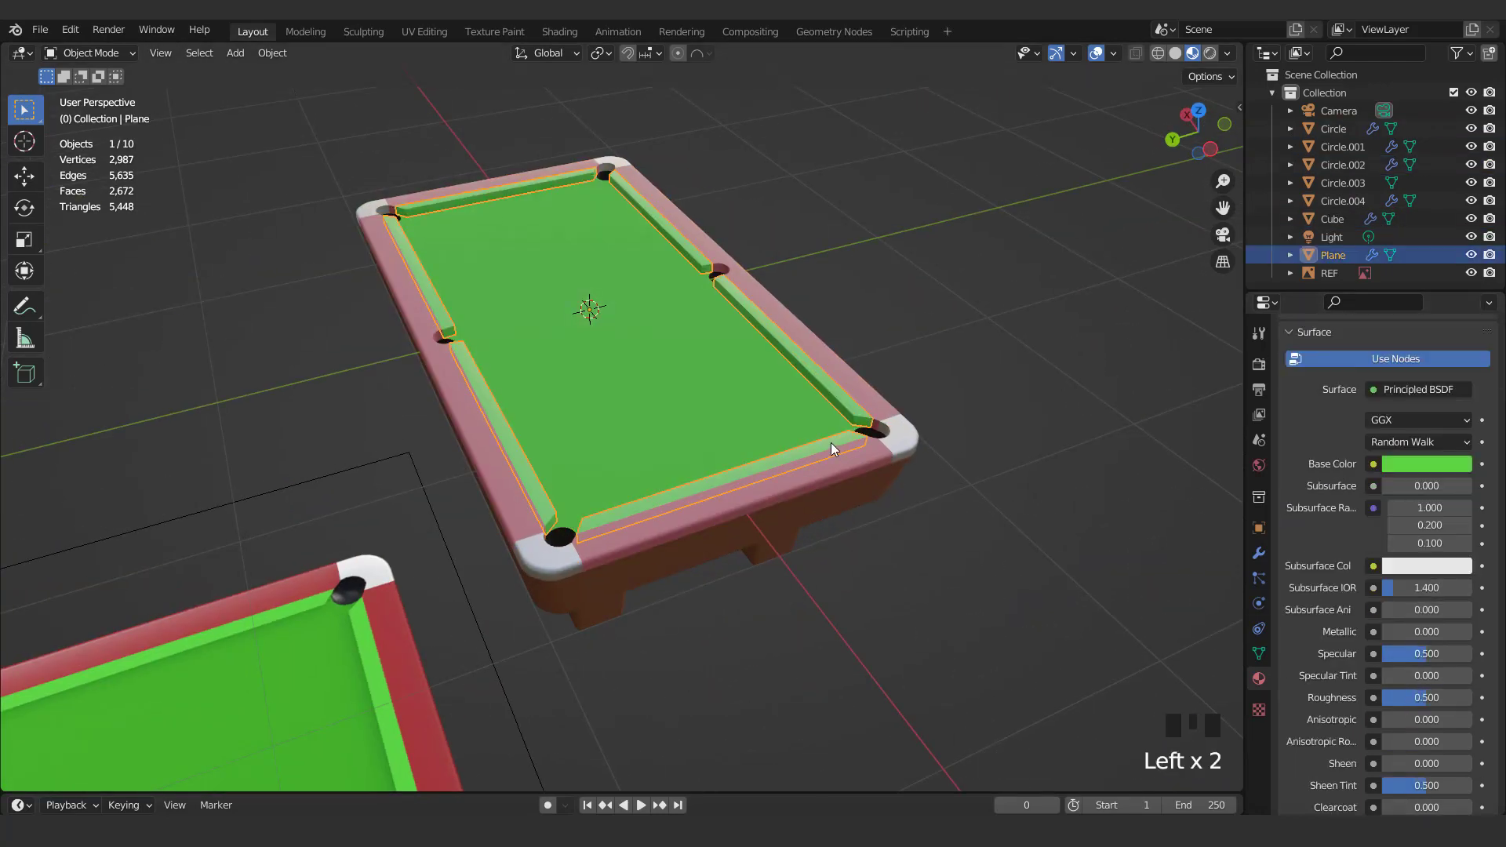
scroll(724, 432, "up", 1)
scroll(1380, 643, "down", 1)
left_click_drag(1402, 668, 1471, 668)
left_click(1096, 55)
middle_click_drag(941, 286, 816, 426)
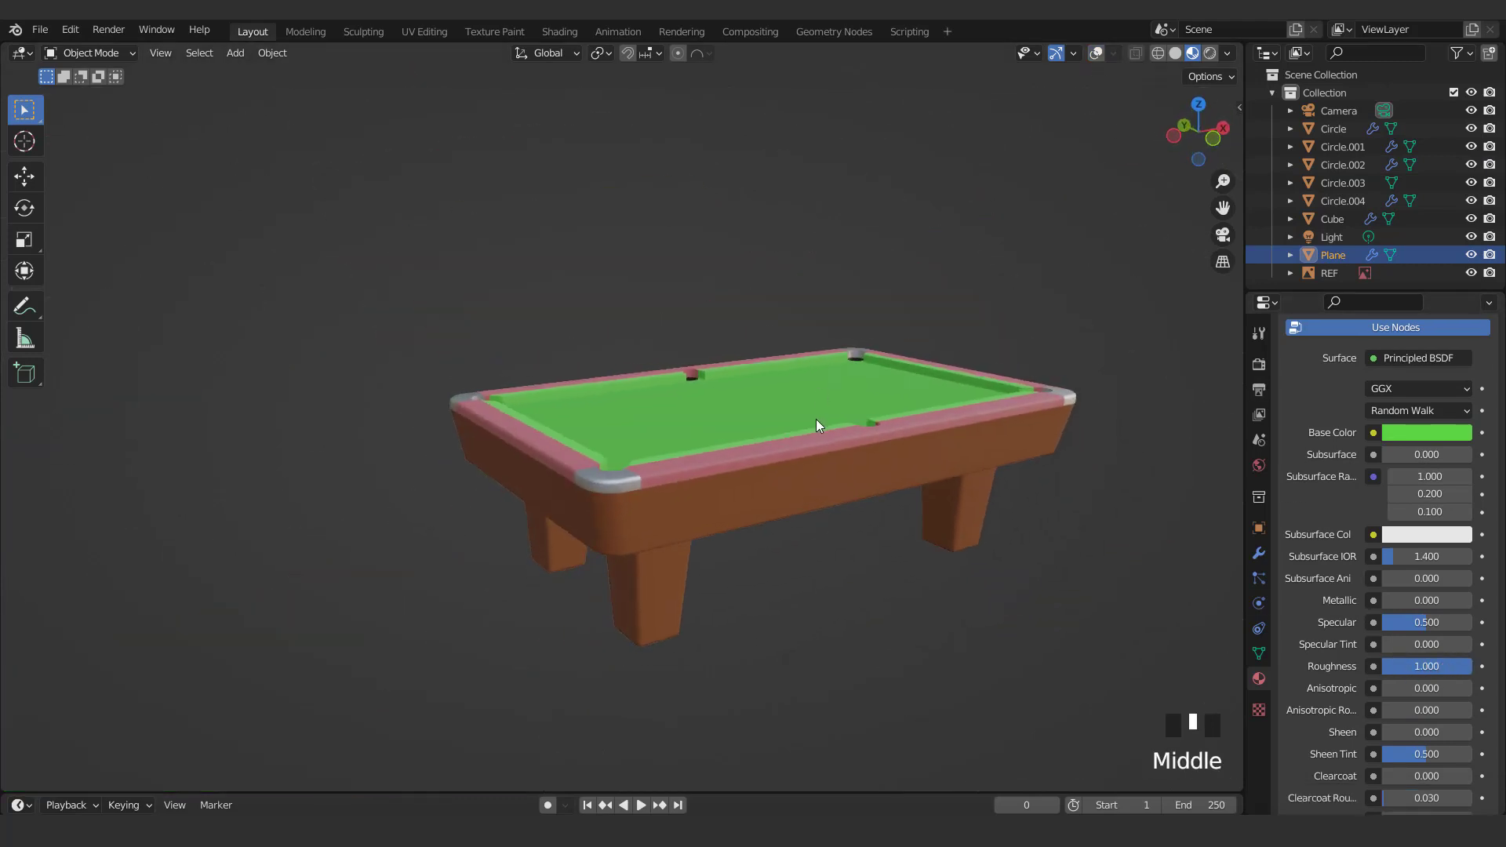
Darken the brown base color shared by the table body and legs
left_click(844, 459)
left_click(1408, 432)
left_click(1459, 260)
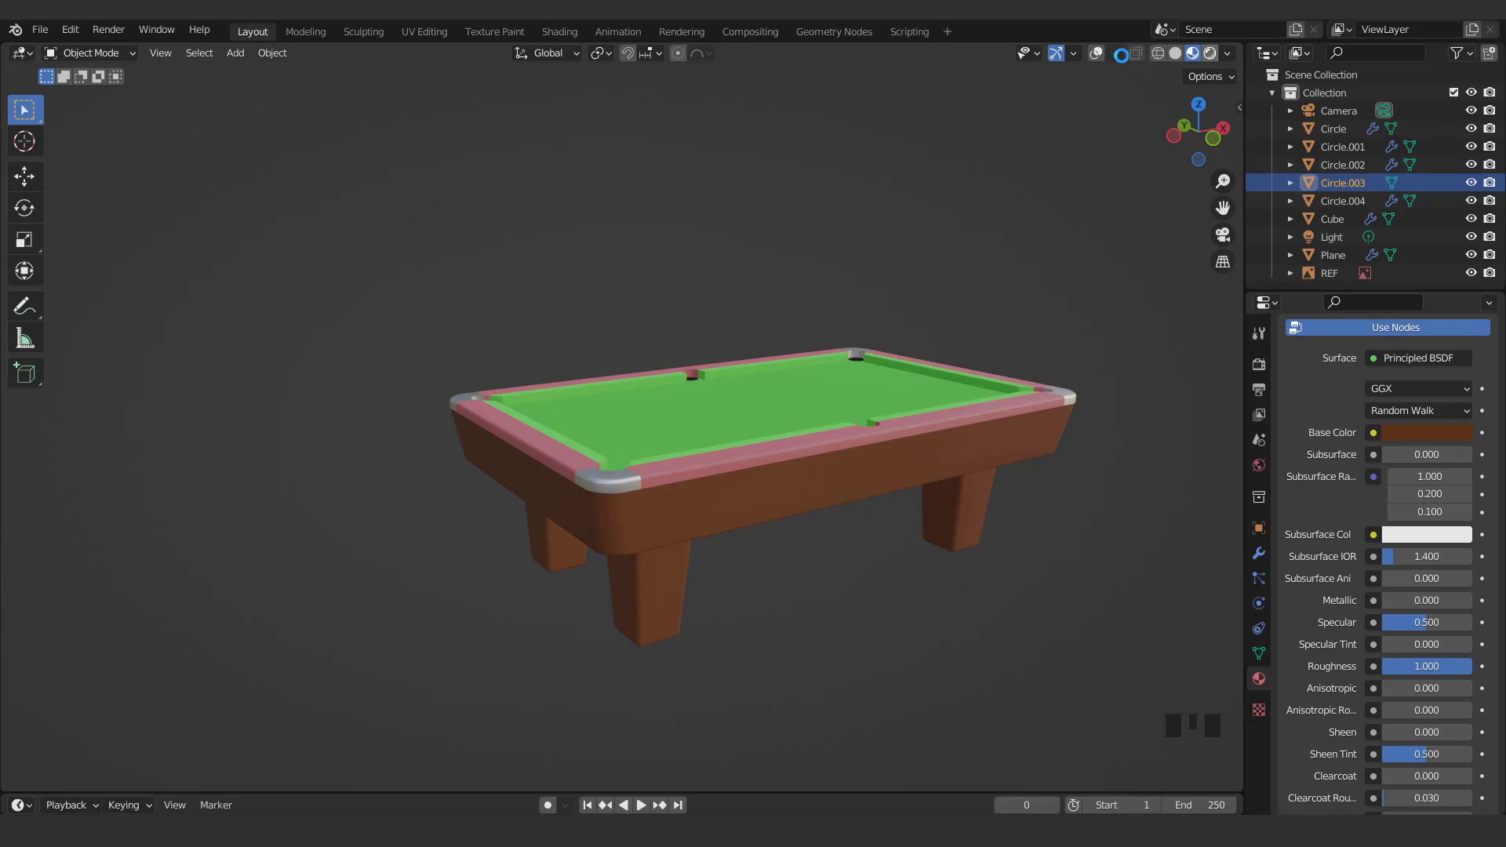
Switch the viewport to rendered shading and turn off Scene World lighting
key("z")
key("8")
left_click(1225, 58)
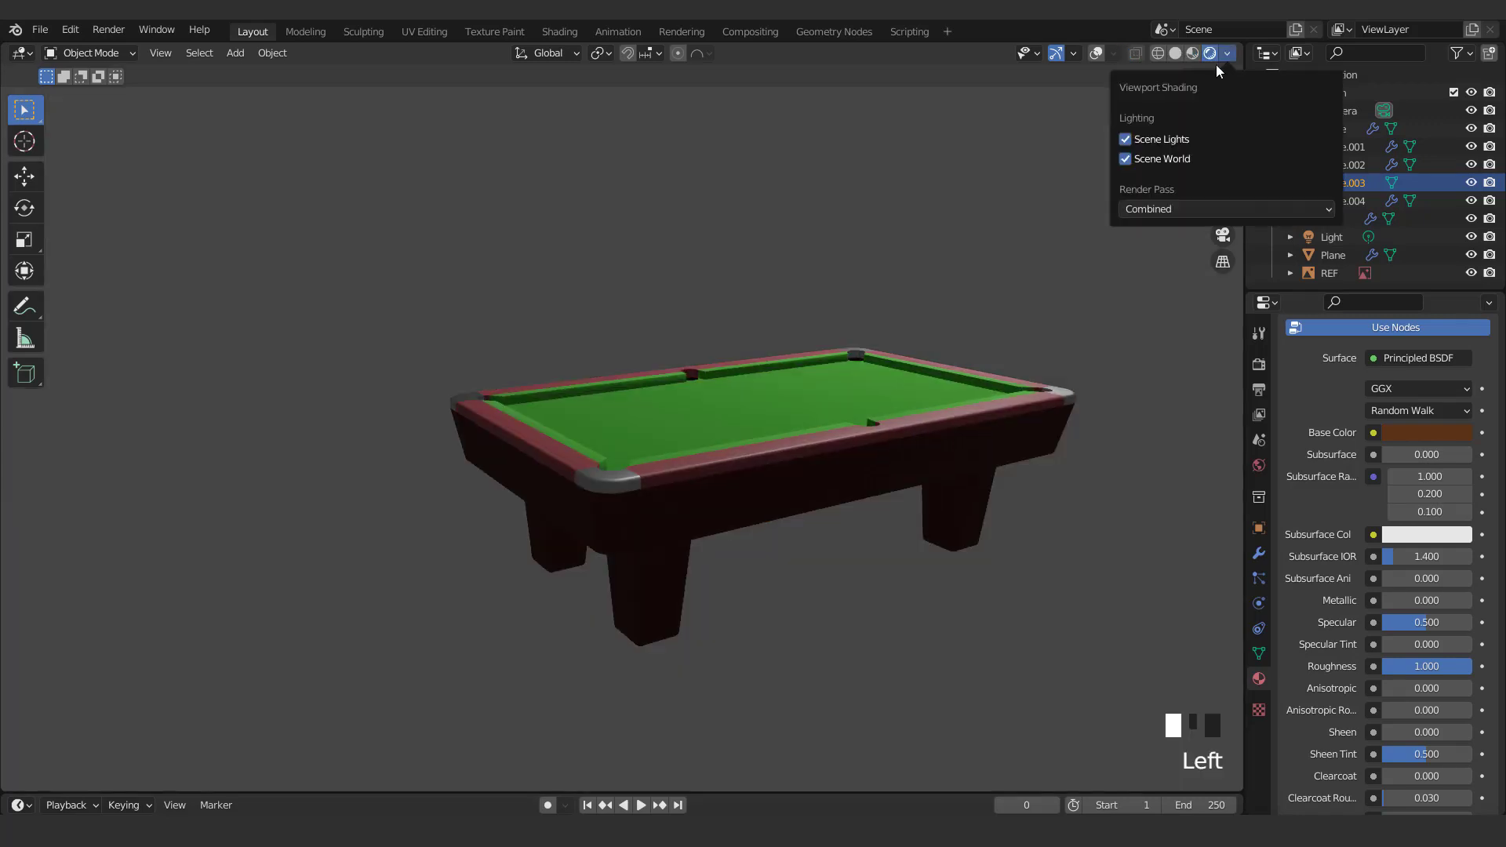
left_click(1128, 156)
Enable Ambient Occlusion and a transparent film background in the render settings
left_click(1257, 365)
left_click(1301, 449)
left_click(1295, 708)
scroll(1347, 718, "down", 3)
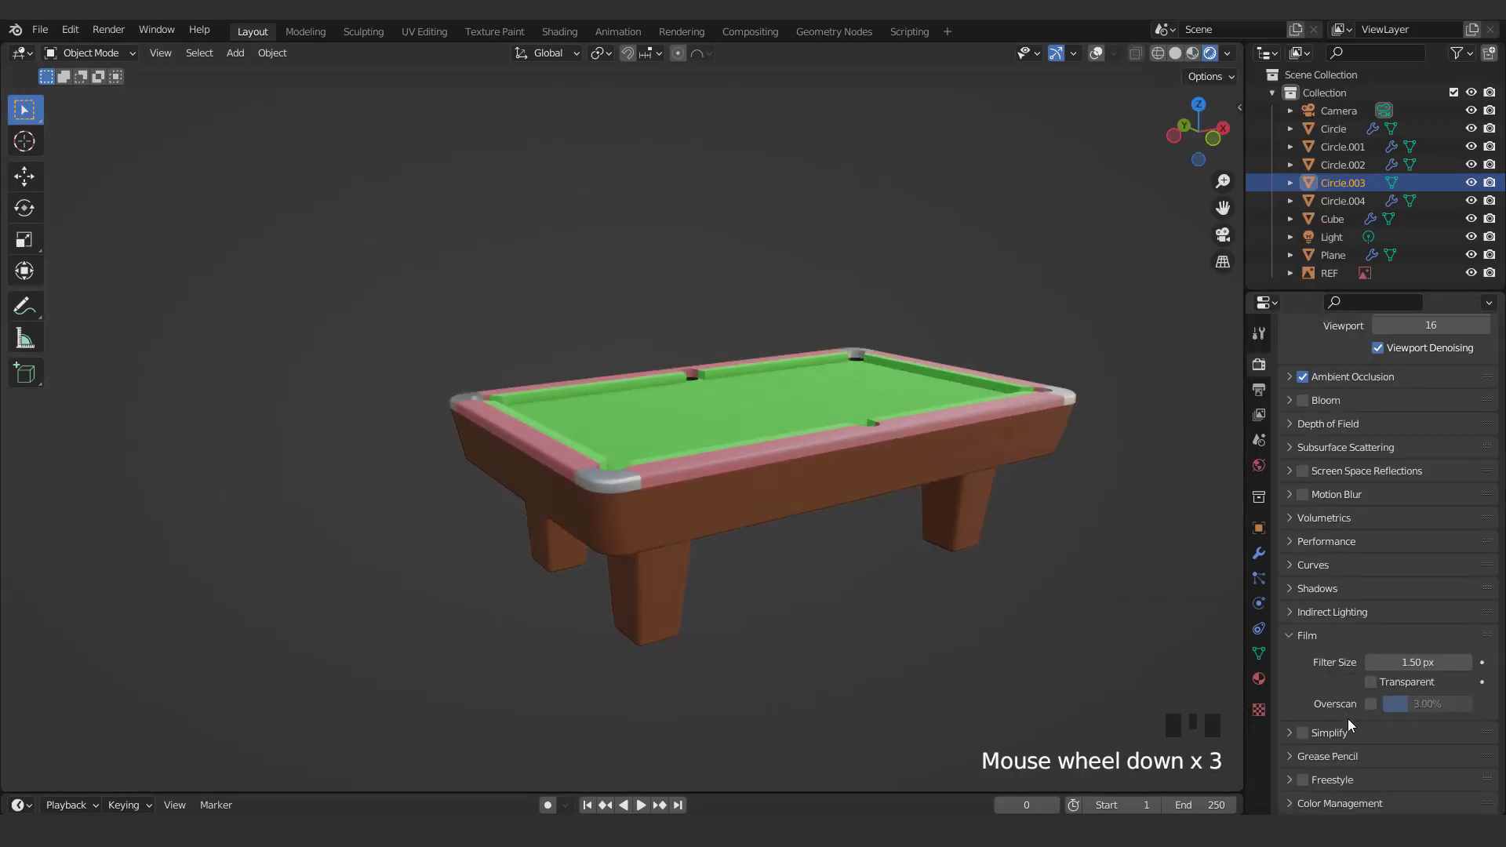
left_click(1370, 682)
Try the Medium High and High Contrast looks in color management, and set the look to Very High Contrast
scroll(1296, 745, "down", 2)
left_click(1302, 802)
scroll(1357, 718, "down", 7)
key("KP_7")
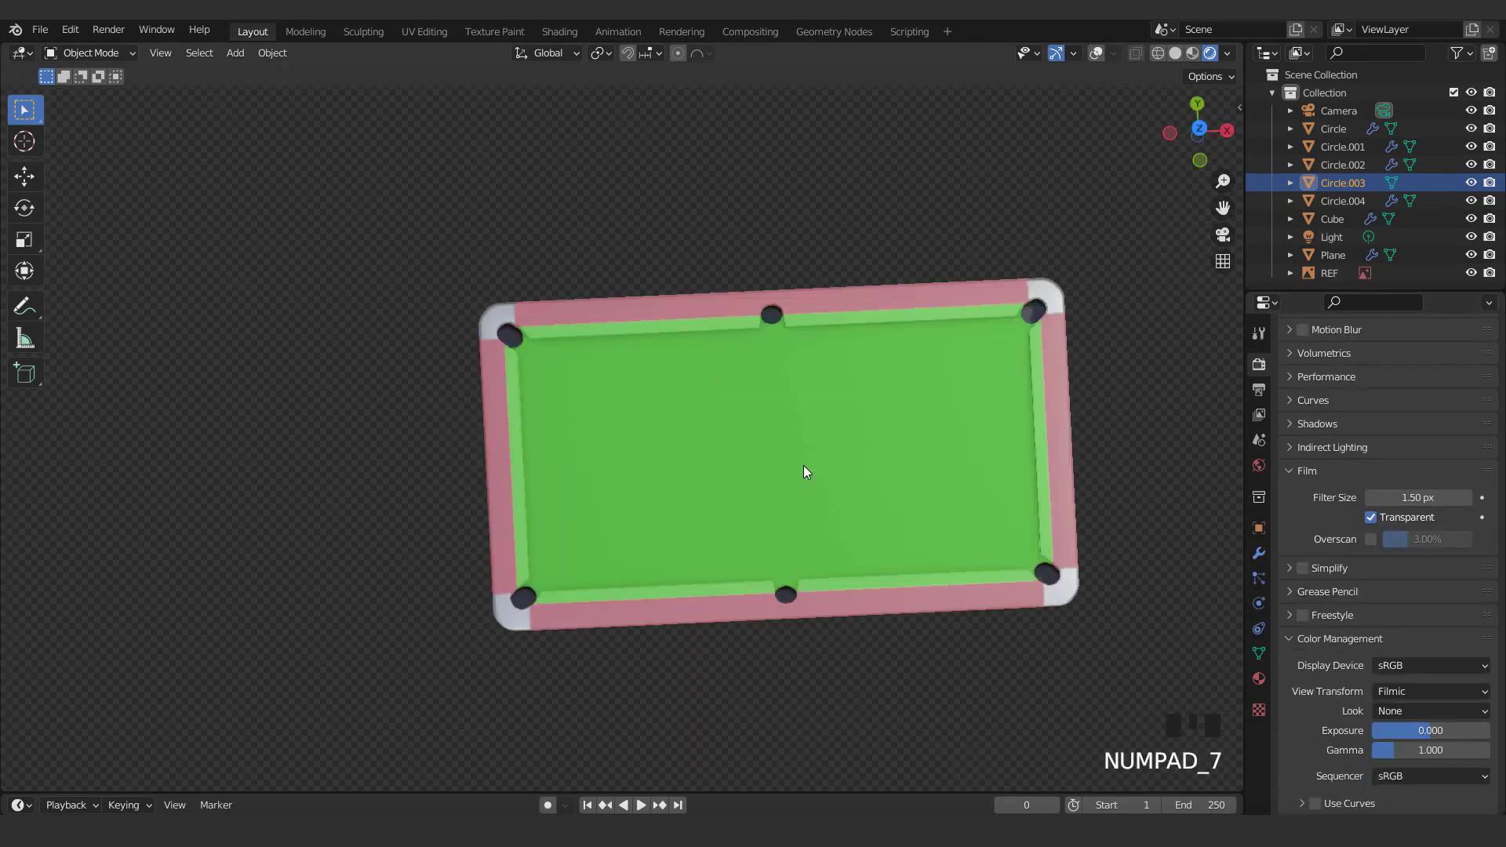
middle_click_drag(803, 467, 871, 346)
scroll(872, 347, "up", 1)
left_click(1401, 711)
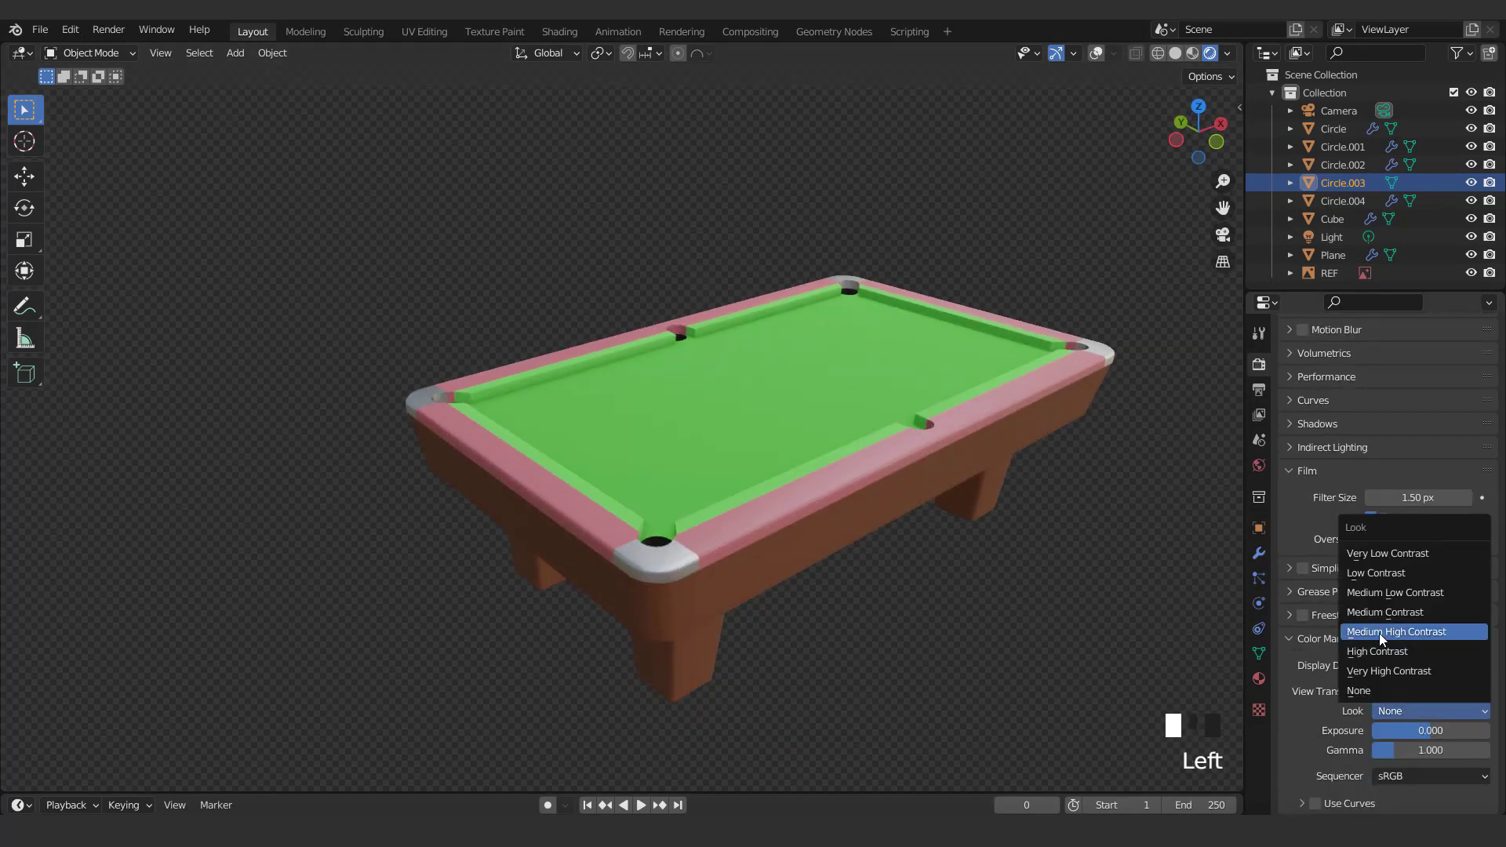
left_click(1378, 633)
left_click(1399, 710)
left_click(1378, 657)
left_click(1401, 711)
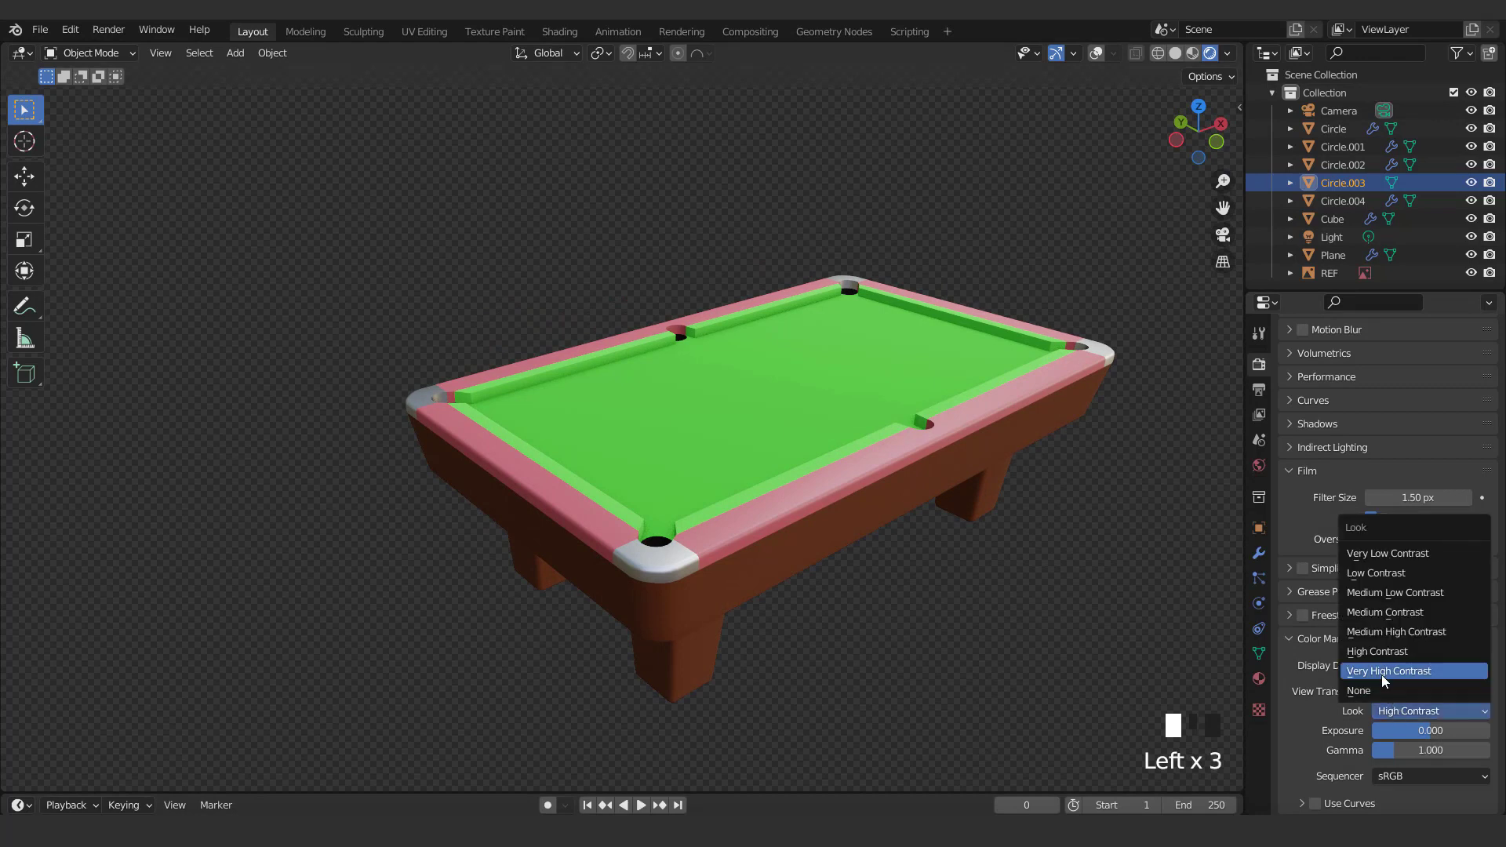
left_click(1381, 673)
Darken the red base color of the rail's material
middle_click_drag(868, 538, 705, 444)
scroll(756, 445, "up", 2)
left_click(1334, 129)
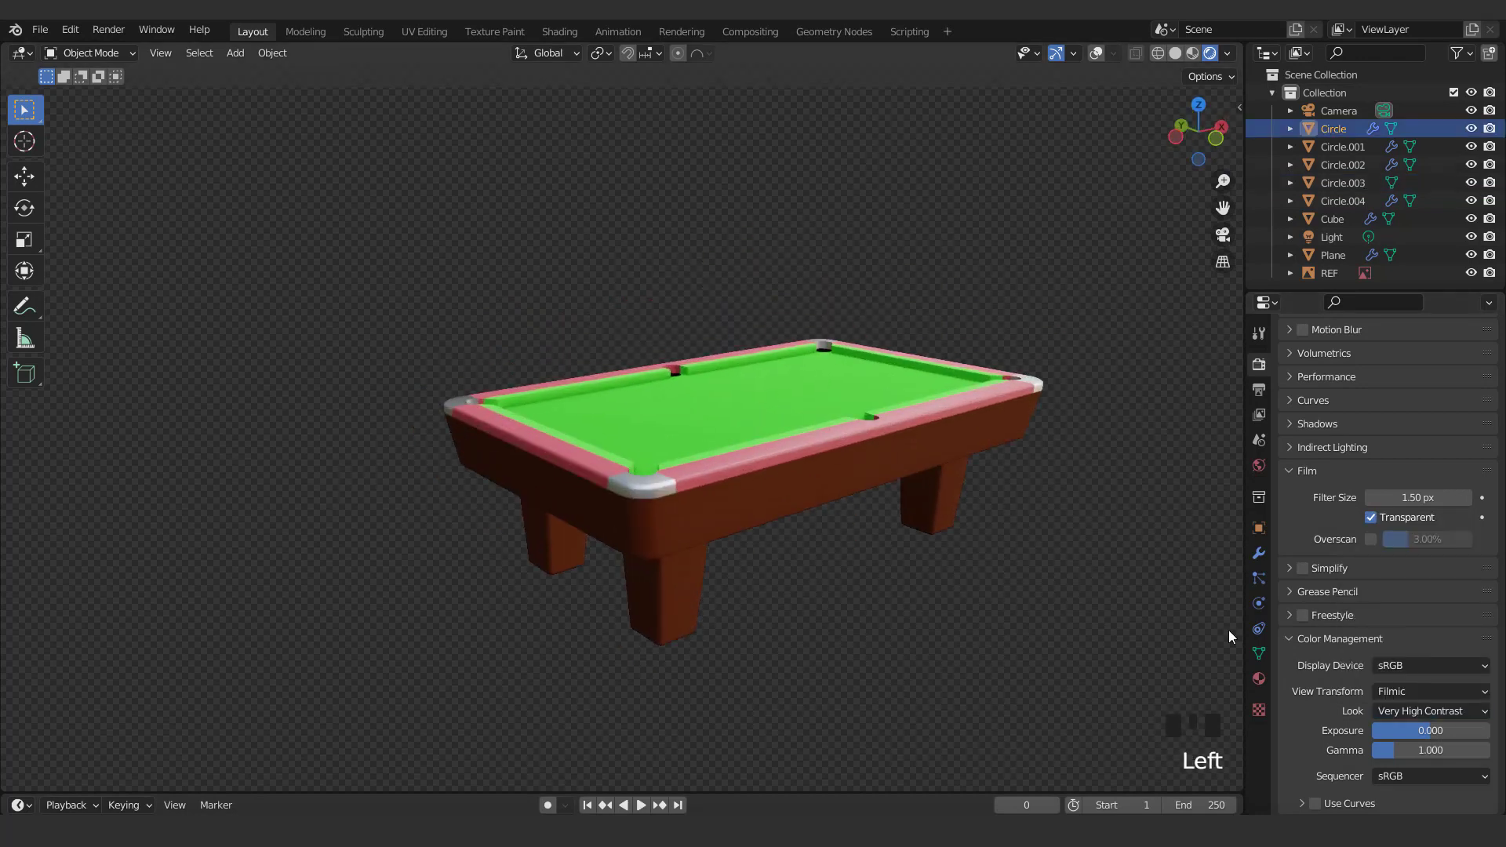
left_click(1259, 678)
left_click(1424, 409)
left_click_drag(1457, 181, 1458, 244)
Edit the table body and grow a face selection over the whole ball-return slot recess
middle_click_drag(831, 345, 688, 405)
scroll(715, 411, "down", 2)
scroll(640, 425, "up", 2)
scroll(789, 464, "down", 3)
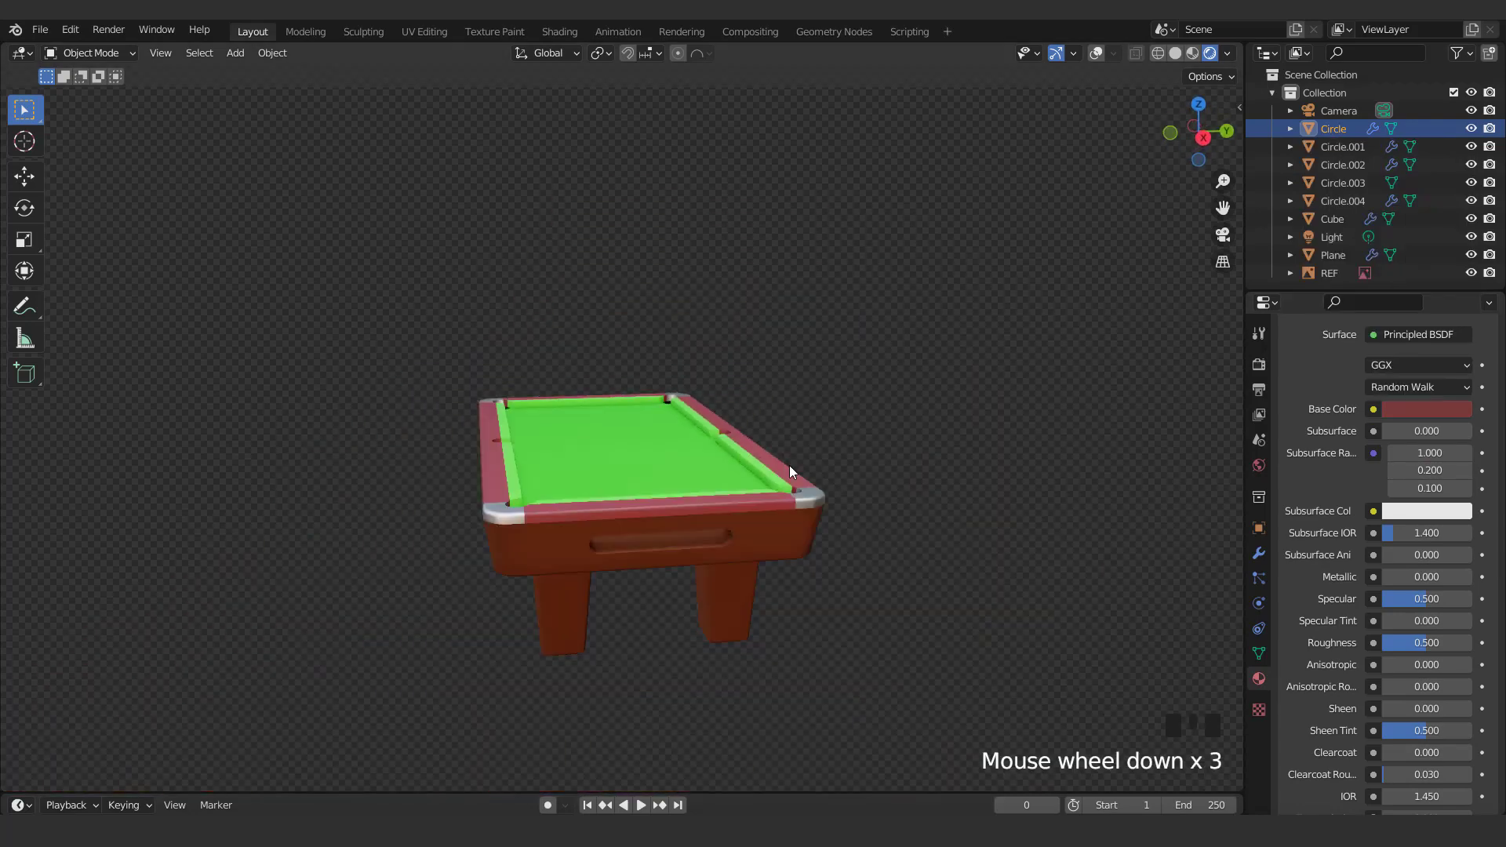
middle_click_drag(789, 464, 792, 441)
left_click(1096, 53)
left_click(733, 480)
scroll(738, 486, "up", 3)
key("Tab")
key("ctrl+KP_Add")
key("ctrl+KP_Add")
key("ctrl+KP_Add")
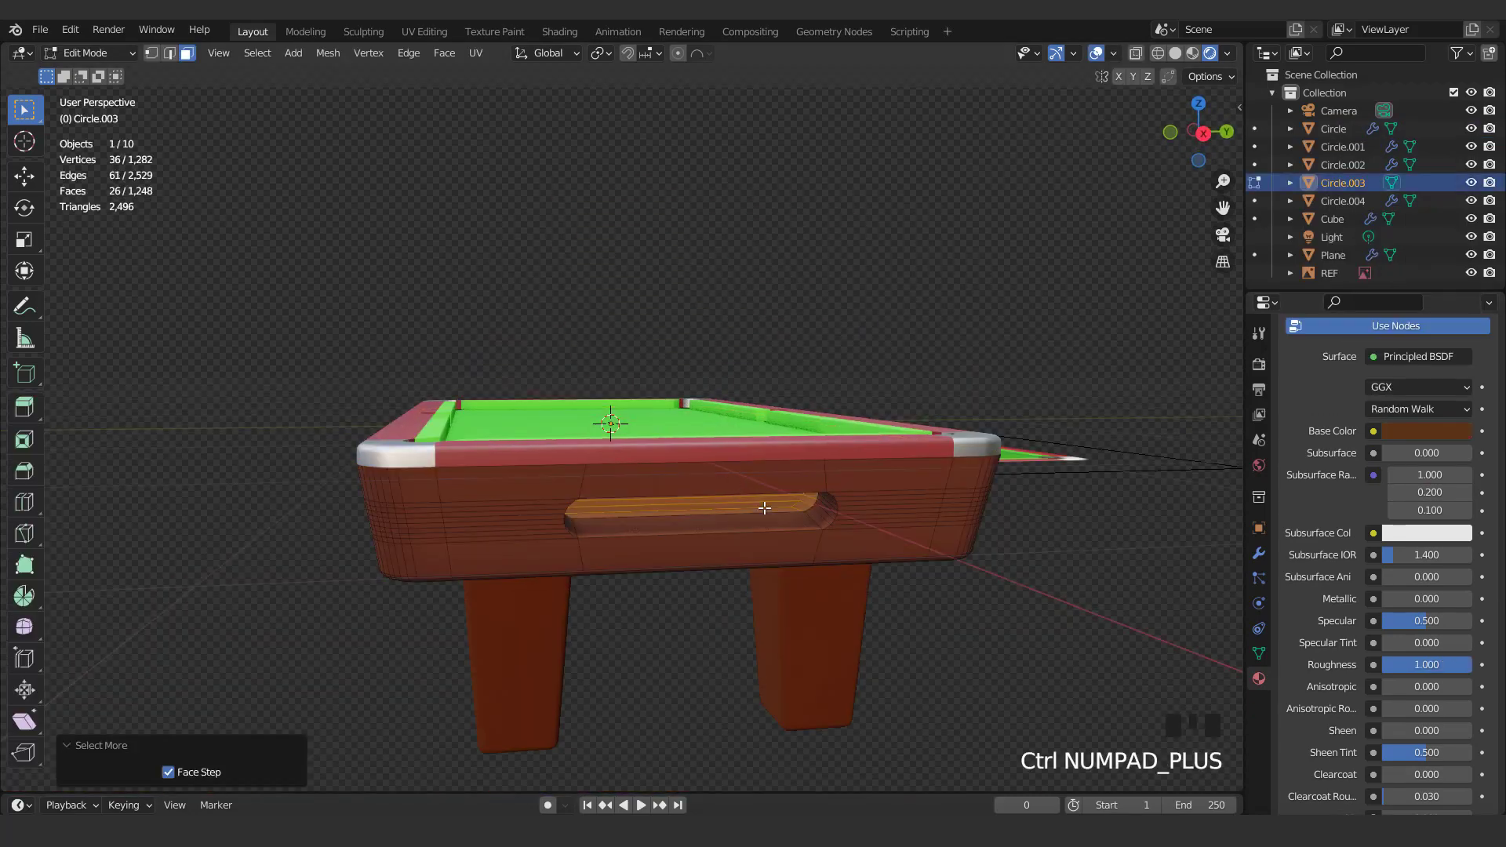
Add a second material slot to the body with black Material.004 and assign it to the selected slot faces
scroll(1461, 389, "up", 11)
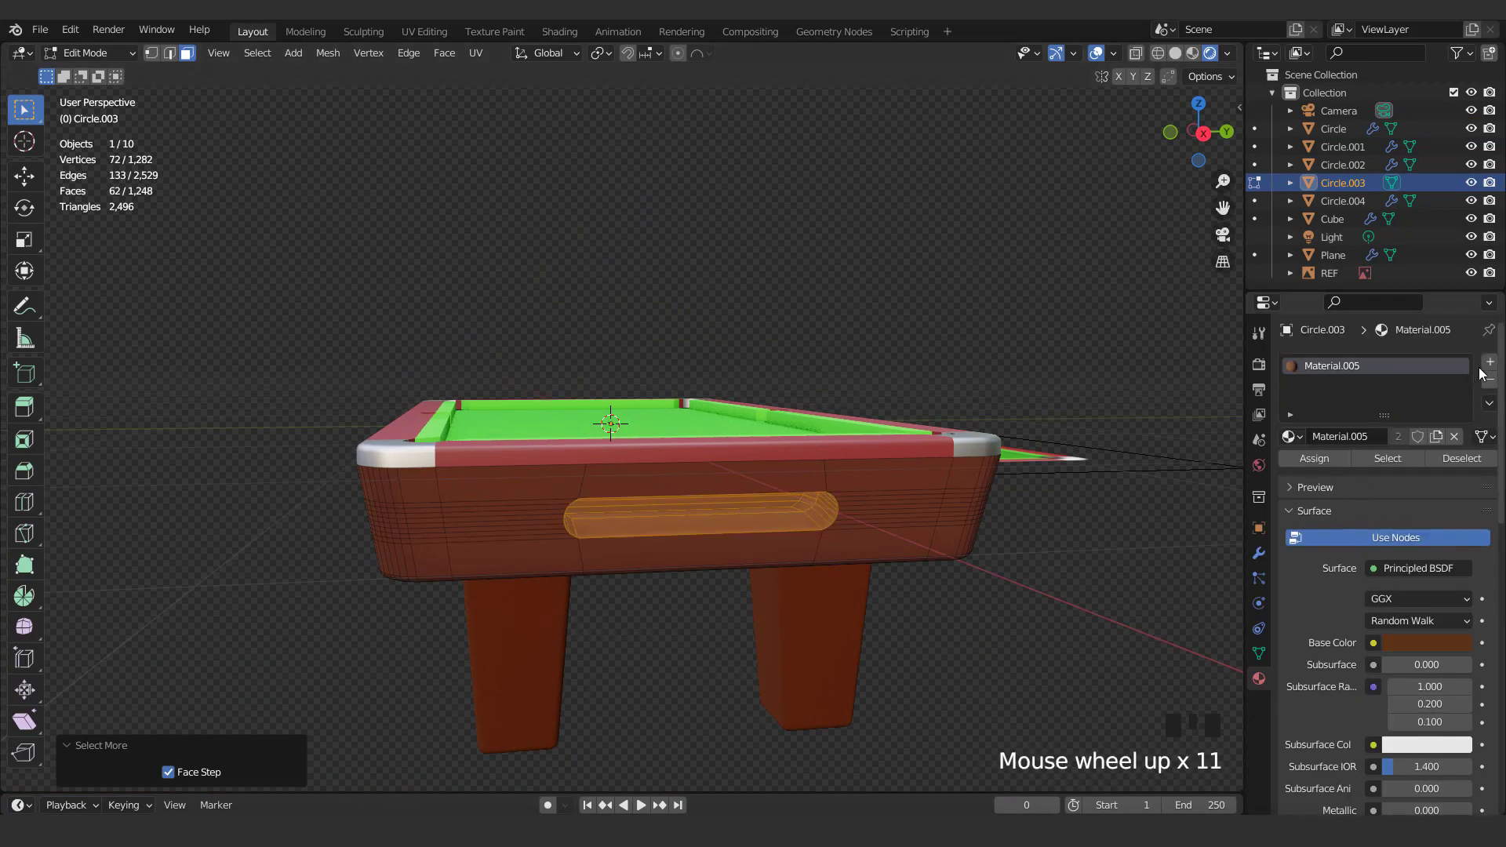
left_click(1490, 361)
left_click(1288, 472)
left_click(1139, 568)
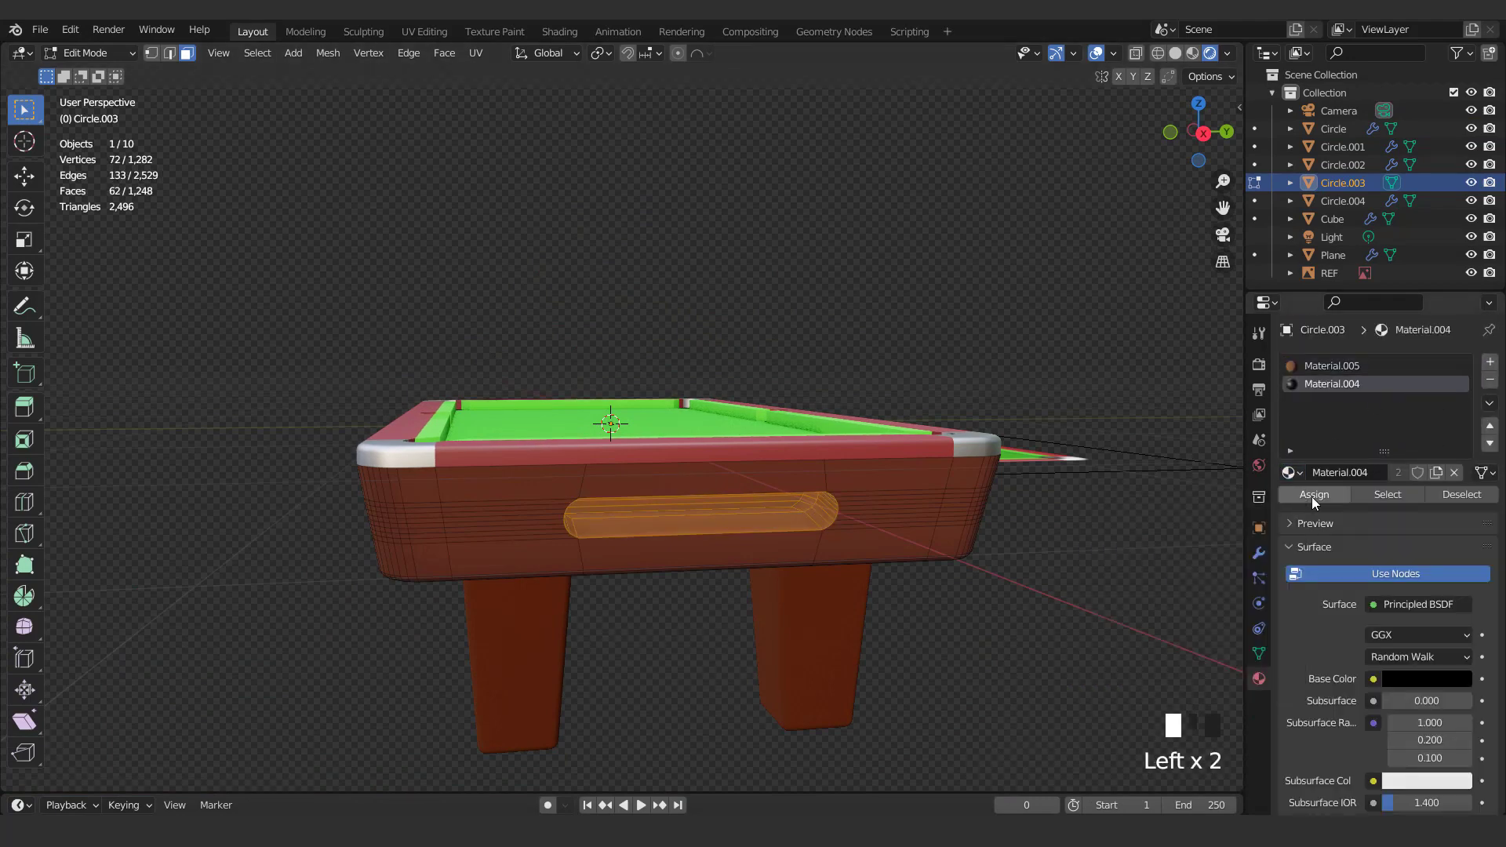
left_click(1311, 496)
key("Tab")
middle_click_drag(784, 518, 807, 472)
left_click(1097, 54)
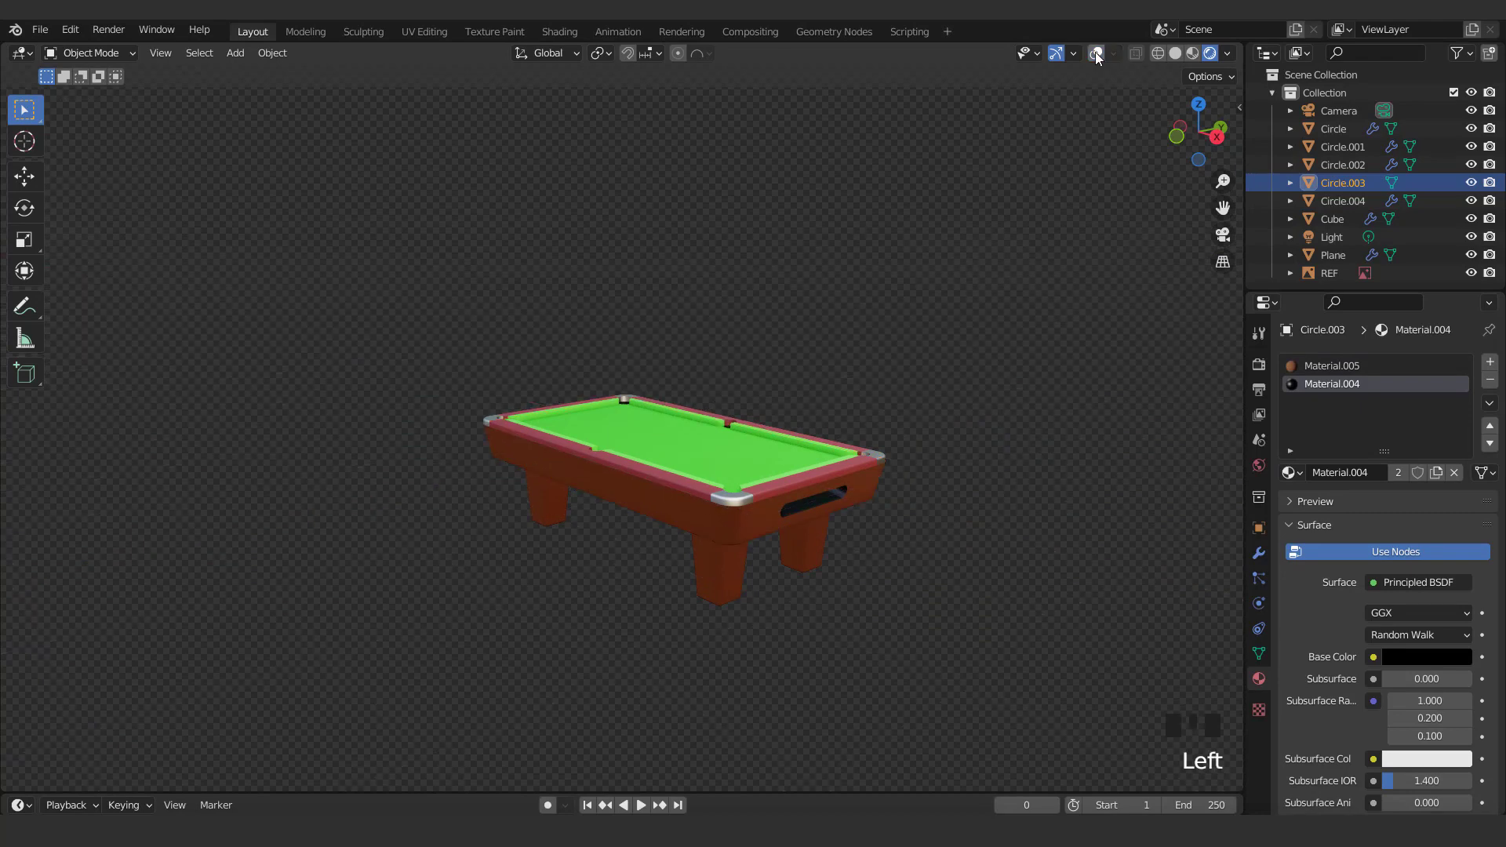
Show the viewport overlays again and hide the reference image
left_click(1095, 52)
middle_click_drag(597, 298, 768, 353)
left_click(404, 366)
key("h")
Darken the base color of the body's Material.005 to an HSV value of 0.036 and hide the overlays
middle_click_drag(685, 385, 777, 478)
left_click(777, 478)
left_click(1259, 679)
left_click(1331, 366)
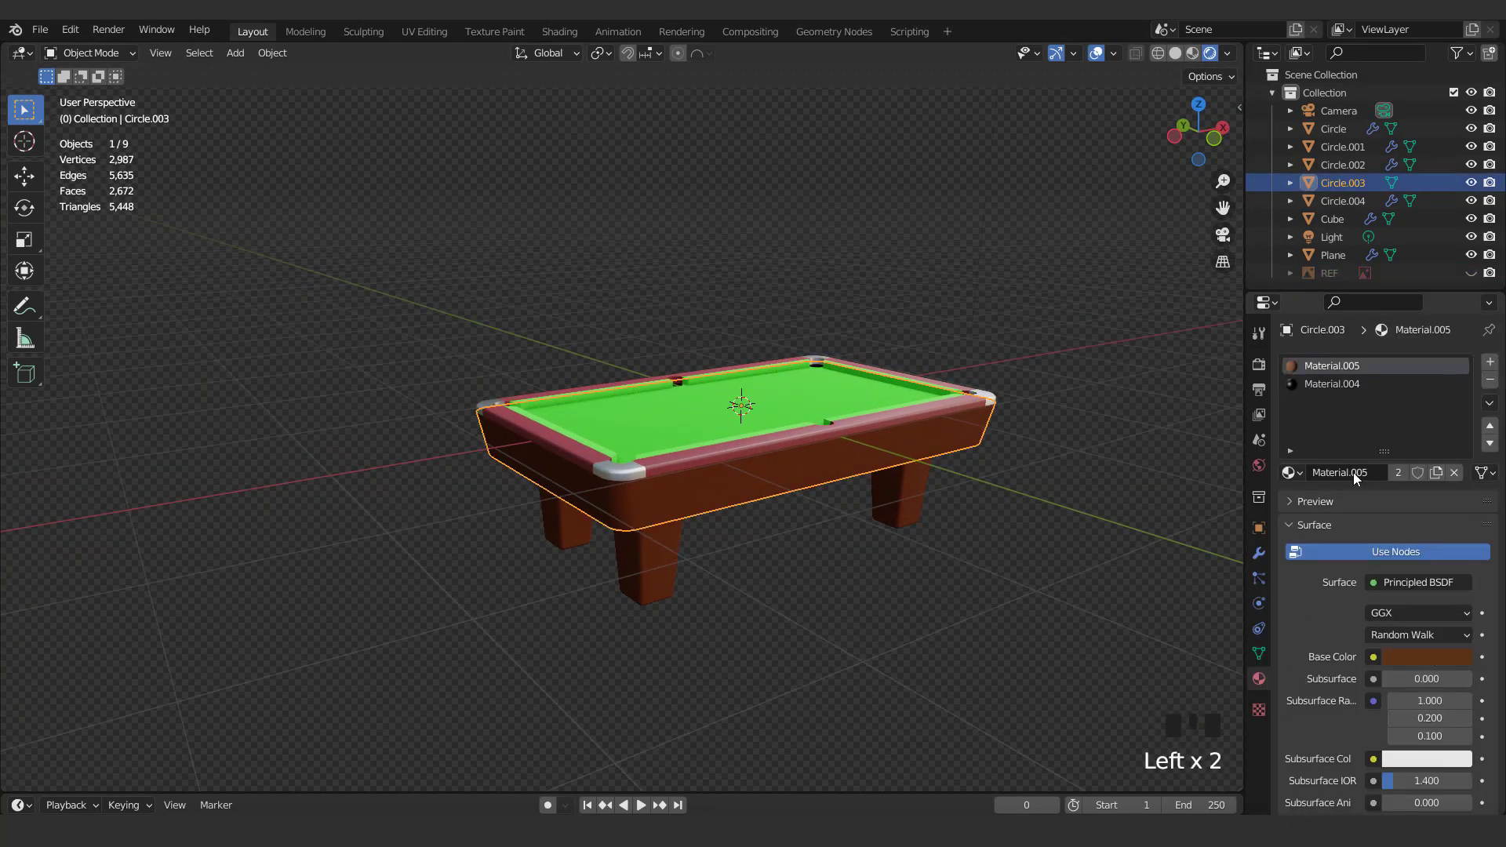
left_click(1426, 657)
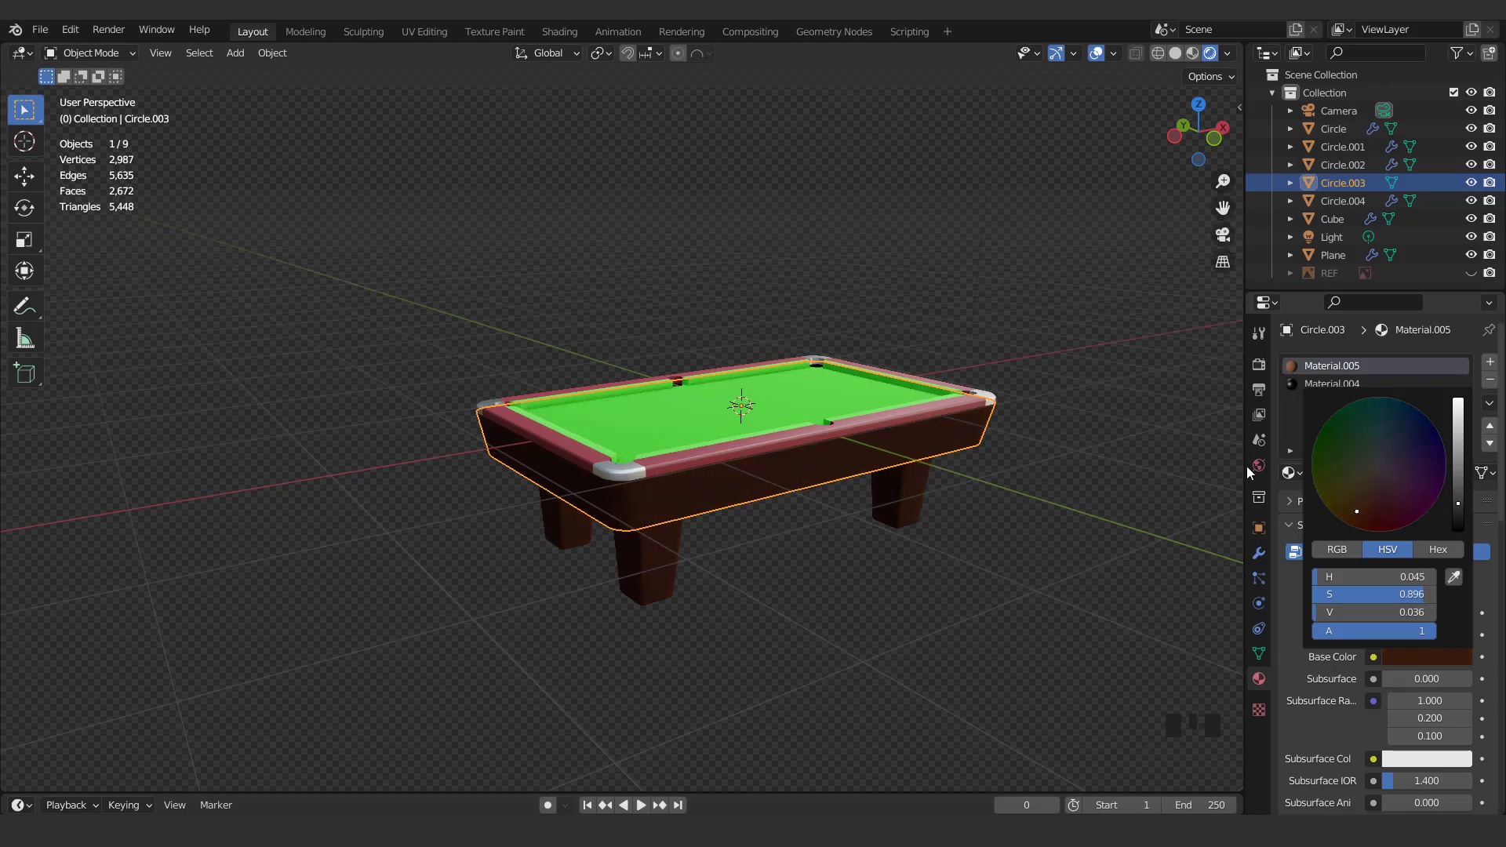
left_click(1095, 53)
scroll(849, 411, "up", 3)
scroll(849, 411, "down", 2)
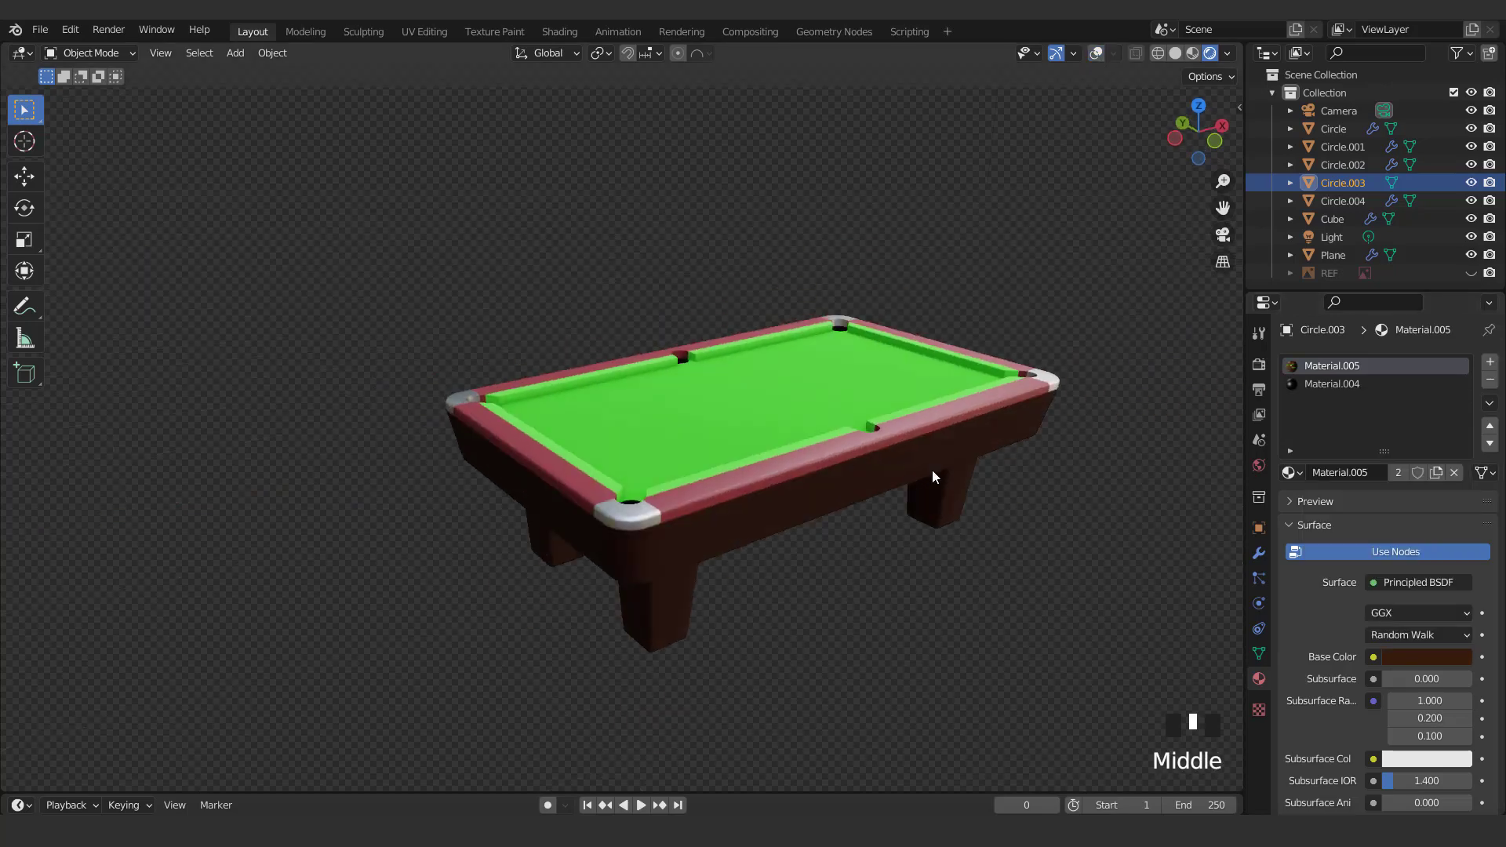